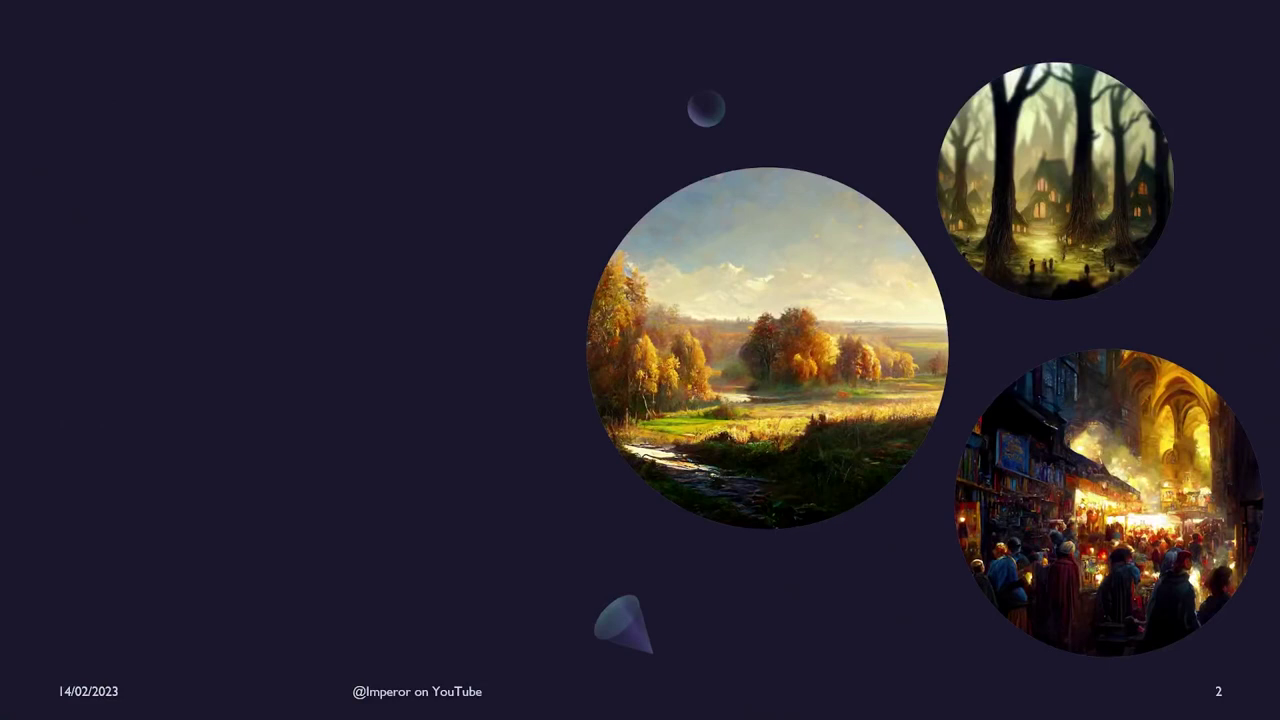
key(Right)
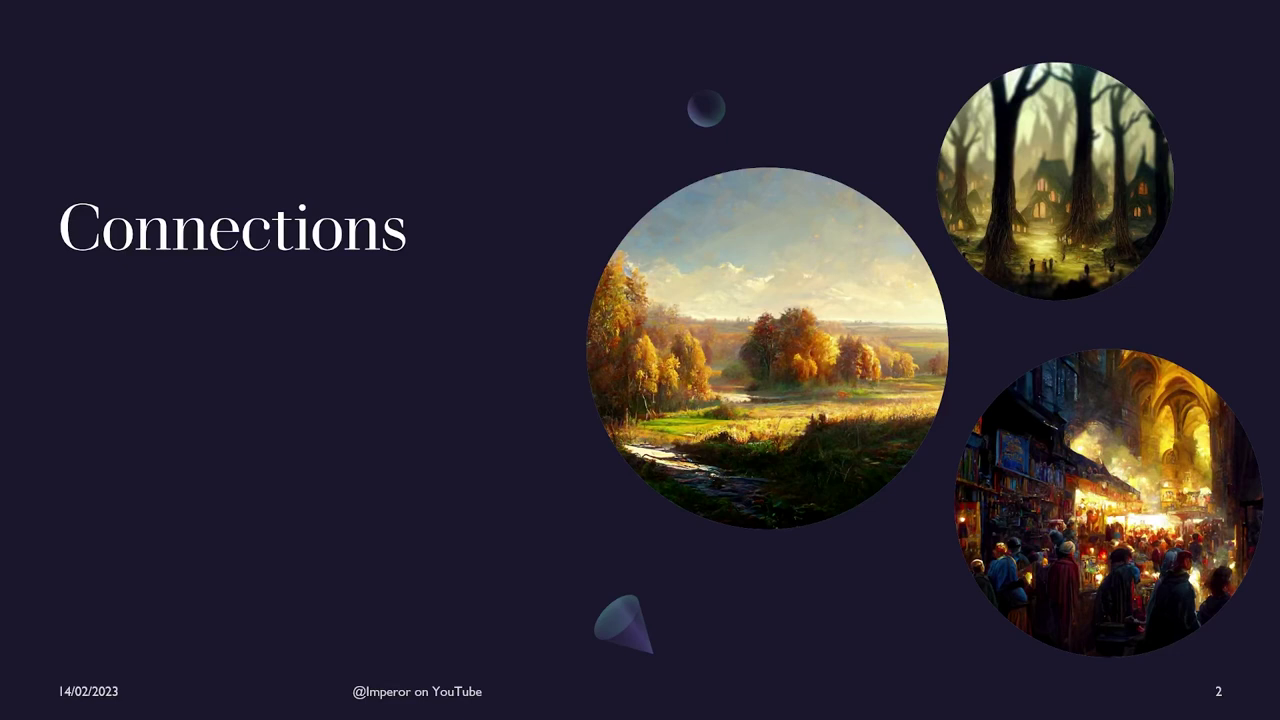
Show the first bullet, 'Everything relates somehow', on the Connections slide
key(Right)
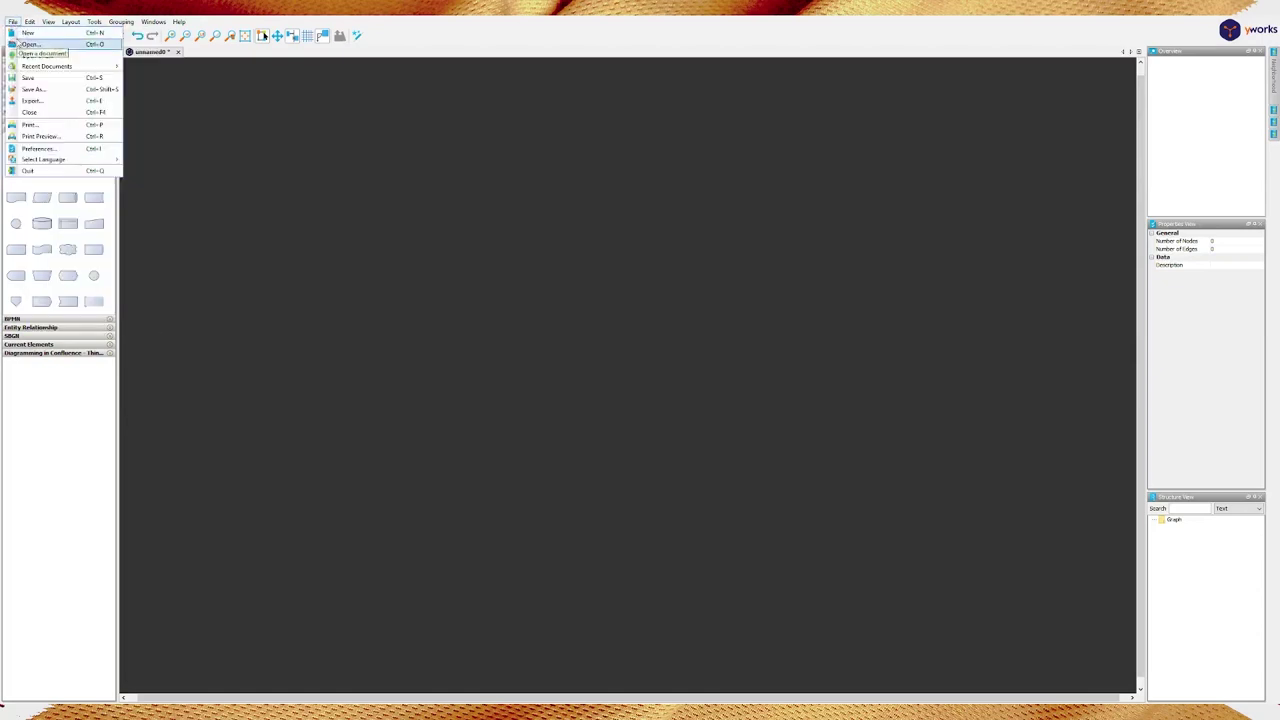
click(44, 149)
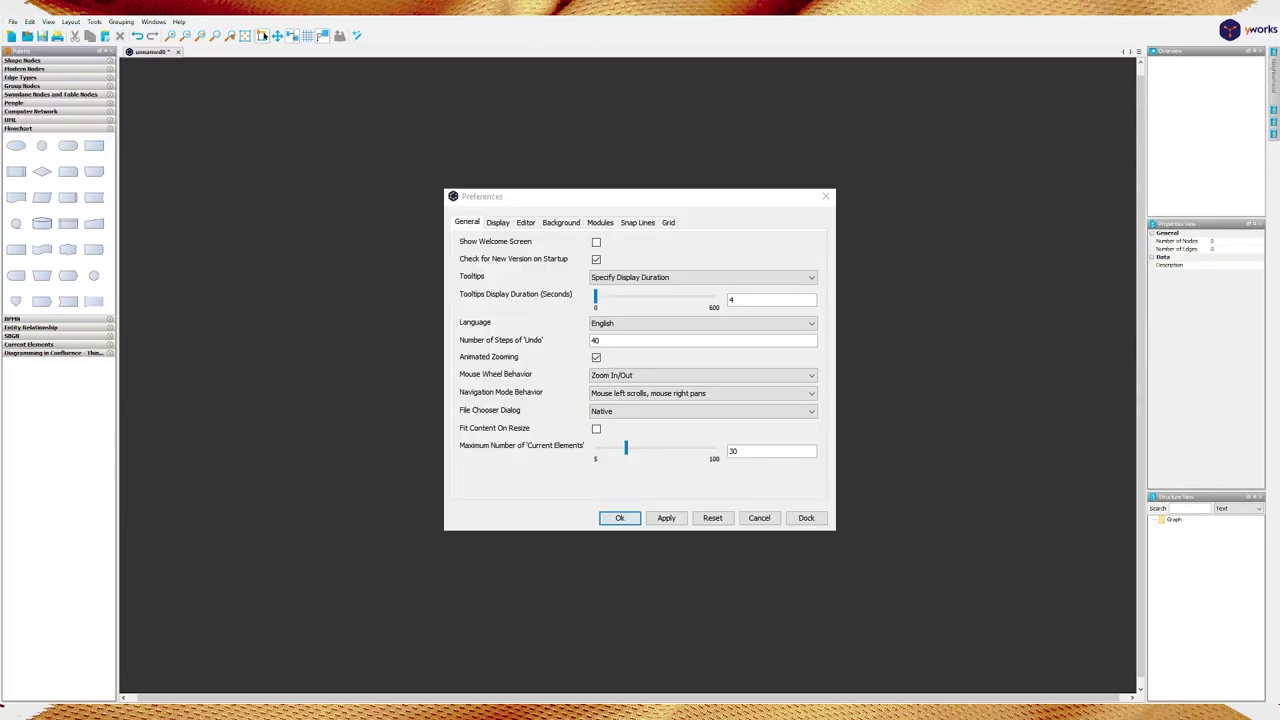
click(560, 222)
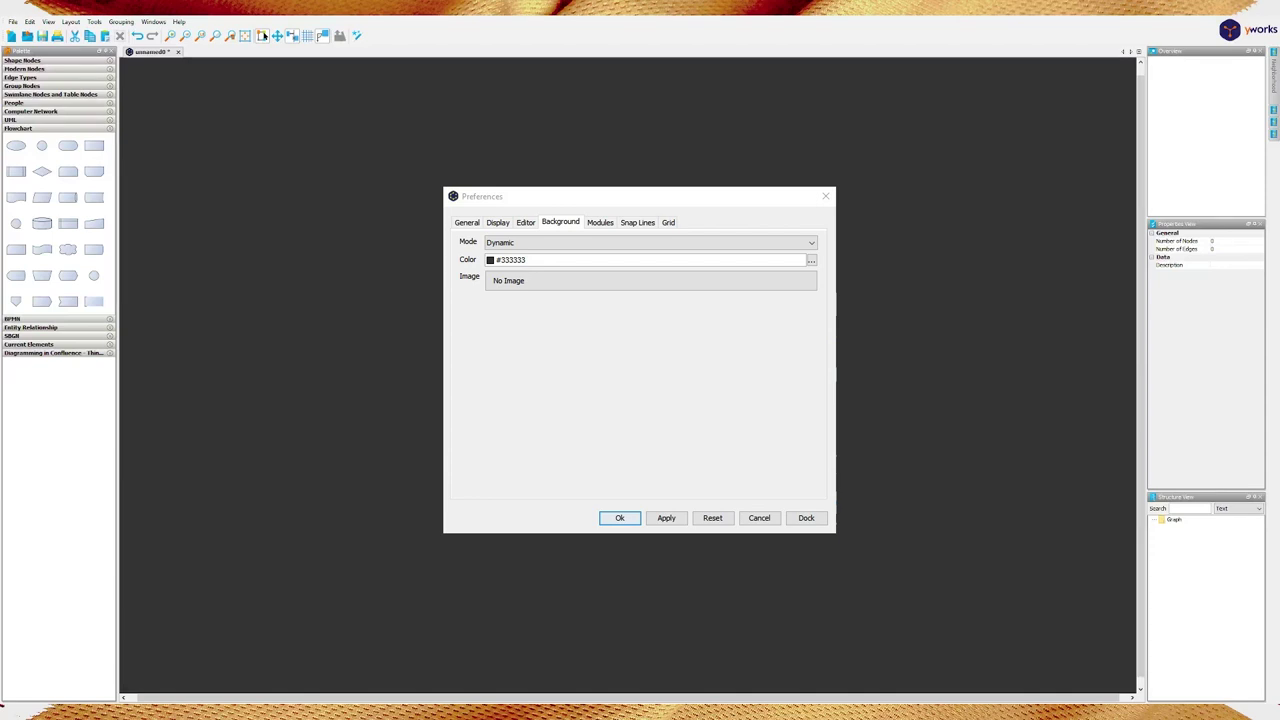
click(619, 517)
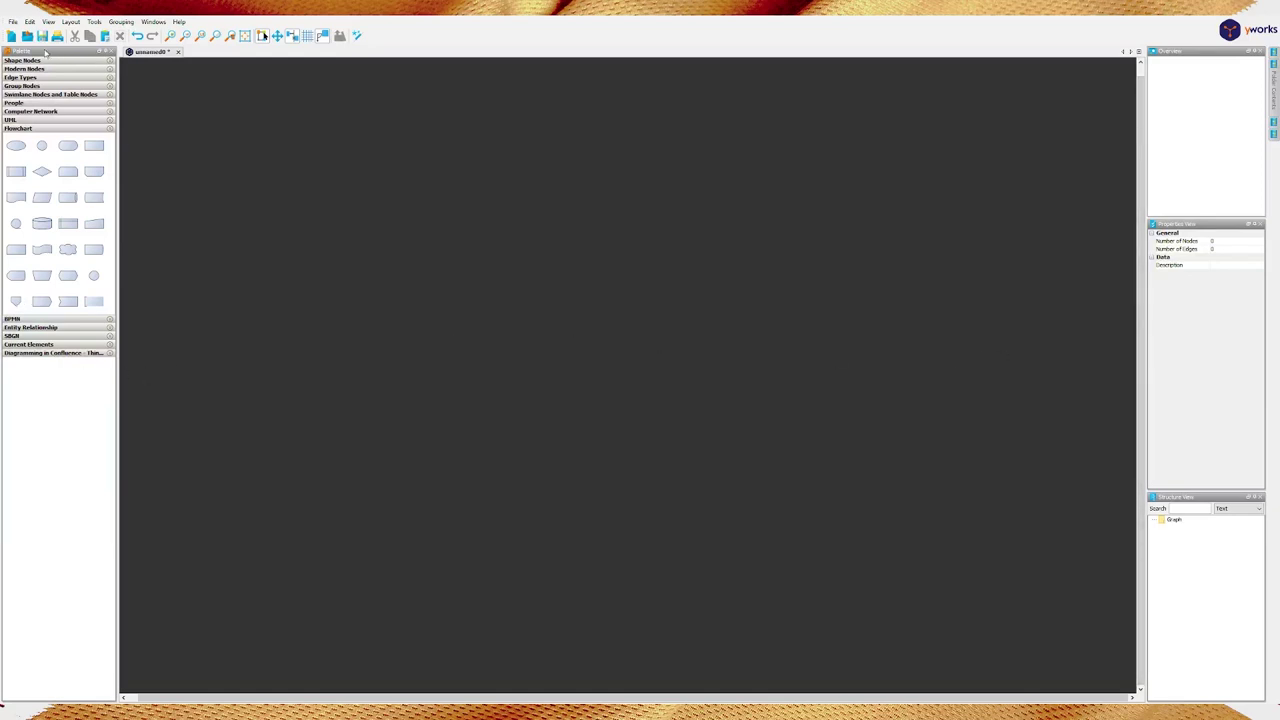
drag(40, 52, 62, 66)
Place a rounded terminator node at the canvas centre labelled Leslie Turnspike
drag(68, 146, 600, 360)
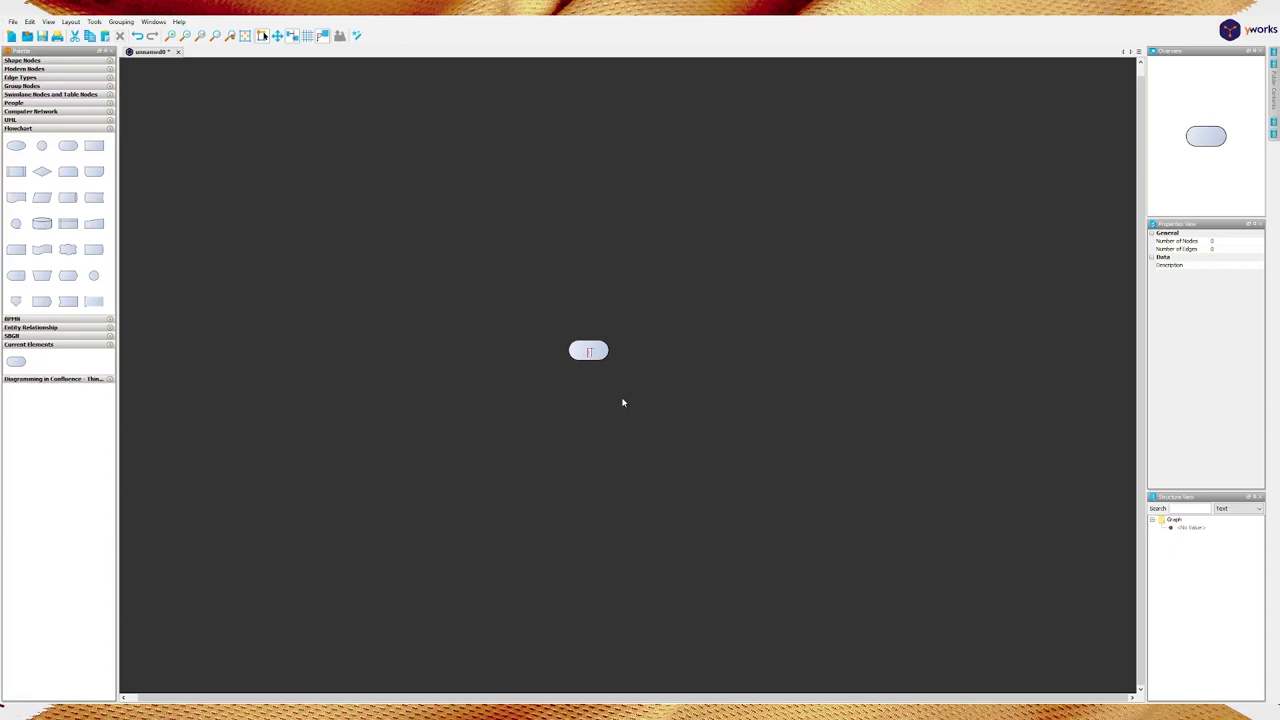
text(St)
text(ar)
text( Turnpike)
key(Return)
Widen the Leslie Turnspike node to fit its name and move it up and right
click(594, 357)
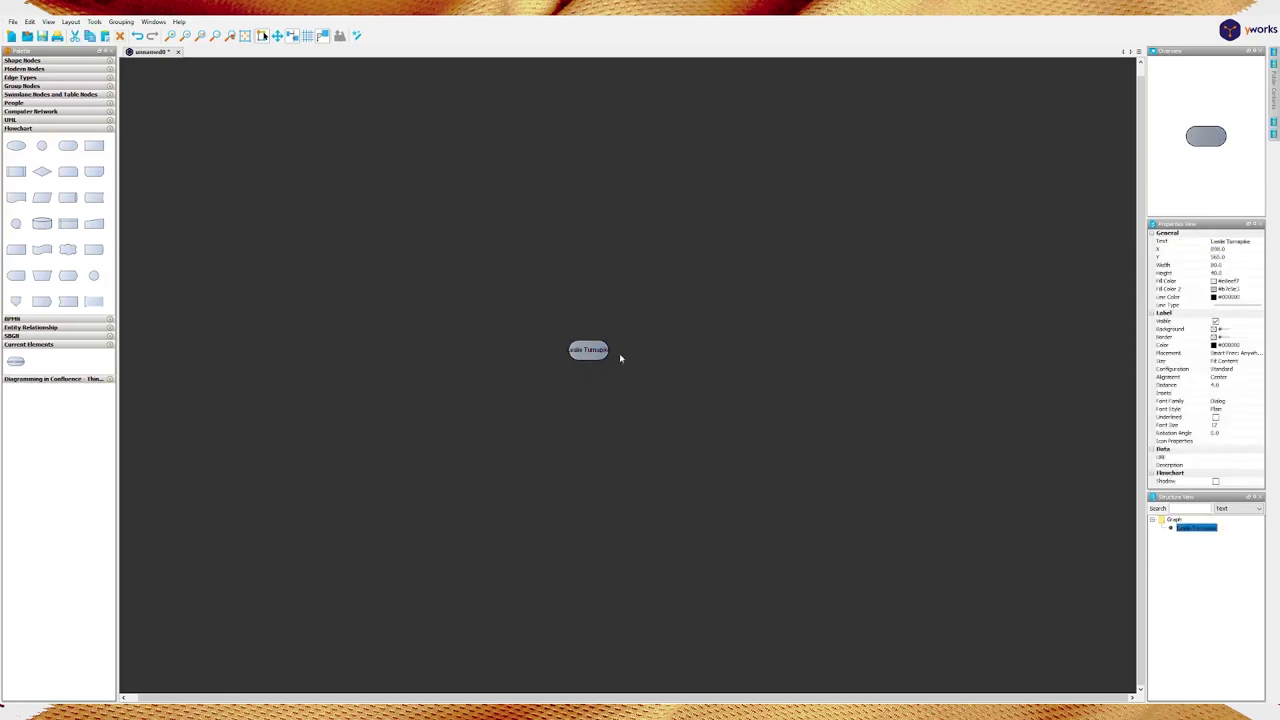
drag(608, 350, 659, 391)
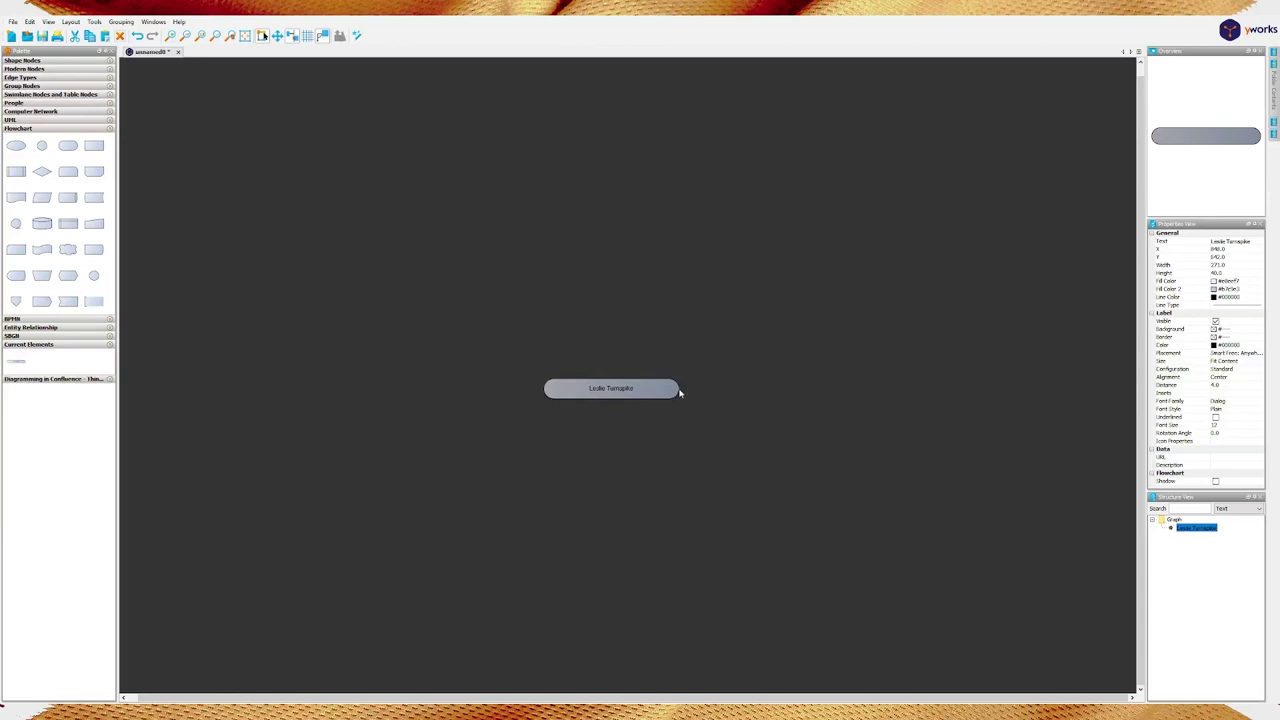
scroll(680, 388, up, 5)
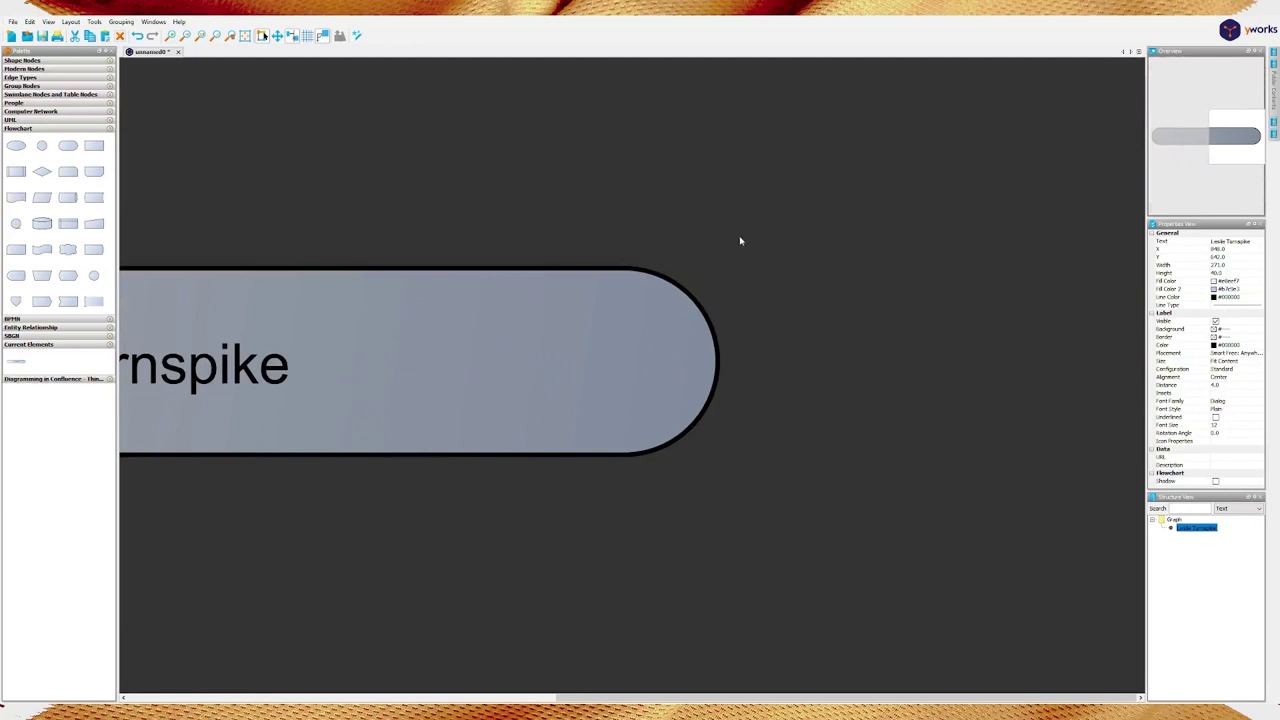
scroll(626, 360, down, 5)
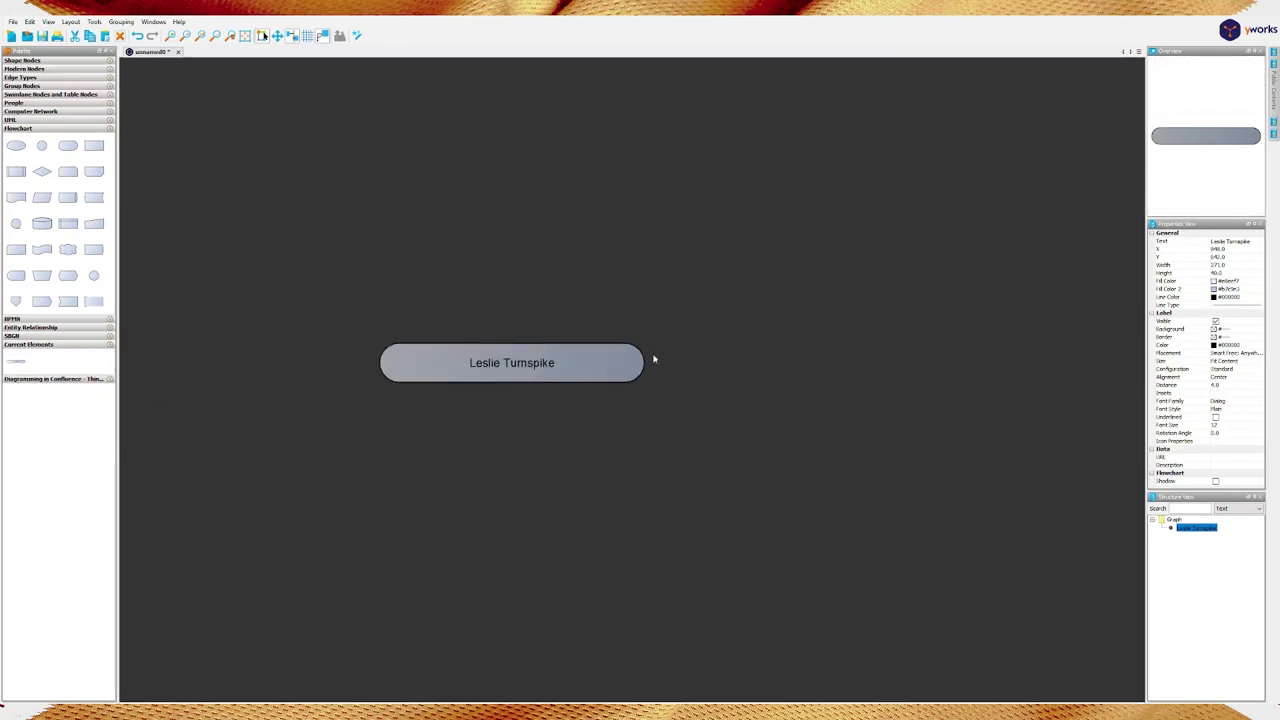
scroll(557, 380, down, 2)
drag(560, 380, 646, 404)
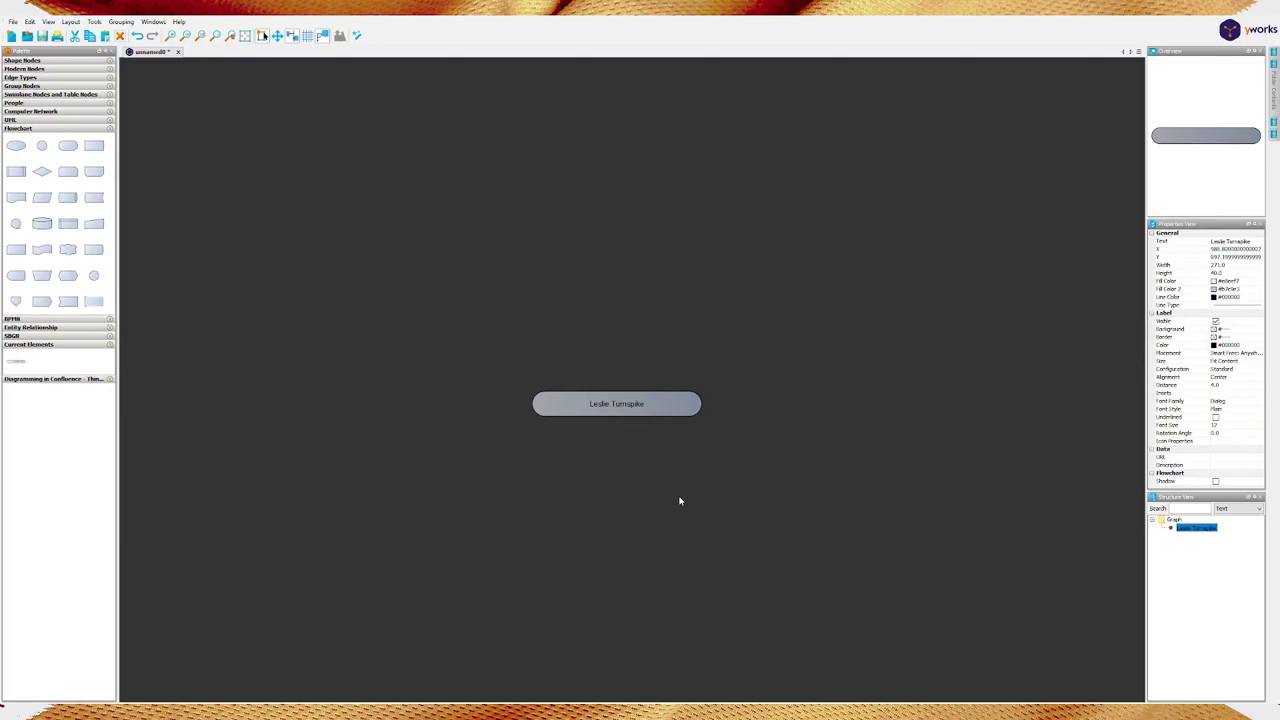
Move the Leslie node lower and duplicate it as a node named Amelie Turnspike
drag(650, 410, 644, 485)
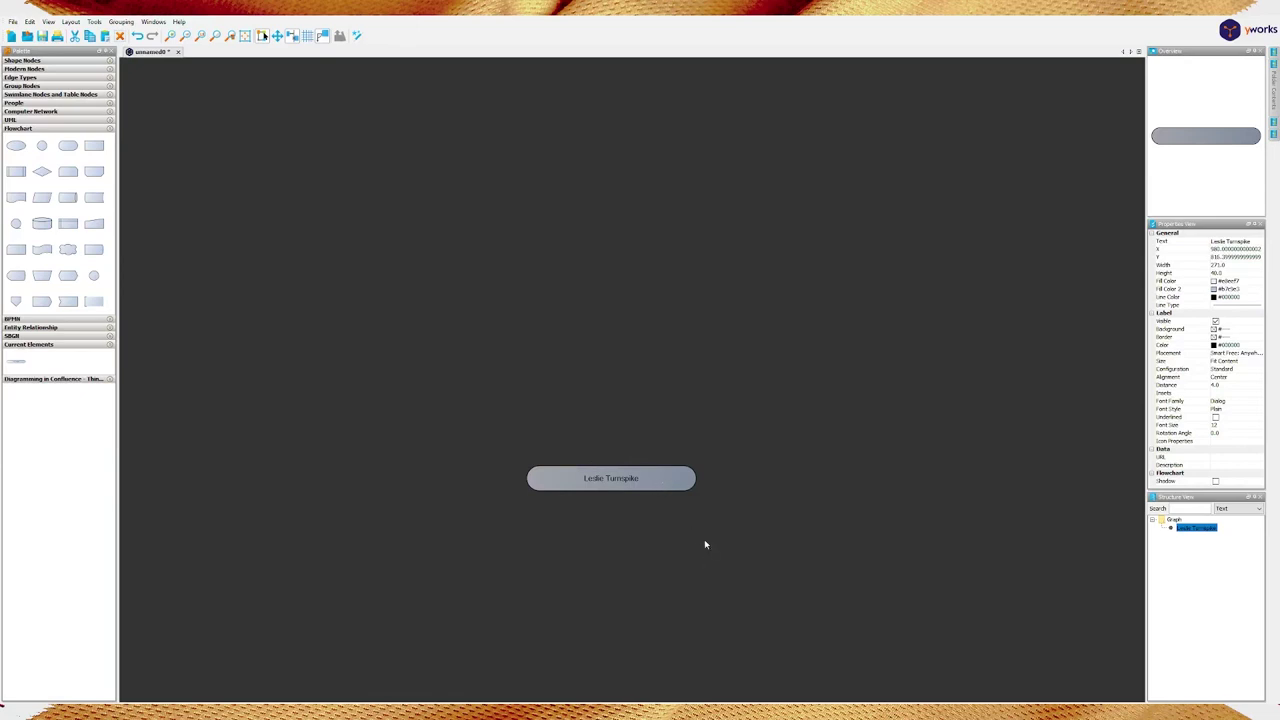
key(ctrl+d)
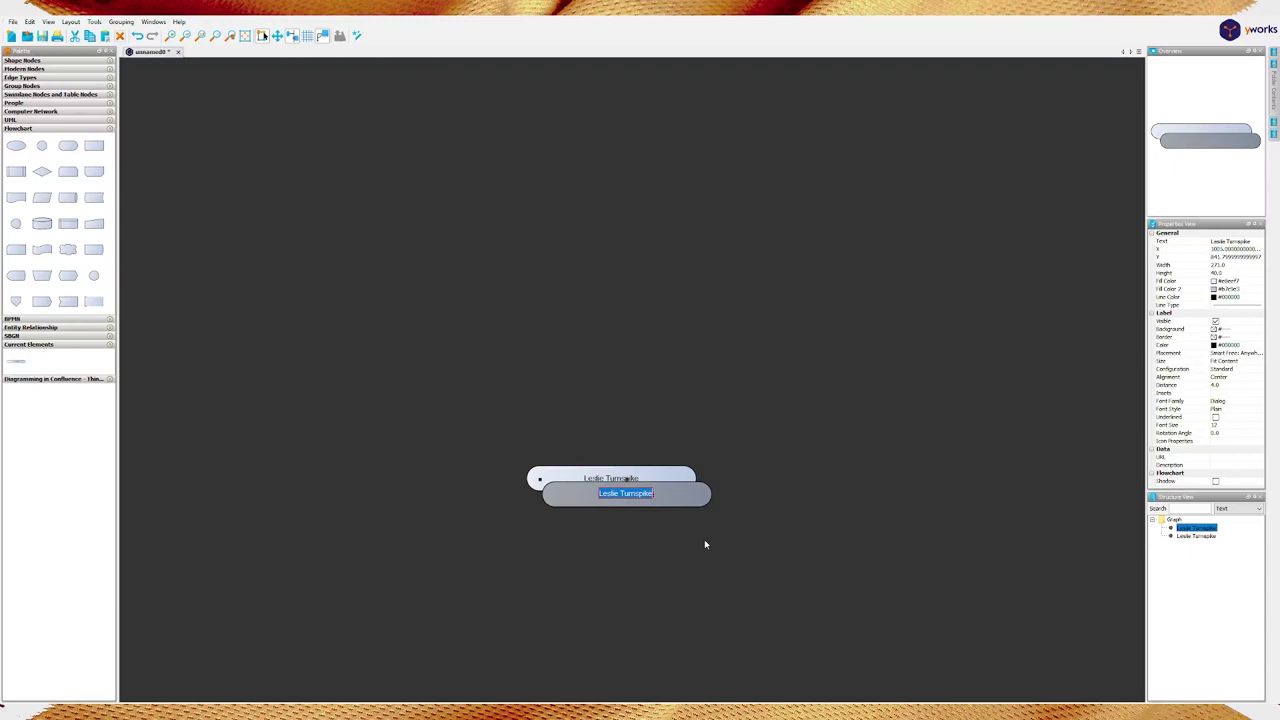
text(Amelie Turnspike)
key(Return)
Place Amelie up-left of Leslie and draw an arrow edge from Leslie to Amelie
drag(671, 501, 491, 386)
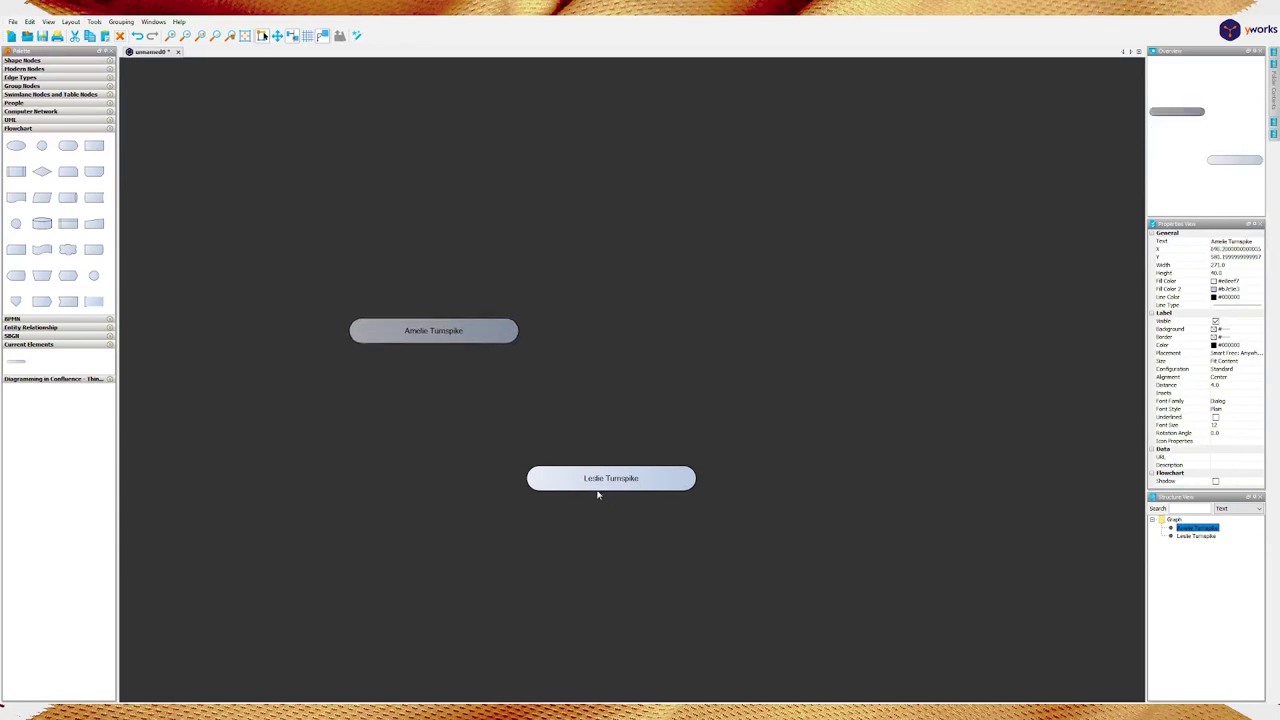
drag(566, 478, 434, 347)
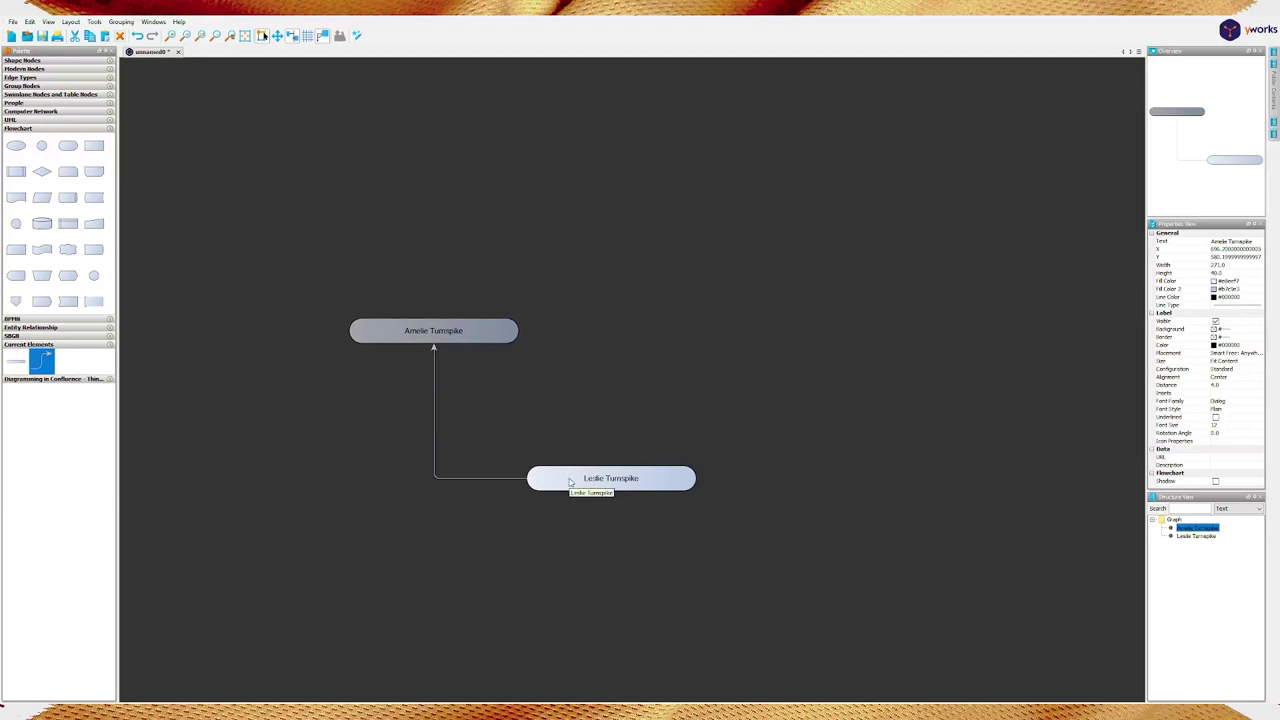
Delete the duplicate edges drawn from Leslie to Amelie, keeping one edge selected
drag(558, 481, 486, 336)
click(485, 380)
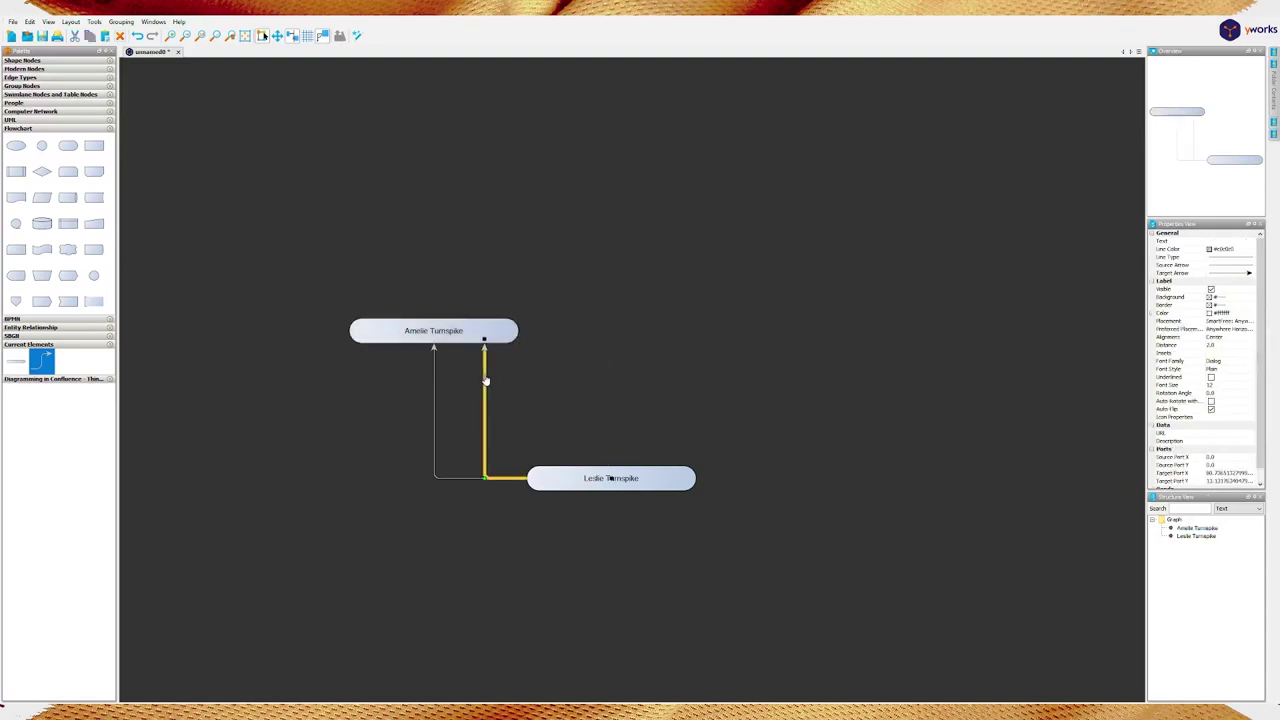
key(Delete)
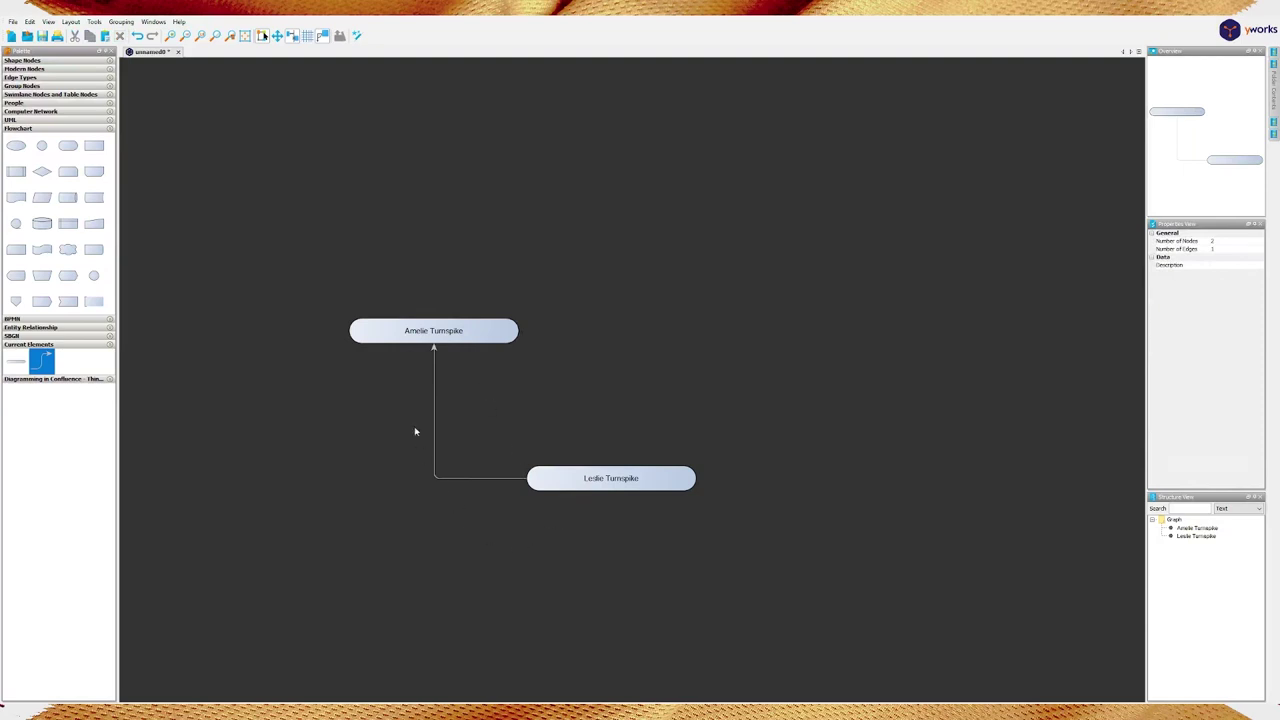
drag(568, 479, 490, 330)
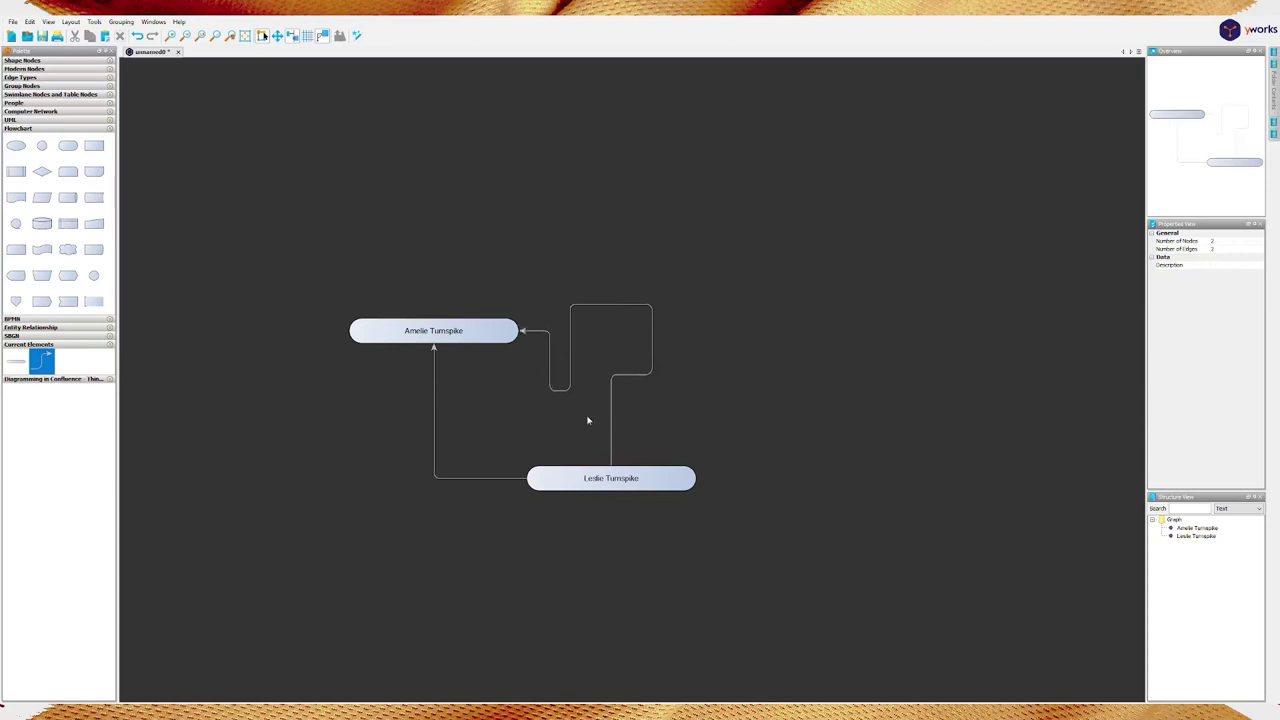
click(570, 368)
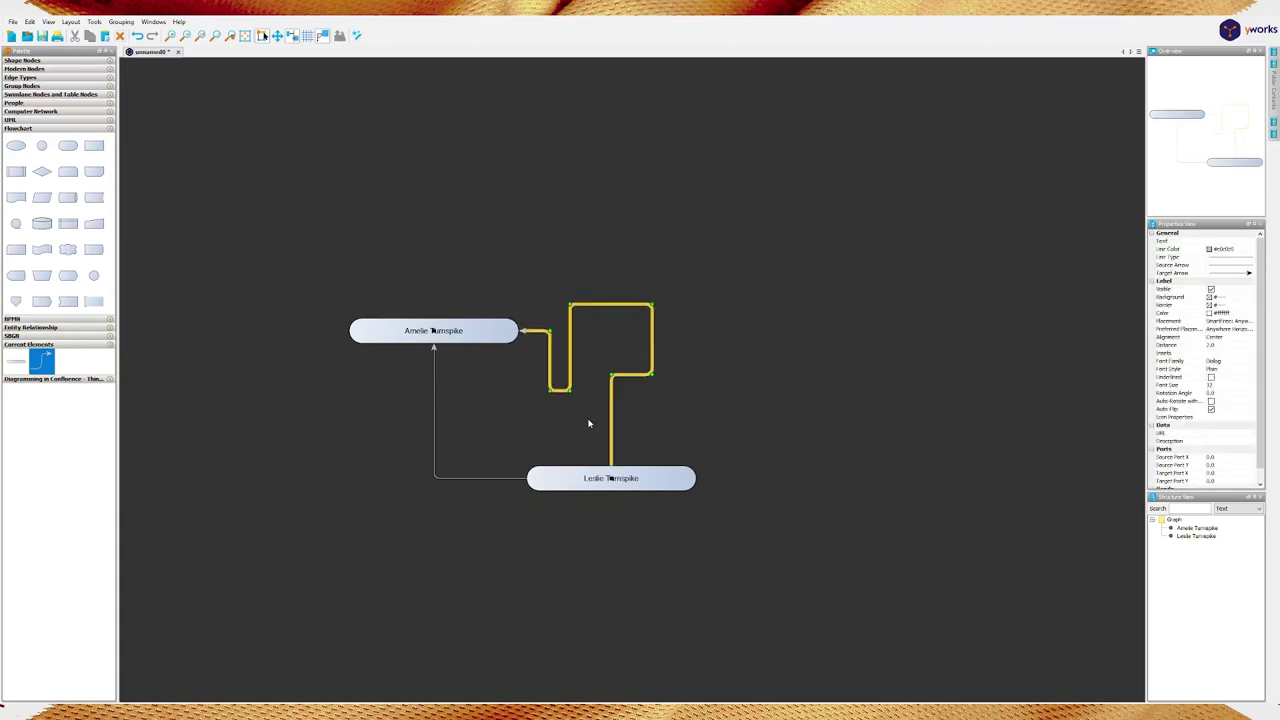
key(Delete)
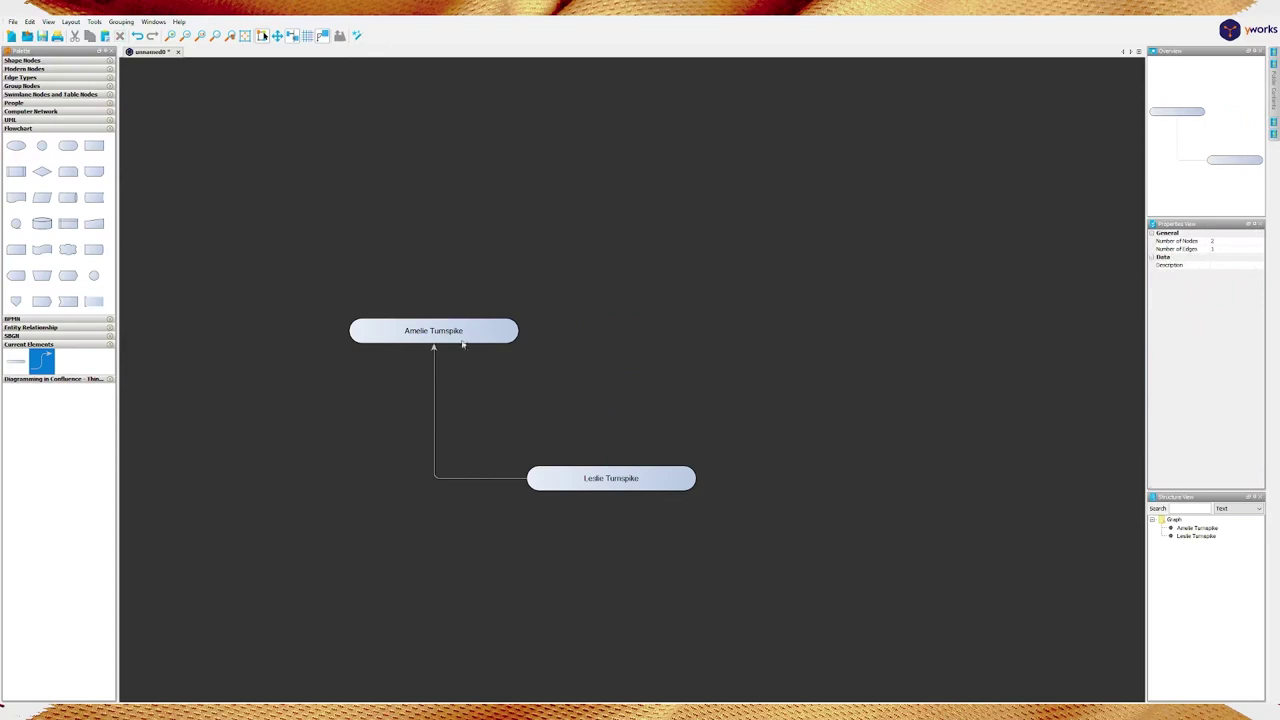
click(435, 368)
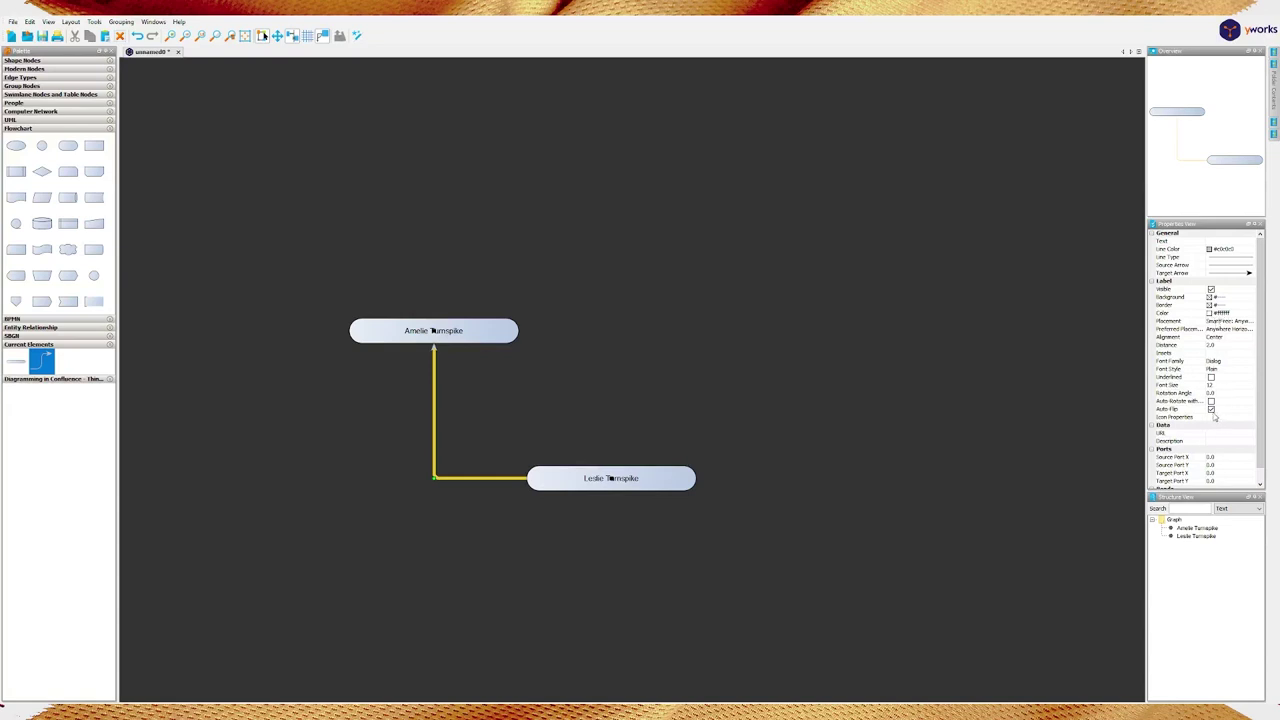
scroll(1220, 420, down, 1)
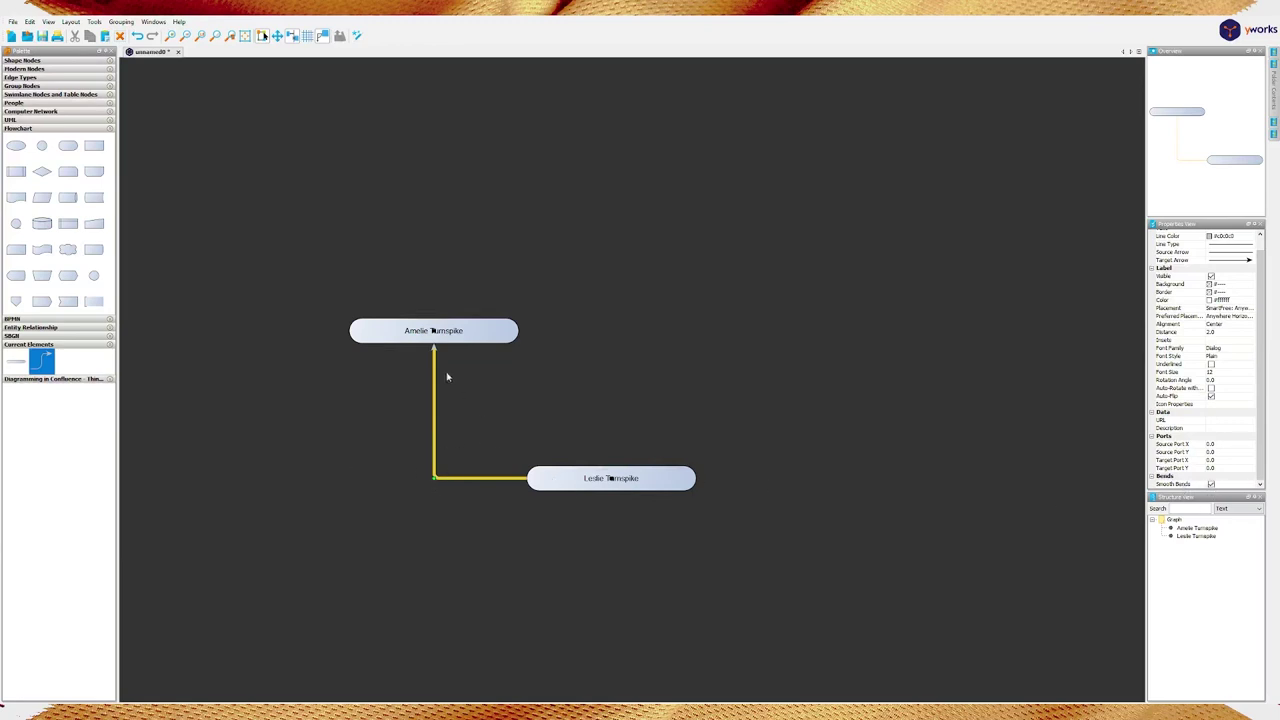
click(498, 370)
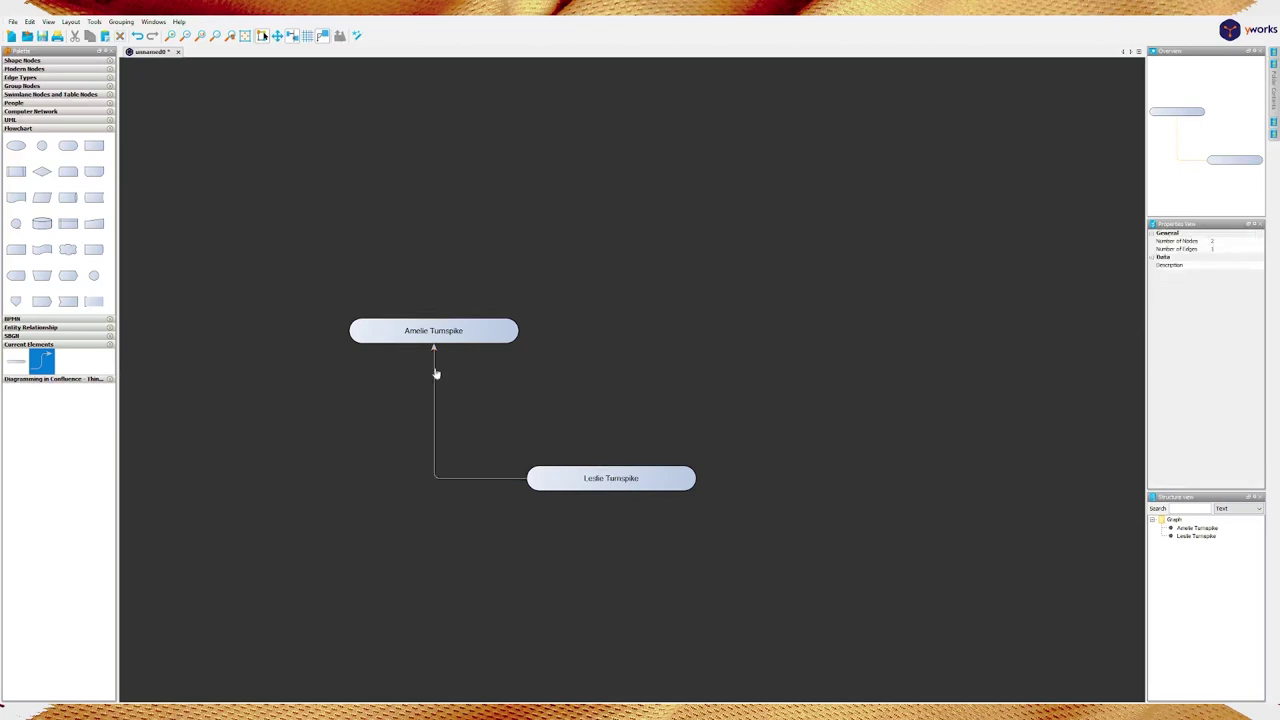
click(434, 371)
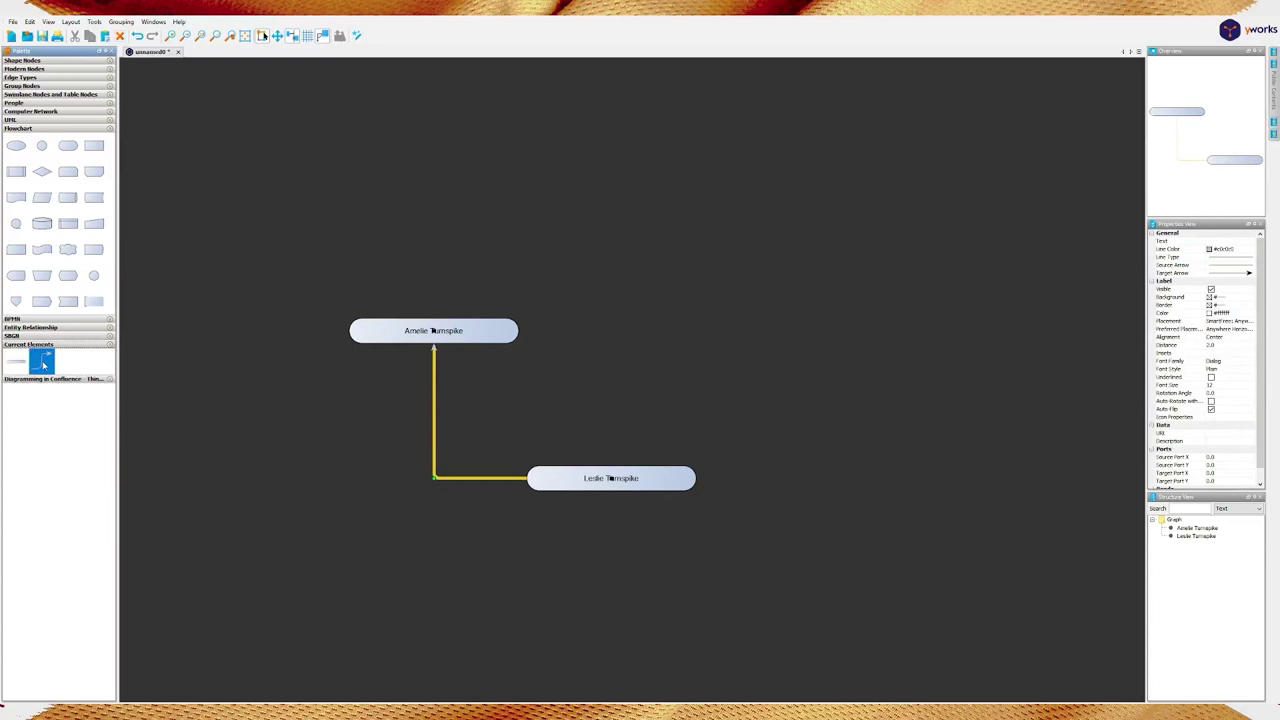
Make the saved edge style the default and remove the extra right-hand edge
right_click(43, 366)
click(331, 467)
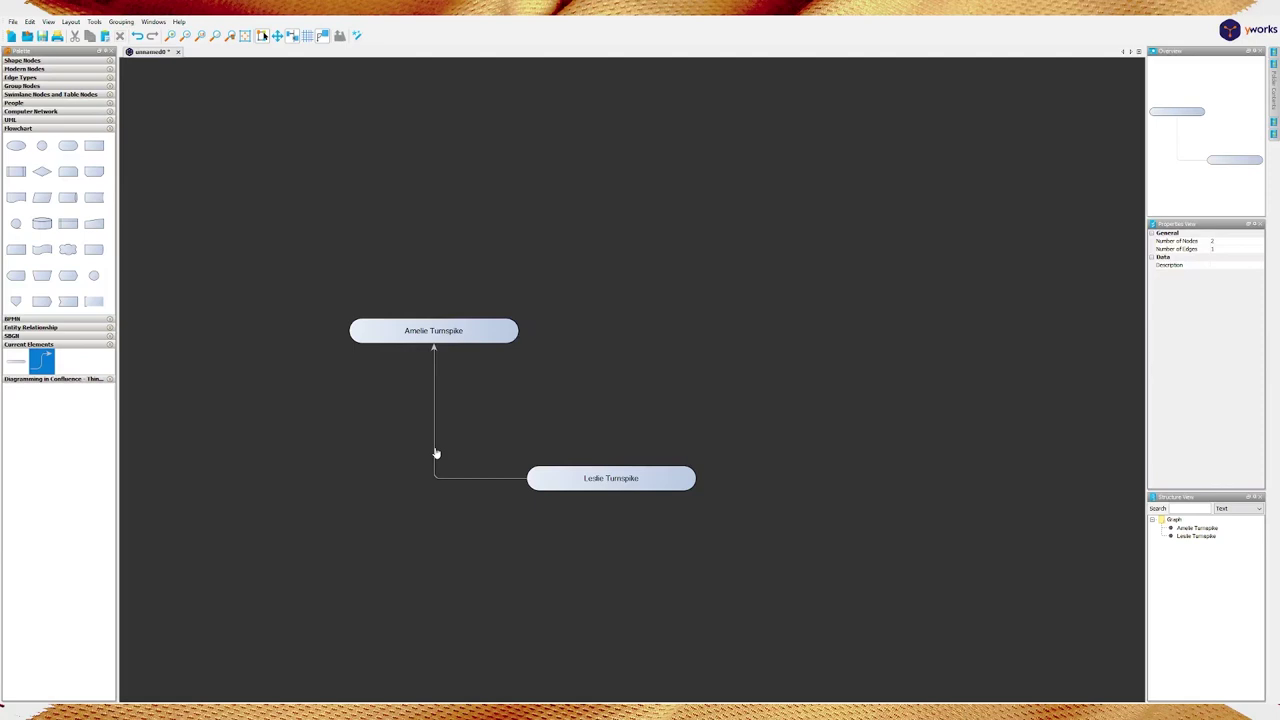
drag(630, 474, 508, 327)
click(612, 352)
key(Delete)
click(434, 410)
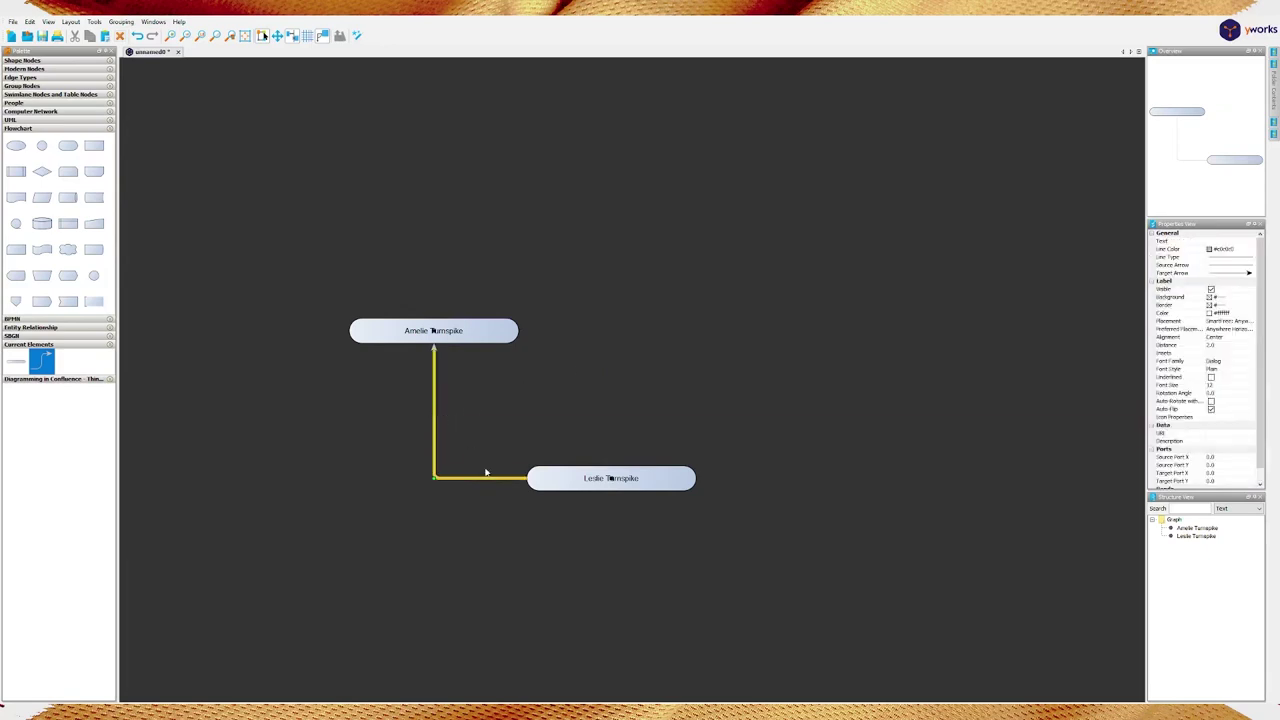
click(535, 595)
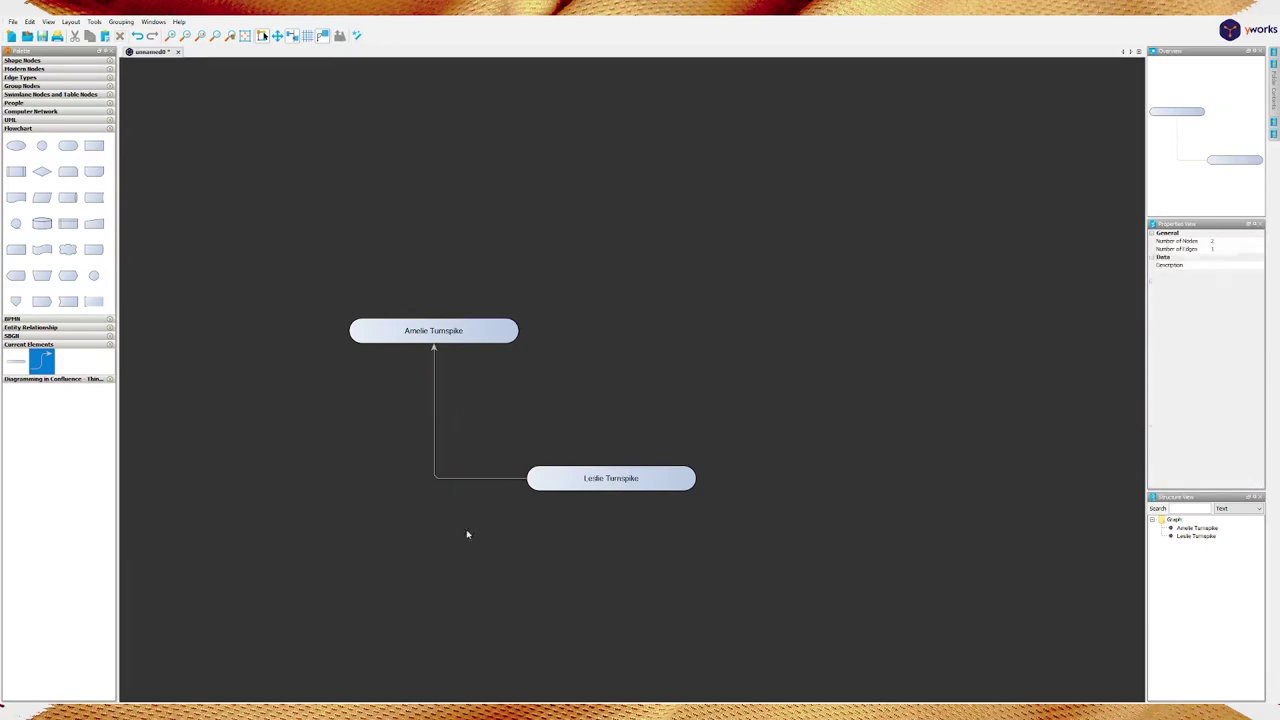
click(433, 448)
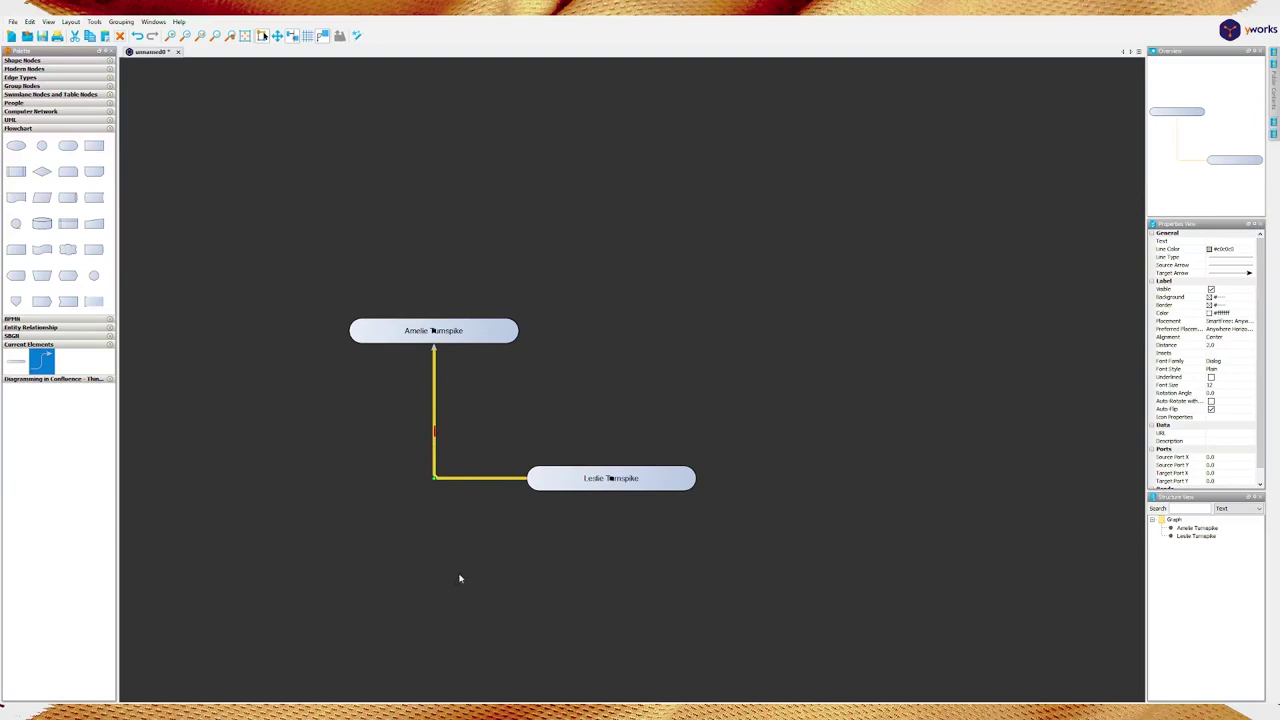
Confirm the 'daughter / father' edge label and add a standard arrowhead at Leslie's end
key(Return)
click(526, 366)
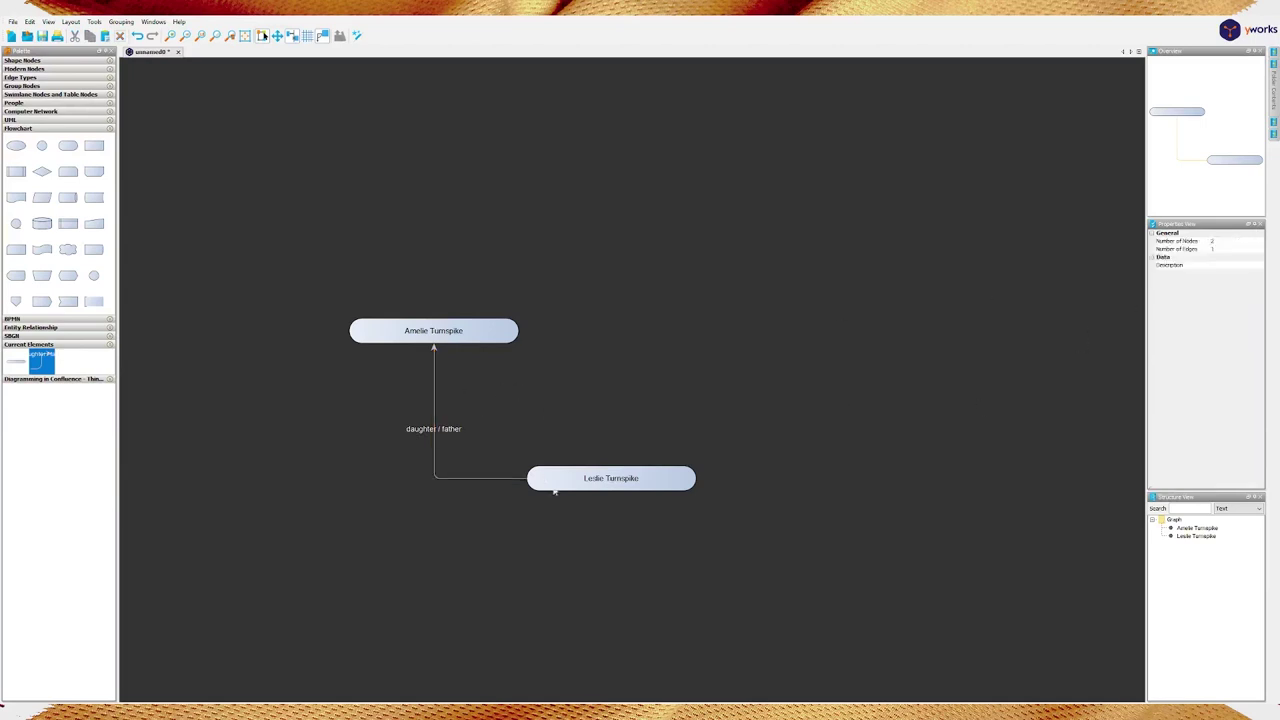
click(513, 479)
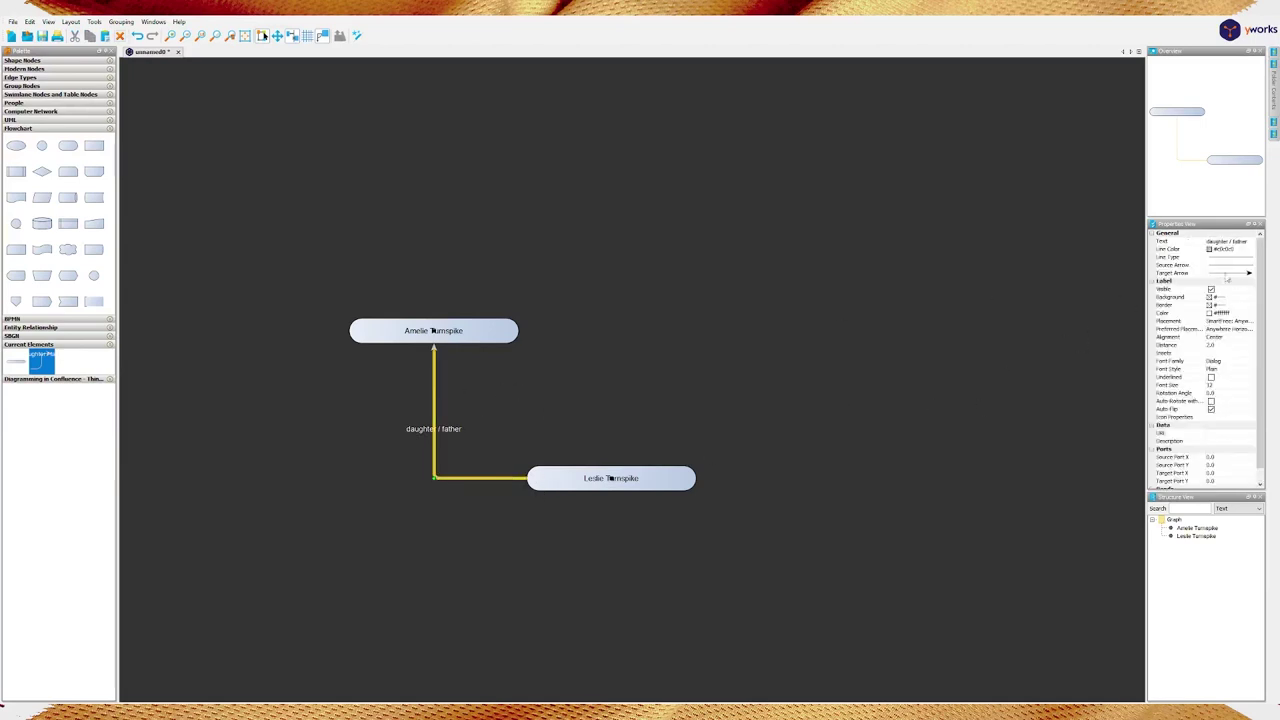
click(1236, 266)
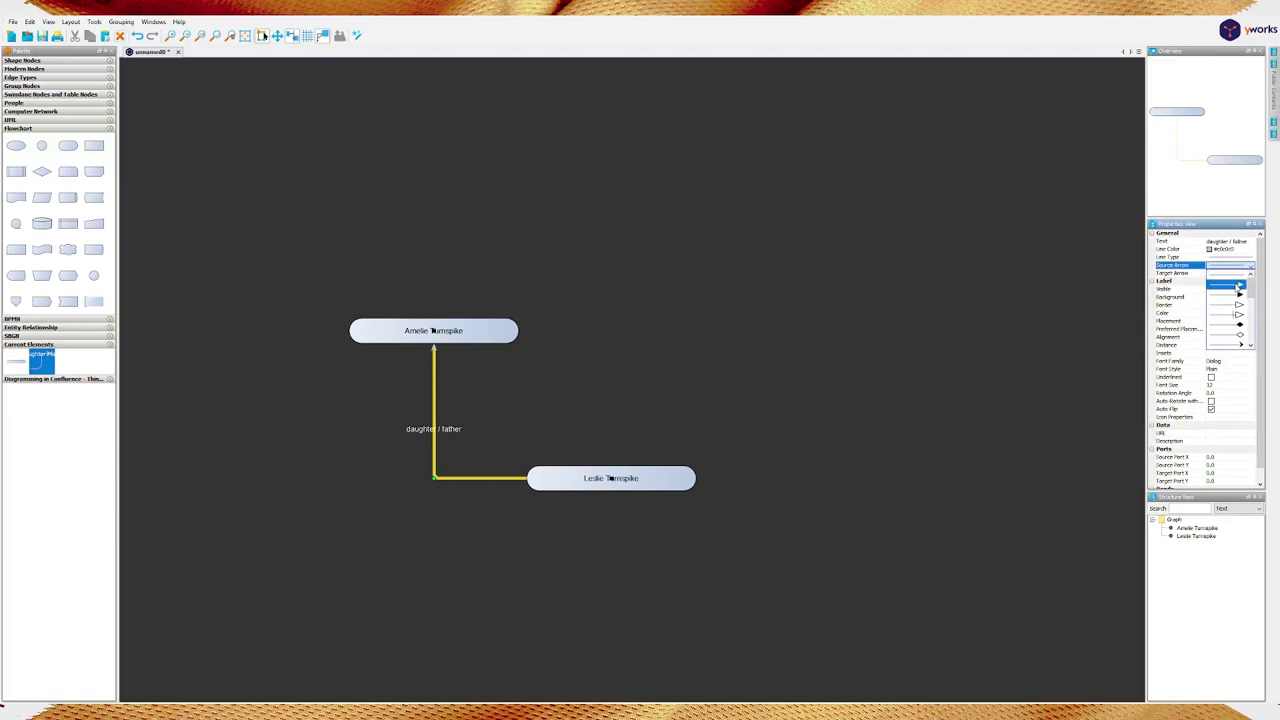
click(1238, 286)
click(673, 384)
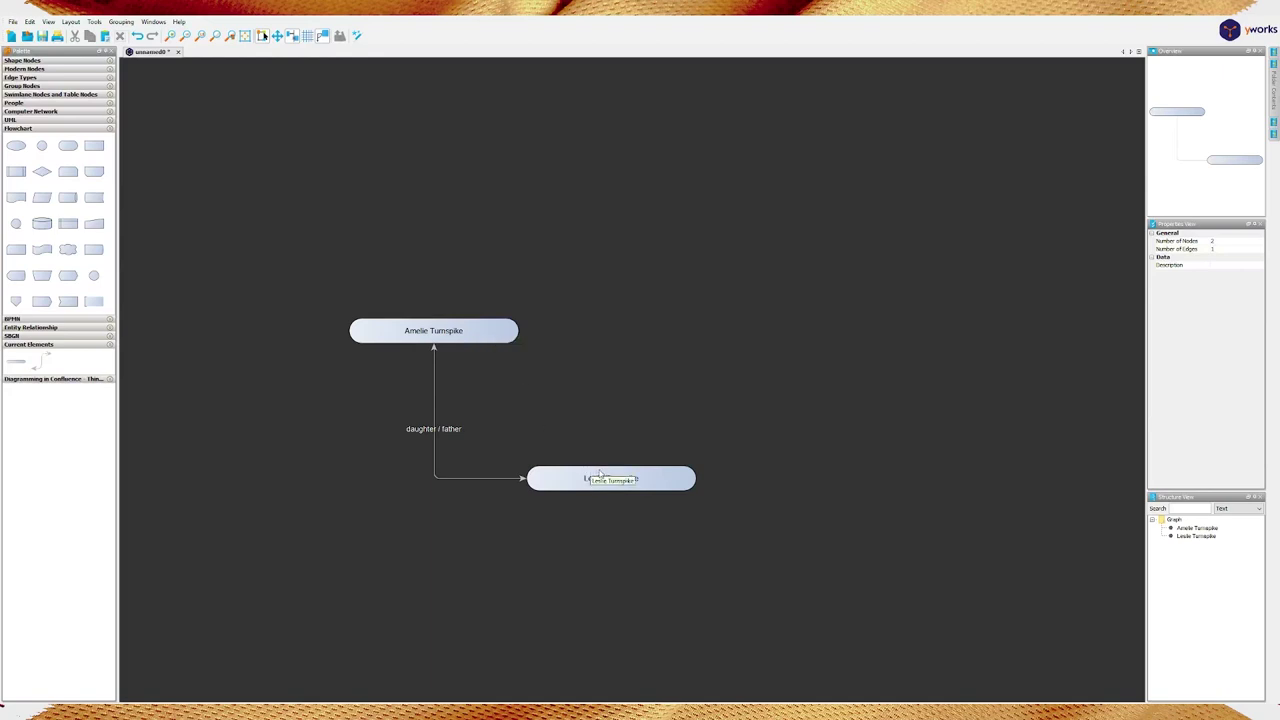
Draw a new edge from Leslie to Amelie labelled 'searching for'
drag(600, 476, 508, 331)
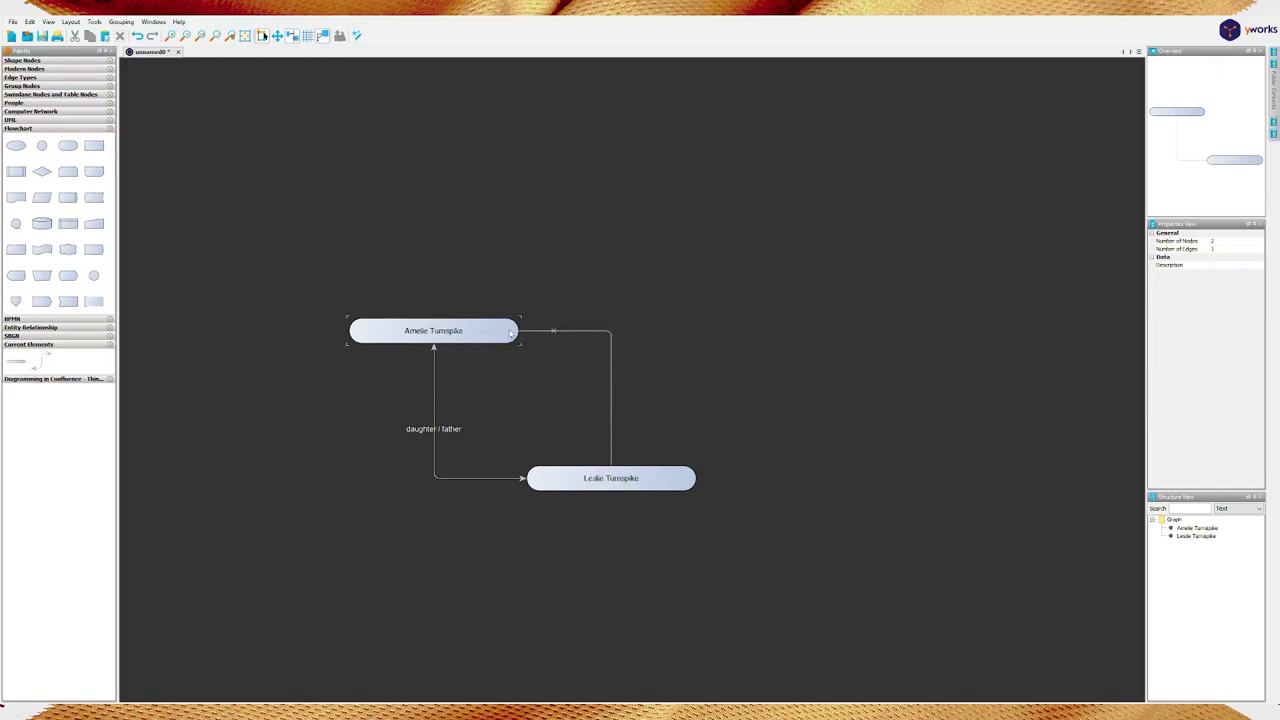
click(612, 361)
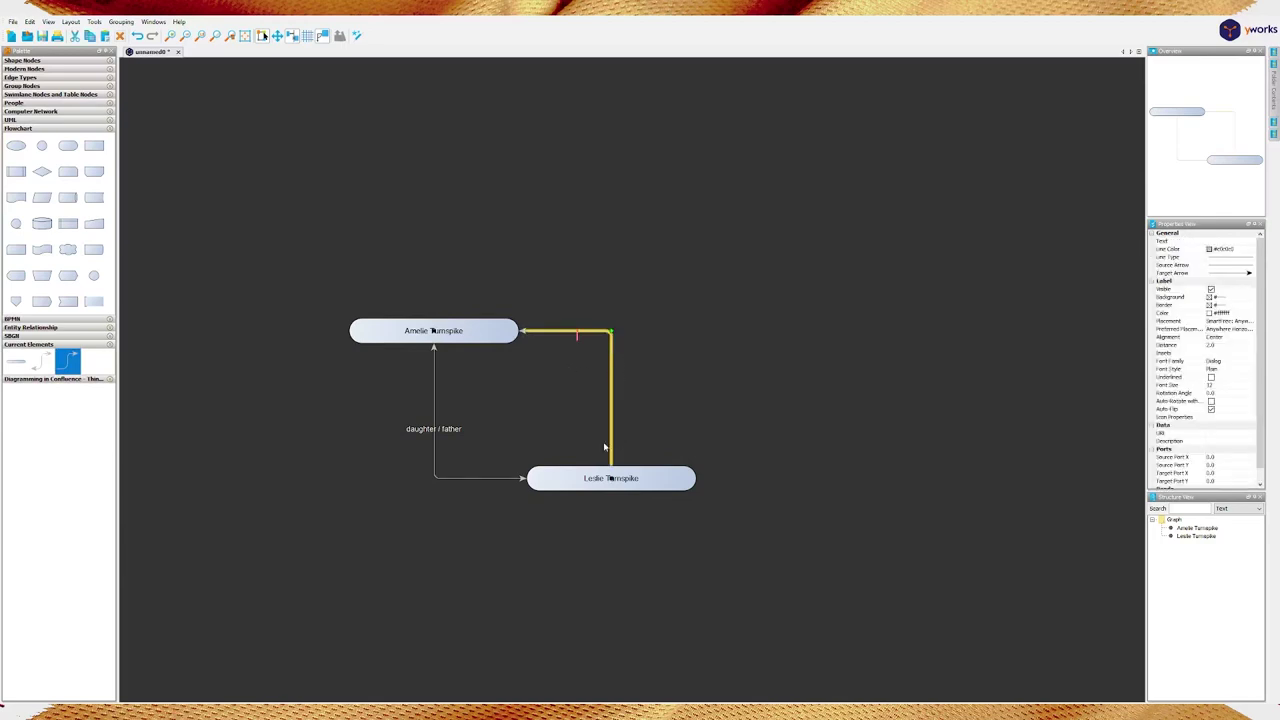
text(searching for)
key(Return)
Set the 'searching for' edge's line colour to magenta
click(510, 392)
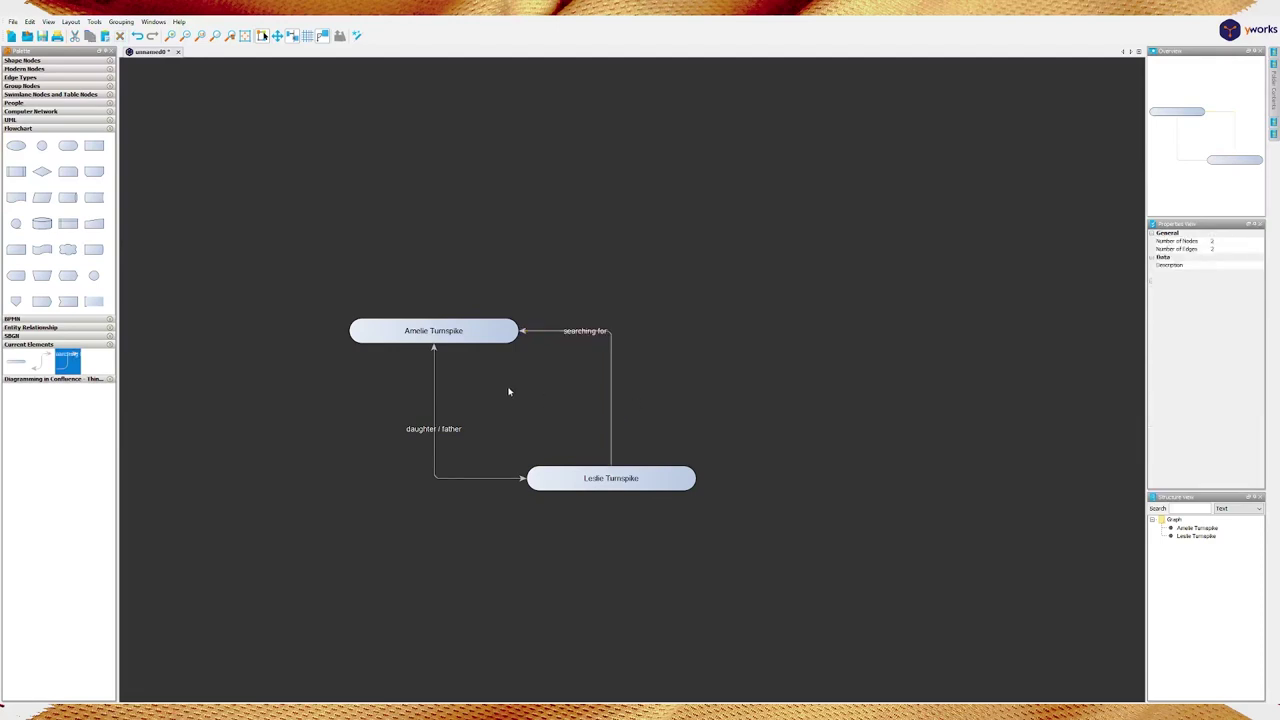
click(613, 347)
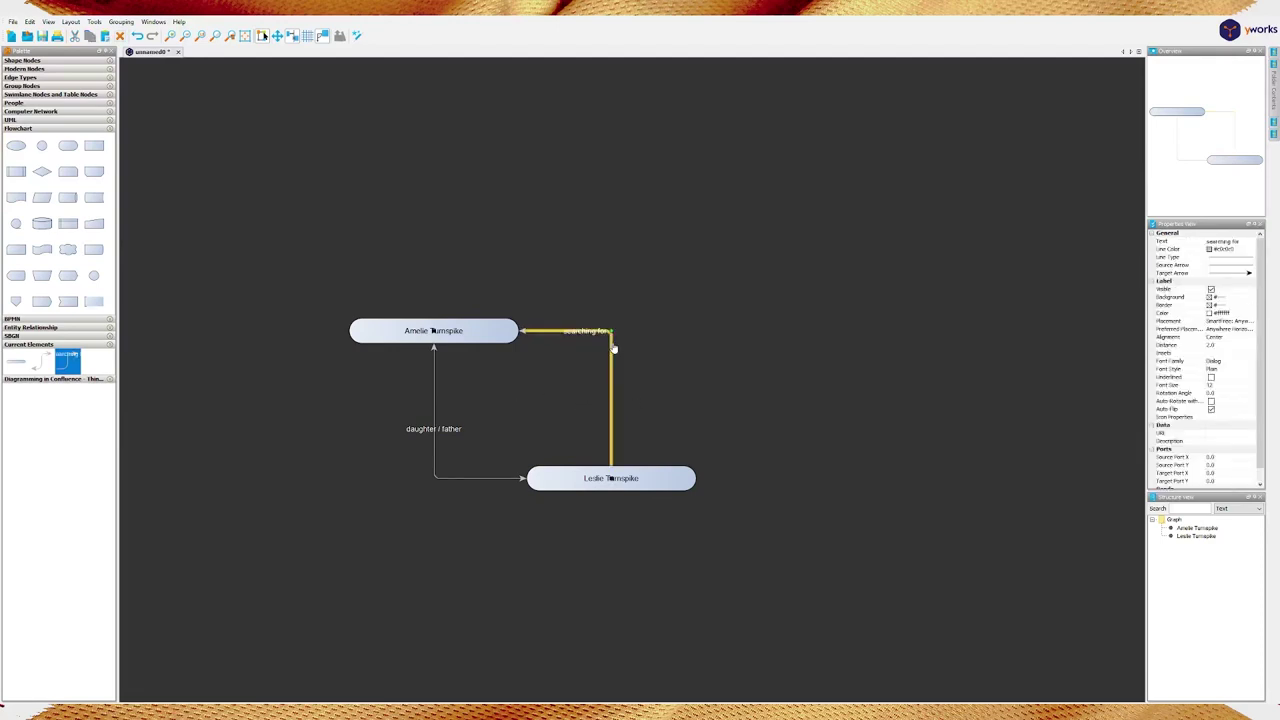
click(451, 377)
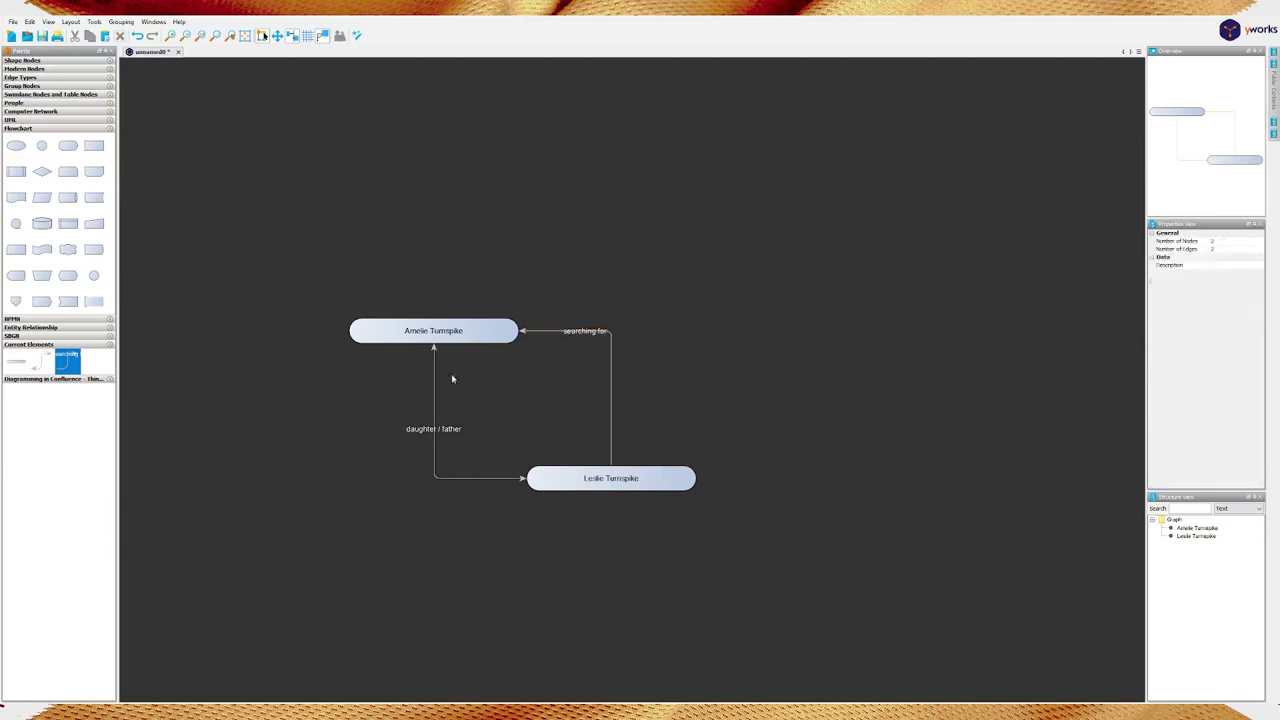
click(611, 366)
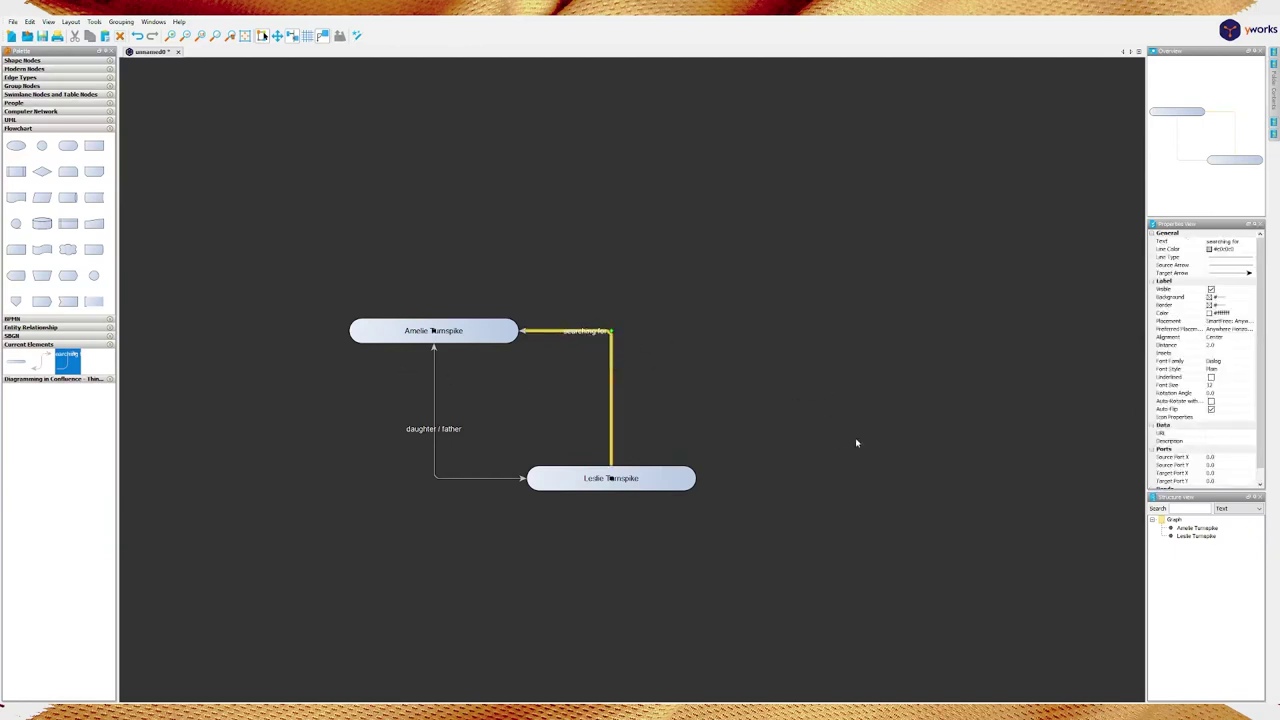
click(1211, 249)
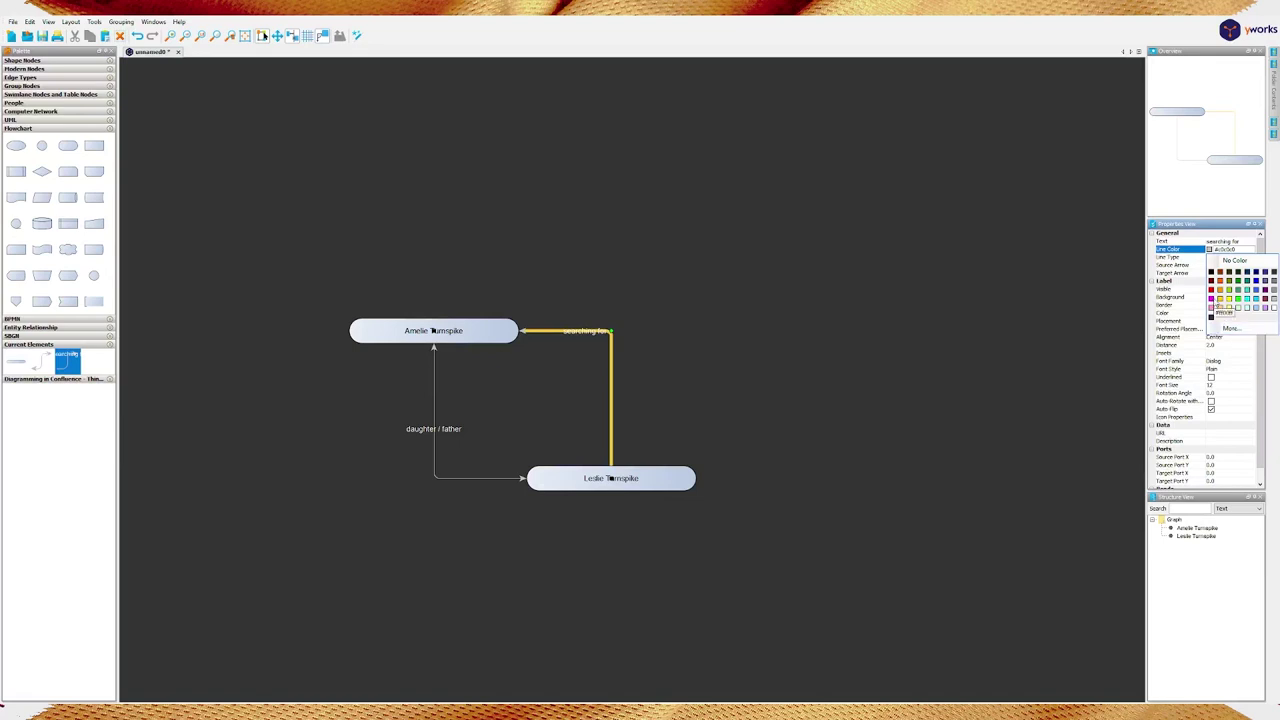
click(1212, 298)
click(851, 414)
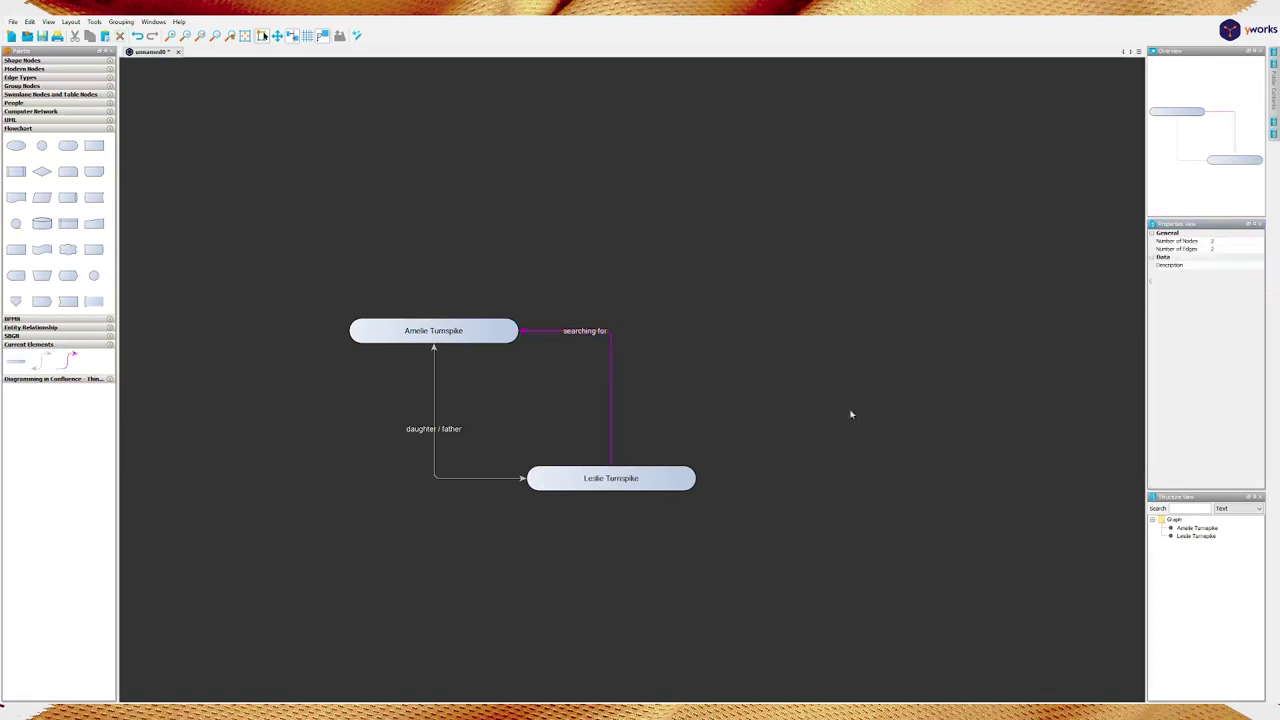
click(617, 482)
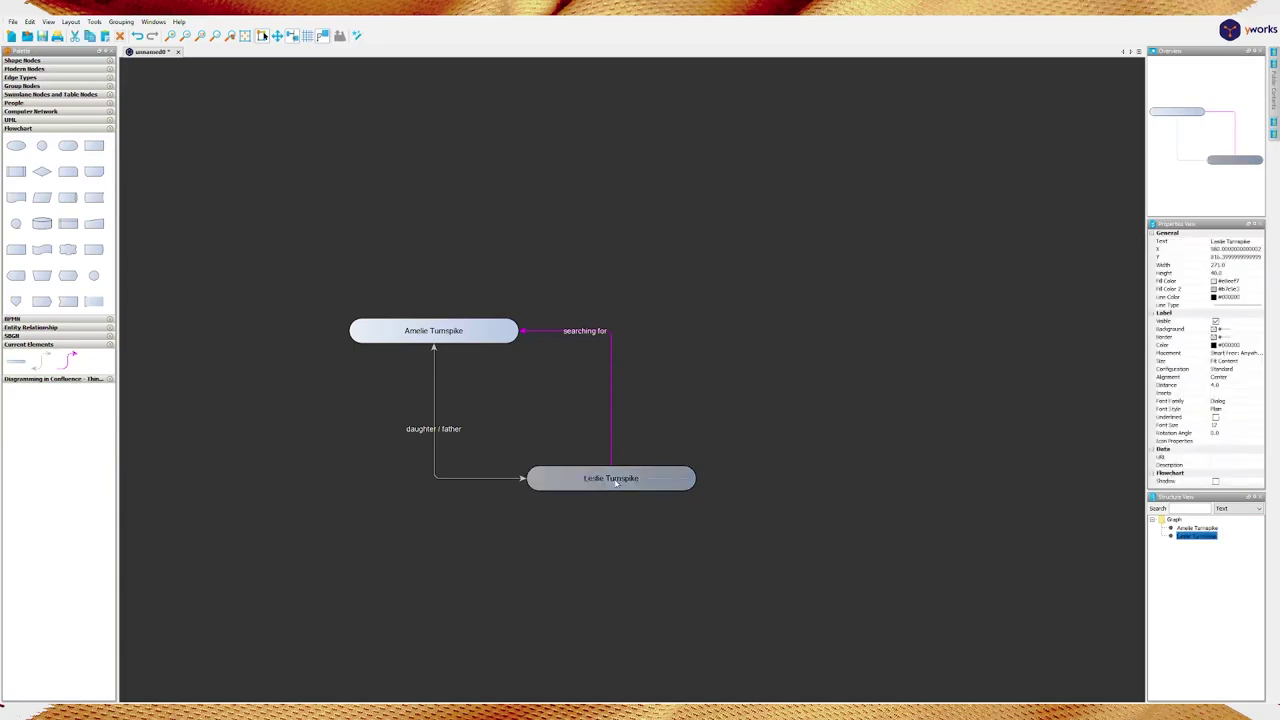
double_click(648, 480)
key(End)
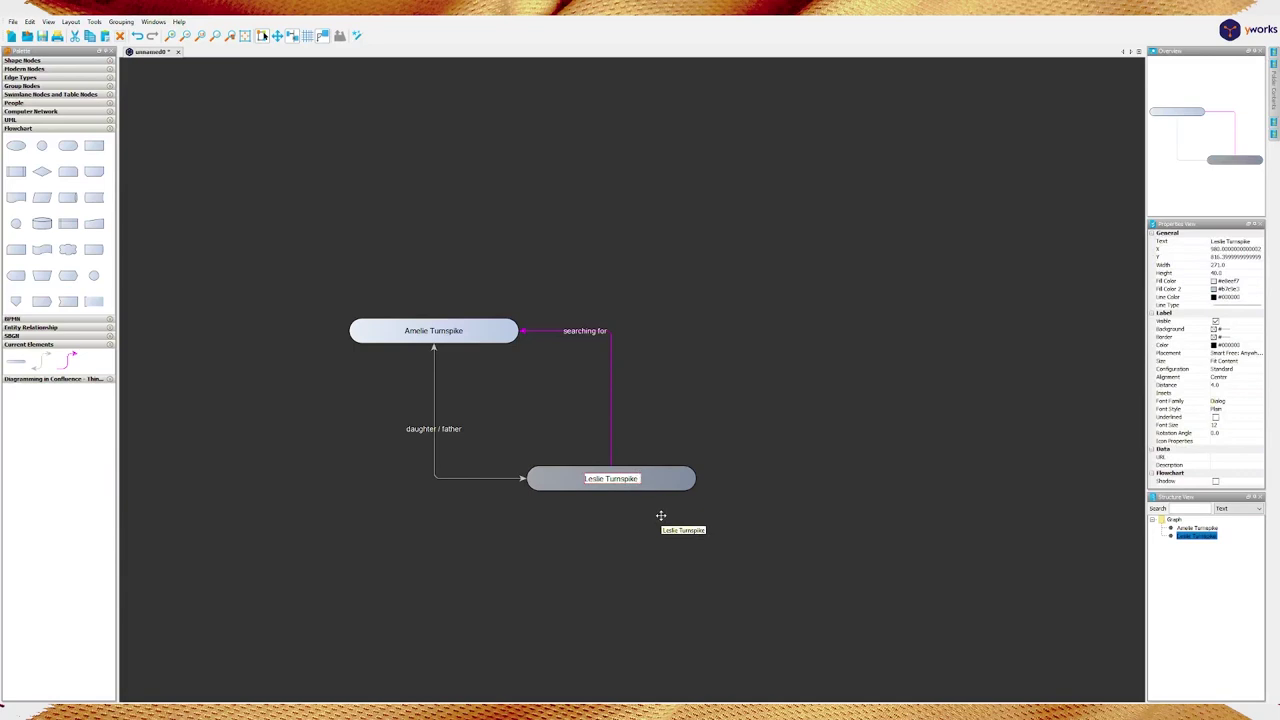
text((Smith))
key(Return)
click(829, 546)
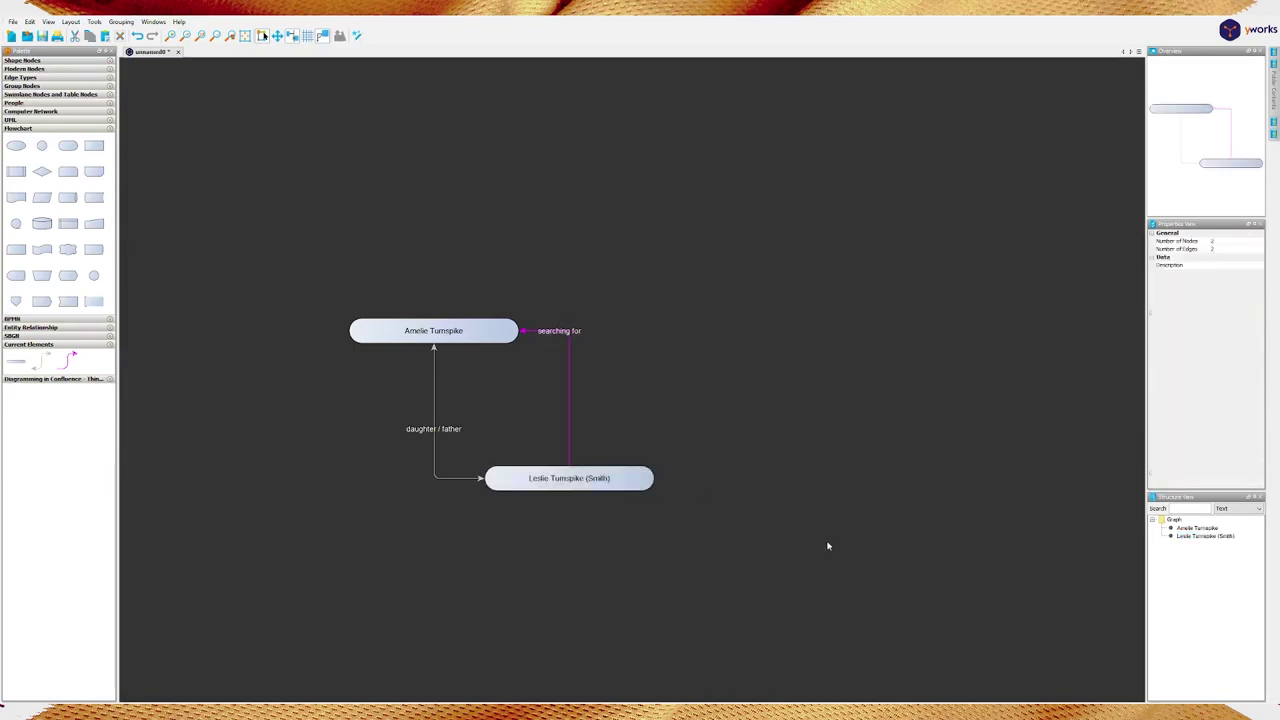
Duplicate it as 'Juan Hardbelly (SMITH)', place it level to the right, and link Leslie to Juan
click(640, 483)
key(ctrl+d)
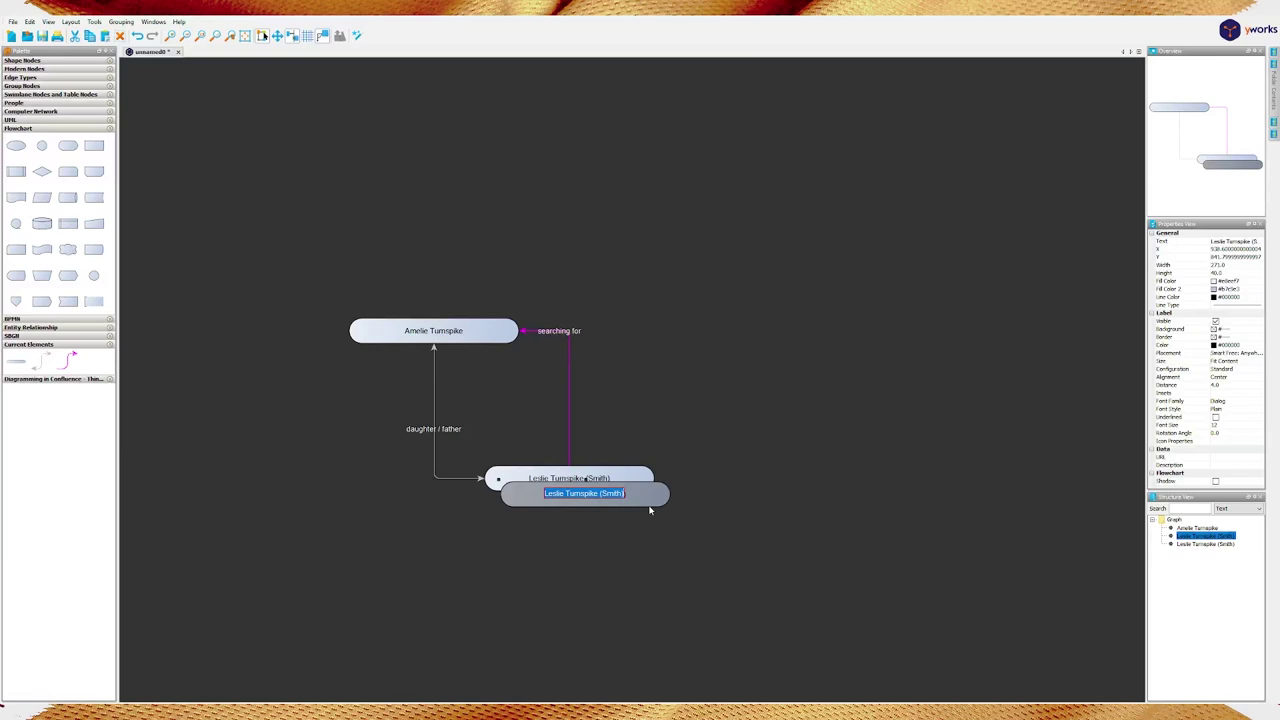
text(Juan Hardbelly)
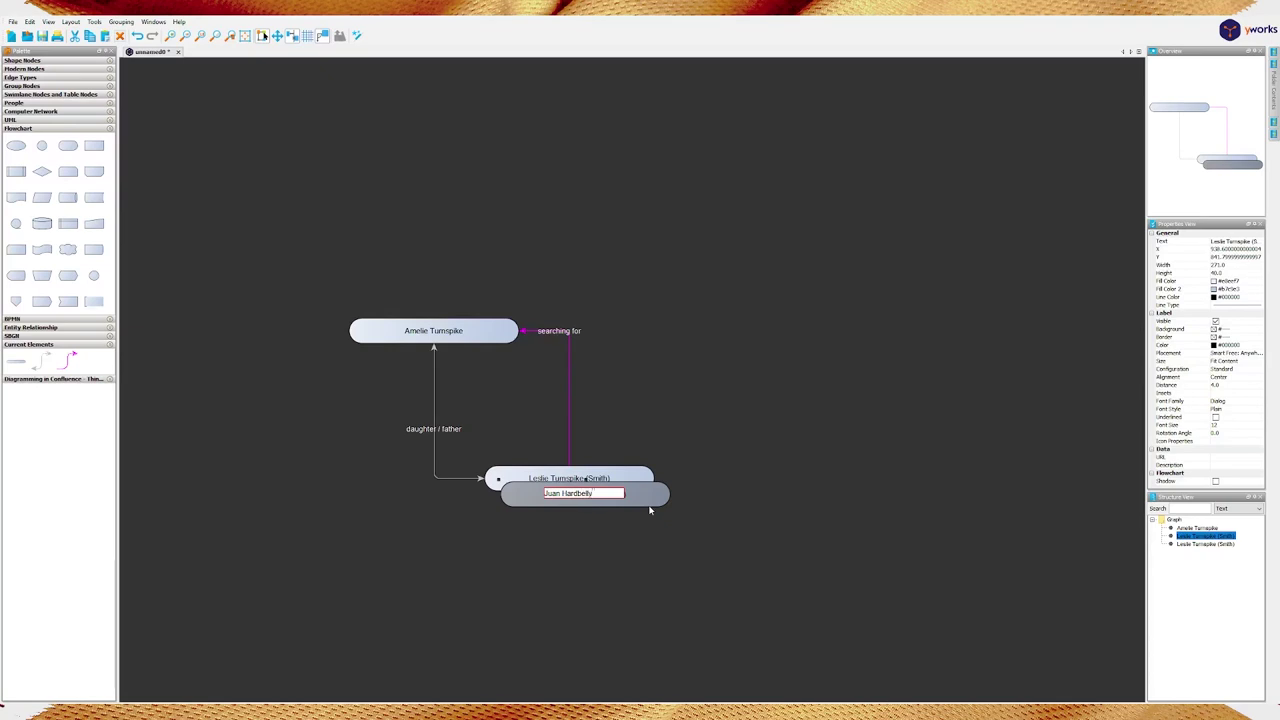
text( (SMITH)
key(Return)
drag(668, 508, 930, 500)
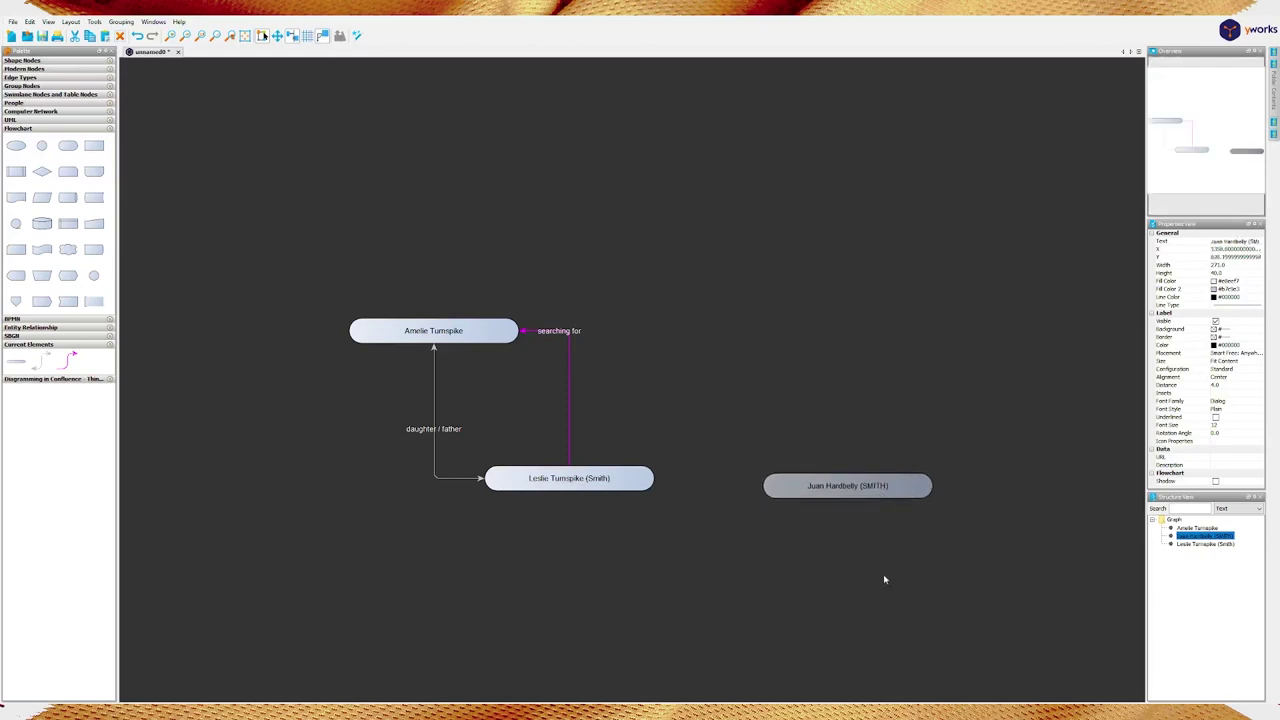
drag(917, 490, 947, 483)
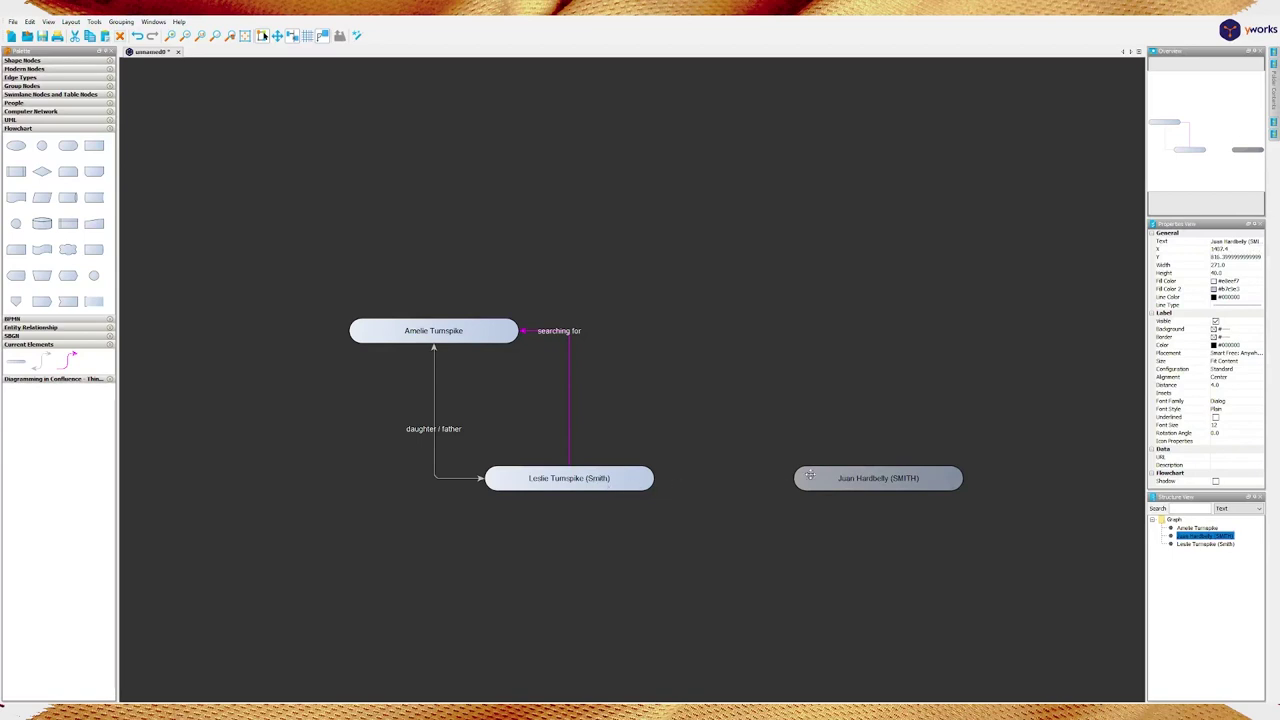
drag(642, 484, 820, 478)
Add an arrowhead at Leslie's end of the Leslie–Juan edge and label it 'Rivals'
click(778, 480)
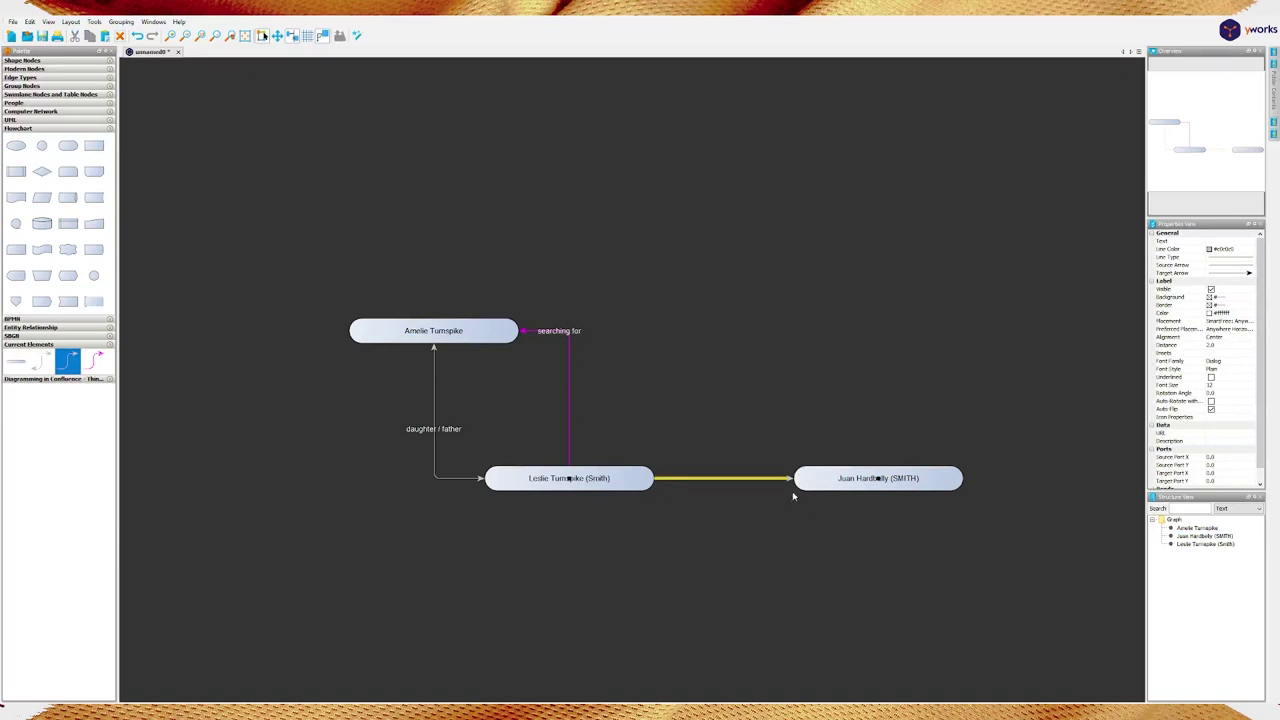
click(1233, 266)
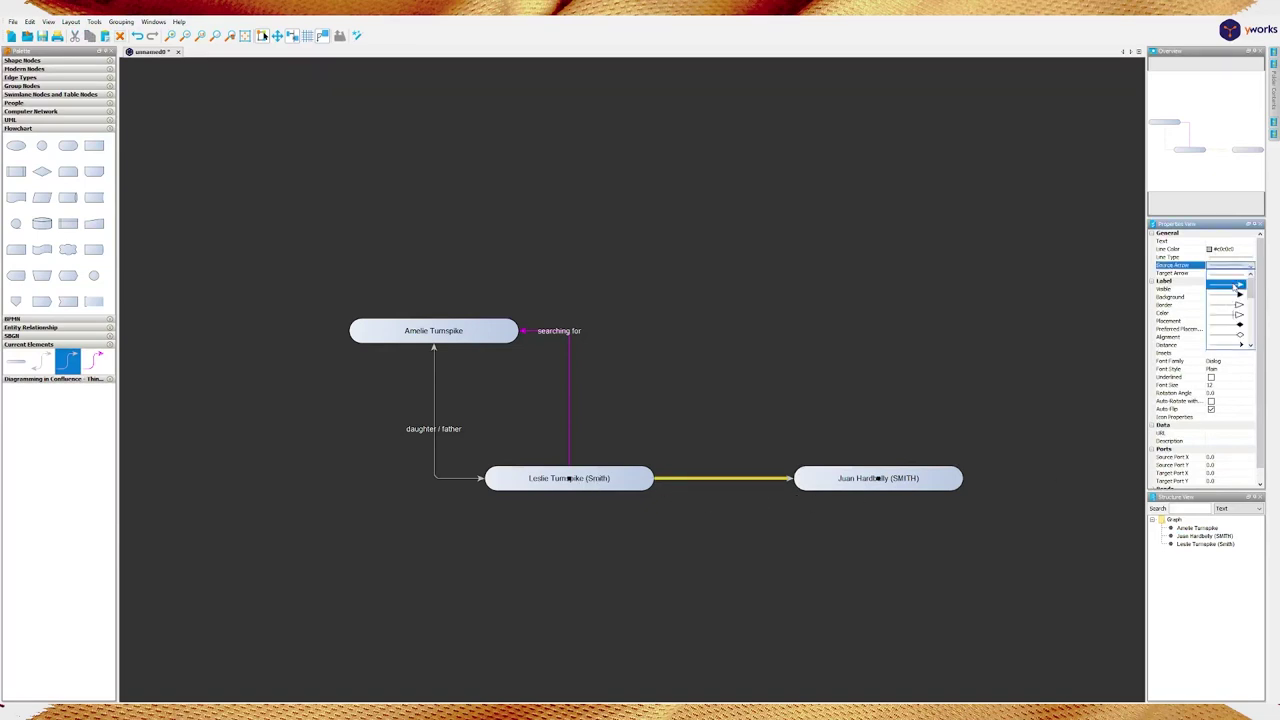
click(1238, 287)
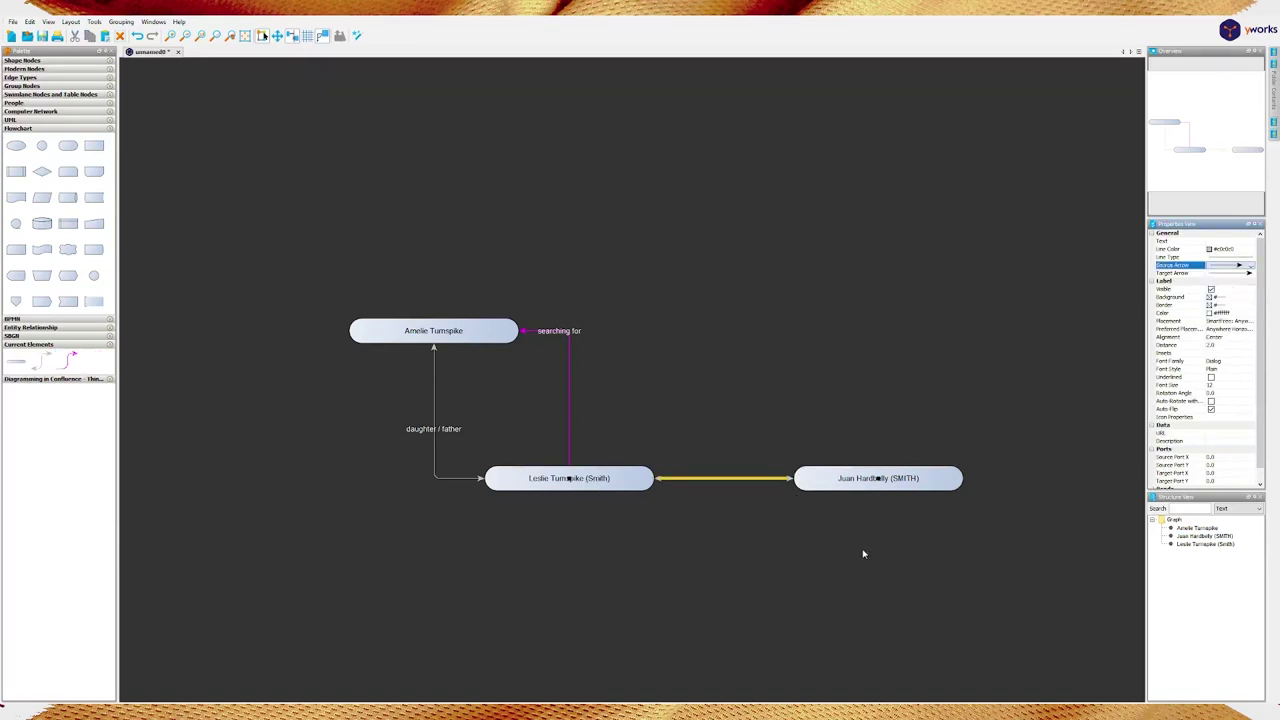
click(757, 483)
click(753, 479)
text(Rivals)
key(Return)
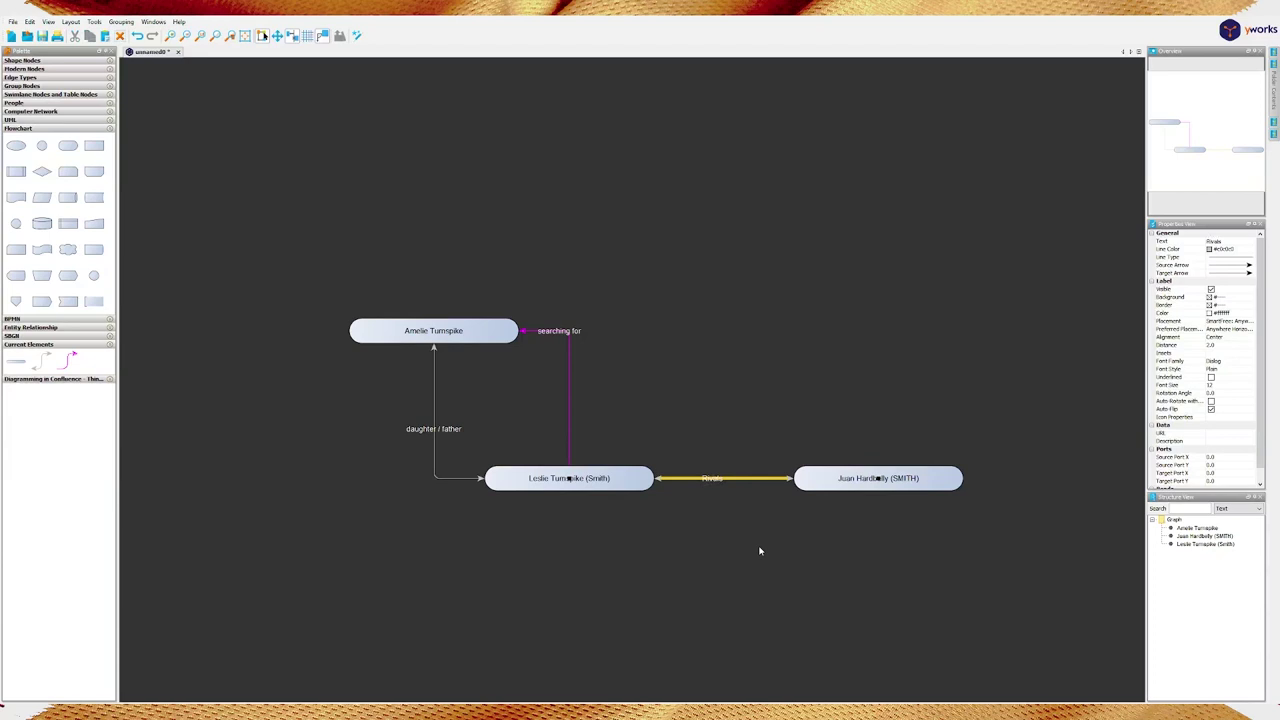
Colour the Rivals edge red and undo an accidental extra edge from Leslie
click(1215, 250)
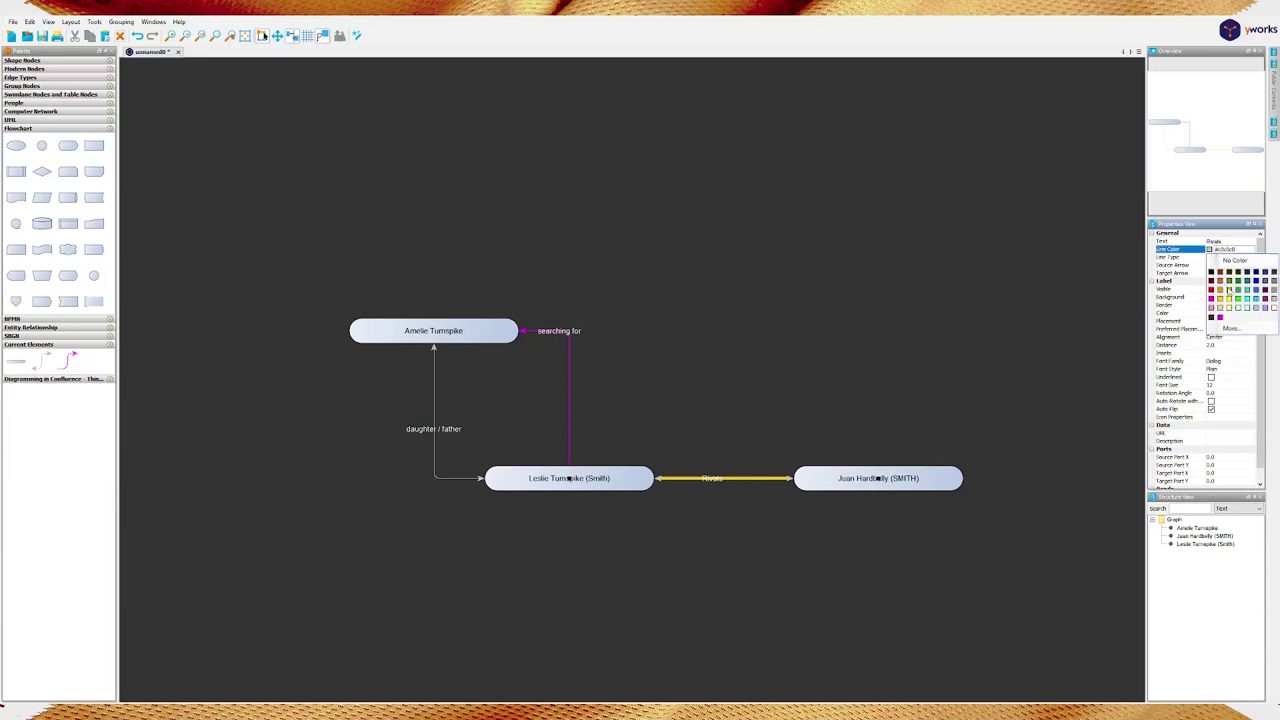
click(1212, 290)
click(909, 360)
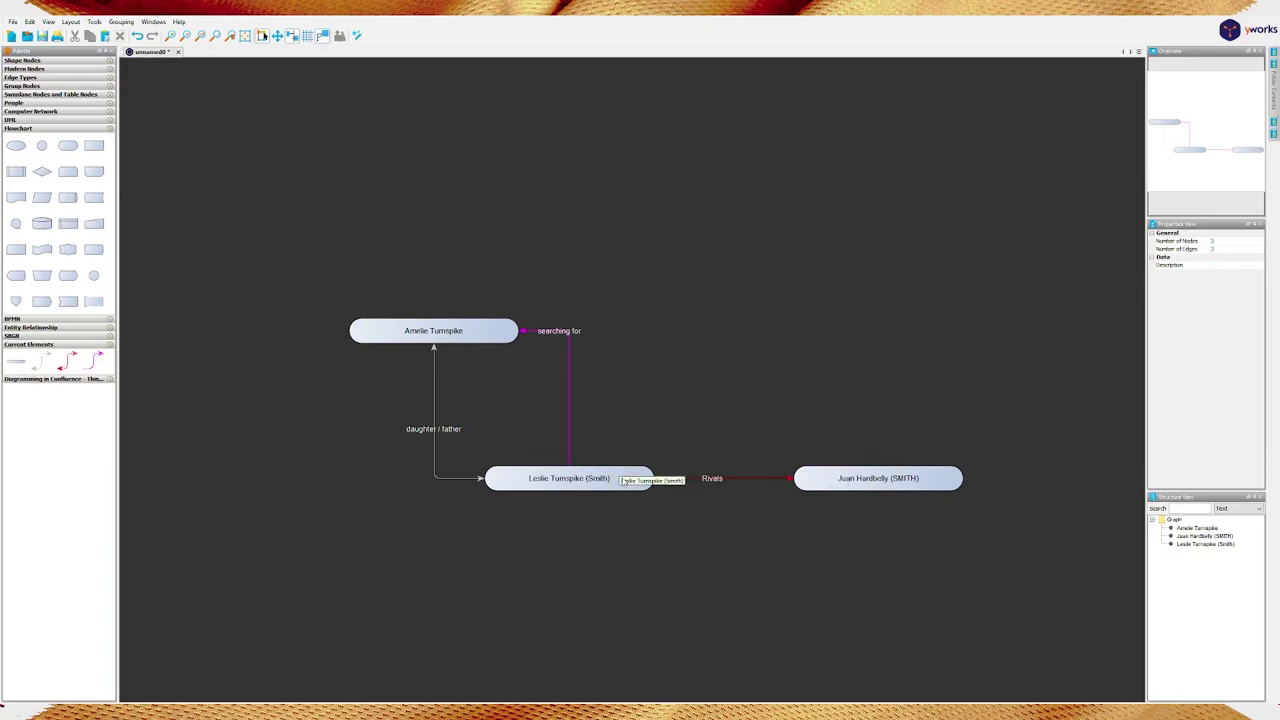
drag(620, 480, 860, 486)
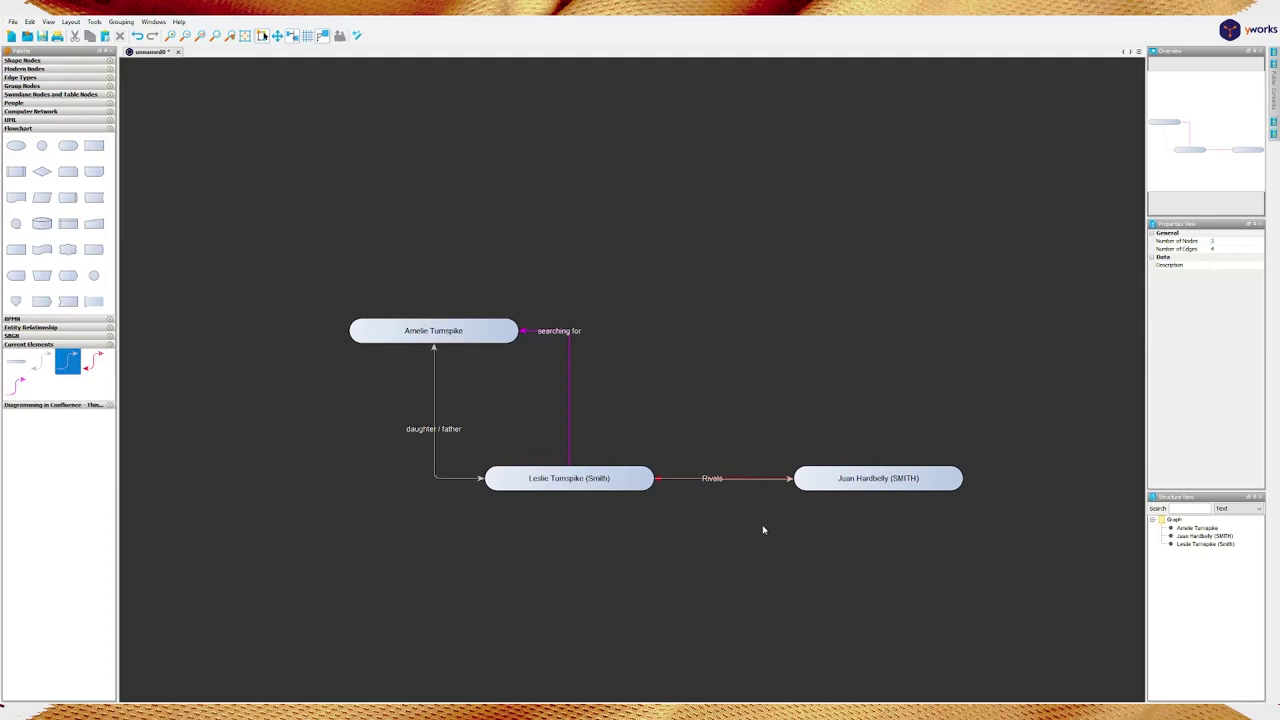
key(ctrl+z)
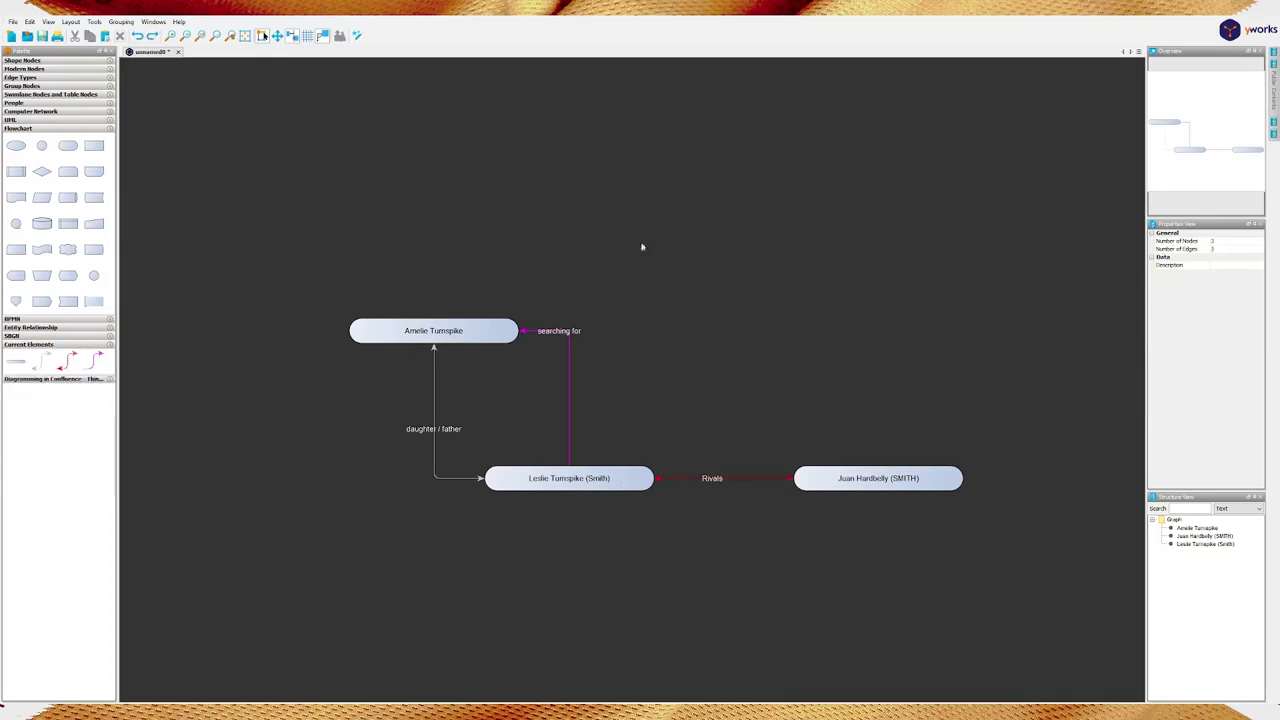
Draw another edge from Leslie to Juan labelled 'suspects of abducting daughter'
drag(633, 484, 901, 481)
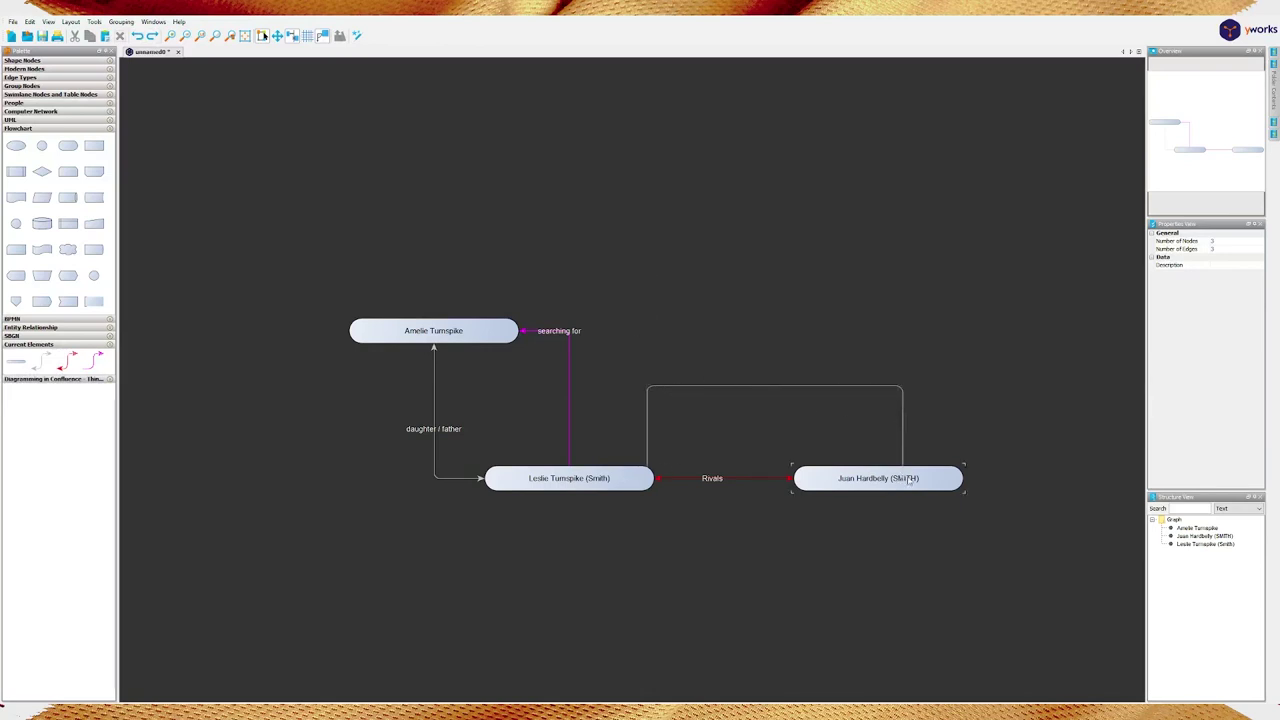
click(742, 388)
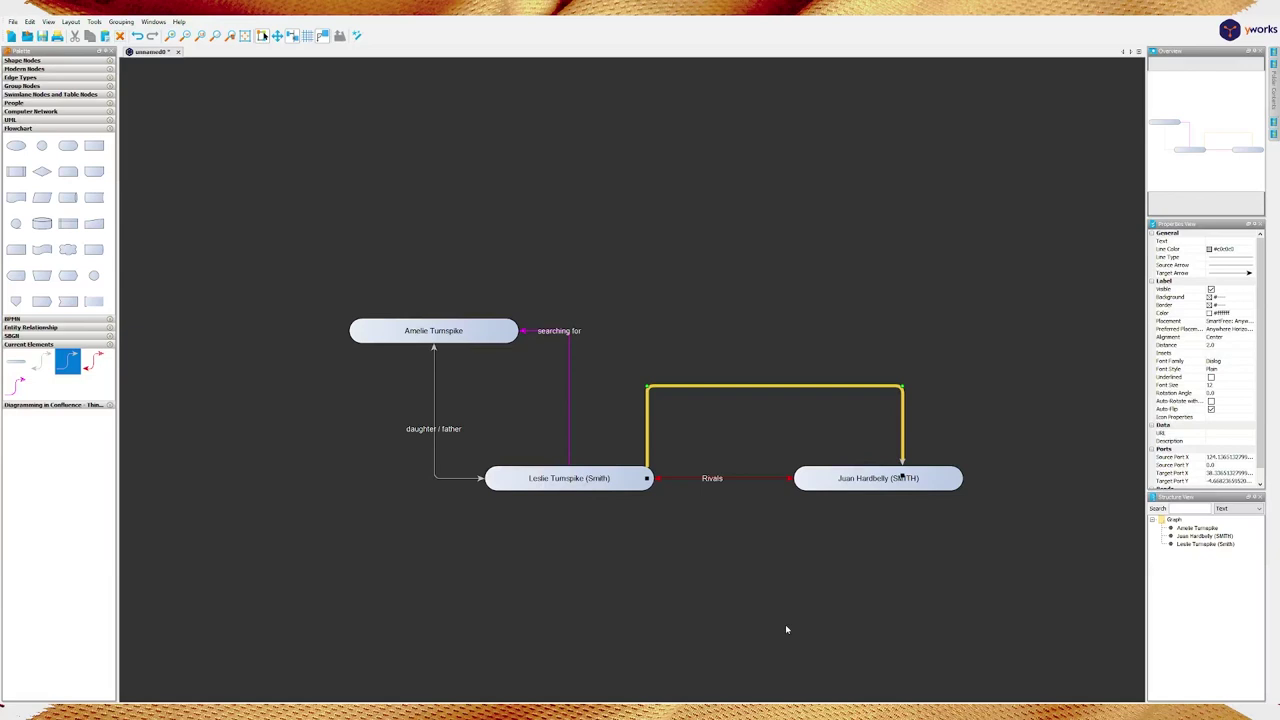
click(1213, 242)
text(production deal)
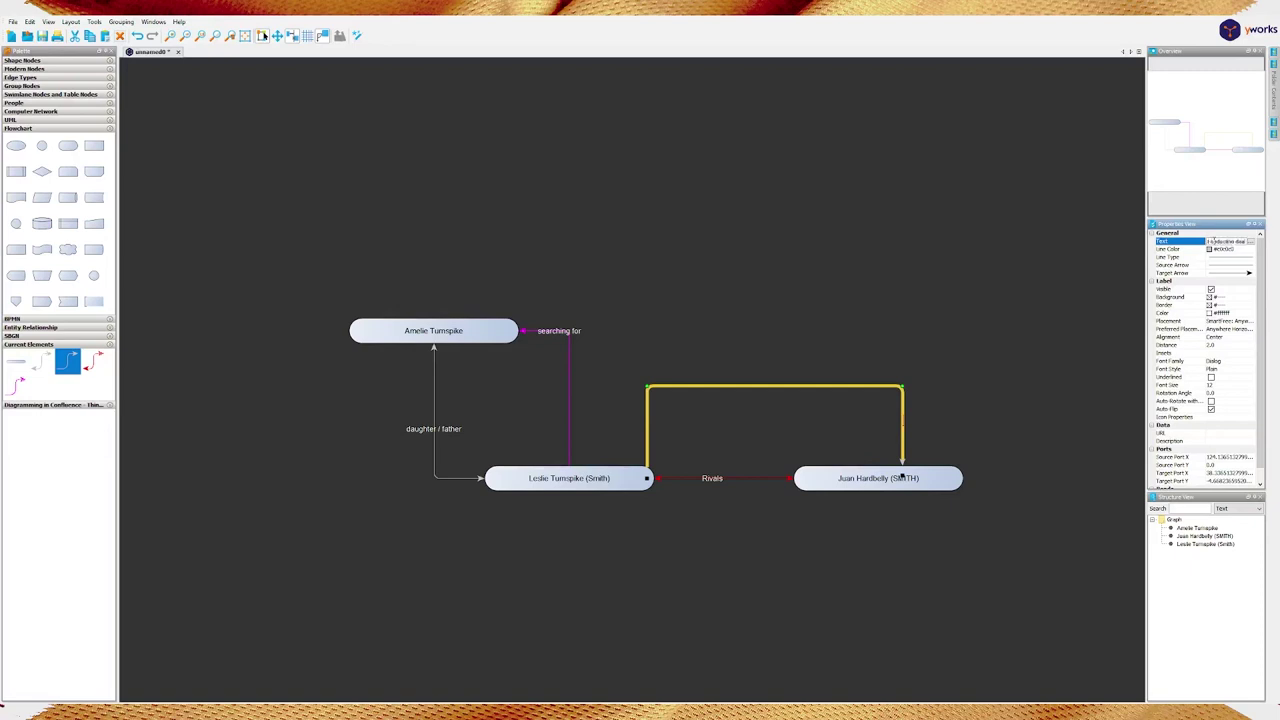
text(hter)
key(Return)
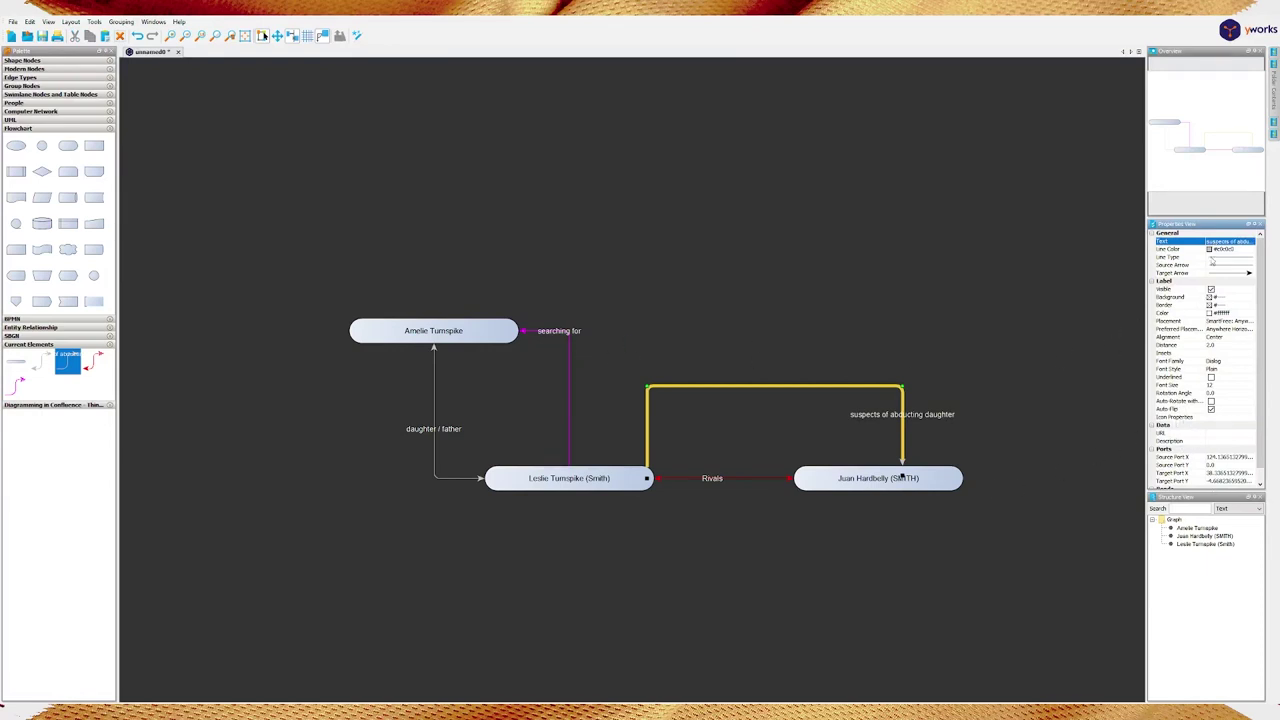
Set that edge's line colour to magenta #ff00ff
click(1213, 249)
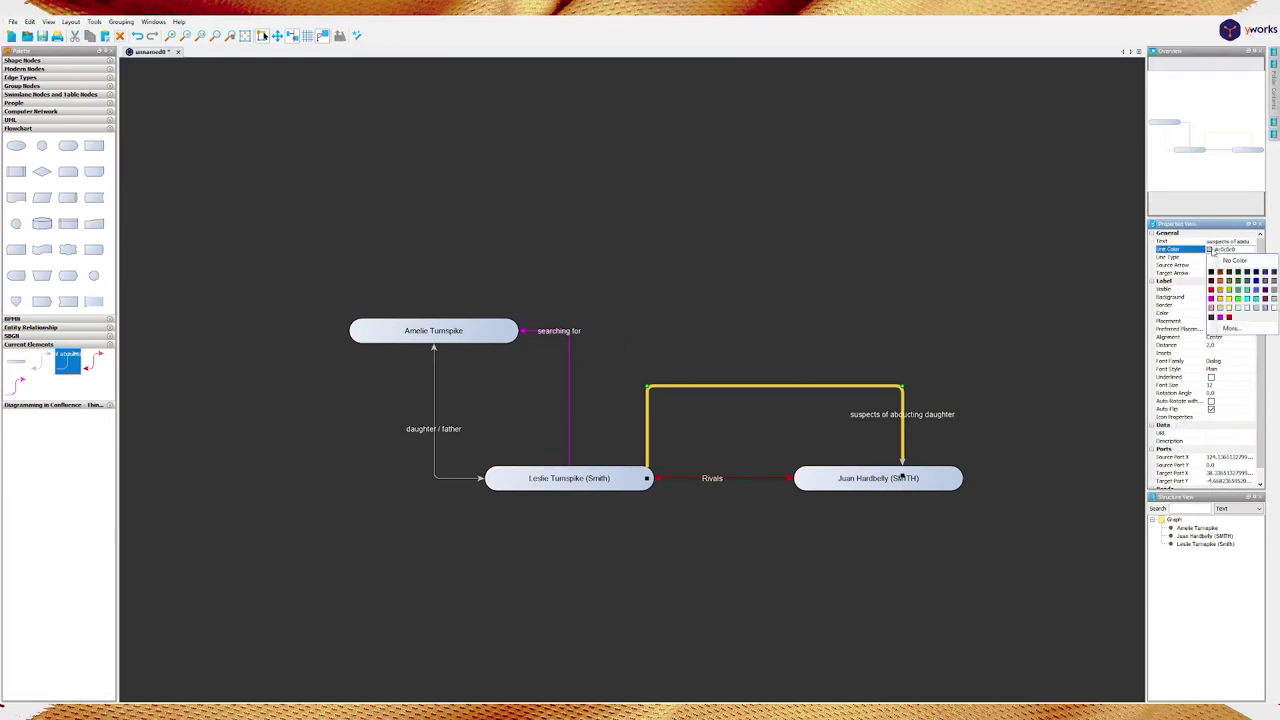
click(1220, 318)
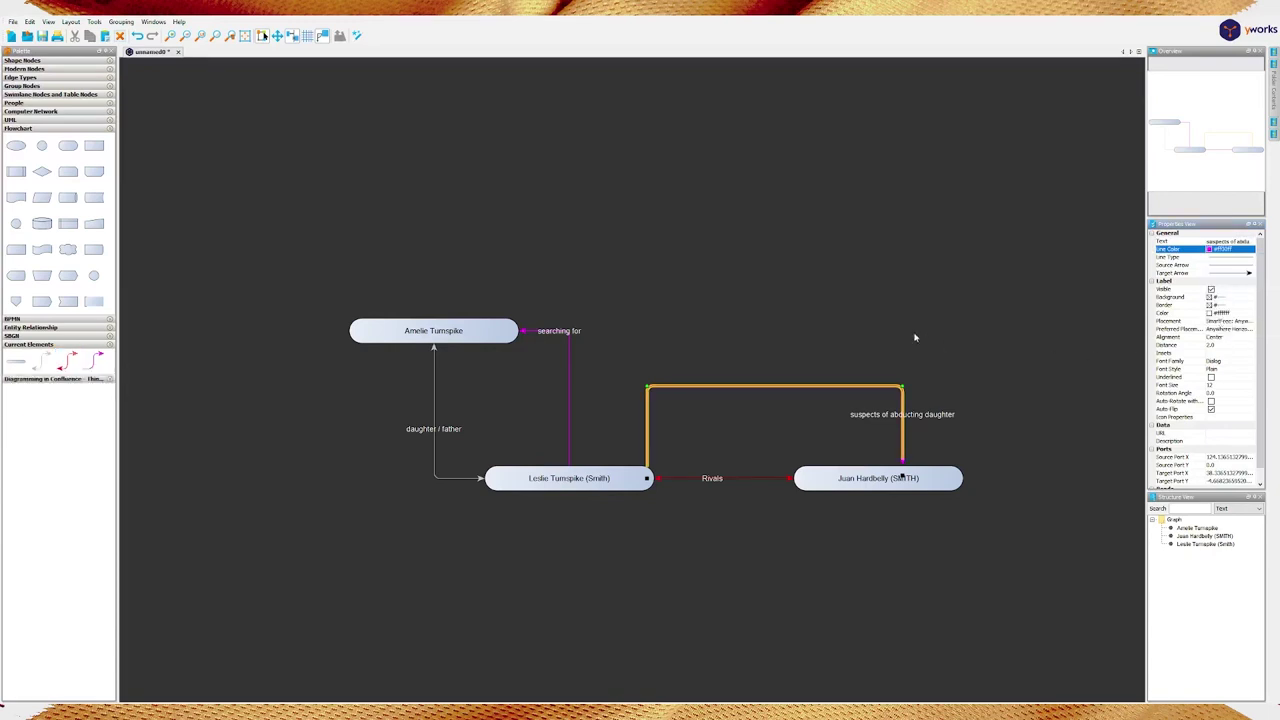
click(914, 337)
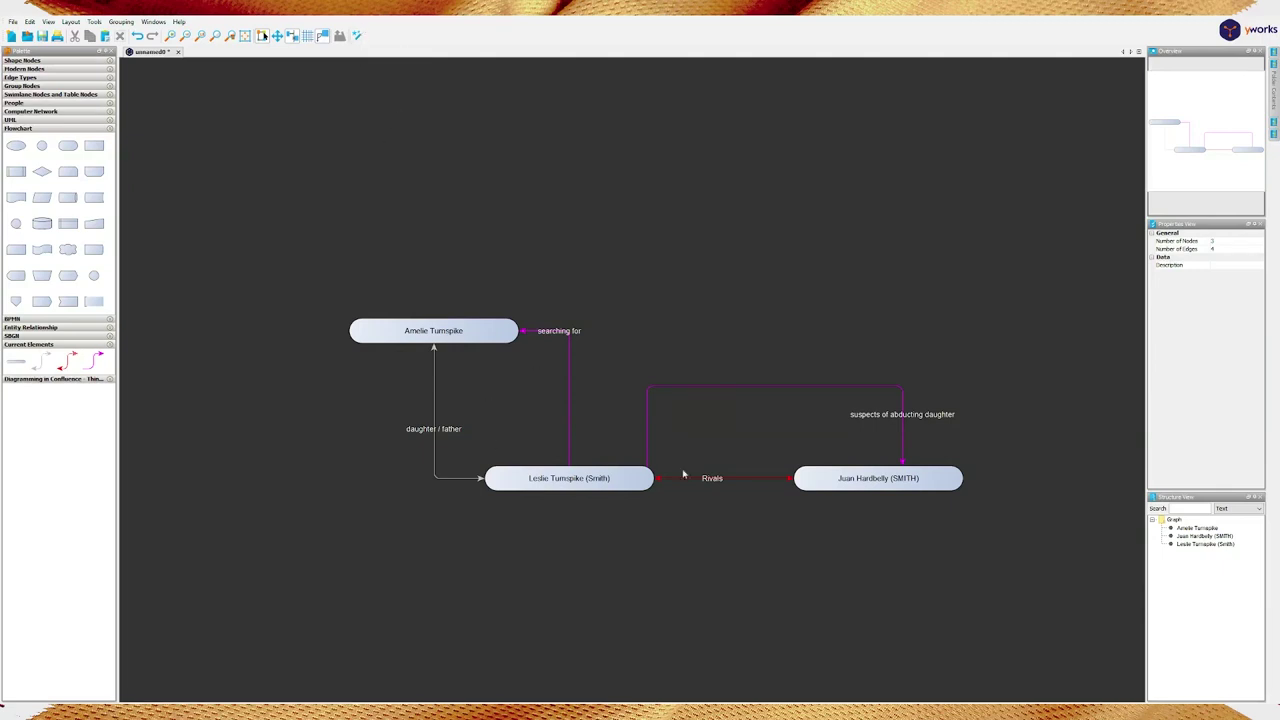
Apply the One-Click Layout and shift the whole diagram lower on the canvas
click(357, 36)
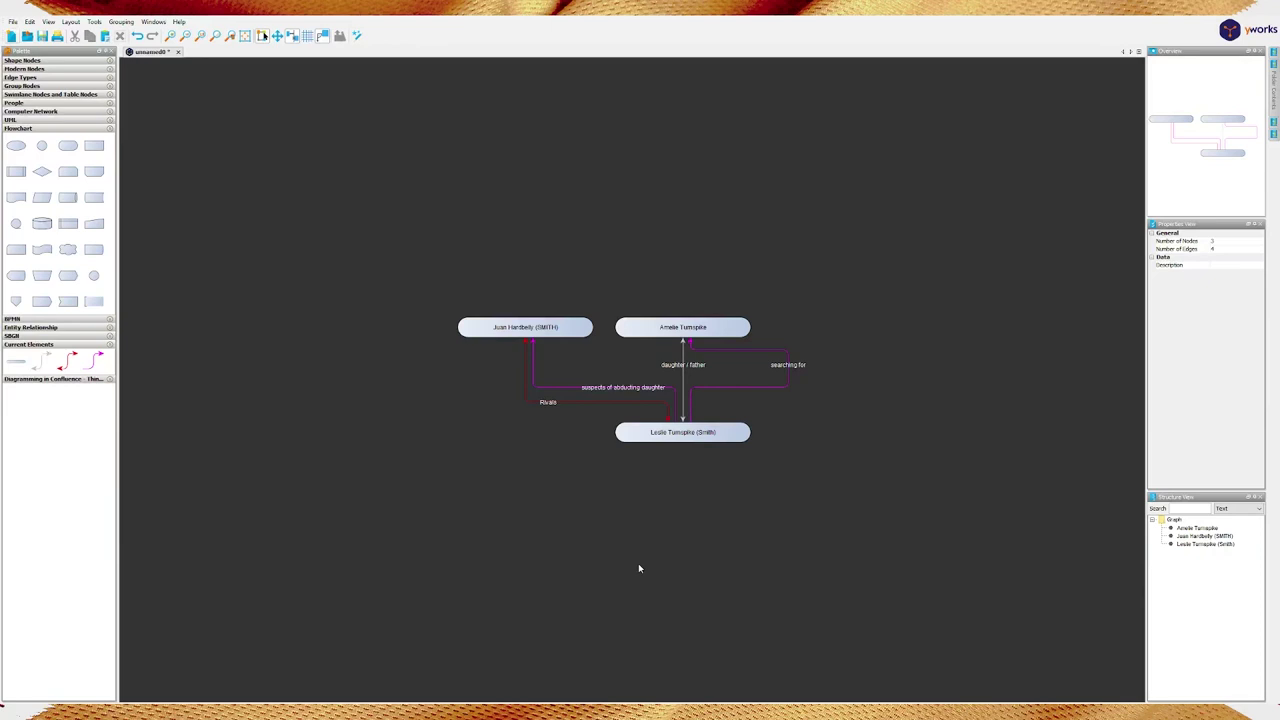
key(ctrl+a)
drag(683, 432, 667, 532)
click(857, 591)
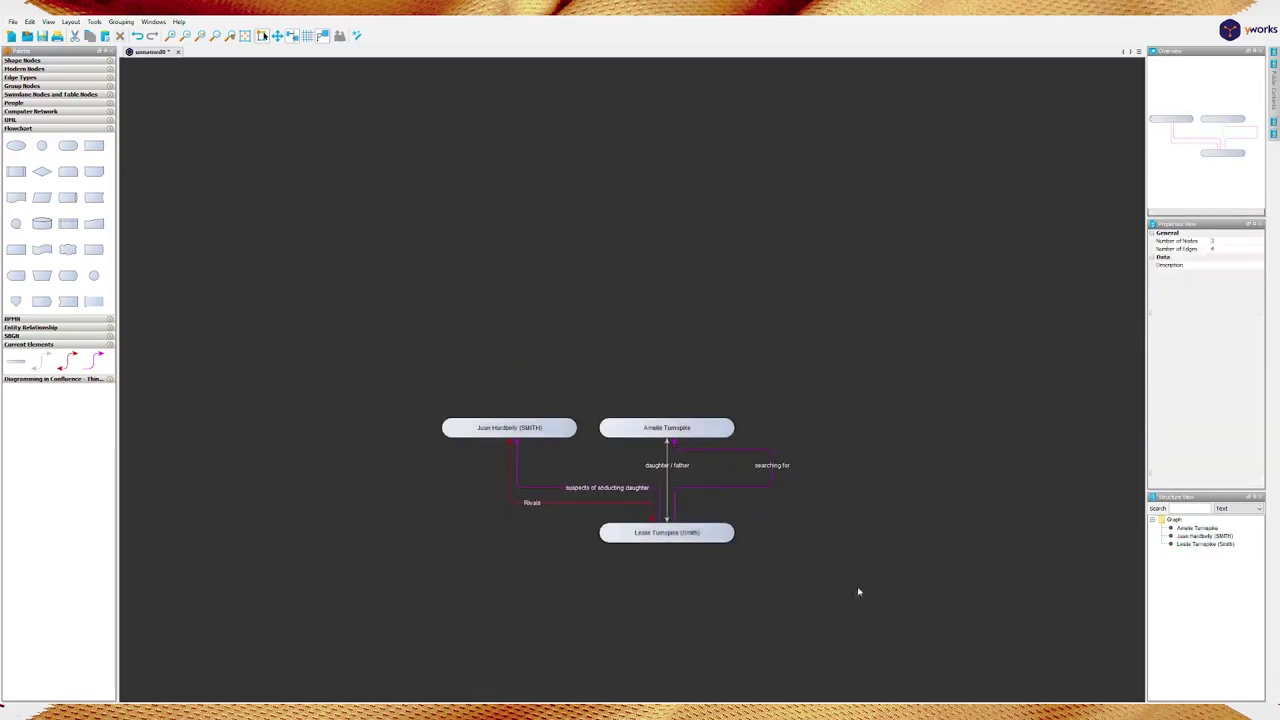
Rename the Amelie Turnpike node to 'Amelie Turnpike (LOST)'
click(688, 430)
key(F2)
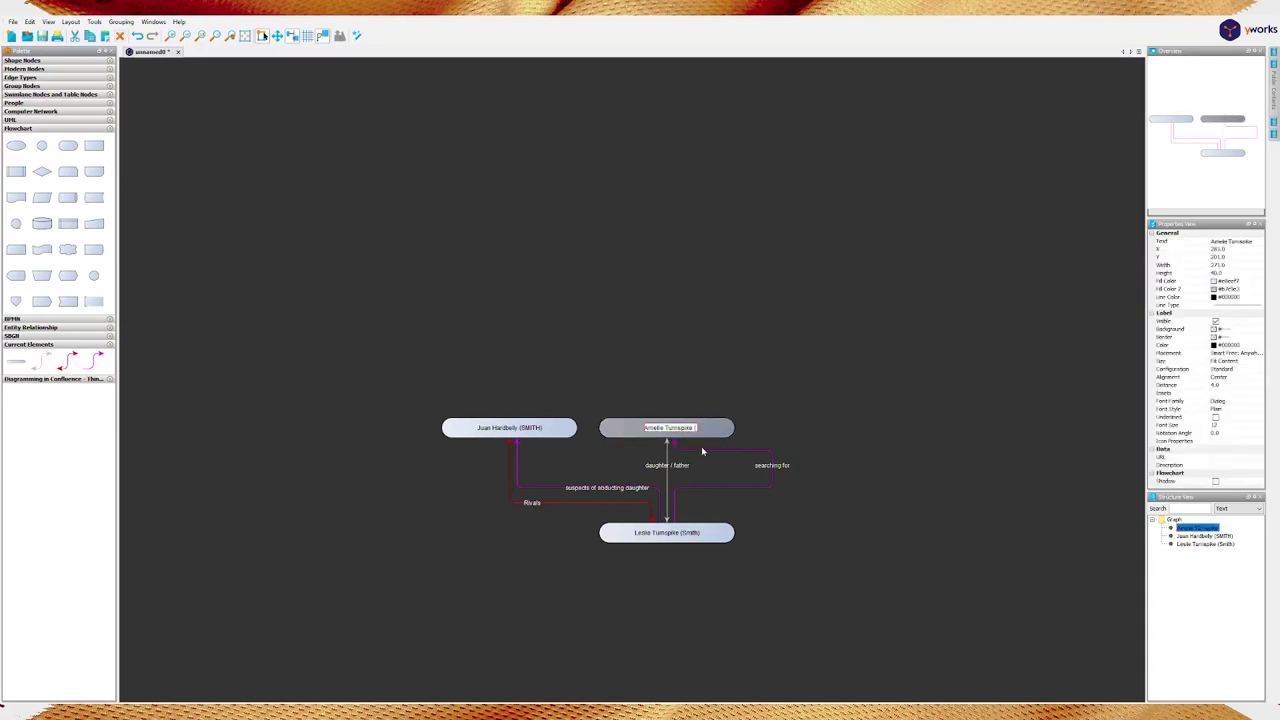
key(Escape)
text((LOST))
key(Return)
click(697, 284)
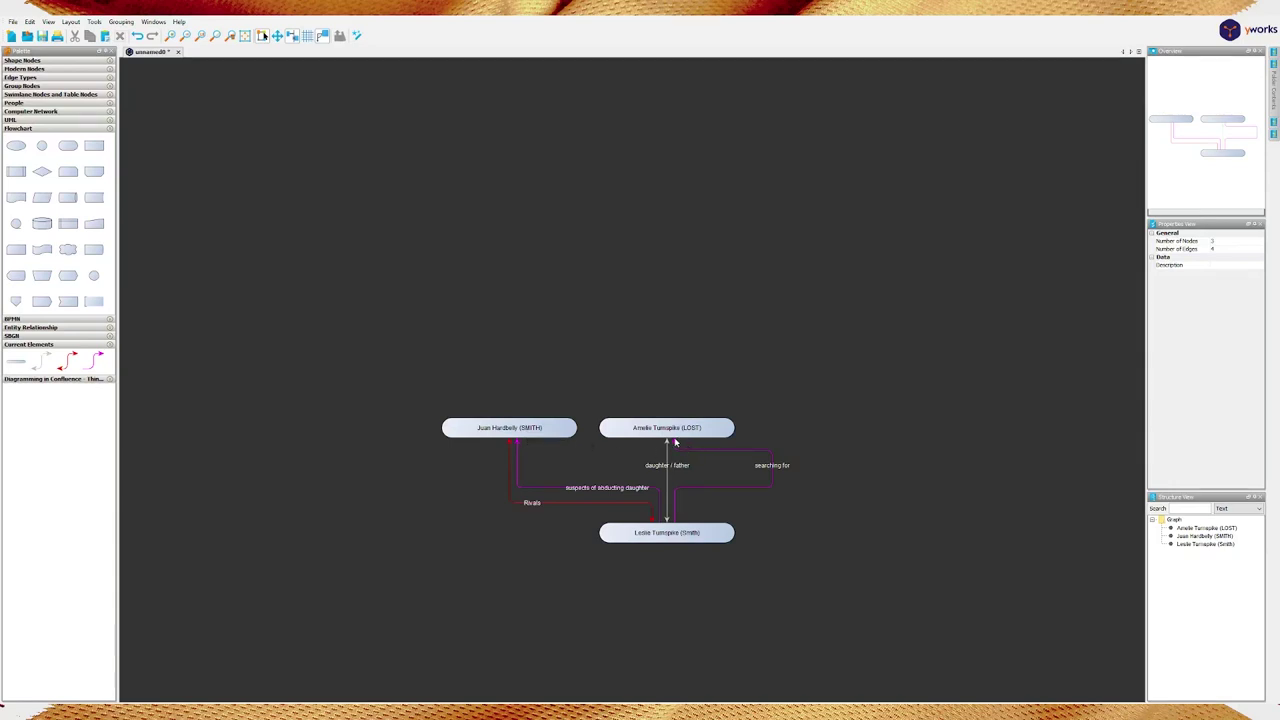
Duplicate the Juan Hardbelly node, then discard the duplicate
click(567, 432)
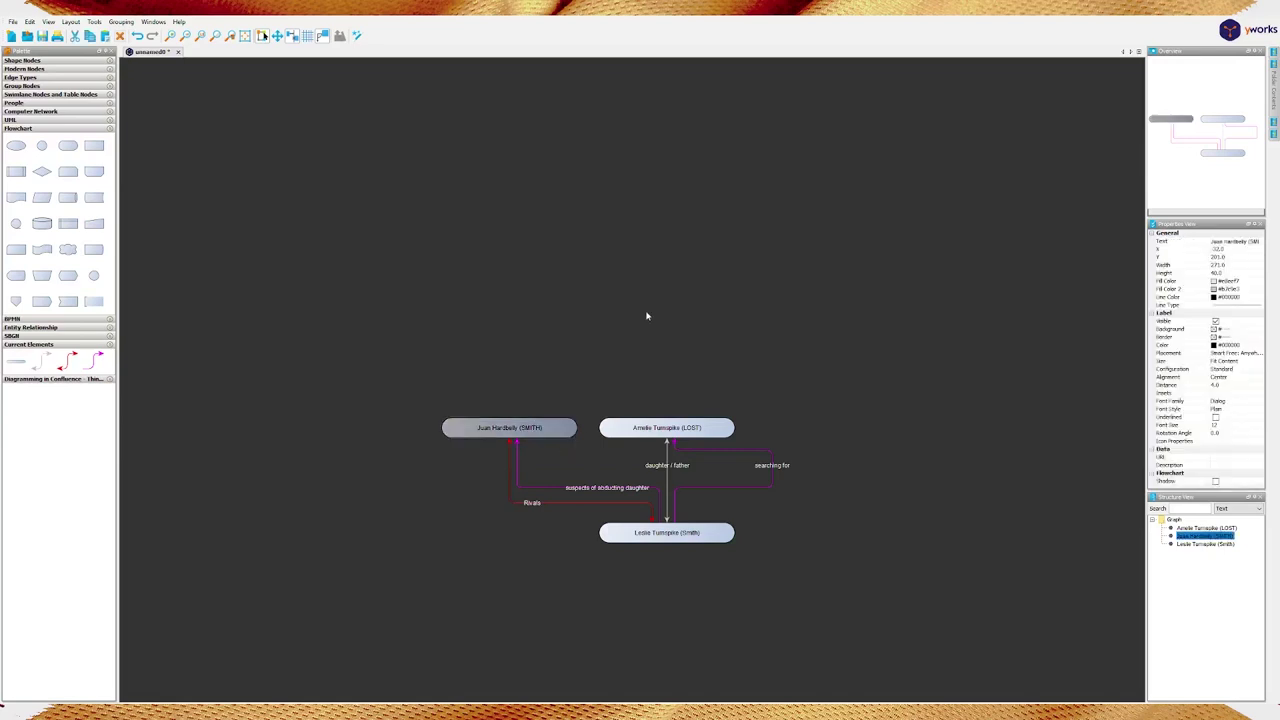
key(ctrl+d)
key(F2)
key(BackSpace)
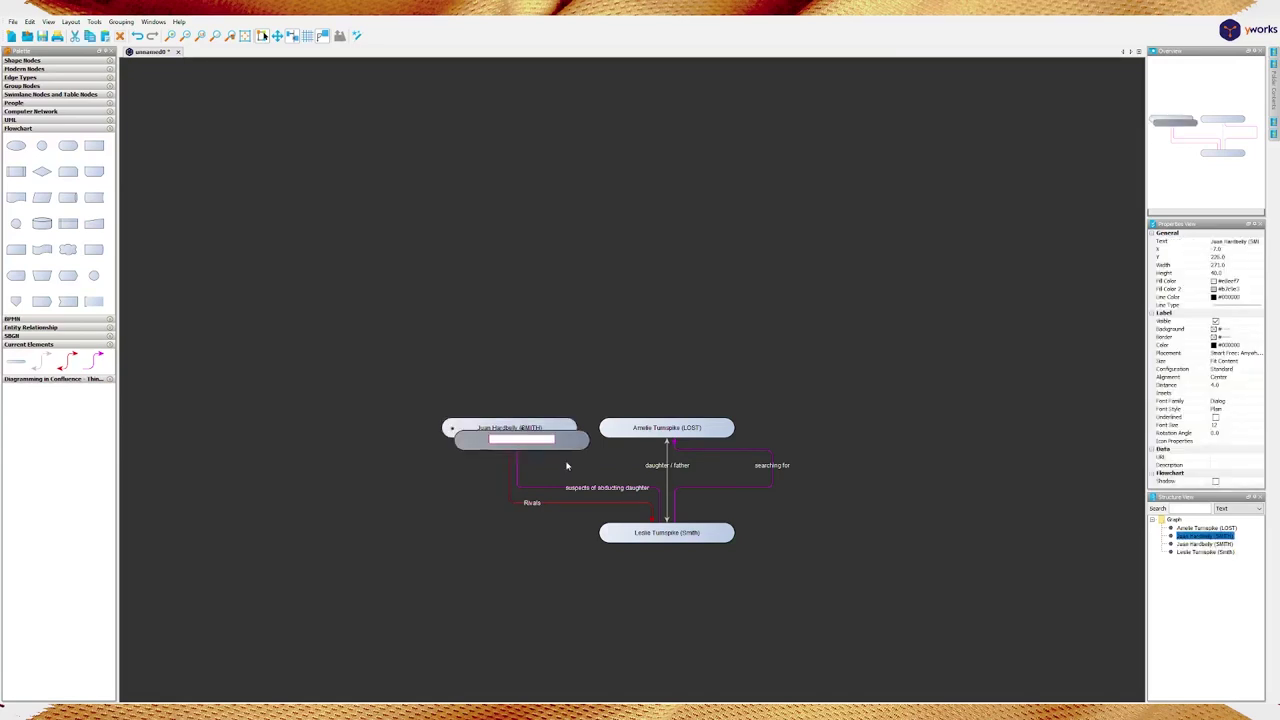
key(Escape)
key(Delete)
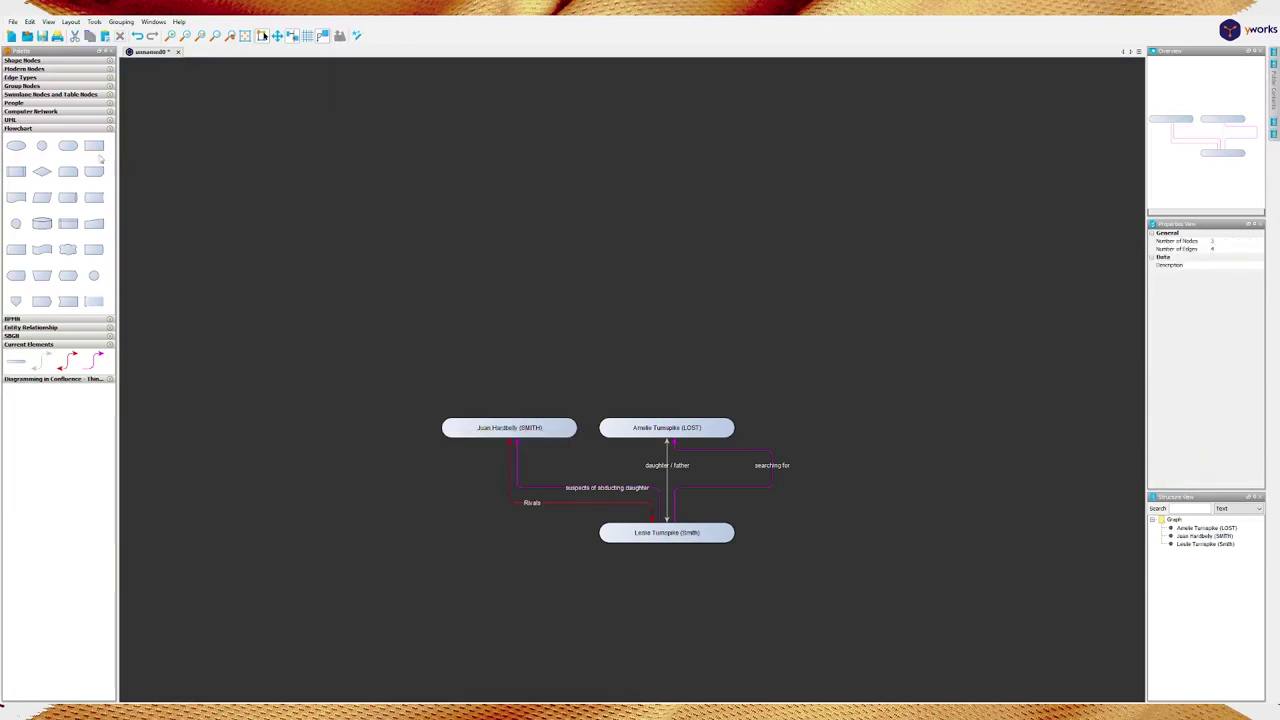
Add a rectangle node above the graph labelled 'Thin Tooth Ravagers (Mercenaries / Kobolds)' and widen it
drag(95, 150, 590, 242)
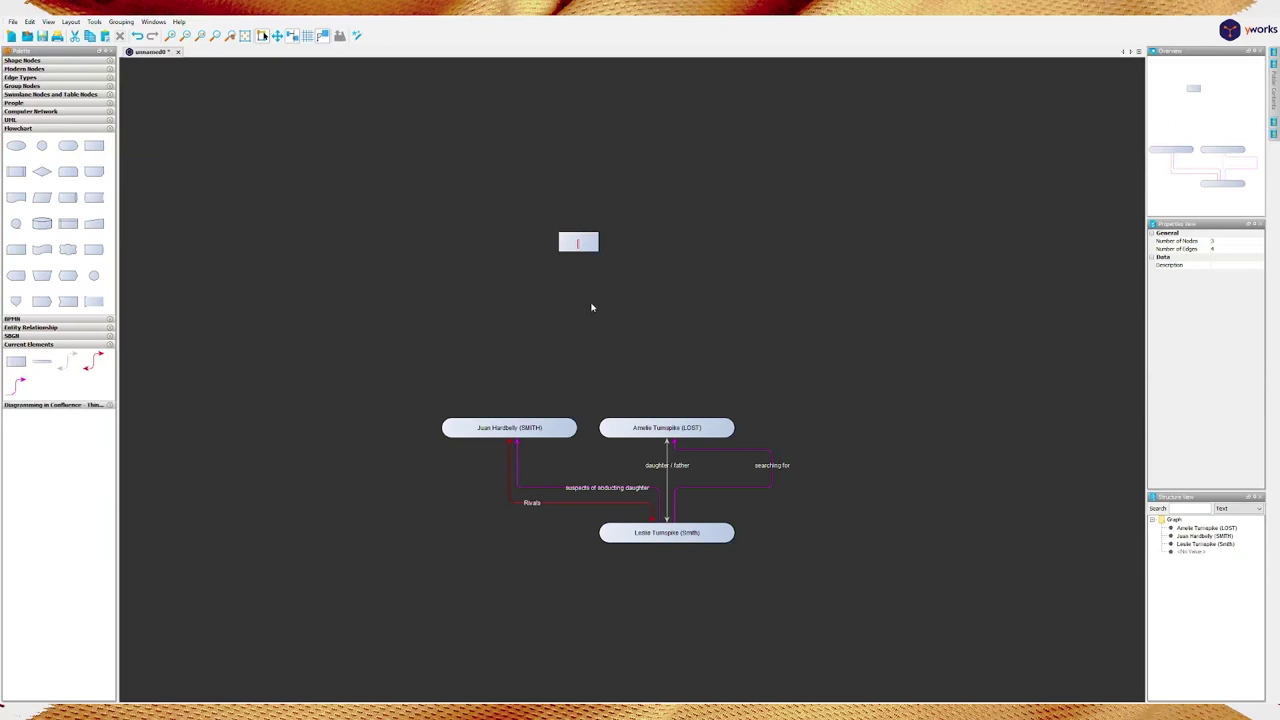
text(Kobold Mercenaris)
text(s)
key(ctrl+a)
key(BackSpace)
text(Thin Touth Ravagers (Mercenaries / Kobolds)
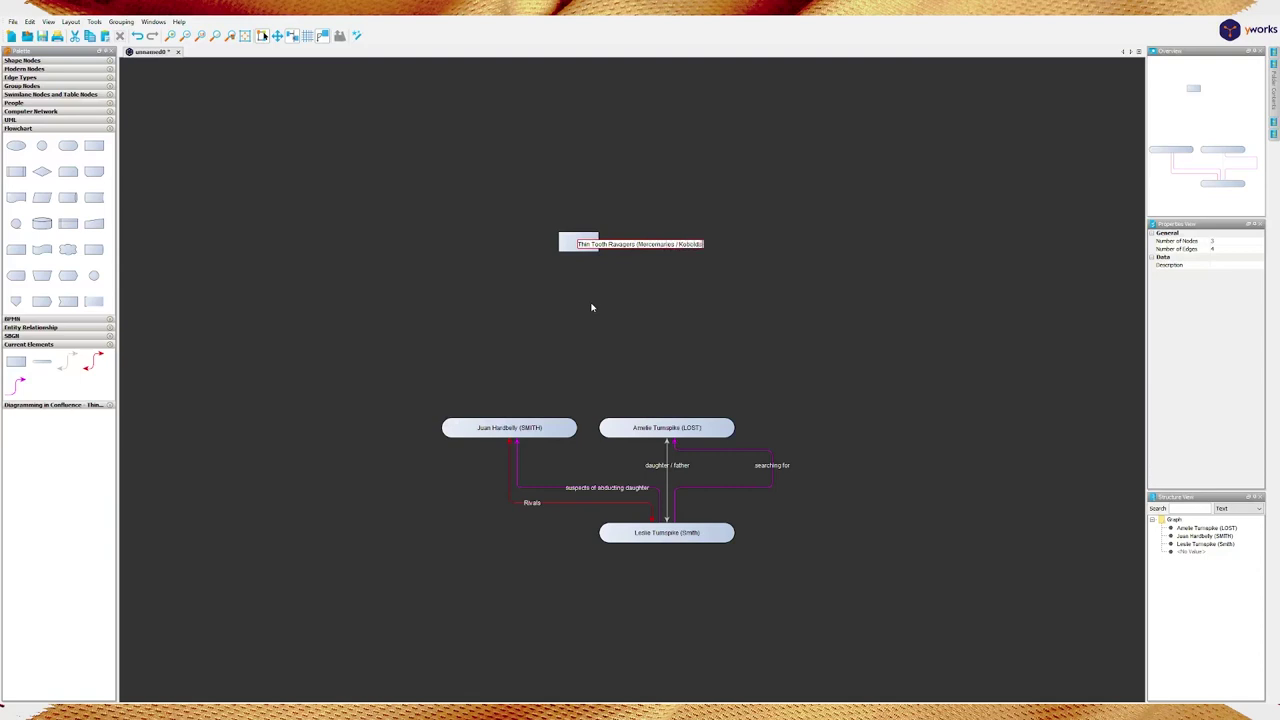
key(Return)
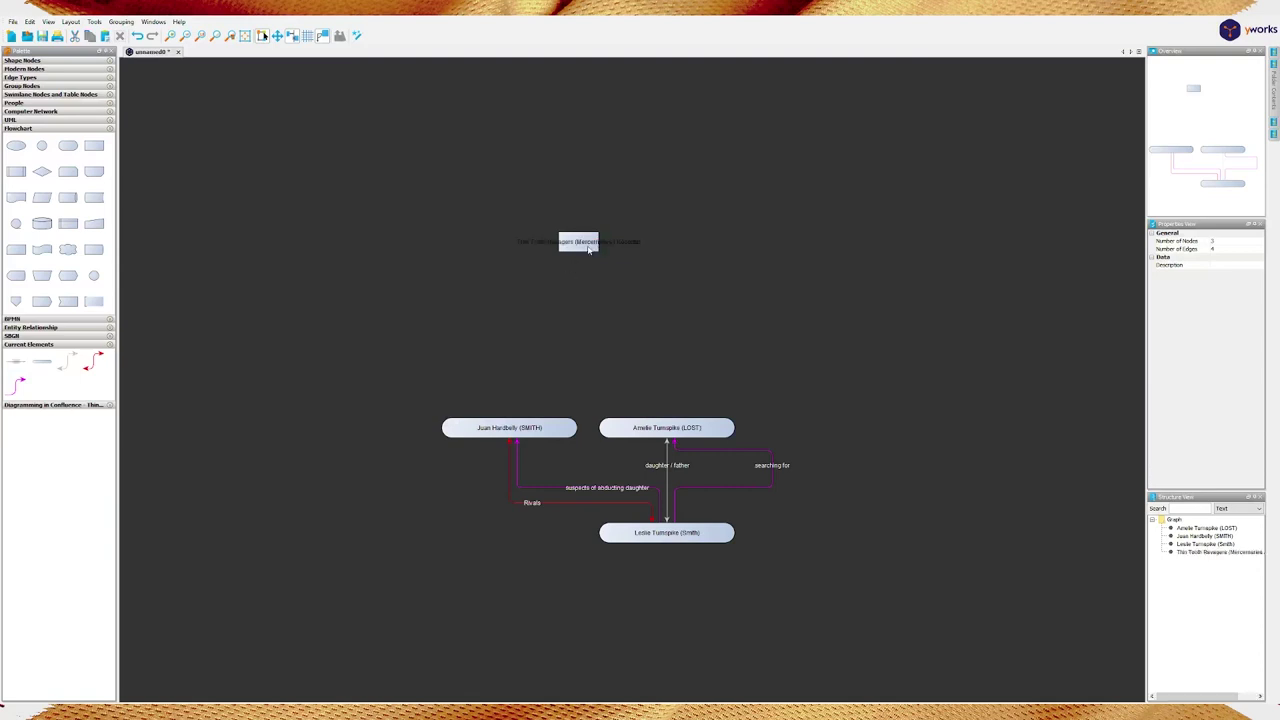
click(589, 248)
mouse_move(599, 242)
mouse_down()
mouse_move(720, 242)
mouse_move(589, 234)
mouse_up()
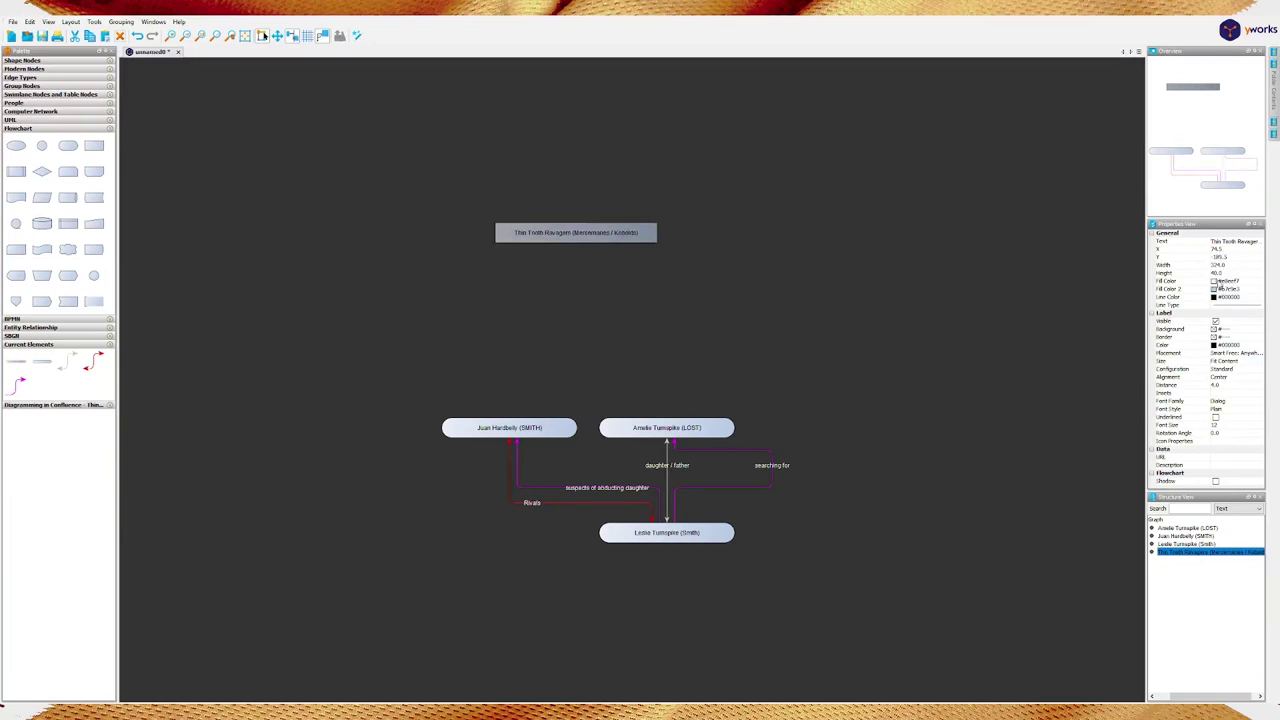
Give the node an orange gradient fill and move it closer to the graph
click(1220, 285)
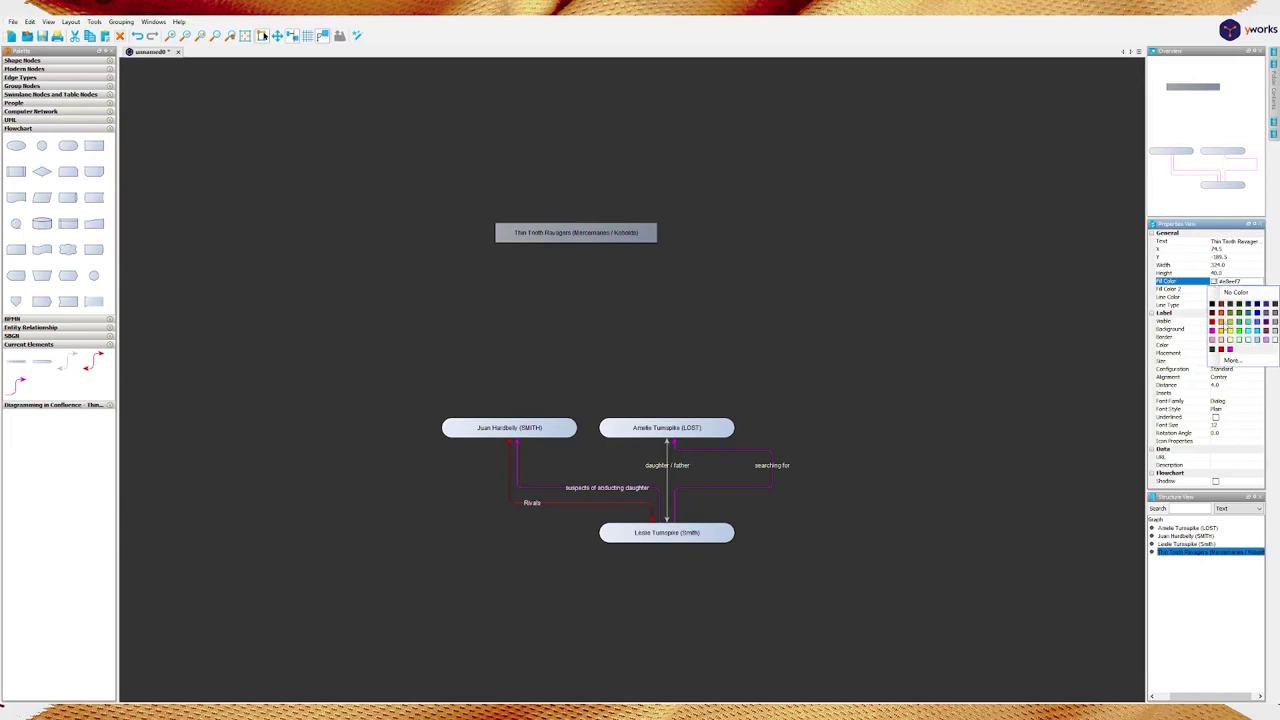
click(1221, 329)
click(1220, 289)
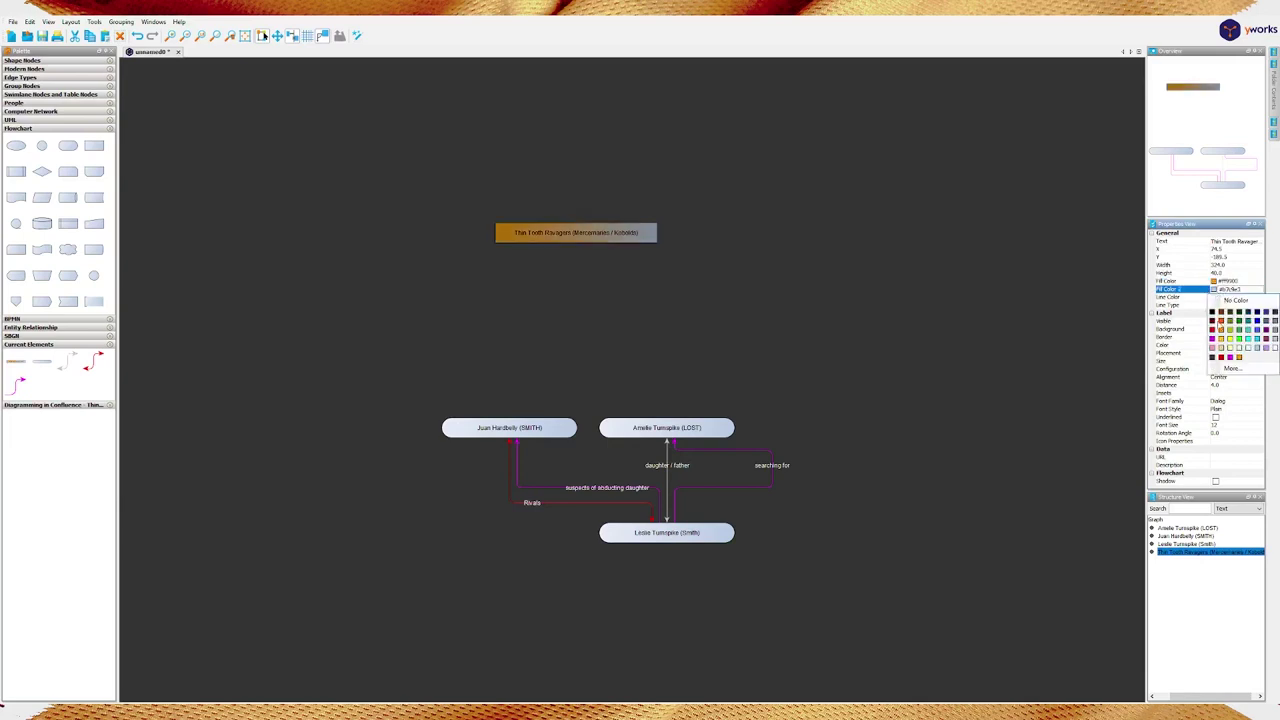
click(1222, 326)
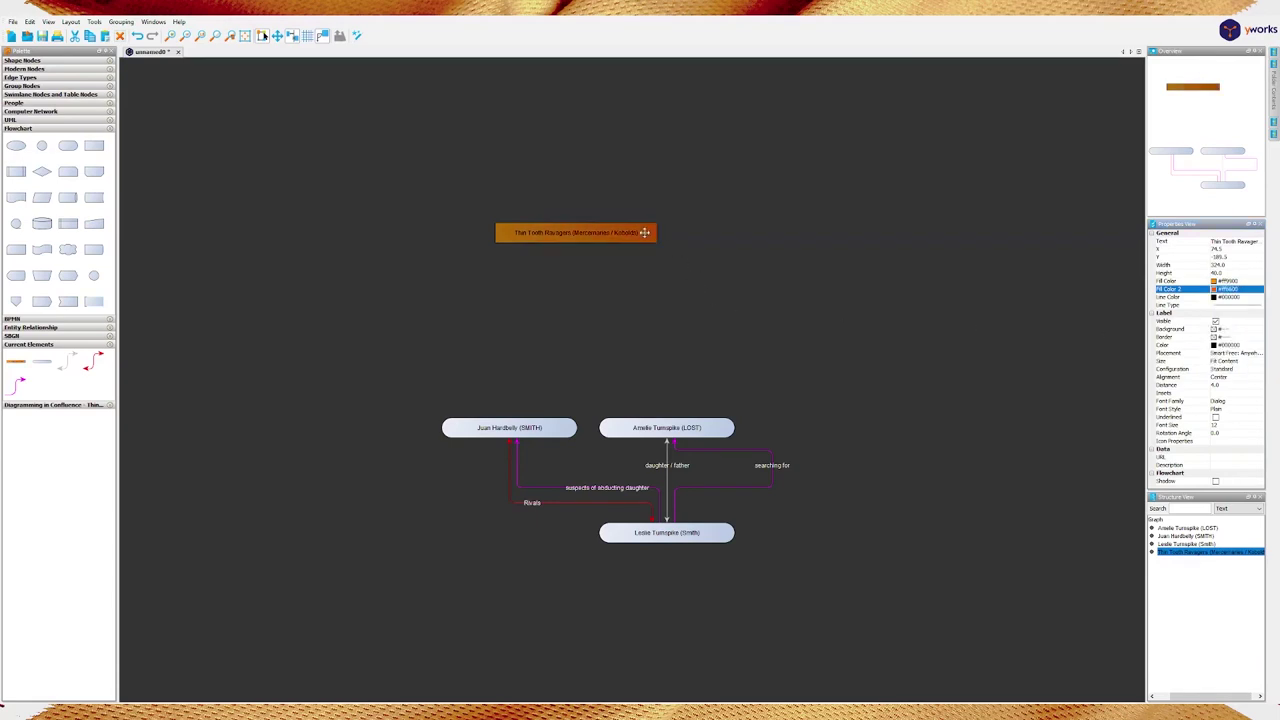
drag(645, 232, 583, 280)
click(560, 317)
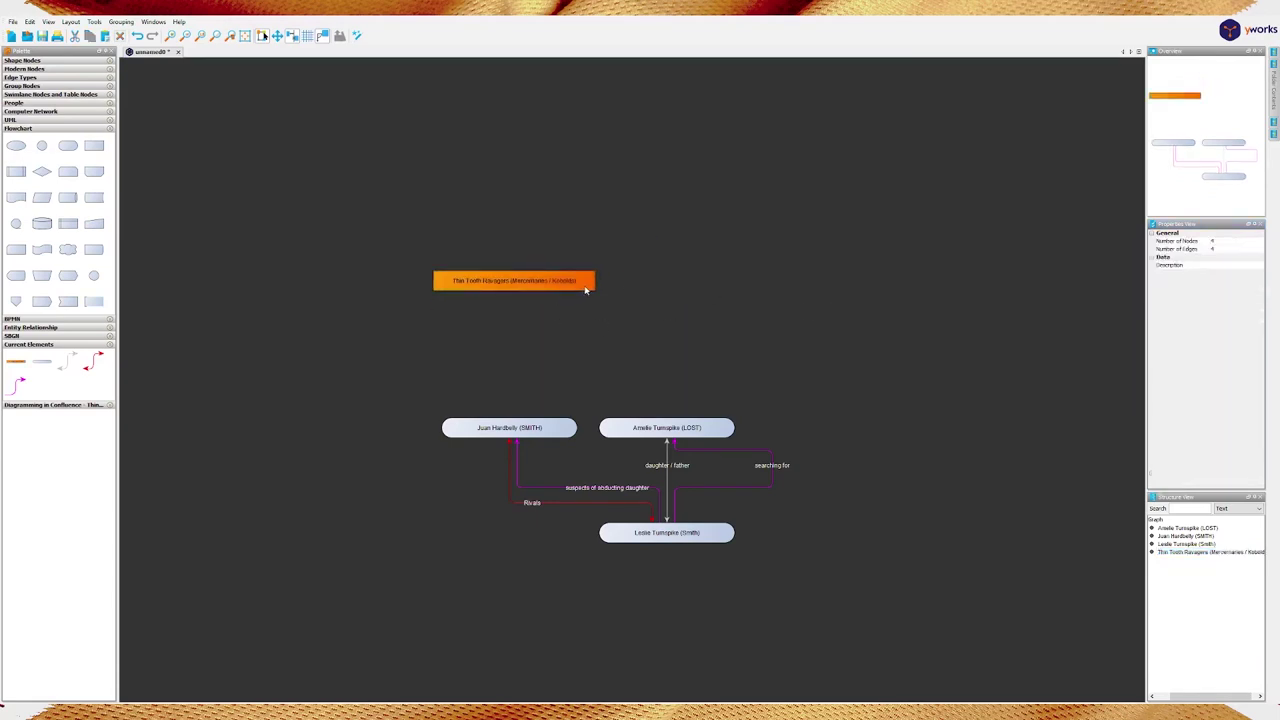
Make the Thin Tooth Ravagers label text white and bold
click(583, 290)
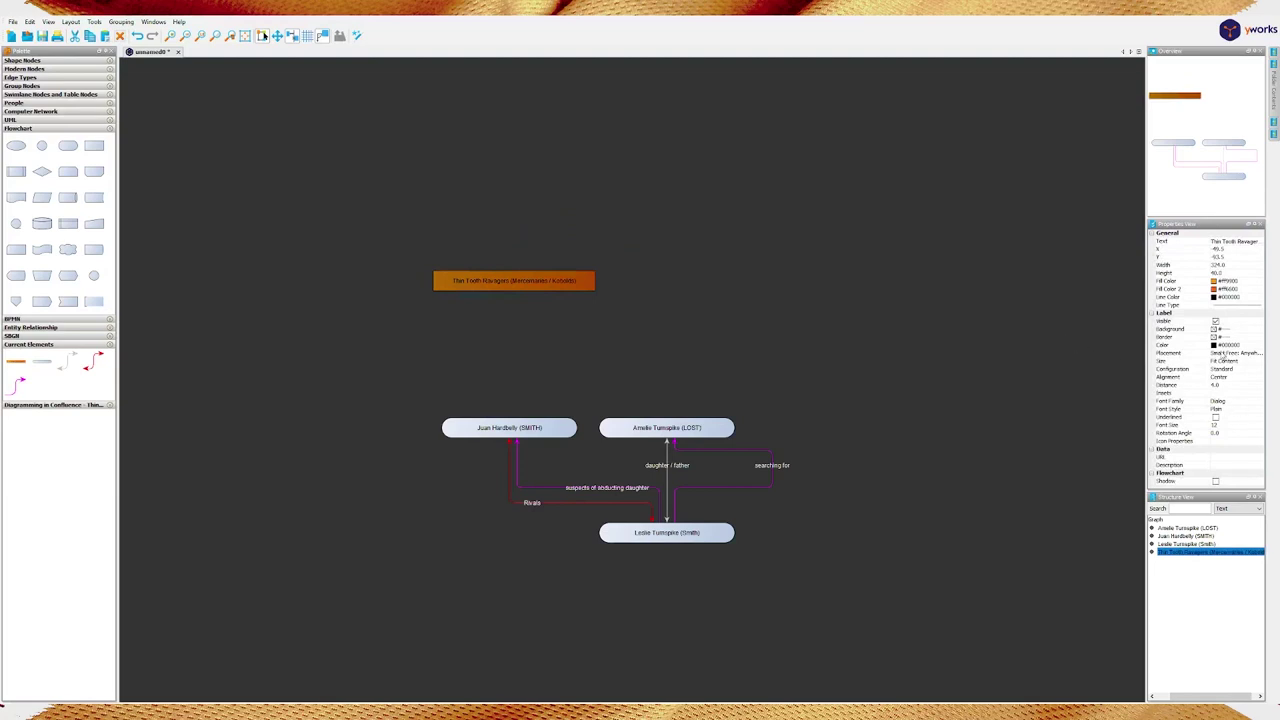
click(1219, 345)
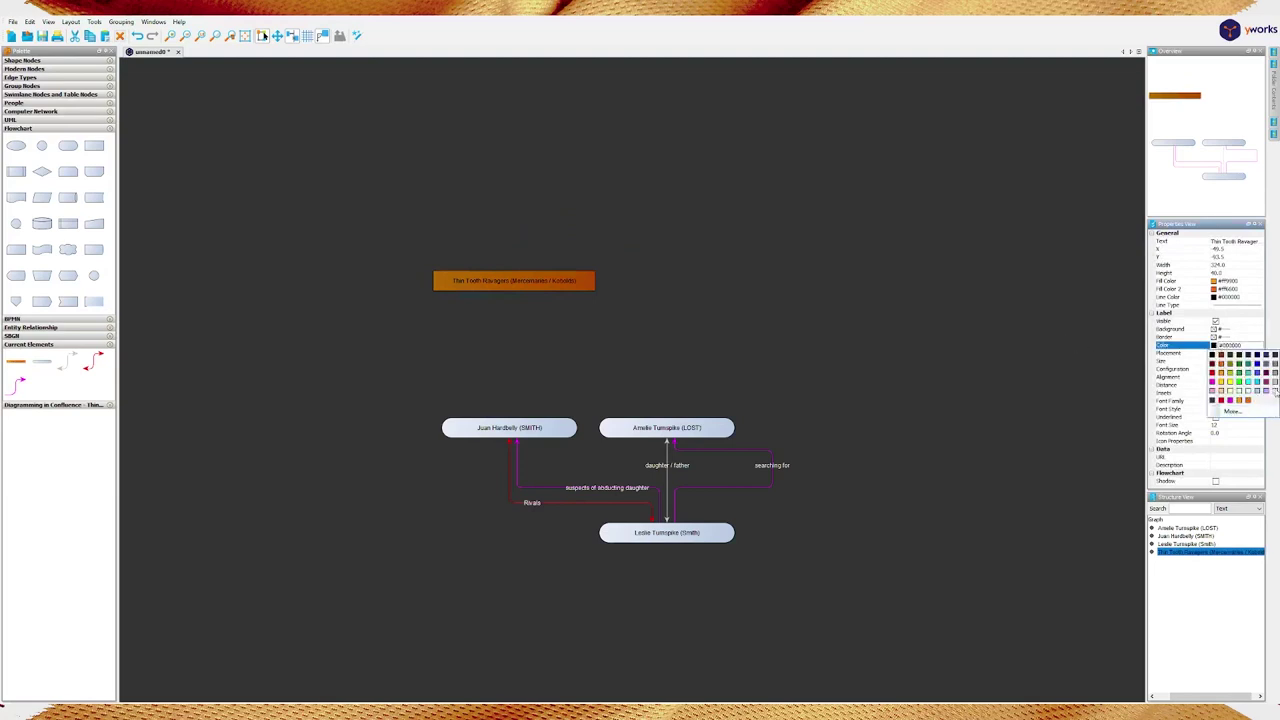
click(1274, 392)
click(1195, 411)
click(1225, 411)
click(1228, 426)
click(613, 352)
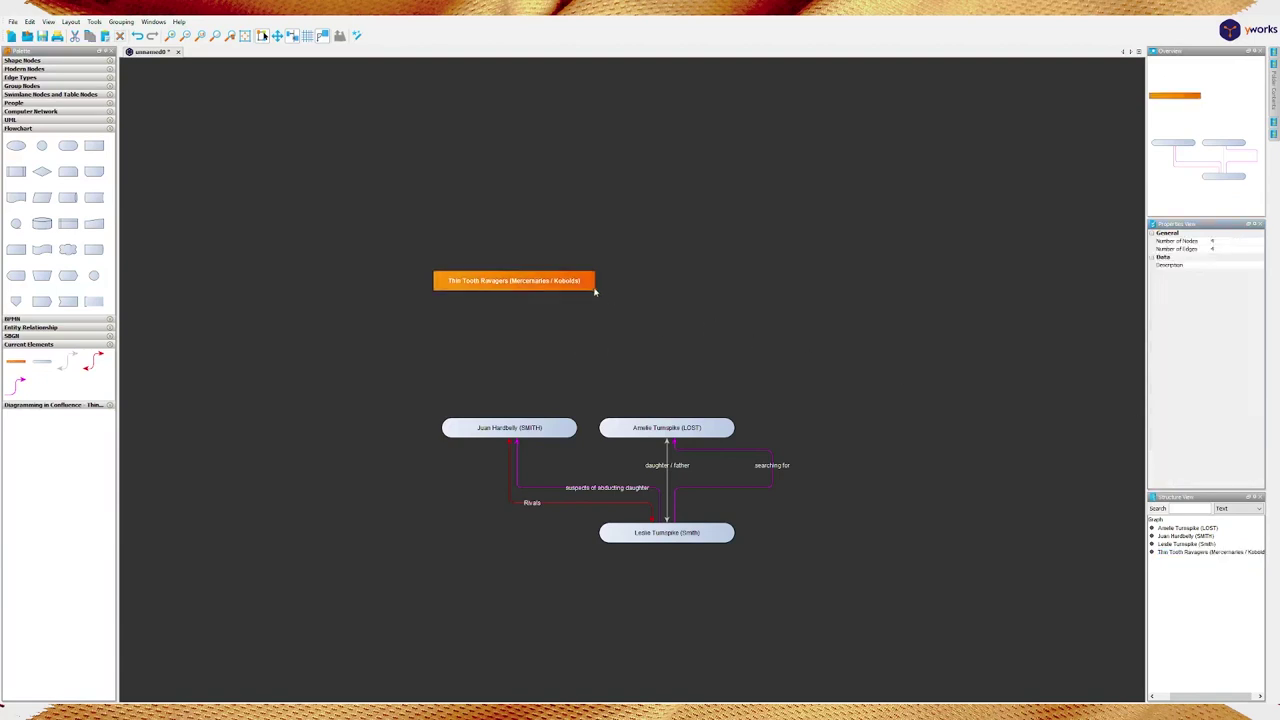
Remove the accidental self-loop edge and change the node's fill to a darker orange
drag(592, 290, 563, 304)
key(Delete)
click(590, 283)
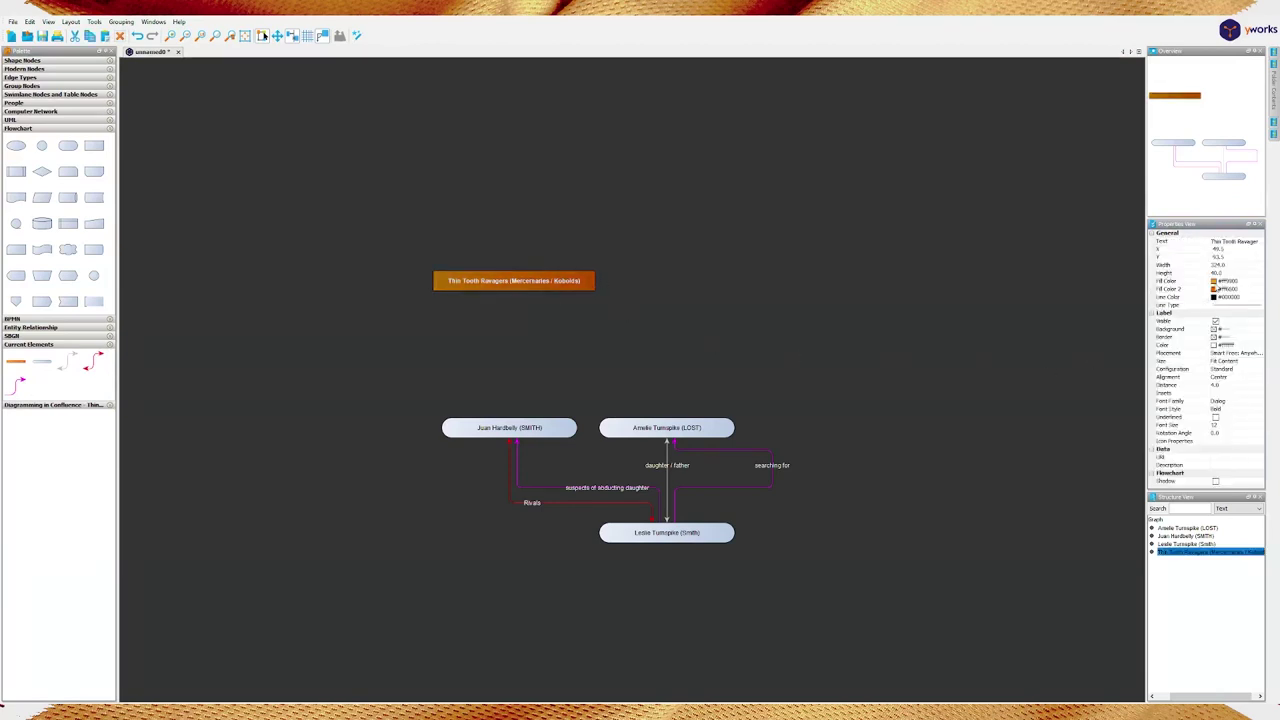
click(1215, 287)
click(1224, 318)
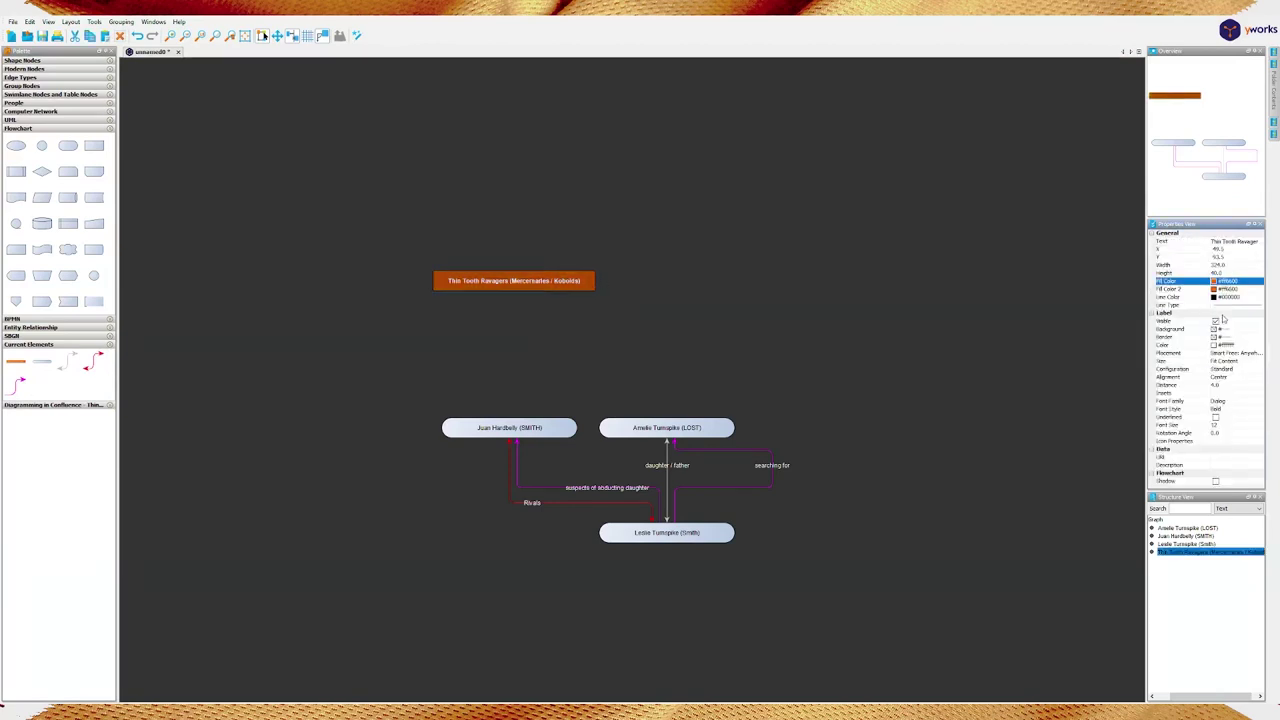
click(595, 308)
Refine the dark-to-bright orange gradient, then draw an edge to Amelie Turnpike
click(565, 290)
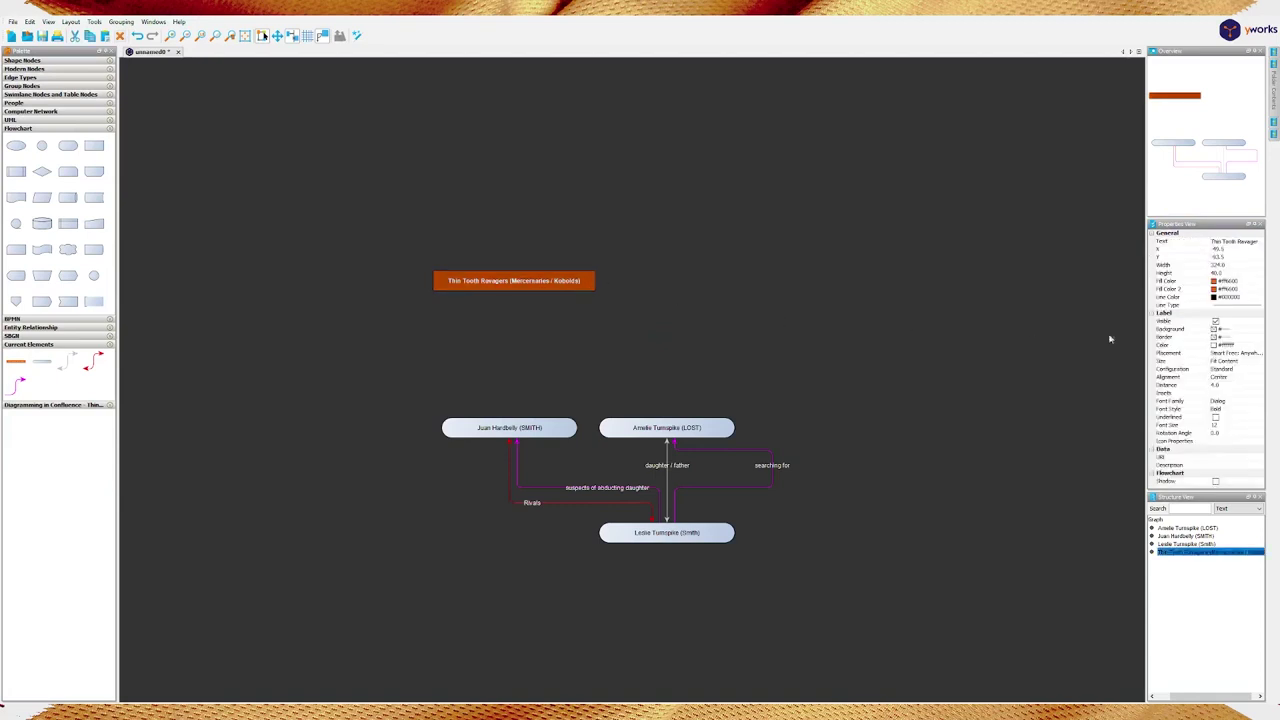
click(1213, 281)
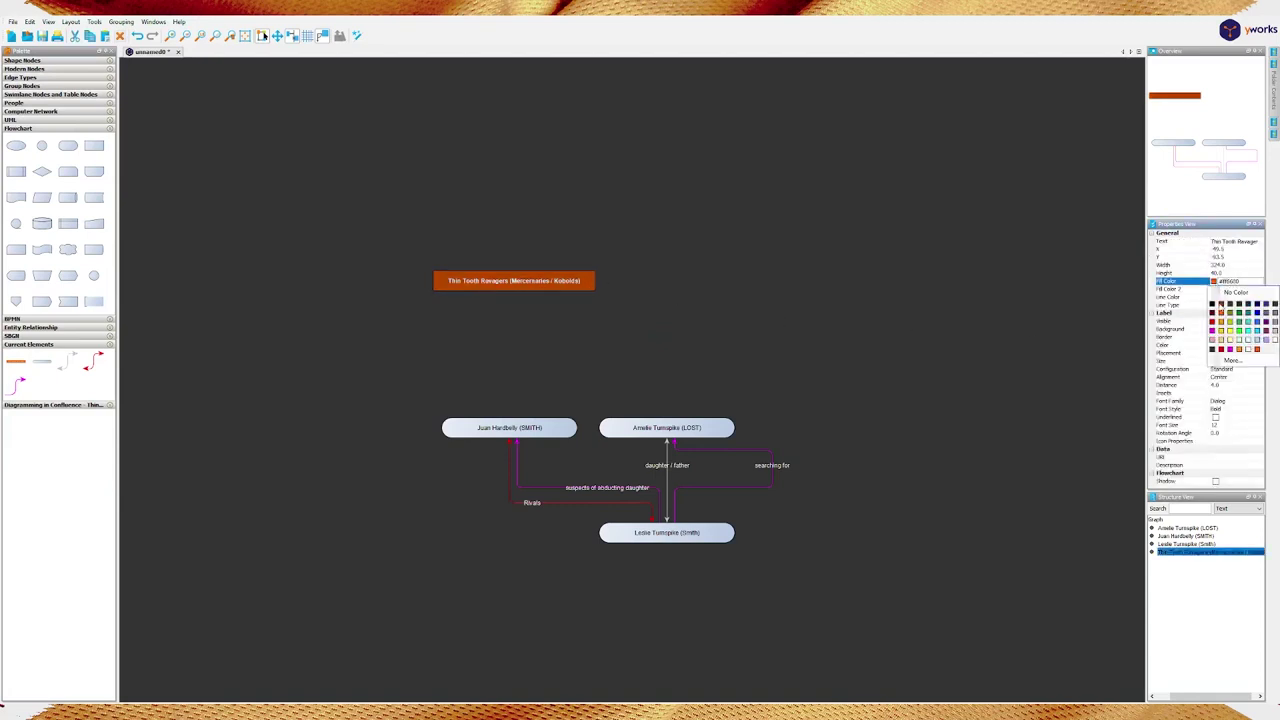
click(1222, 308)
click(1213, 281)
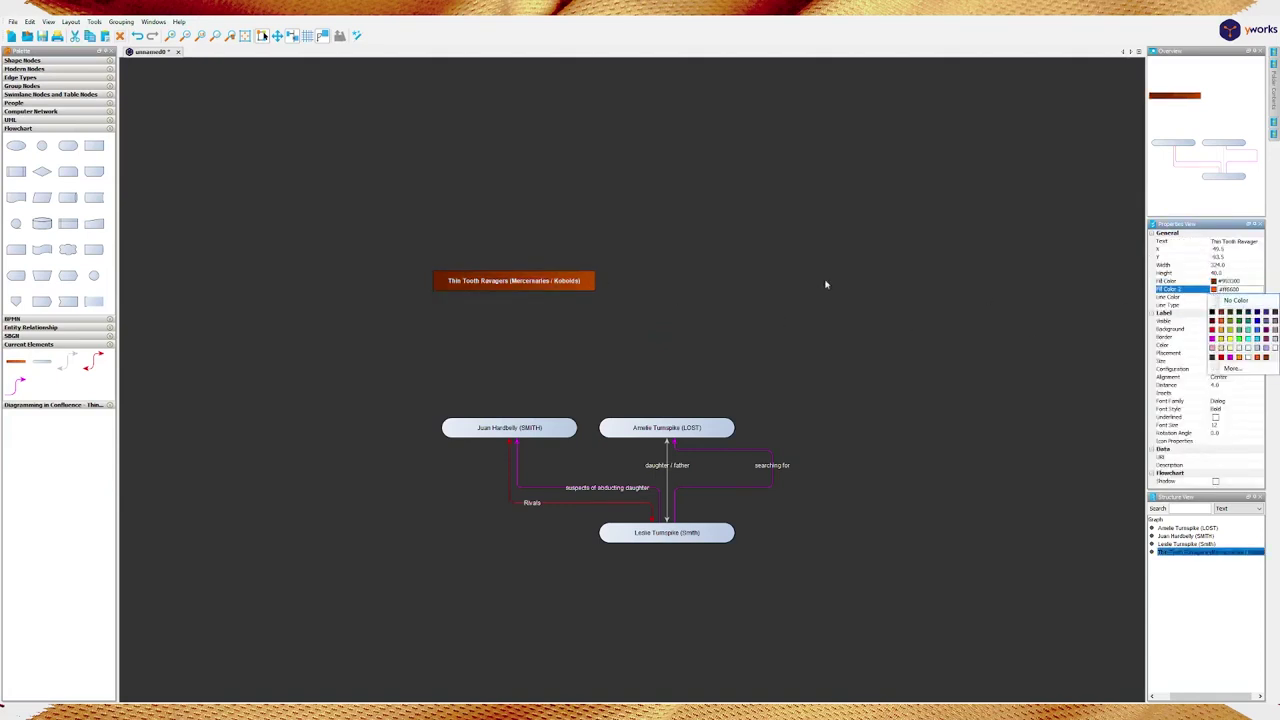
click(662, 334)
drag(566, 284, 664, 438)
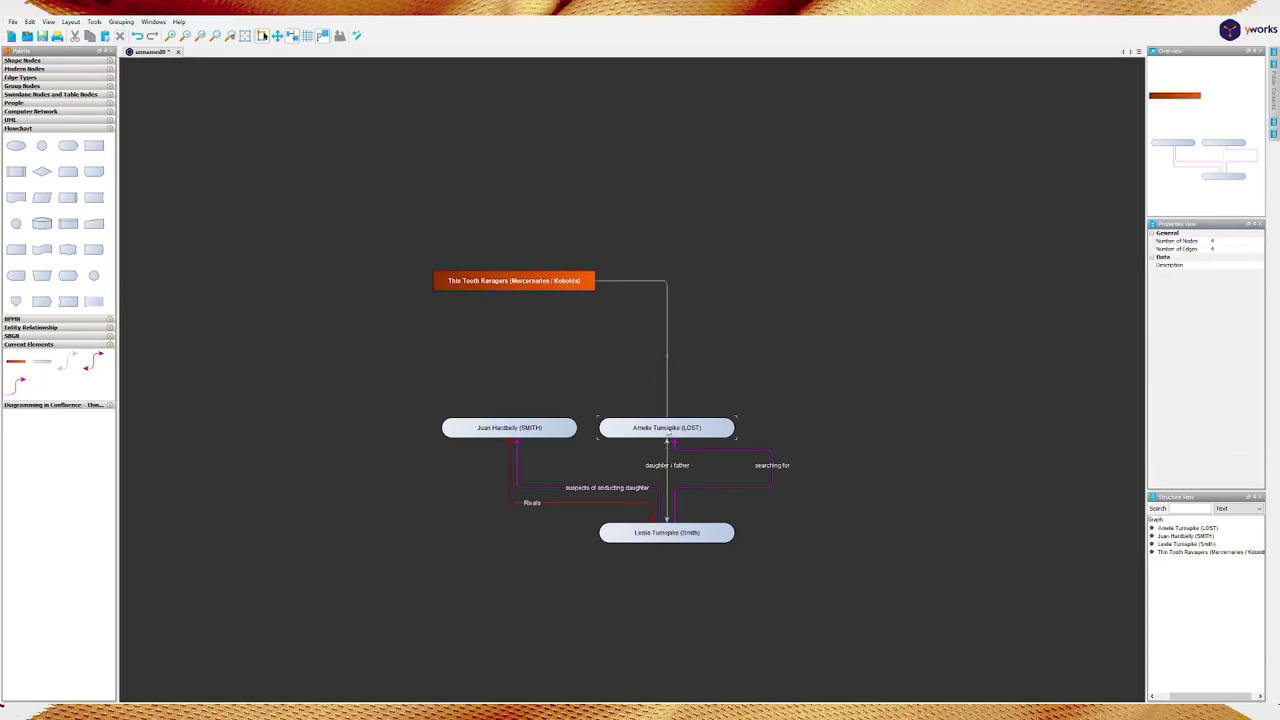
Label the new Thin Tooth Ravagers–Amelie edge 'Abducted'
click(668, 371)
key(F2)
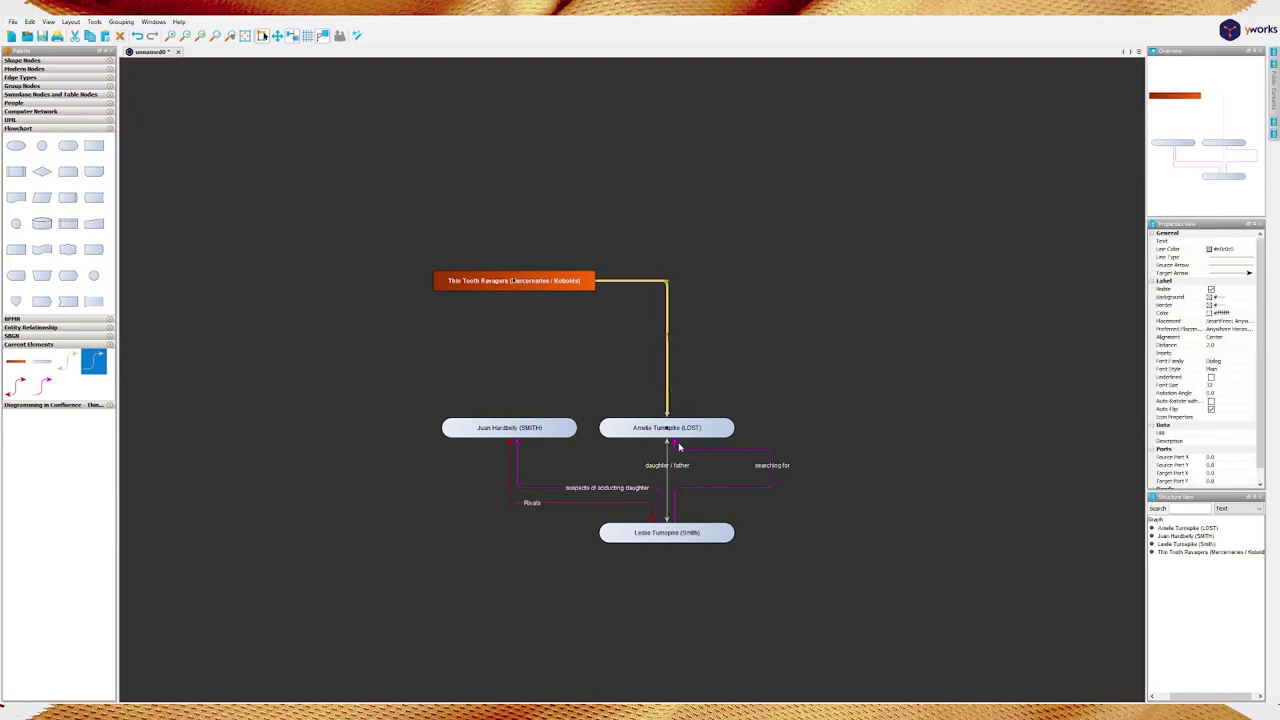
text(Abducted)
key(Return)
Set the Abducted edge's line colour to red
click(1211, 249)
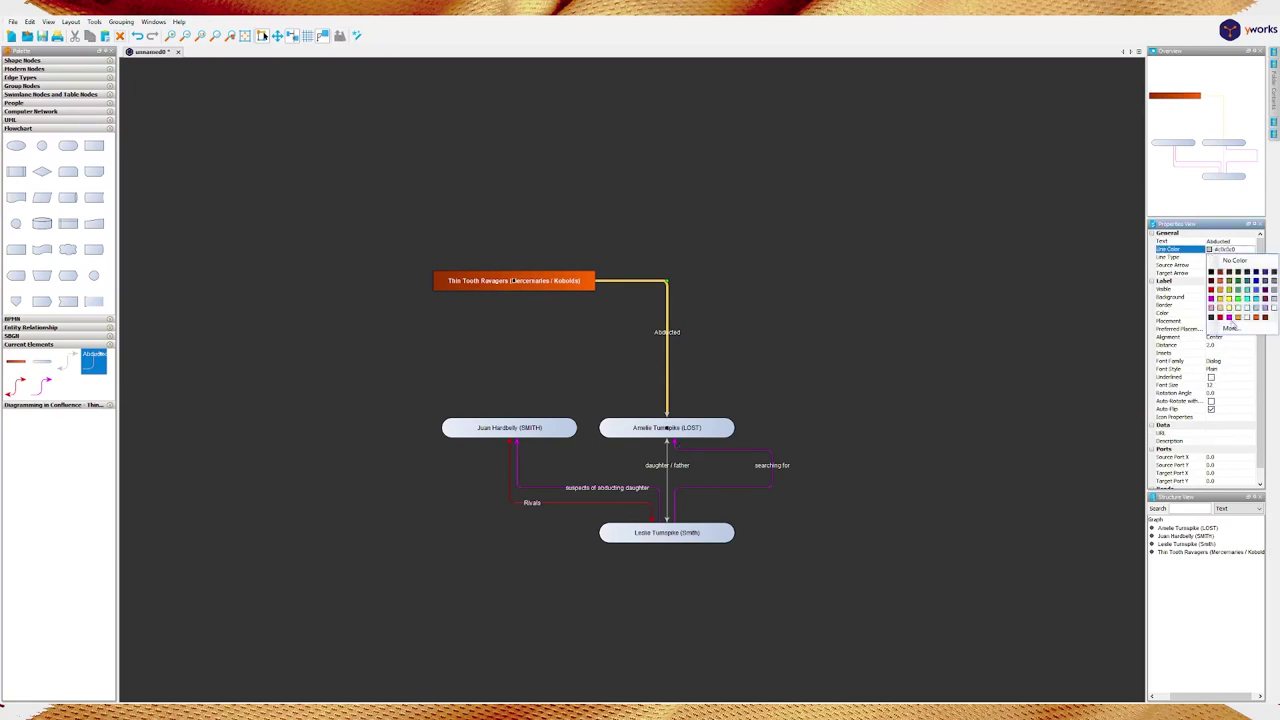
click(1229, 321)
click(820, 352)
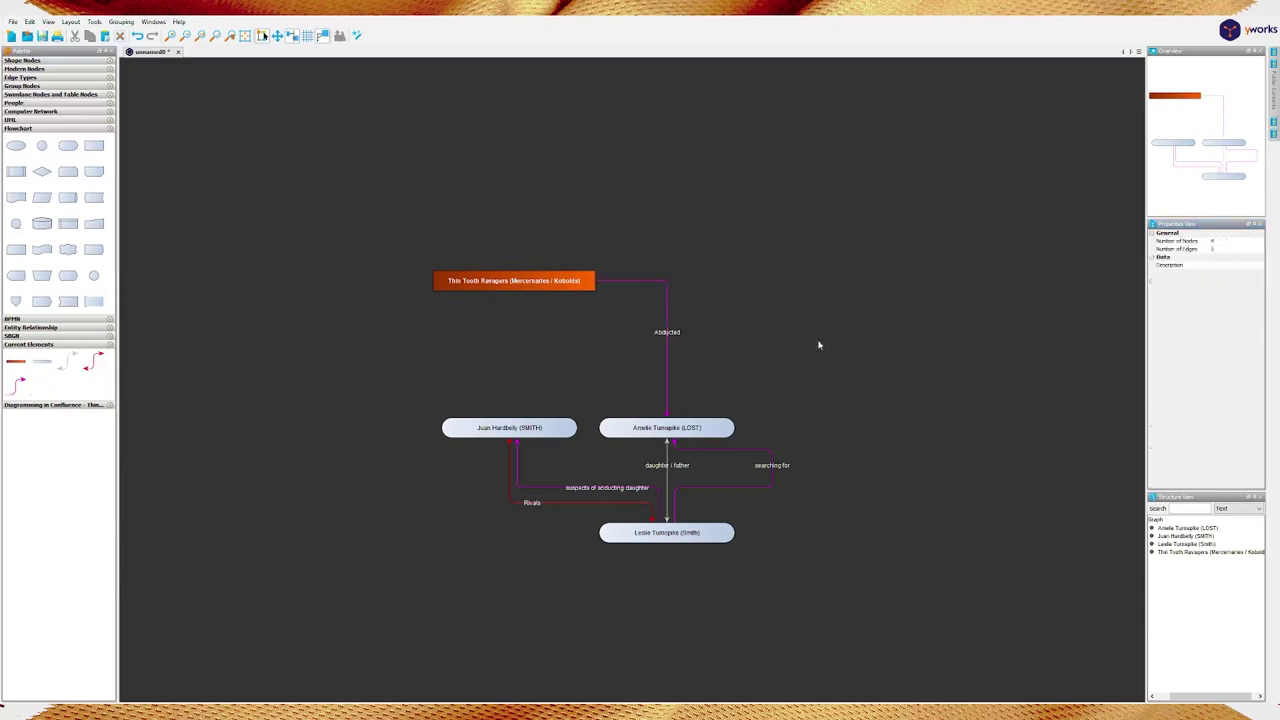
click(667, 387)
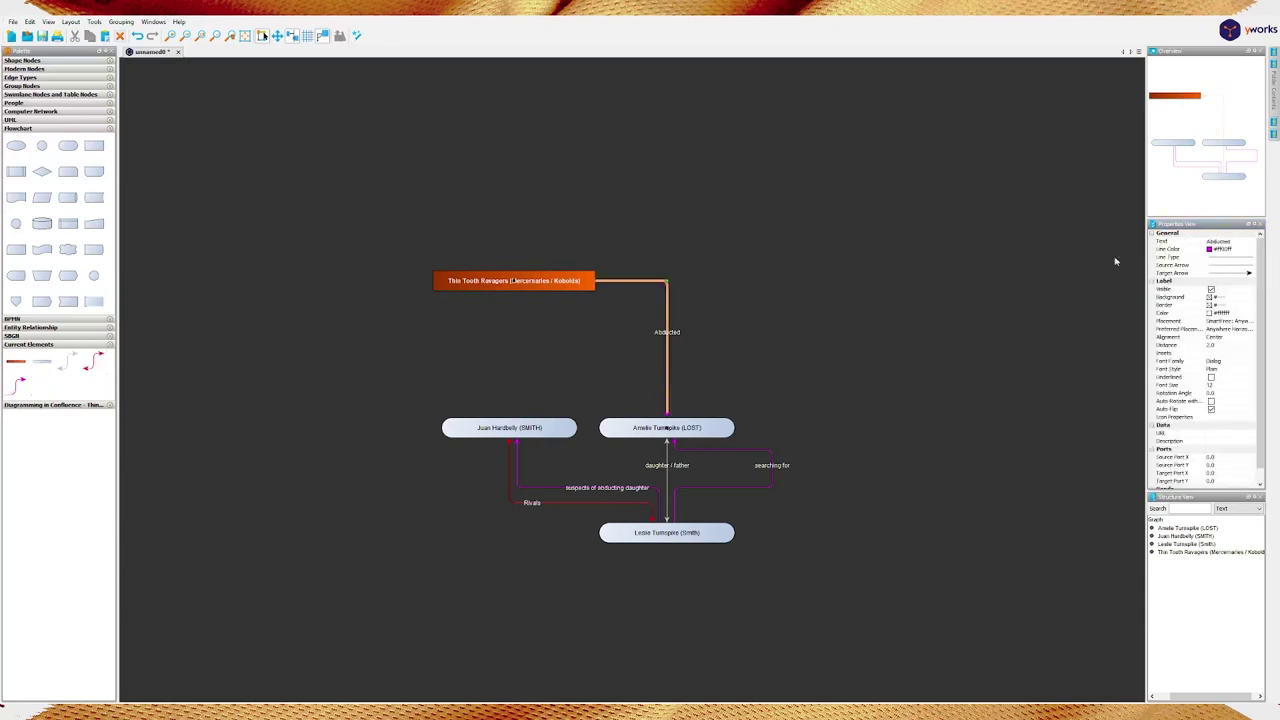
click(1207, 251)
click(1208, 251)
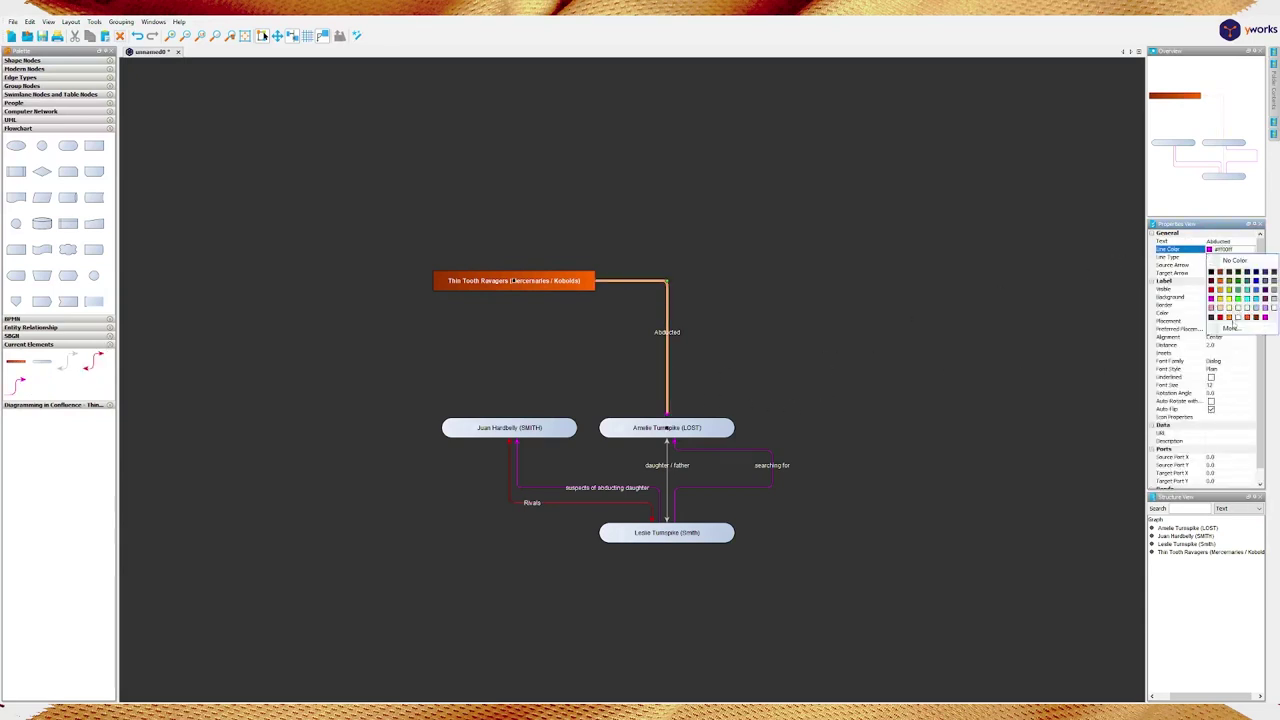
click(1212, 294)
click(946, 292)
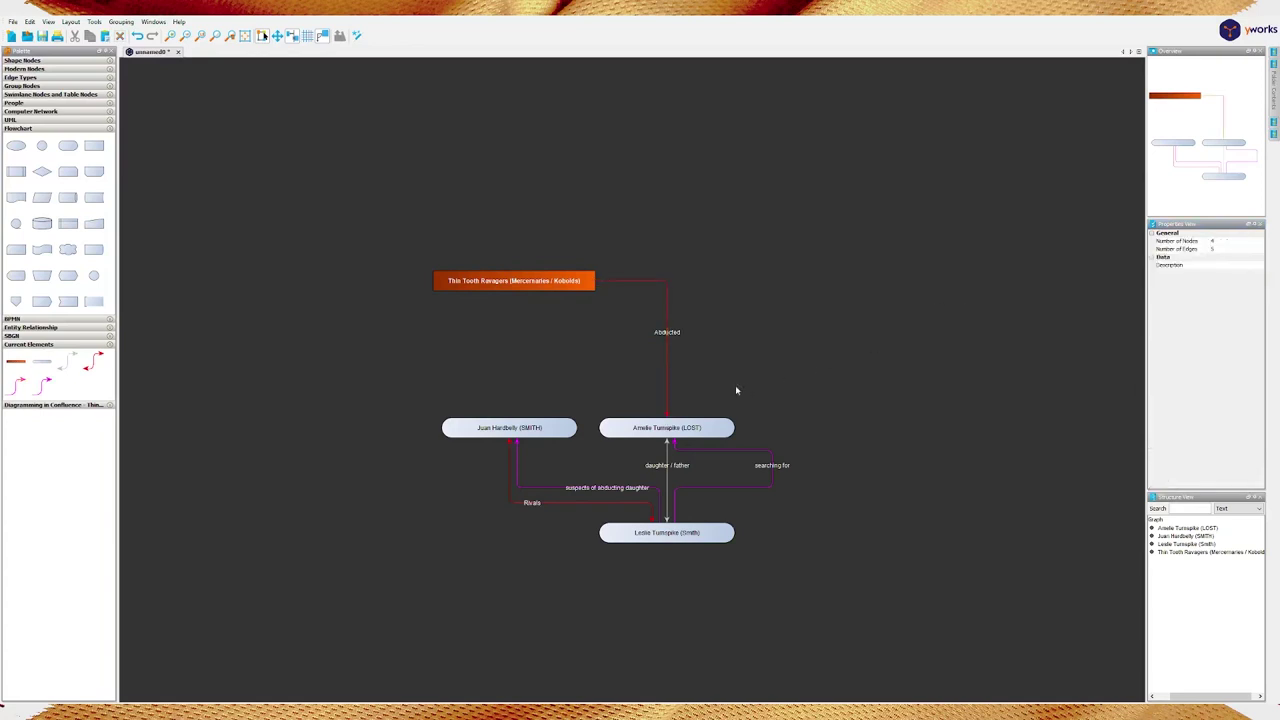
Duplicate Leslie Turnpike, rename the copy 'Stella Freehold (Merchant)', and place it right of Amelie
click(710, 537)
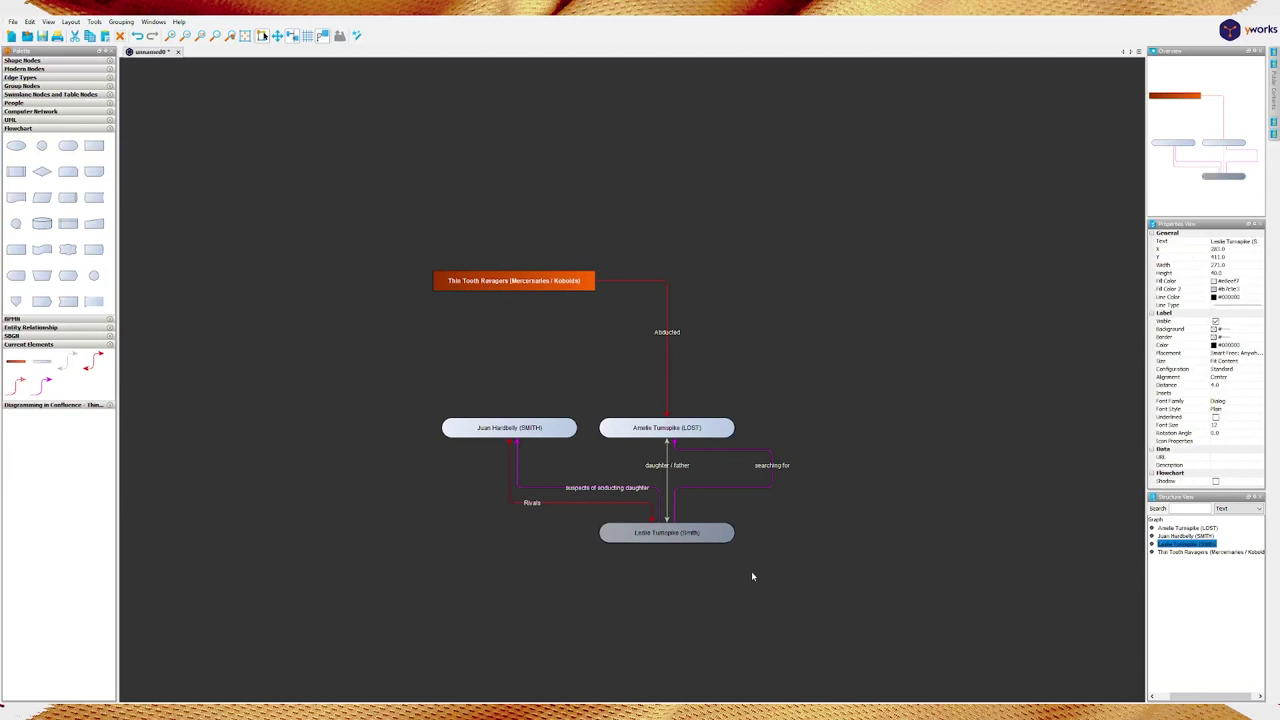
key(ctrl+d)
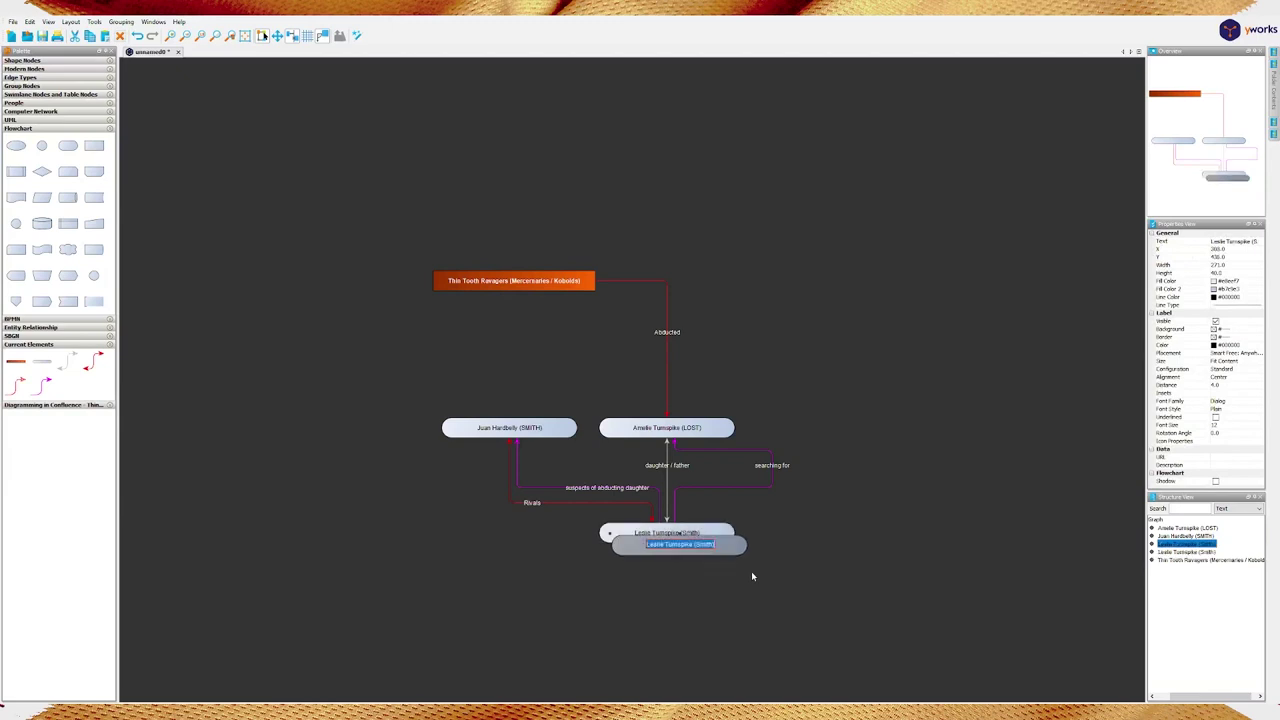
text(S)
text(tella)
text(s)
text(reehold)
text( (Merchant)
key(Return)
drag(737, 545, 952, 427)
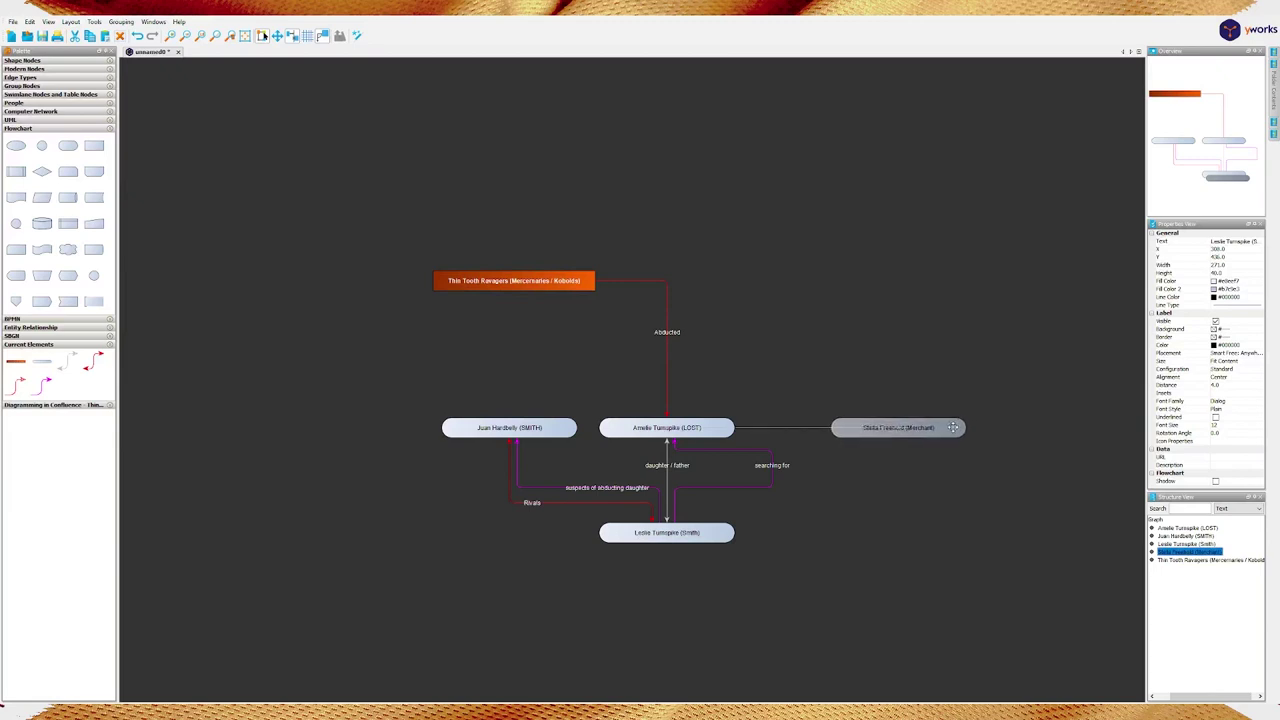
click(871, 525)
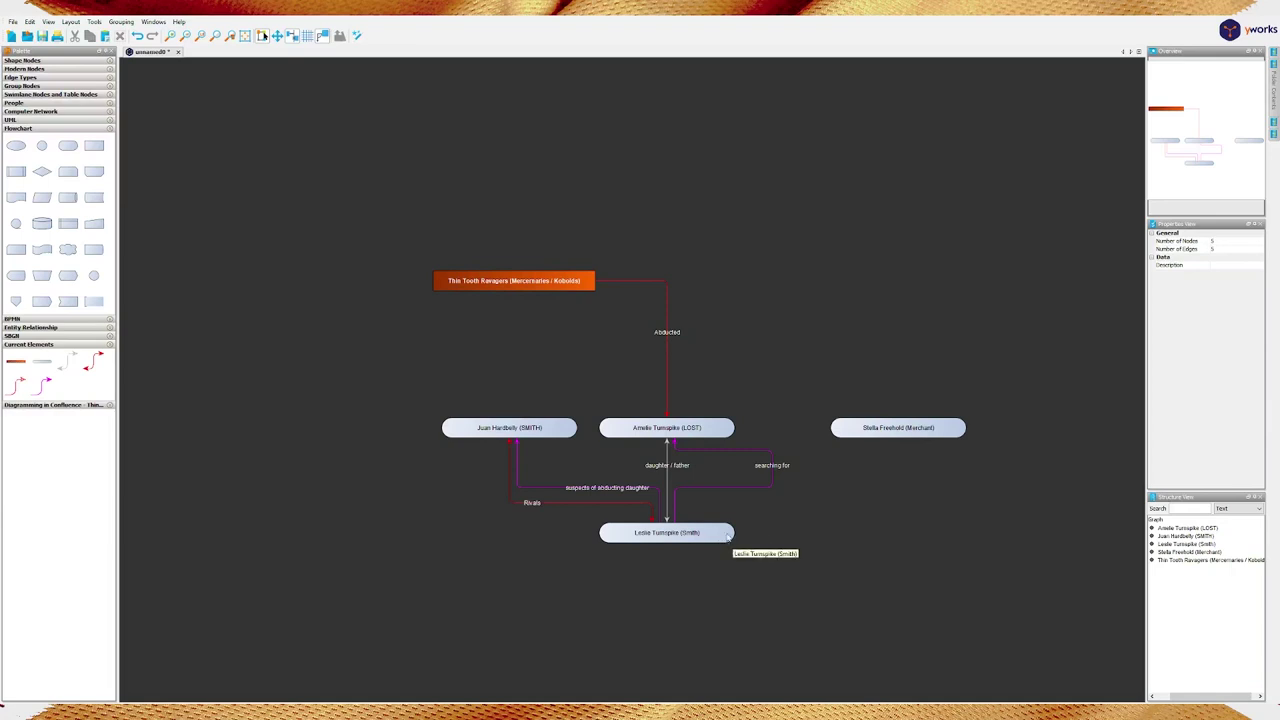
Draw an edge from Stella Freehold to Leslie Turnpike labelled 'deteriorating business relationship'
drag(898, 441, 736, 537)
click(866, 537)
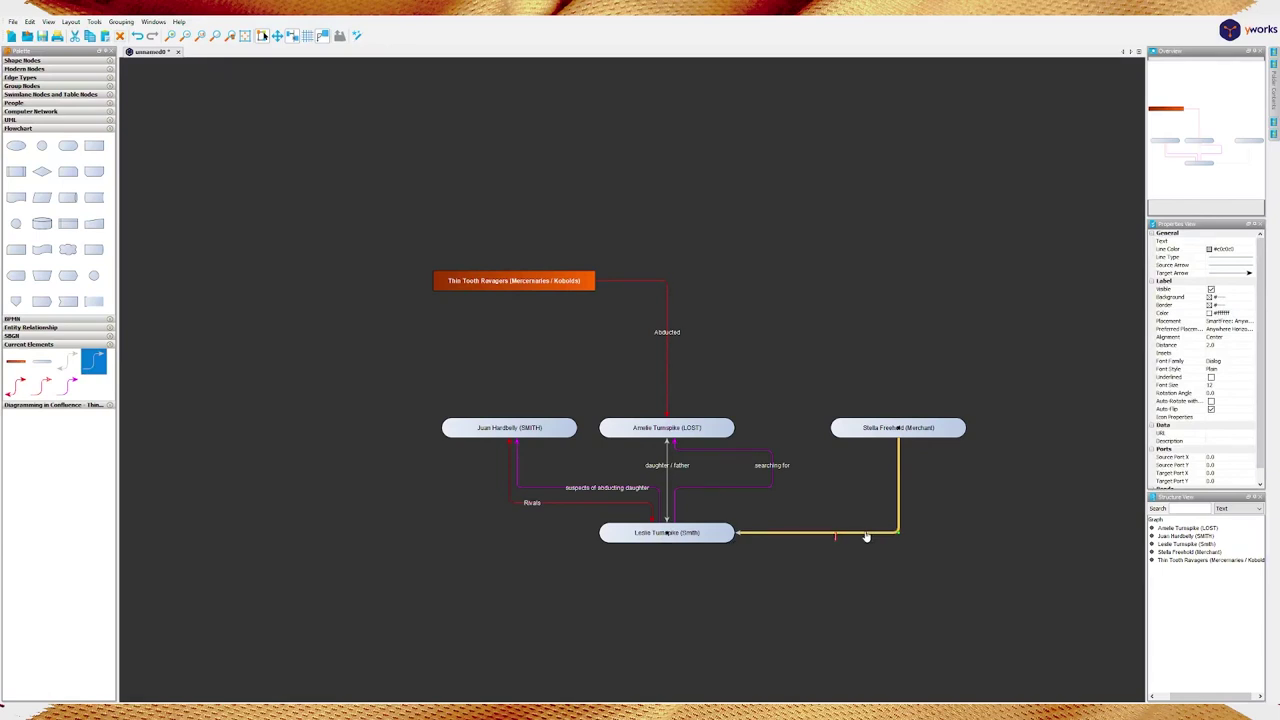
text(distrust)
text( of business)
text( relations)
key(Return)
Add a source arrowhead to the edge and make its line purple
click(1226, 266)
click(1228, 285)
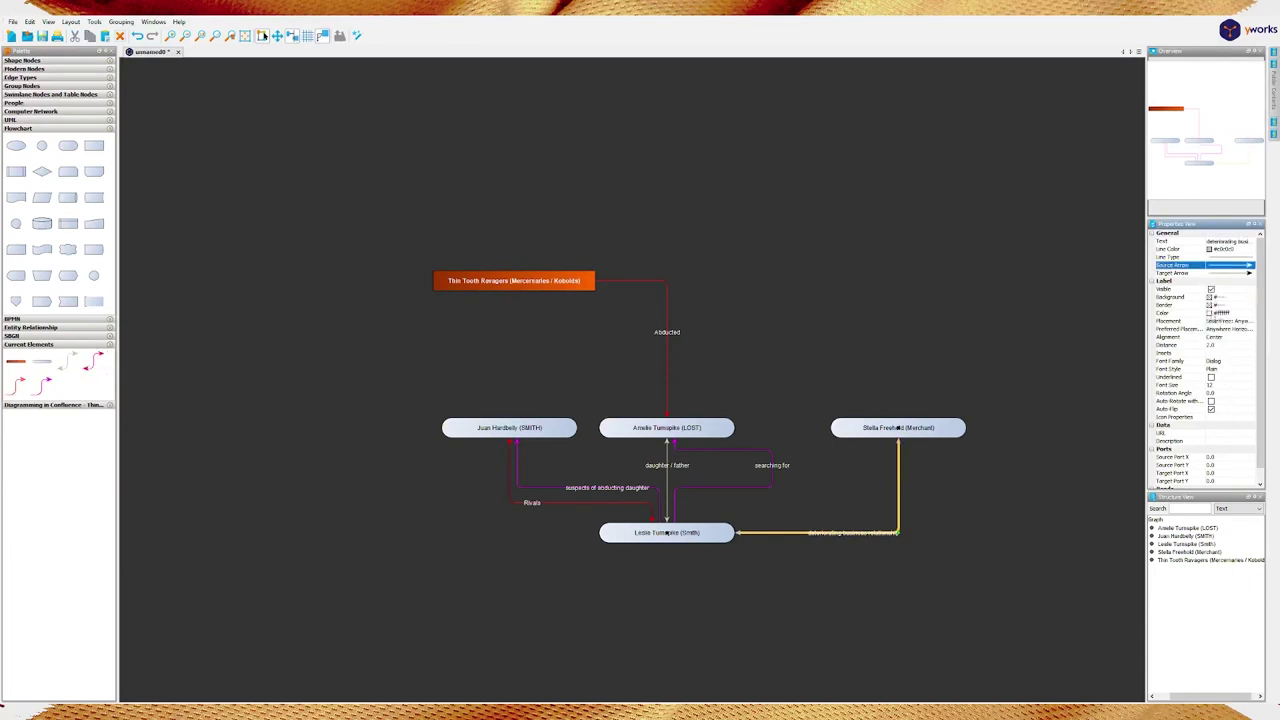
click(1216, 250)
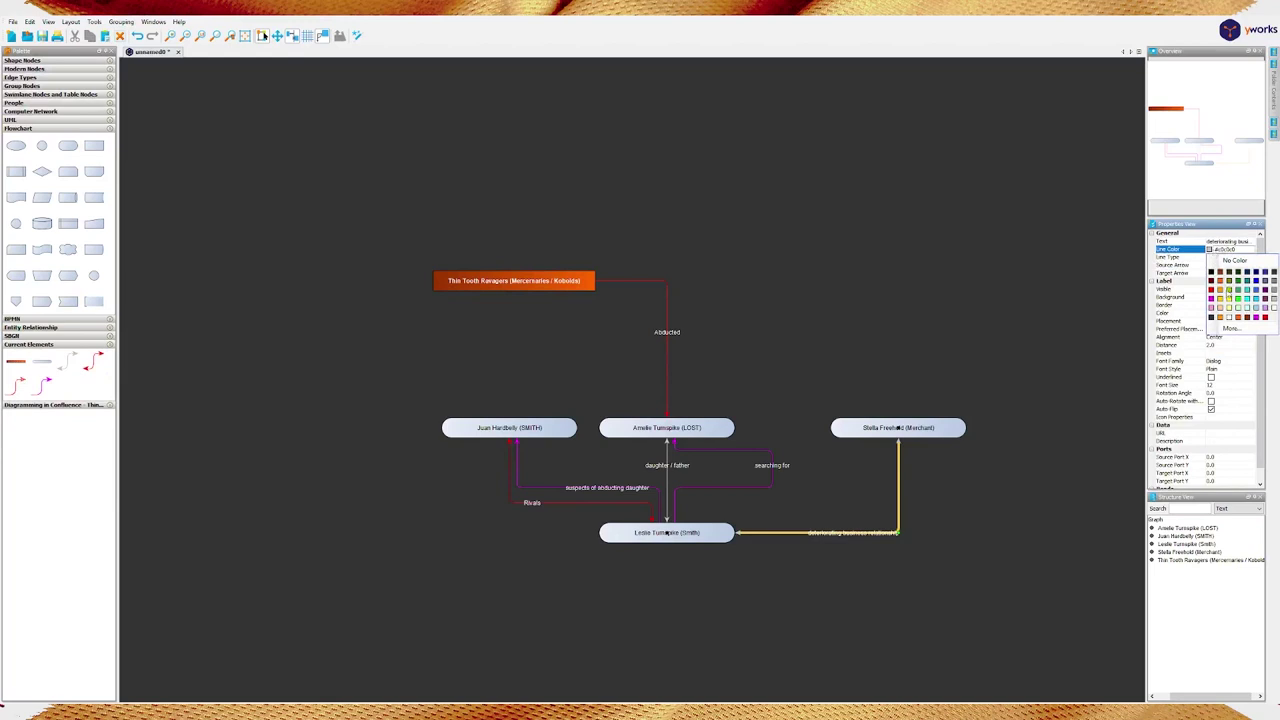
click(1211, 298)
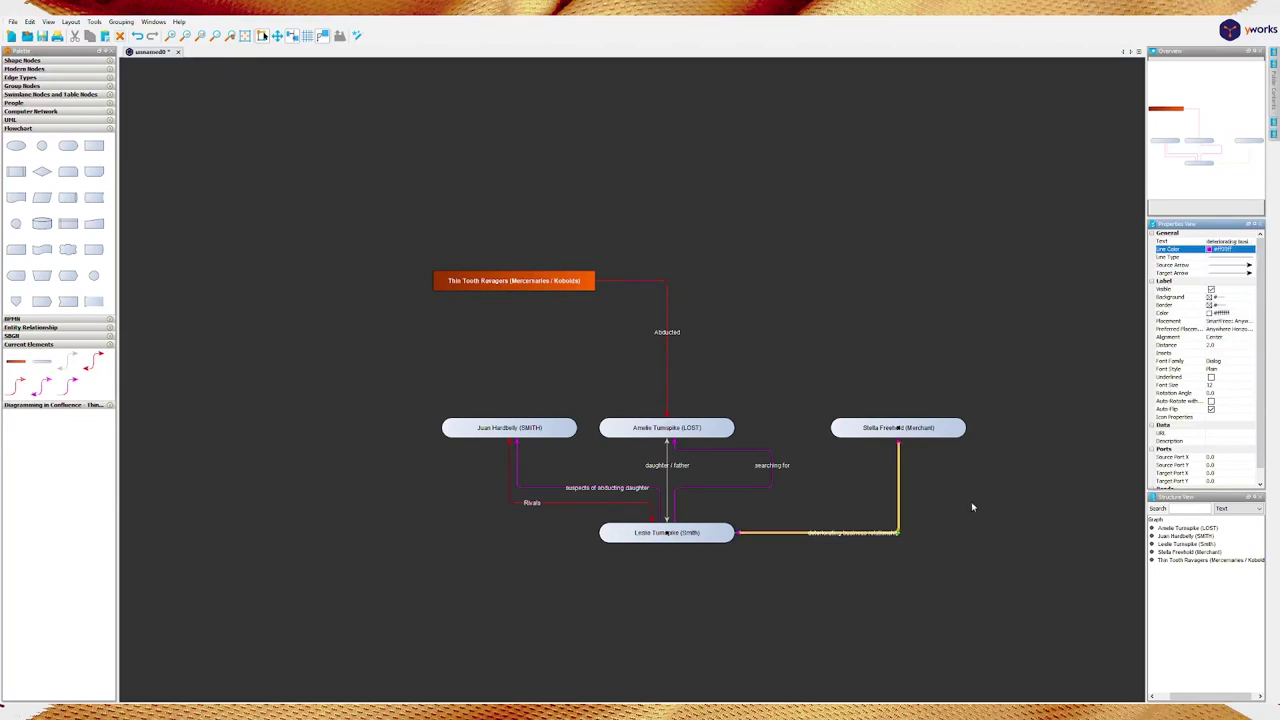
click(918, 598)
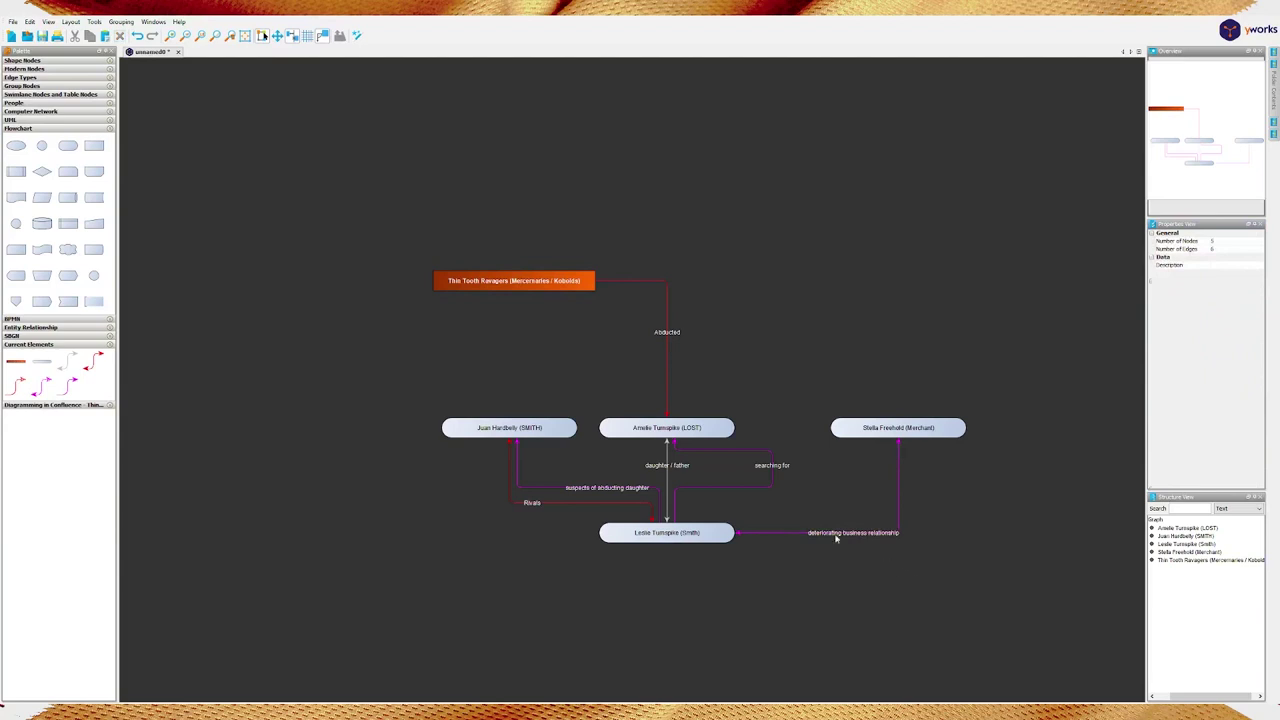
Add a second label 'bad horseshoes, denies doing it, denies payment' to the Stella–Leslie edge
click(899, 523)
right_click(900, 521)
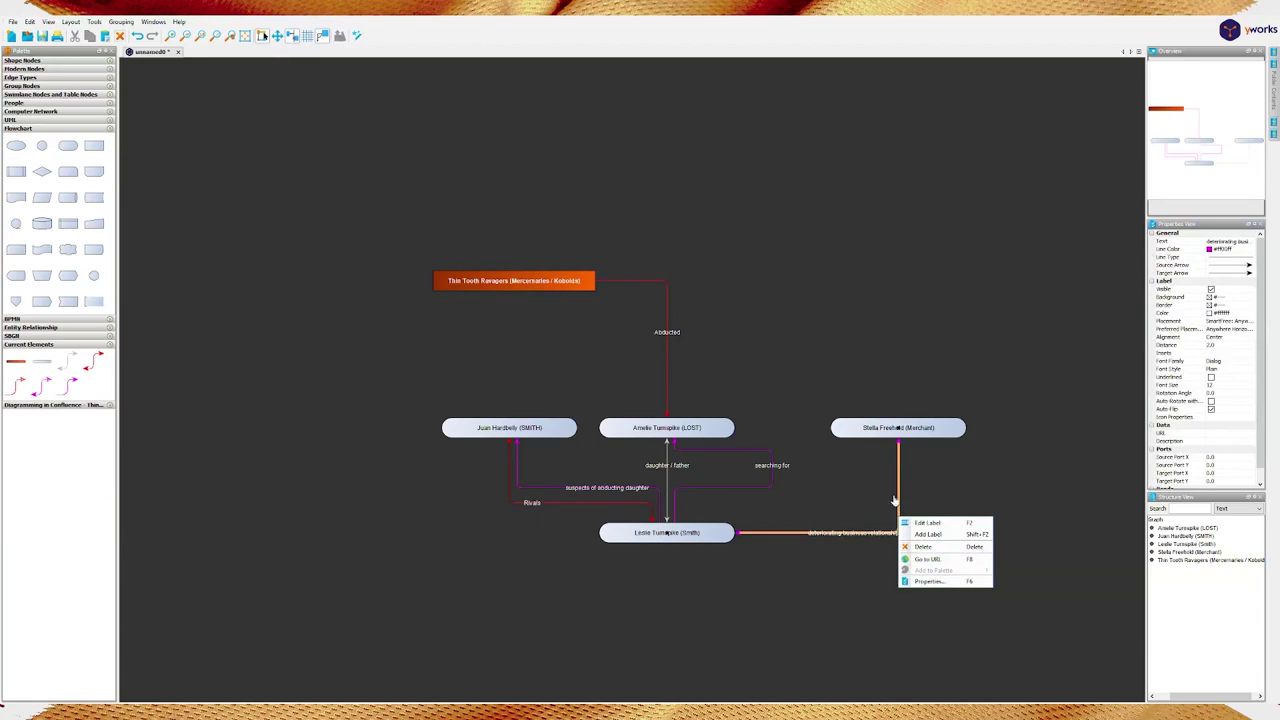
click(934, 536)
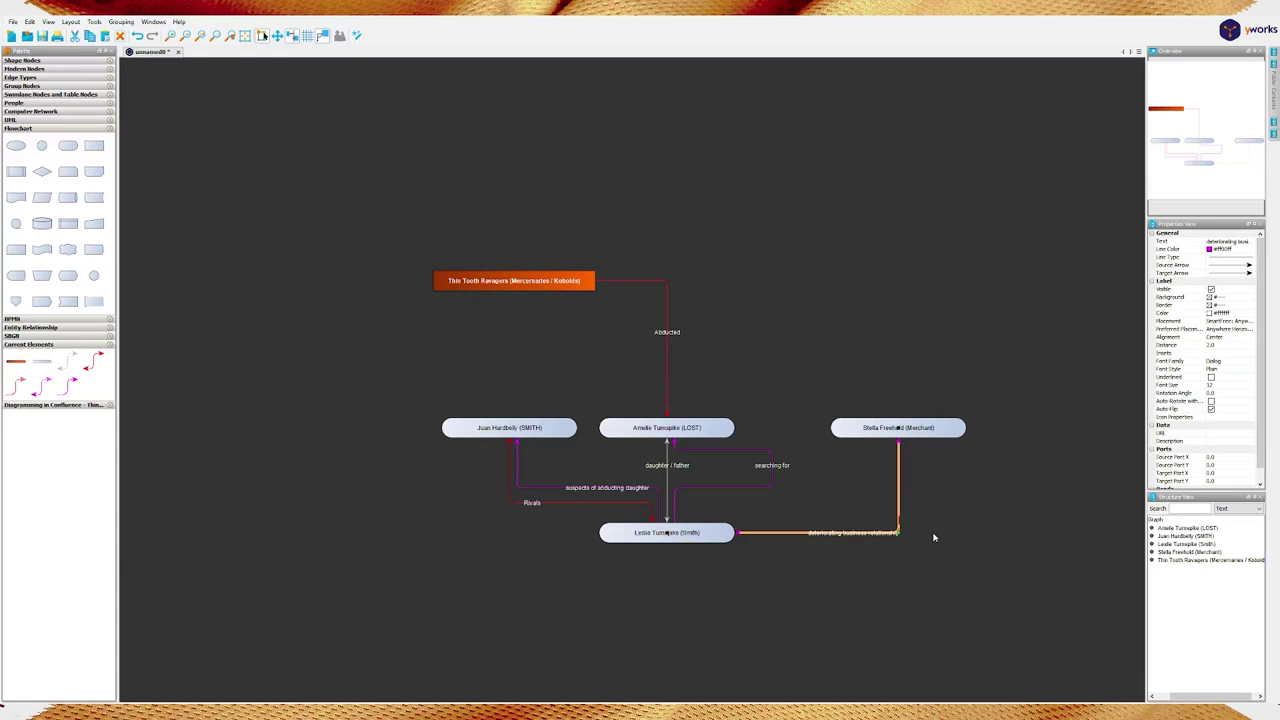
text(bad horseshoes, denies doing it, denies payment)
key(Return)
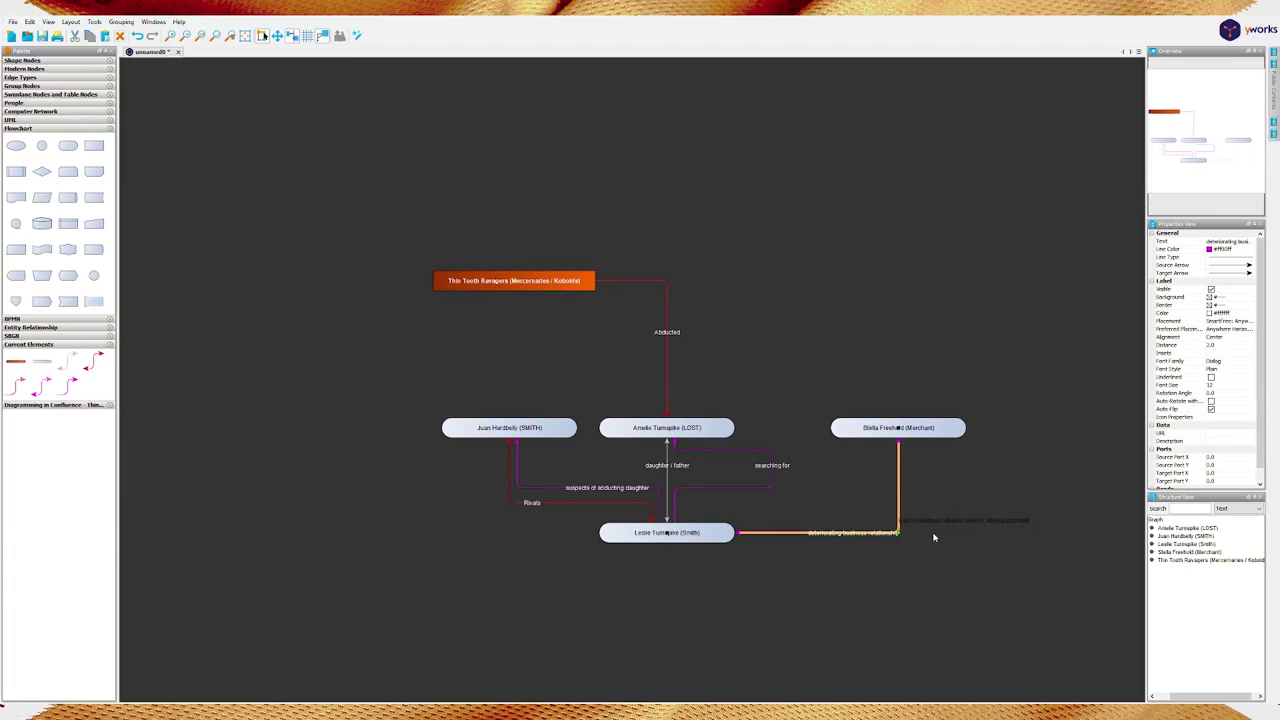
Make that label's text light-coloured, then draw an edge from Stella Freehold to Thin Tooth Ravagers
click(969, 522)
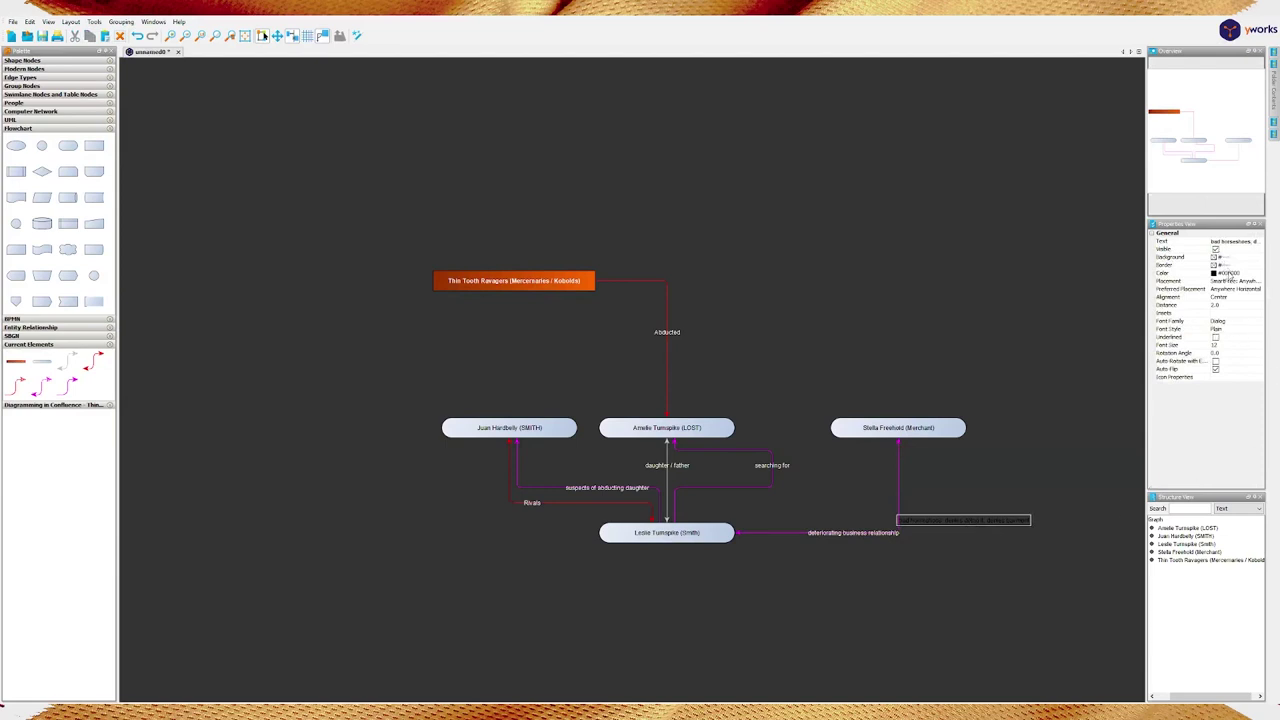
click(1227, 270)
click(1214, 273)
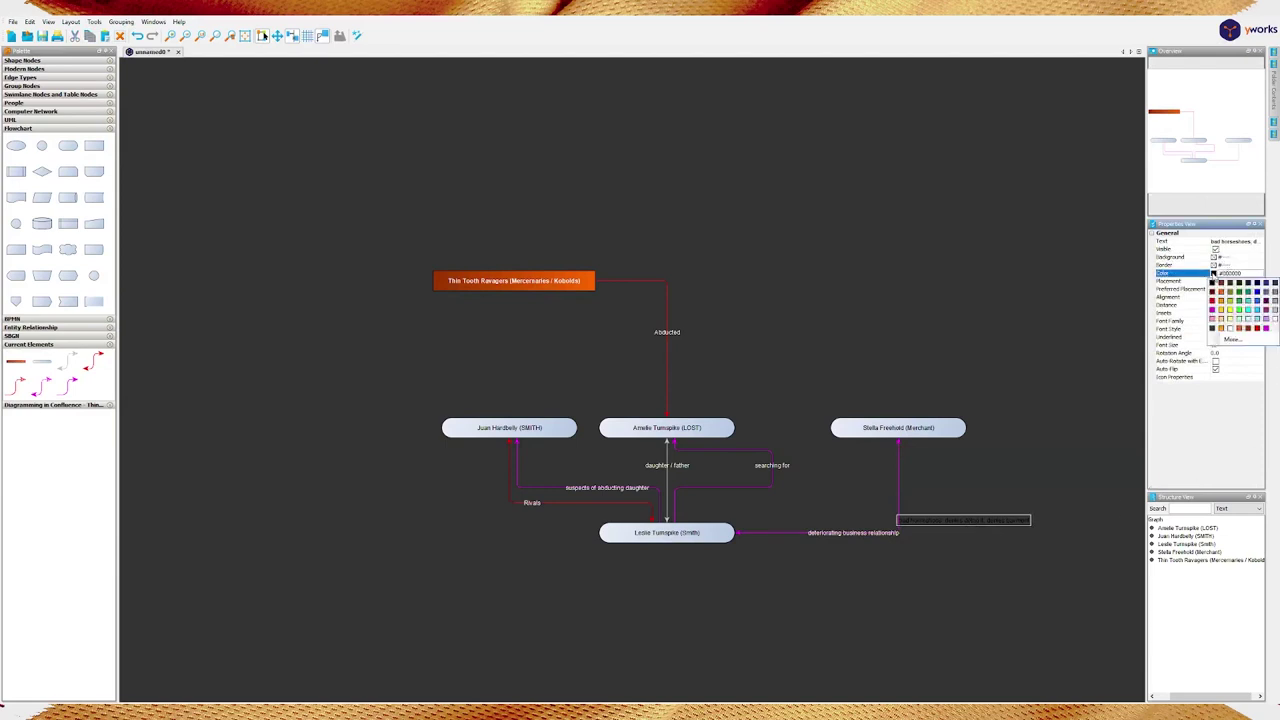
click(1274, 322)
click(975, 368)
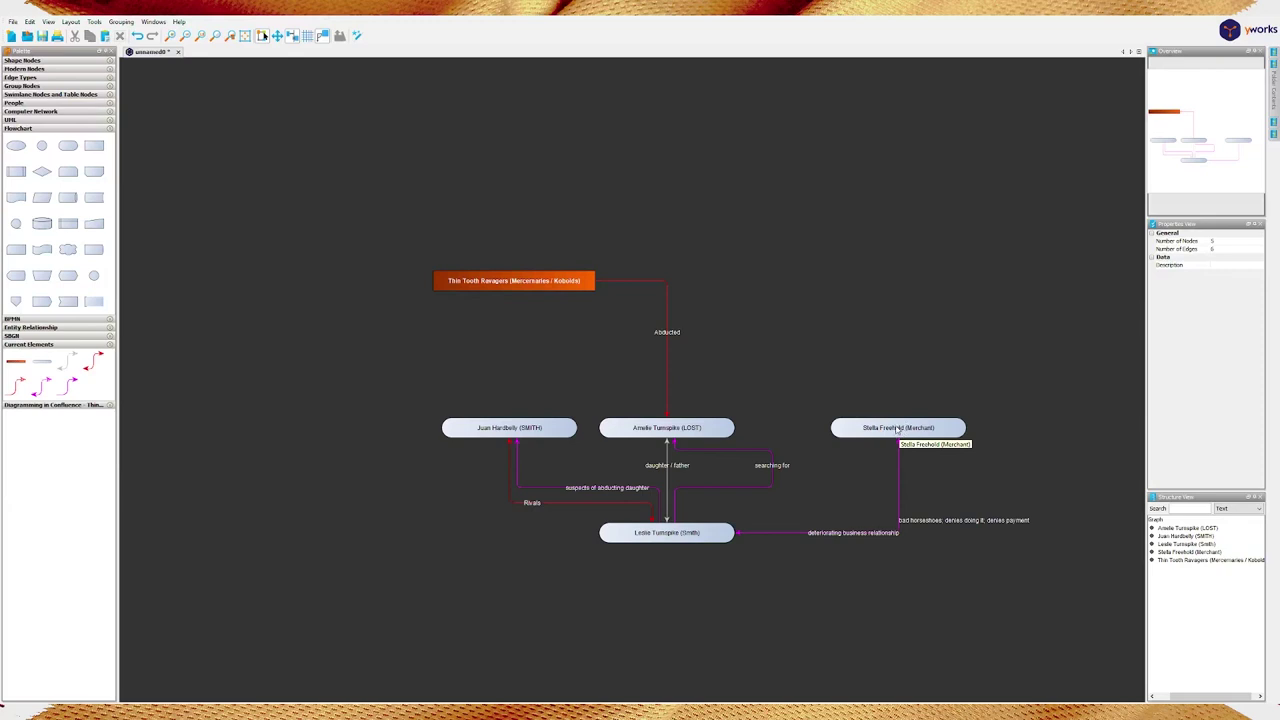
drag(898, 428, 532, 279)
Label the Stella–Thin Tooth Ravagers edge 'ordered abduction of Amelie Turnpike' and colour it teal
click(745, 190)
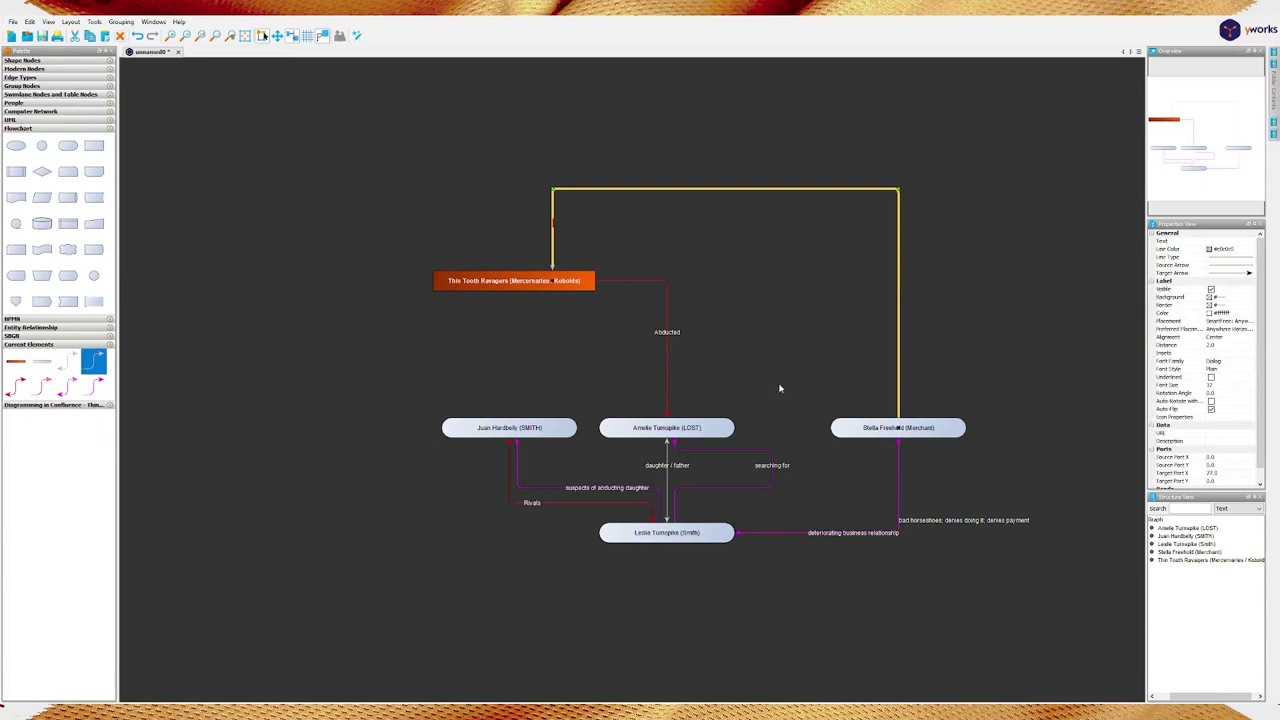
text(ordered abduction of Amelie Turnpike)
key(Return)
click(1212, 251)
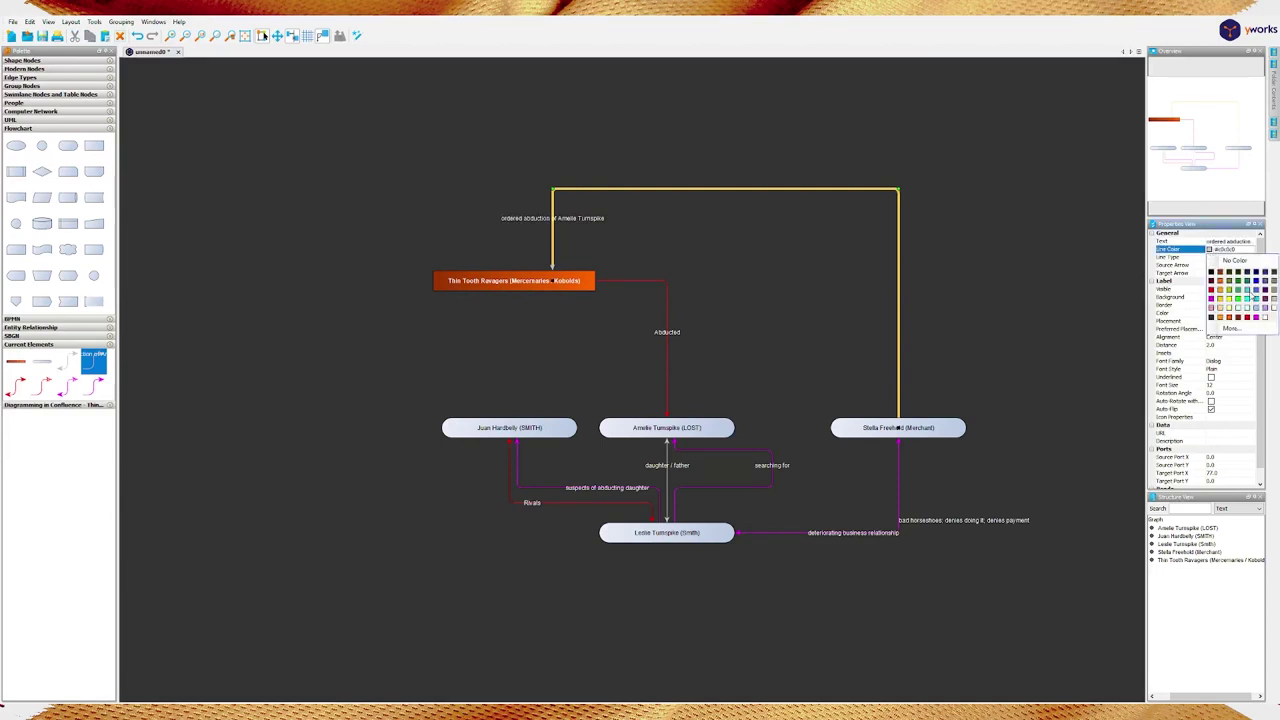
click(1247, 298)
click(825, 301)
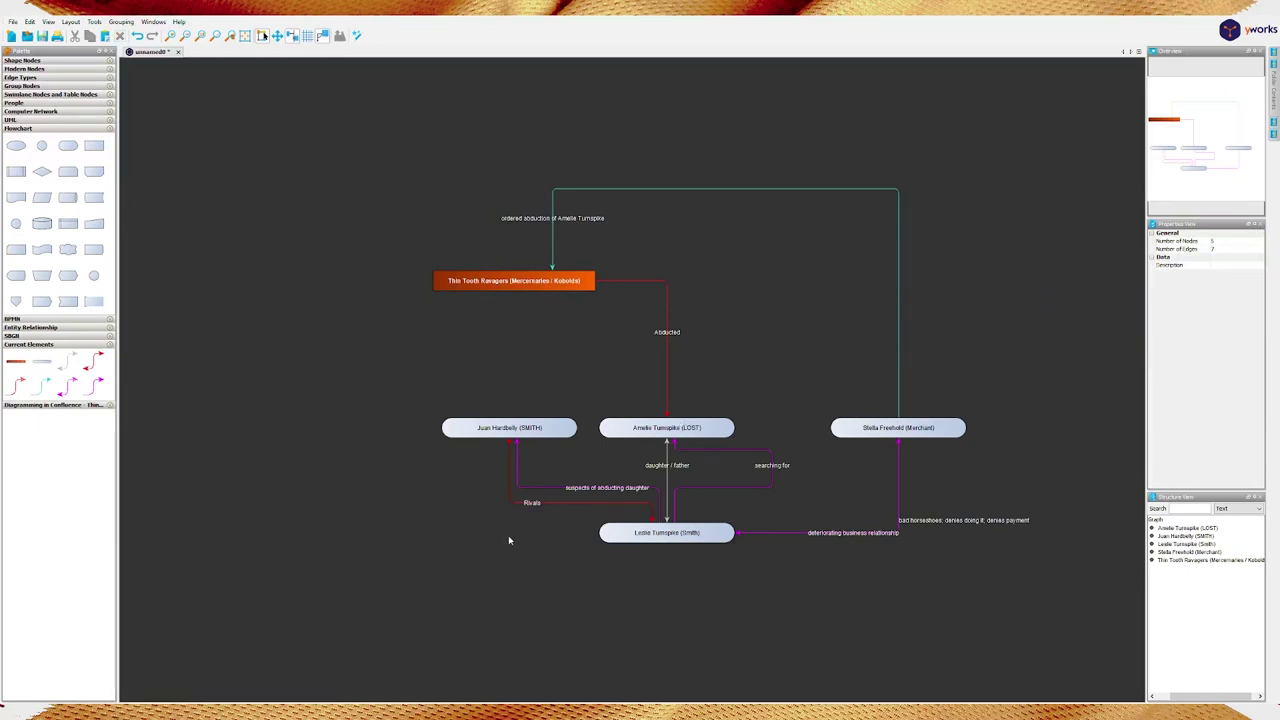
Apply the automatic layout, arranging the graph into three compact tiers
click(356, 37)
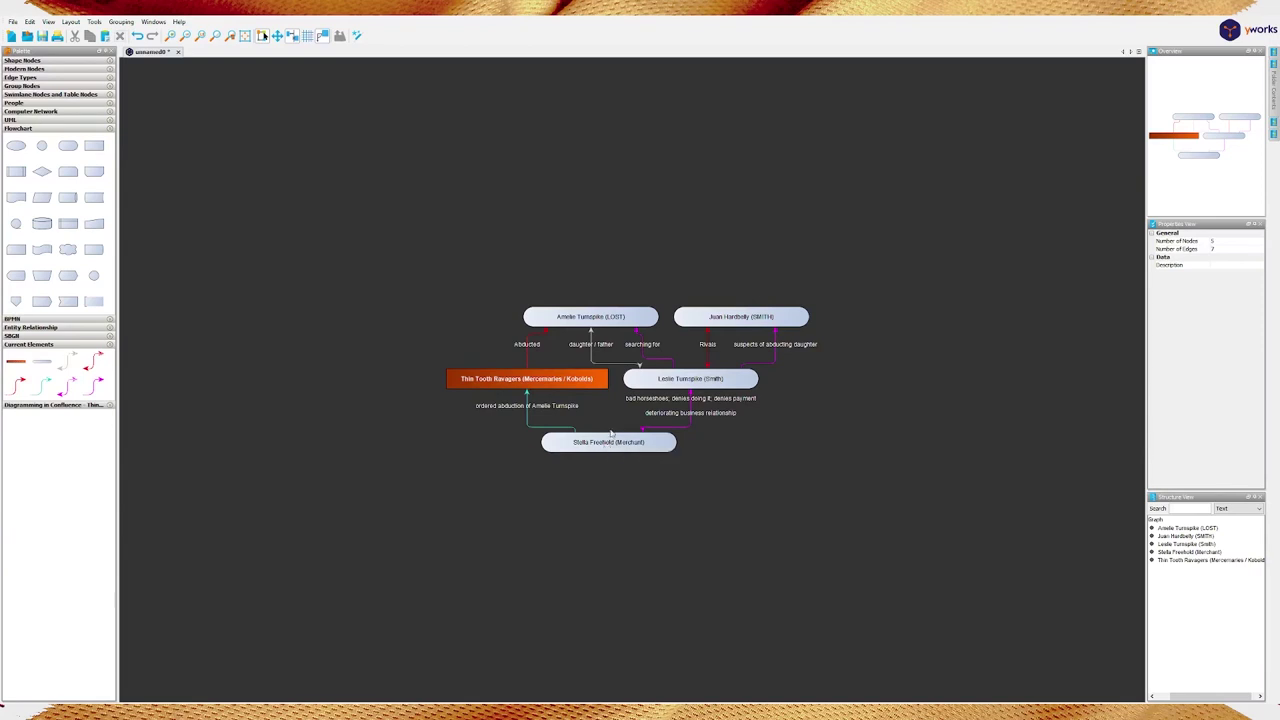
Copy Stella into a 'Martin Freehold' node placed below her, joined to Stella by an edge
click(666, 449)
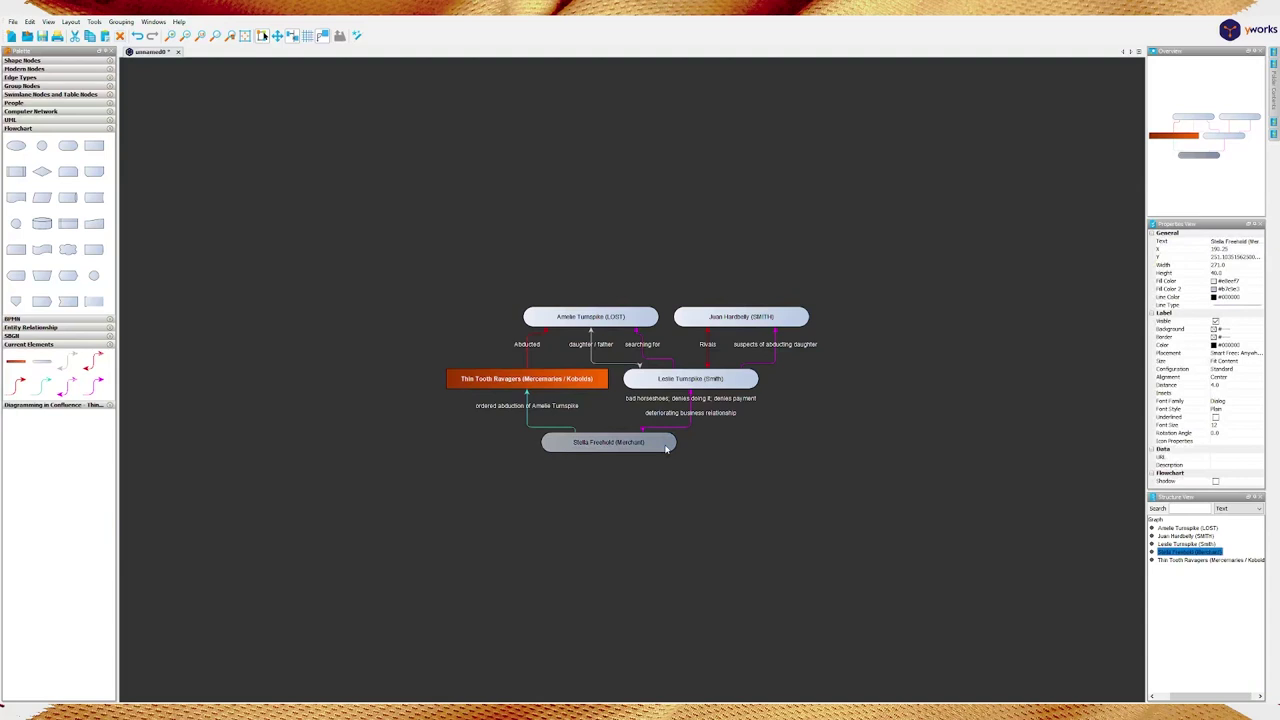
key(ctrl+v)
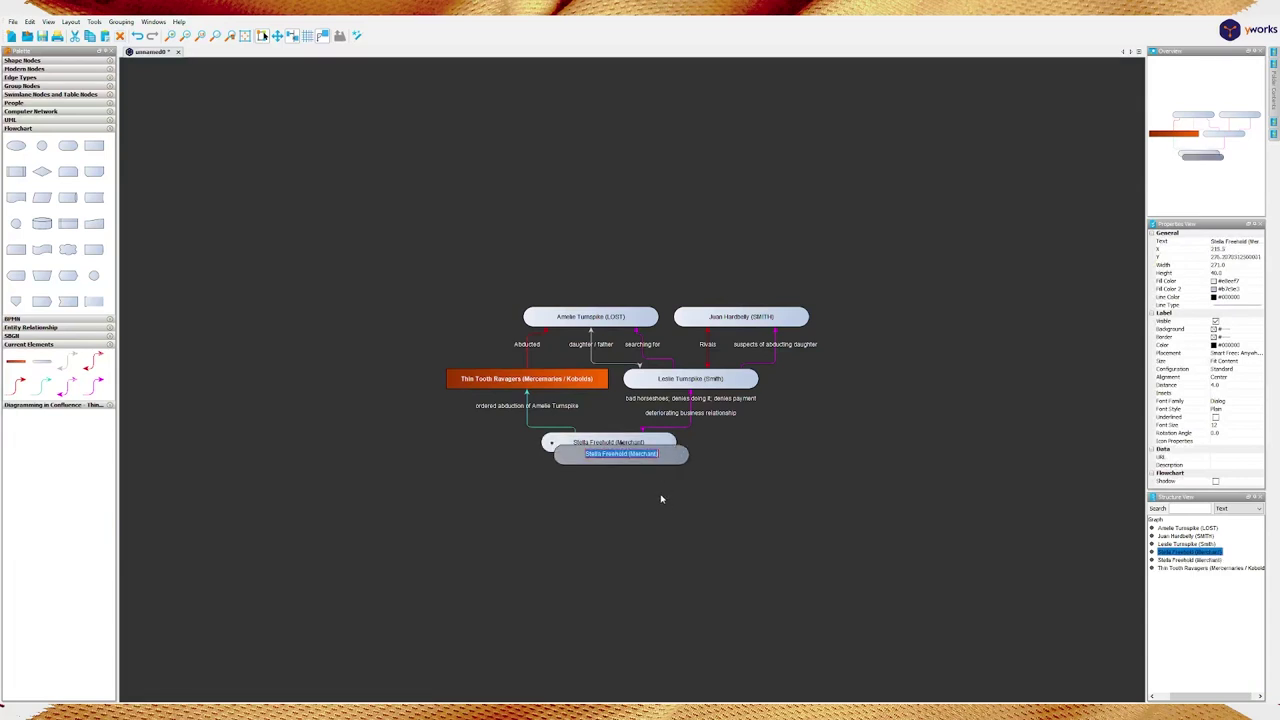
text(Martin Freehold)
key(Return)
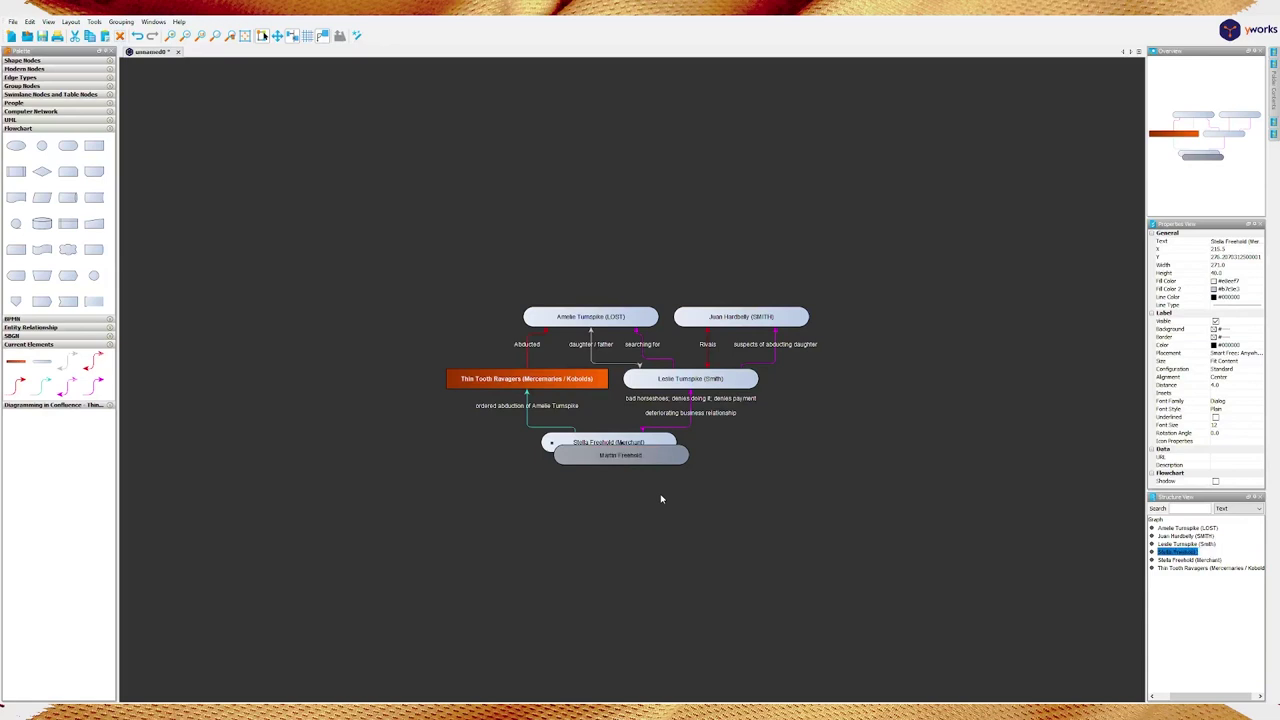
drag(668, 455, 656, 510)
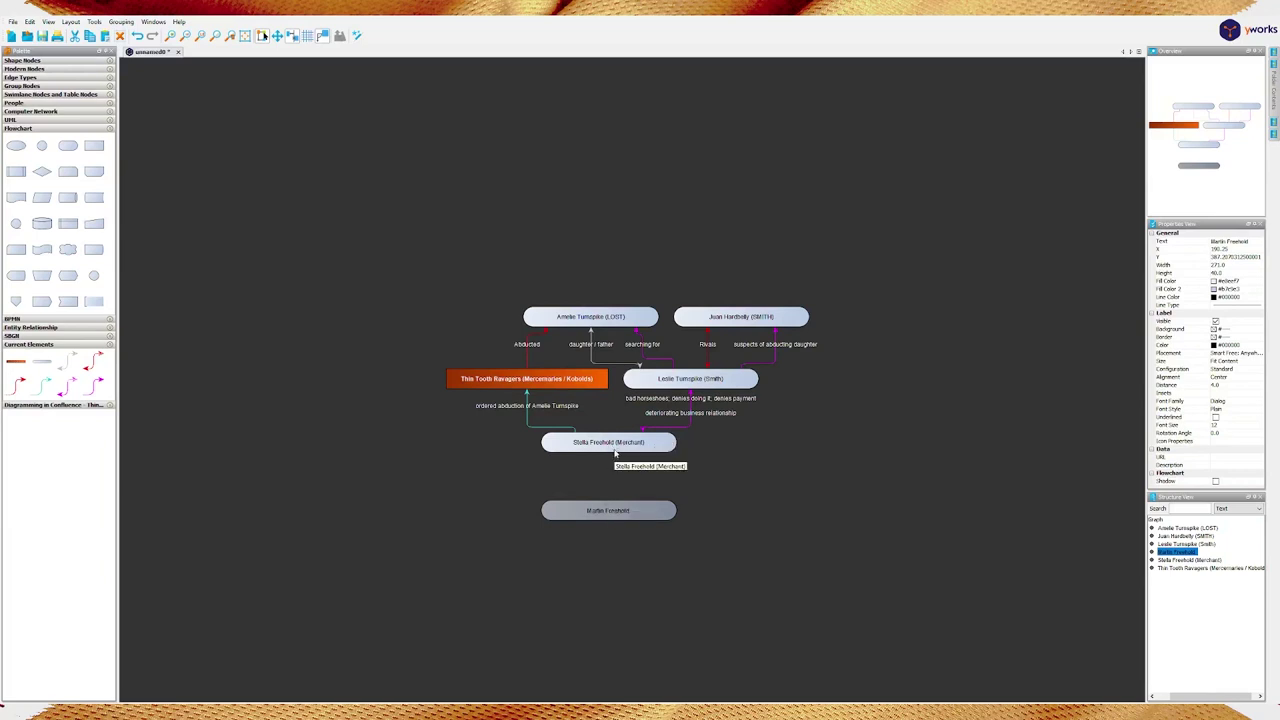
drag(615, 449, 611, 506)
Label the Stella–Martin edge 'son / mother' and give it a start arrowhead
click(611, 487)
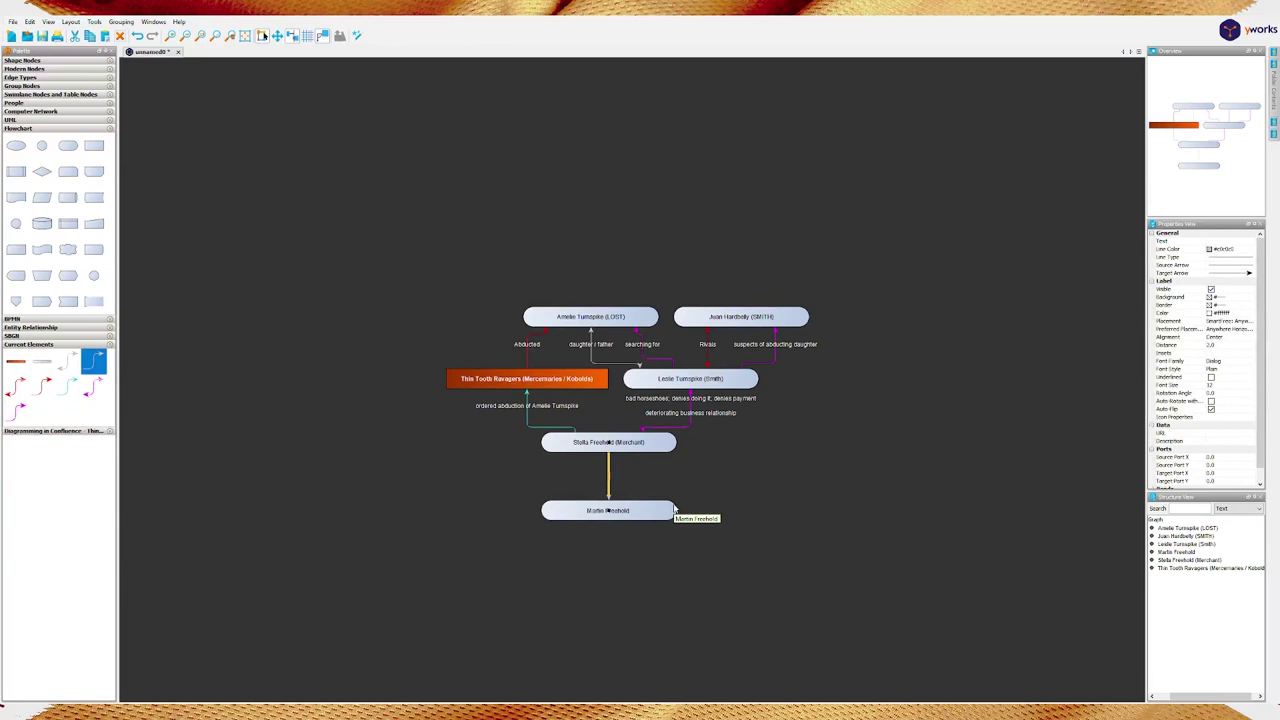
key(F2)
text(son / mother)
key(Return)
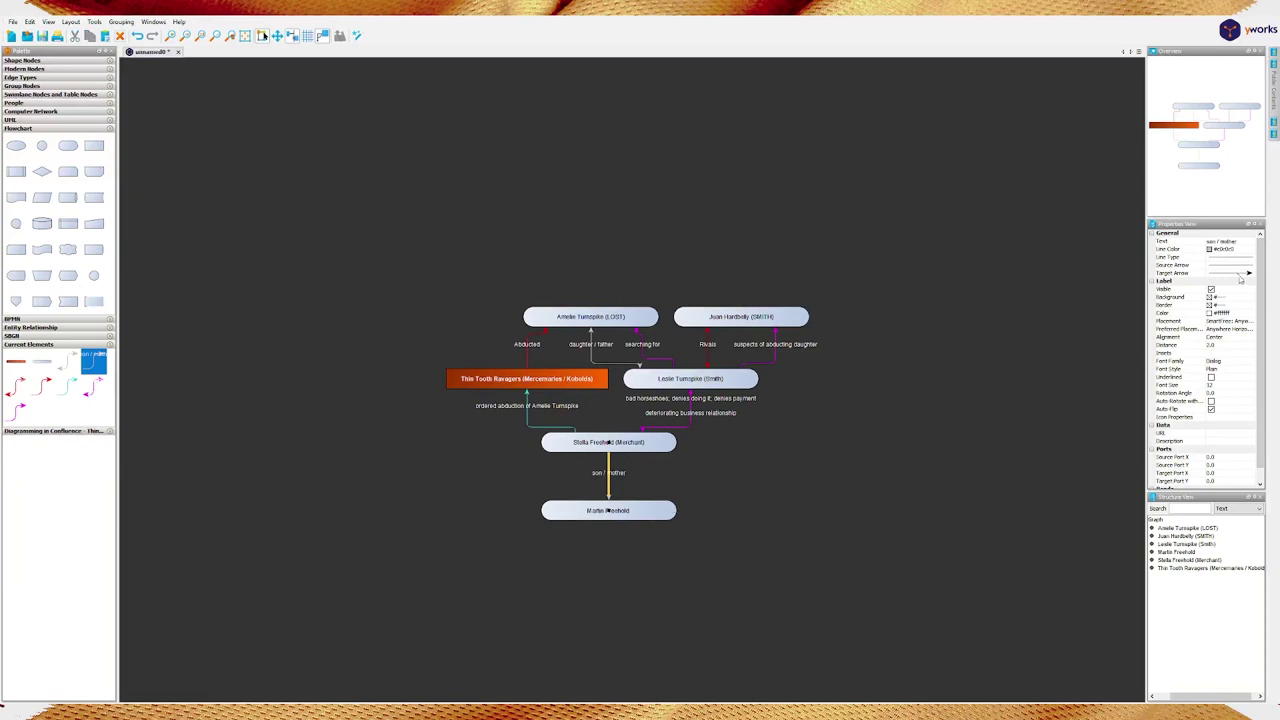
click(1236, 266)
click(1238, 288)
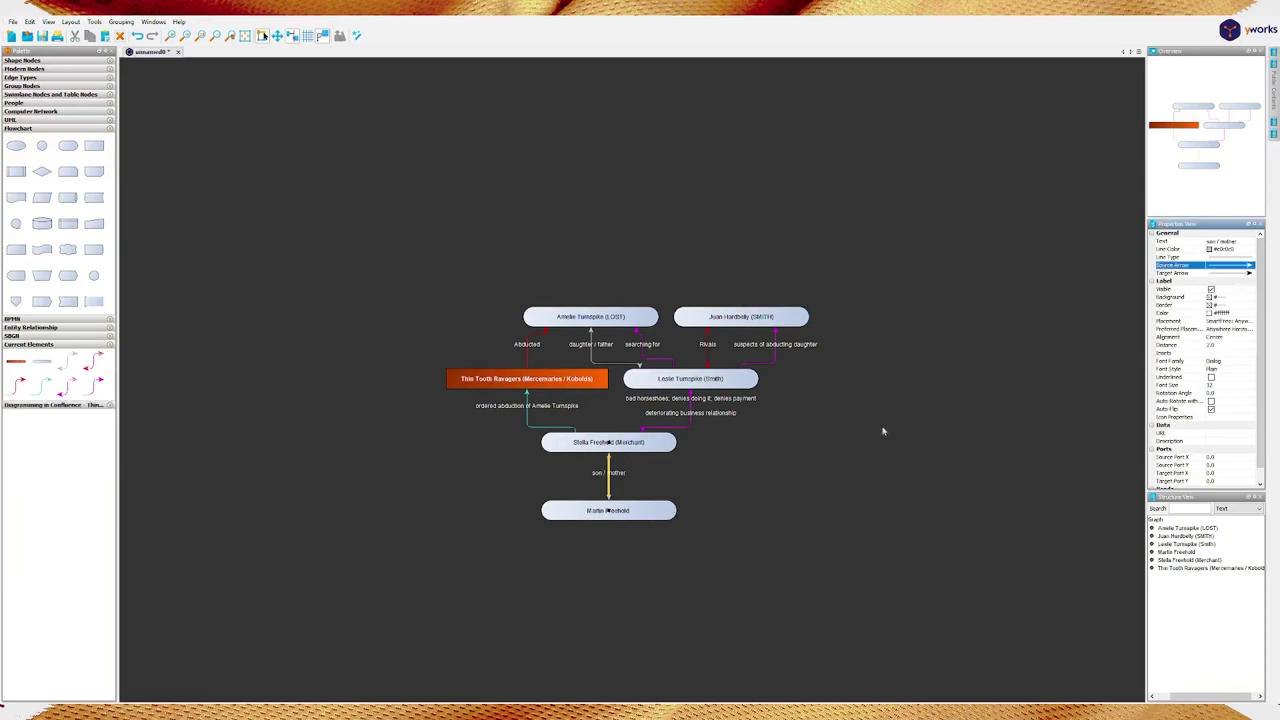
click(706, 500)
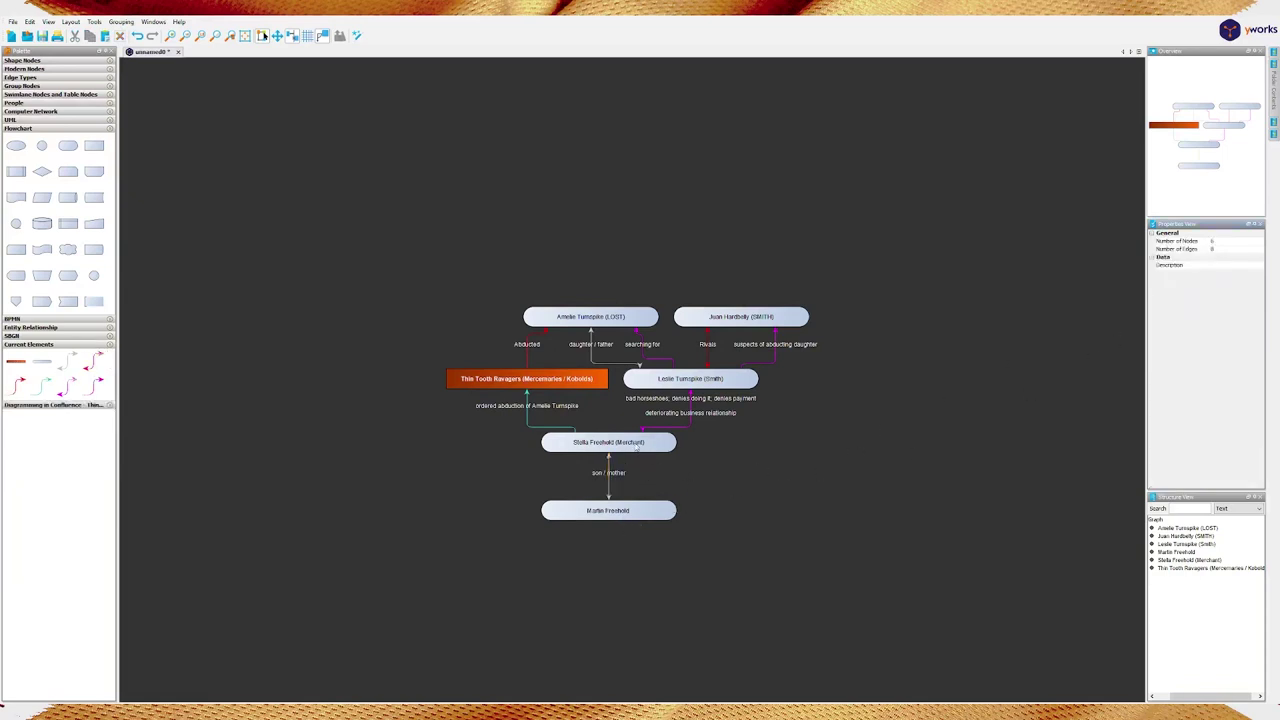
Draw a second Stella–Martin edge and rename Martin to 'Martin Freehold (DEAD)'
drag(634, 449, 634, 506)
click(633, 476)
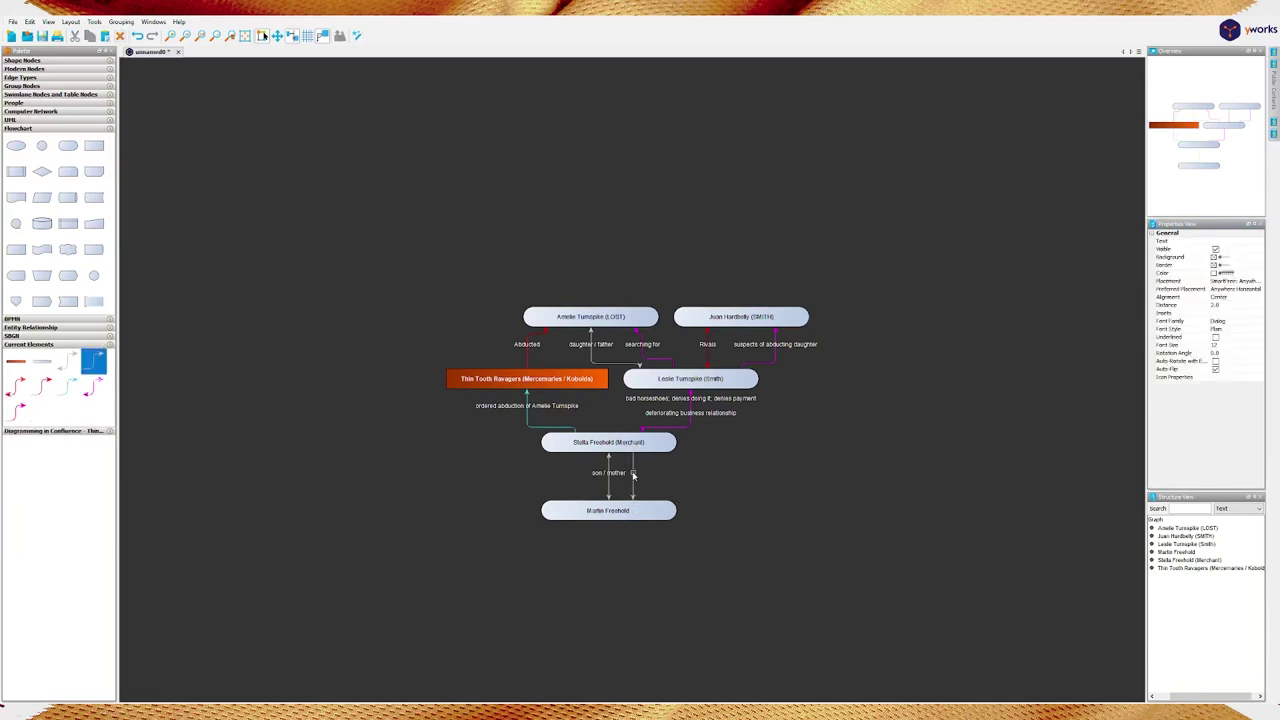
click(625, 508)
double_click(622, 510)
text((DEAD))
key(Return)
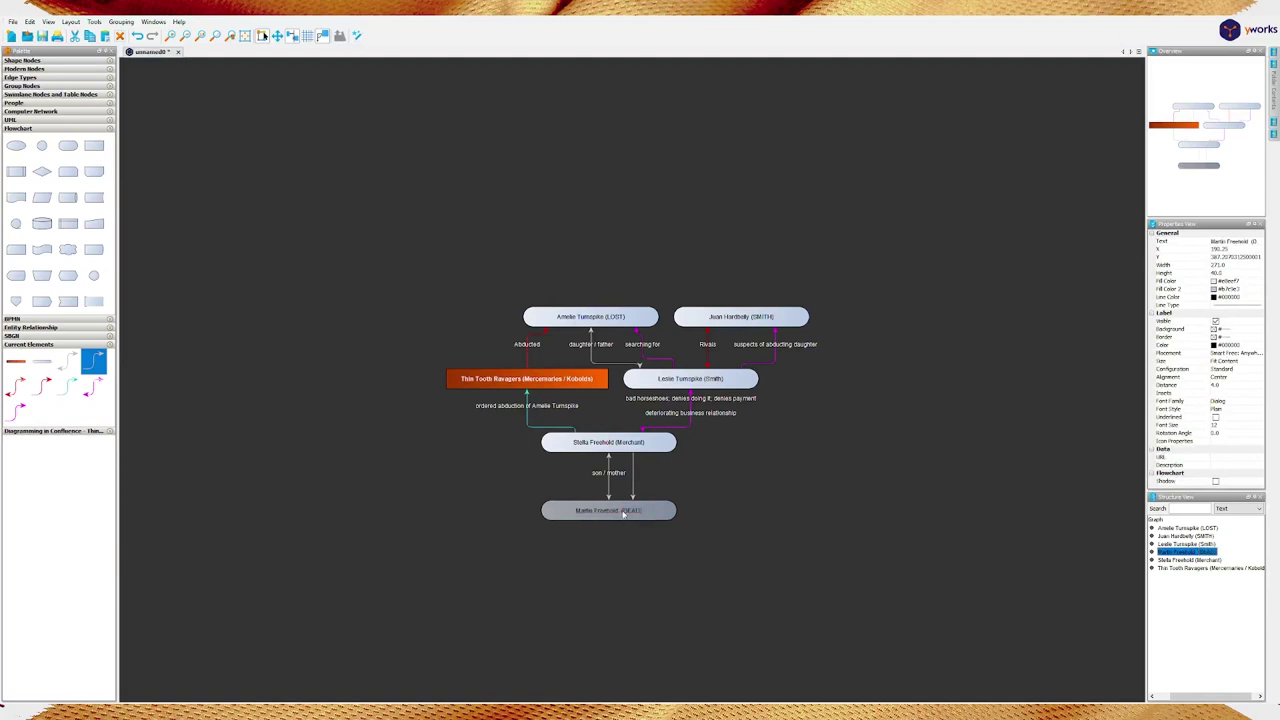
Insert a † cross before (DEAD) so the label reads 'Martin Freehold † (DEAD)'
double_click(633, 510)
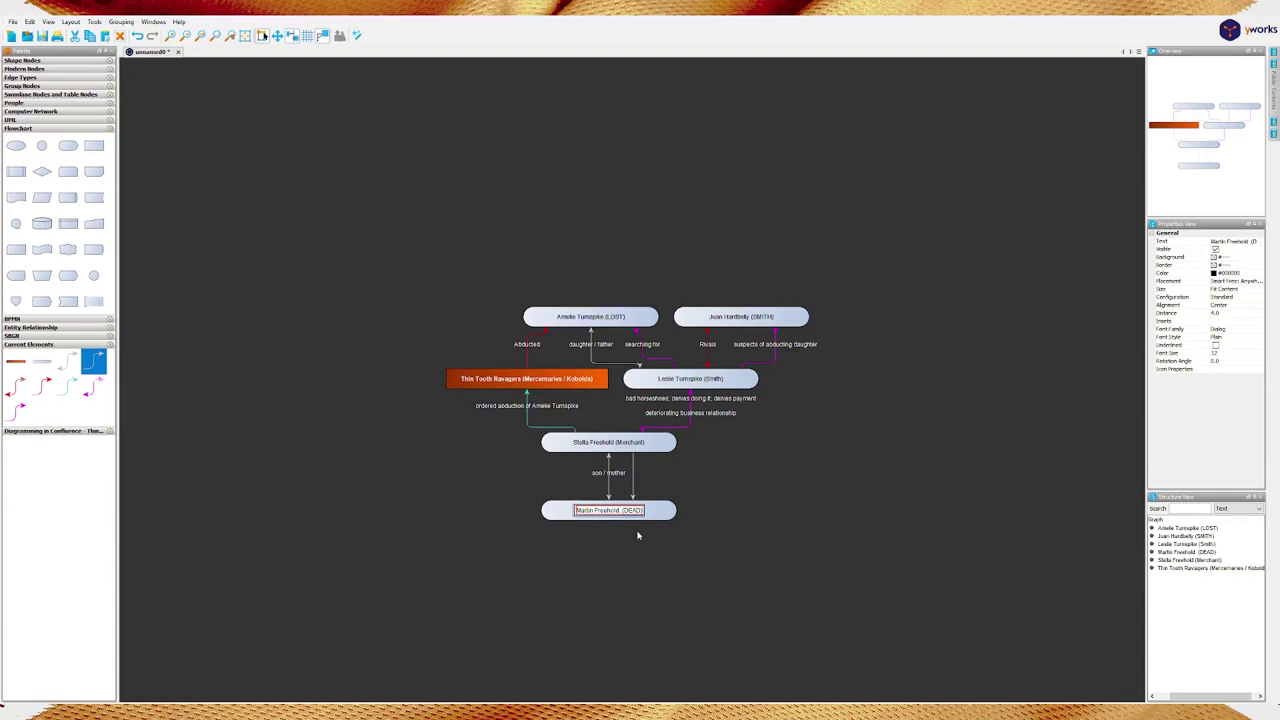
text((rogu)
key(BackSpace)
key(BackSpace)
key(BackSpace)
key(BackSpace)
click(683, 517)
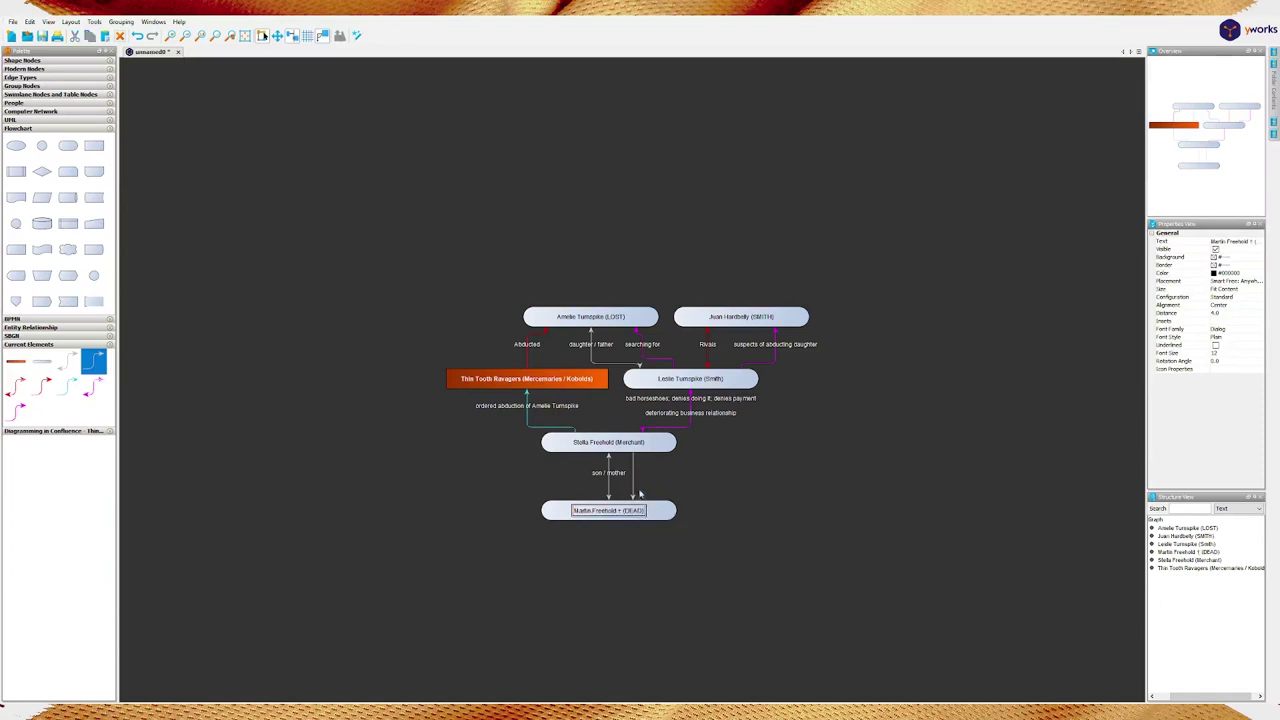
Name the second Stella–Martin edge 'Grieves' and set its line colour to orange
click(633, 482)
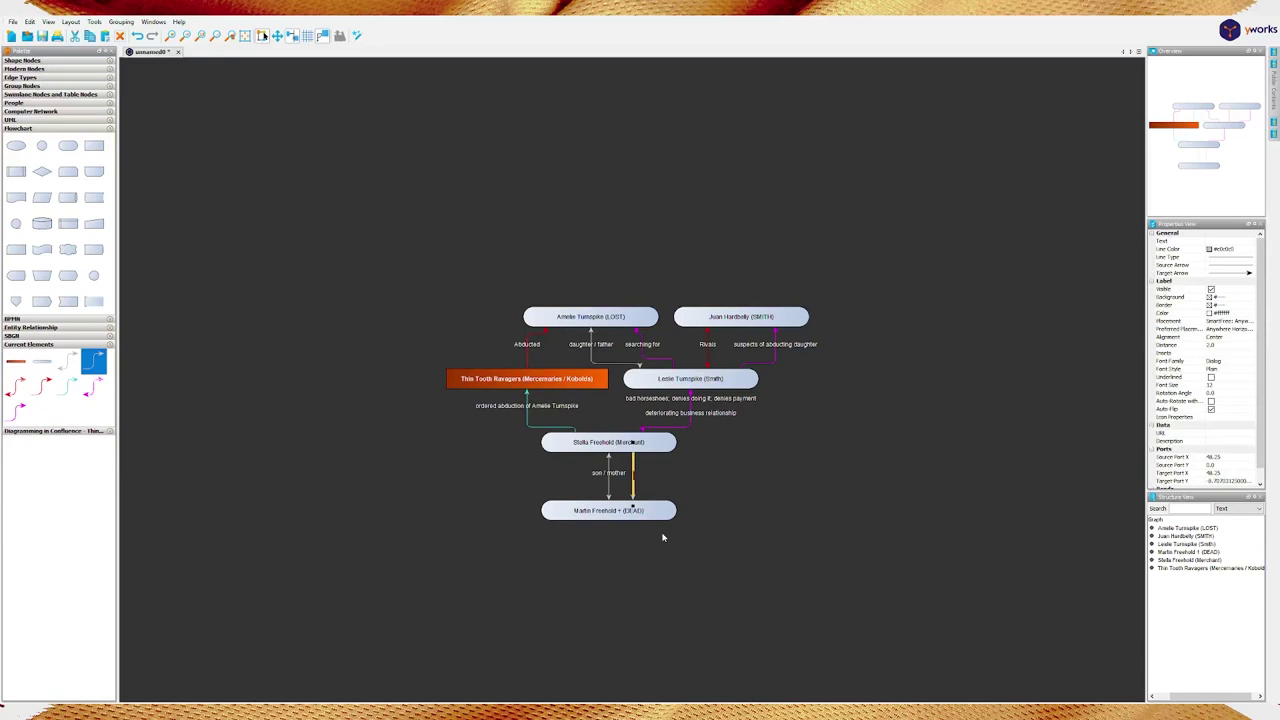
key(F2)
text(Grieves)
key(Return)
click(1211, 249)
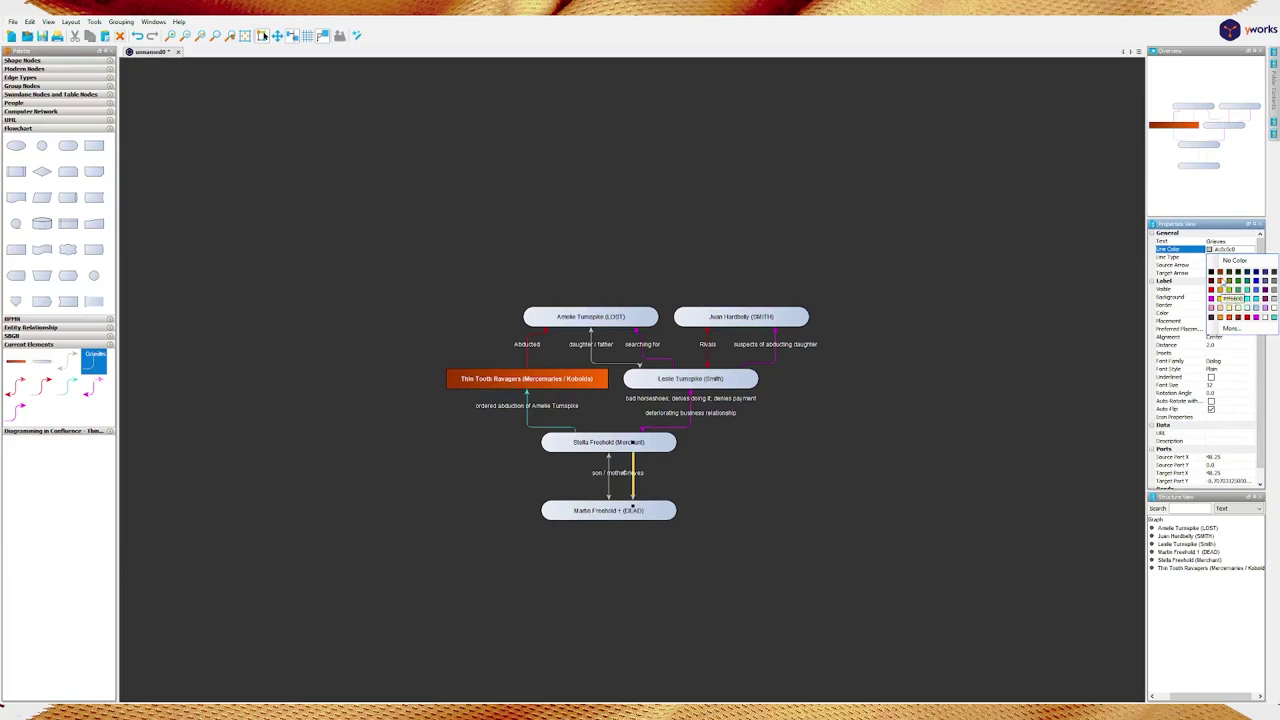
click(1220, 288)
click(829, 536)
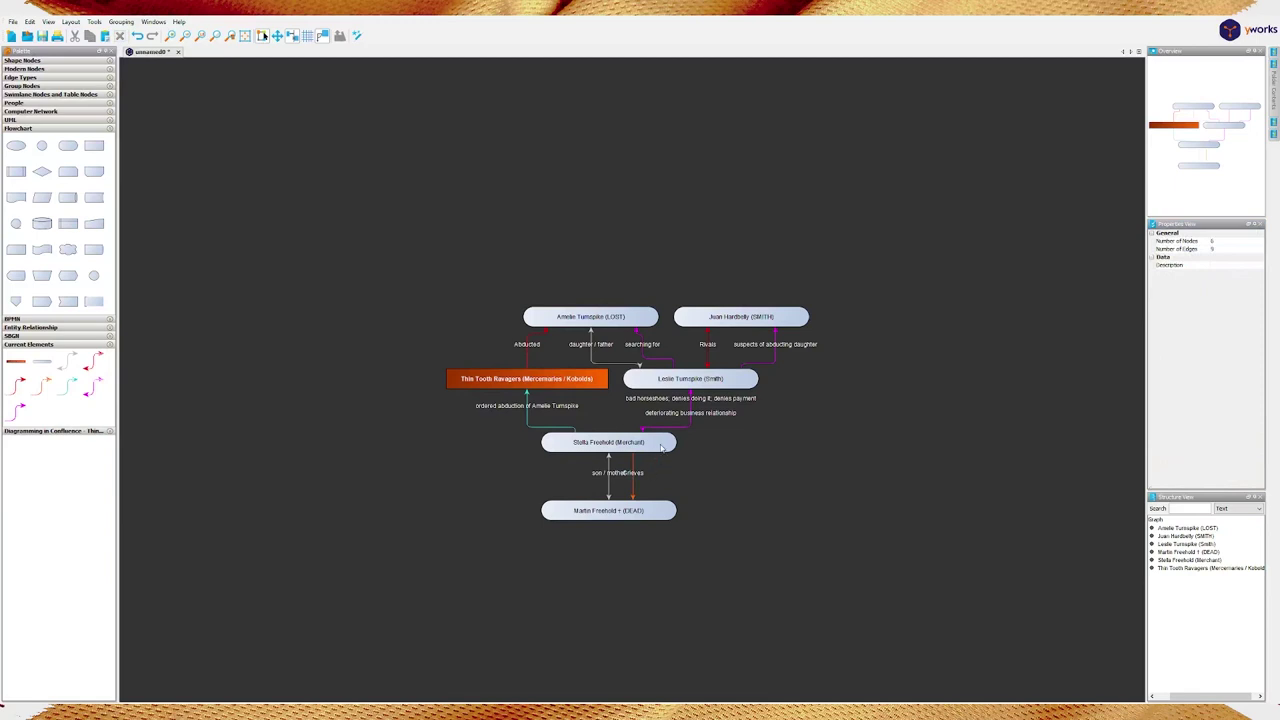
Draw a red edge from Stella to Leslie labelled 'Revenge for sons death'
drag(660, 447, 731, 380)
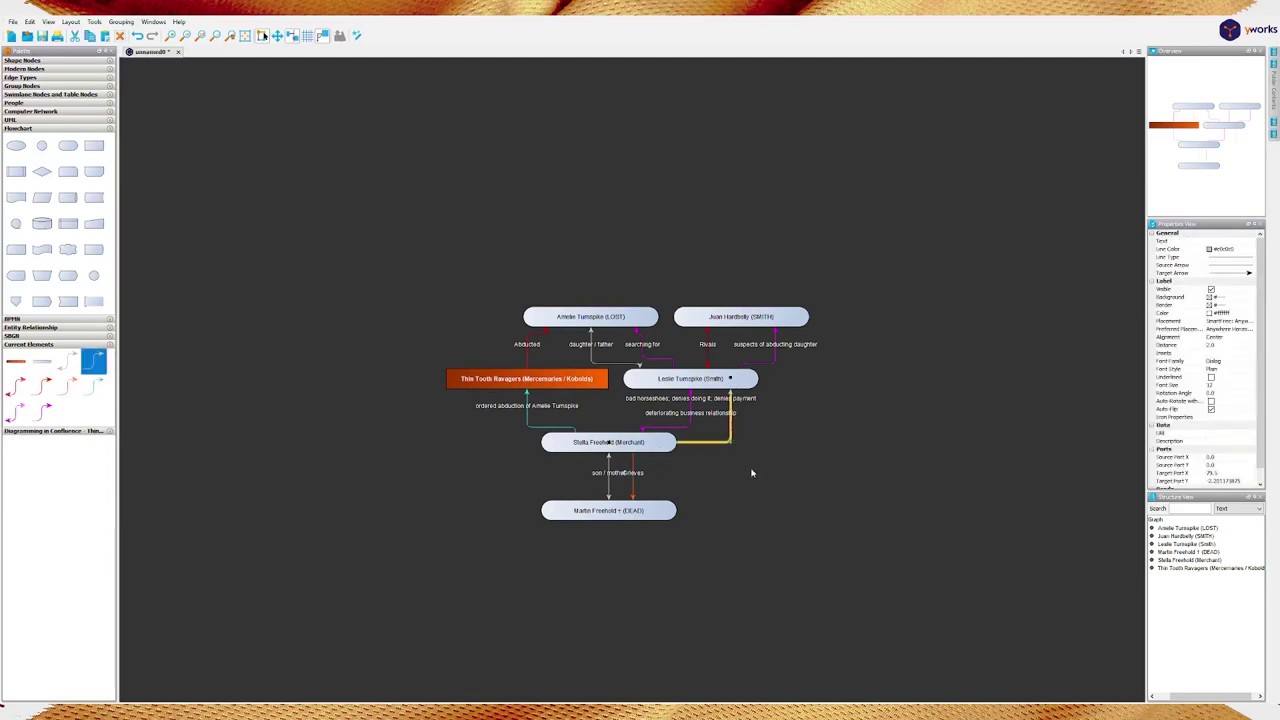
text(Avenge her sons)
text( death)
key(BackSpace)
key(BackSpace)
key(BackSpace)
key(BackSpace)
key(BackSpace)
key(BackSpace)
key(BackSpace)
key(BackSpace)
key(BackSpace)
key(BackSpace)
key(BackSpace)
key(BackSpace)
key(BackSpace)
key(BackSpace)
key(BackSpace)
key(BackSpace)
key(BackSpace)
key(BackSpace)
text(Revenge for sons death)
key(Return)
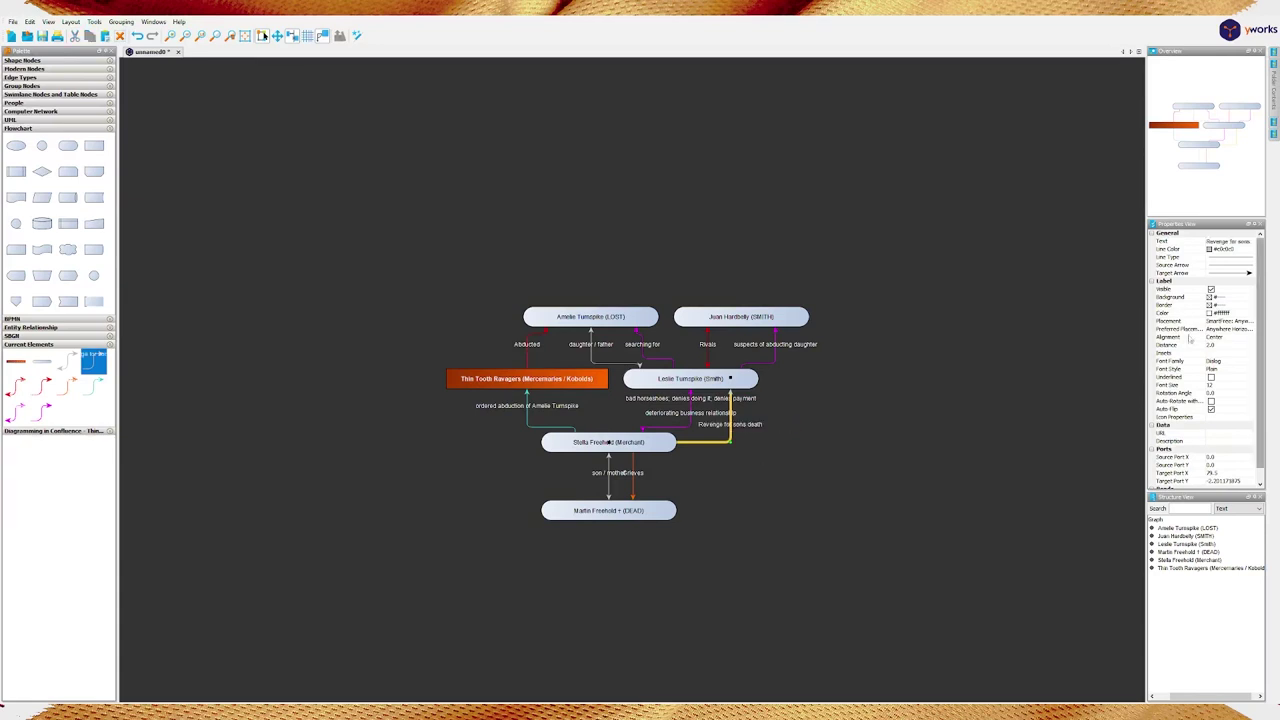
click(1210, 252)
click(1209, 256)
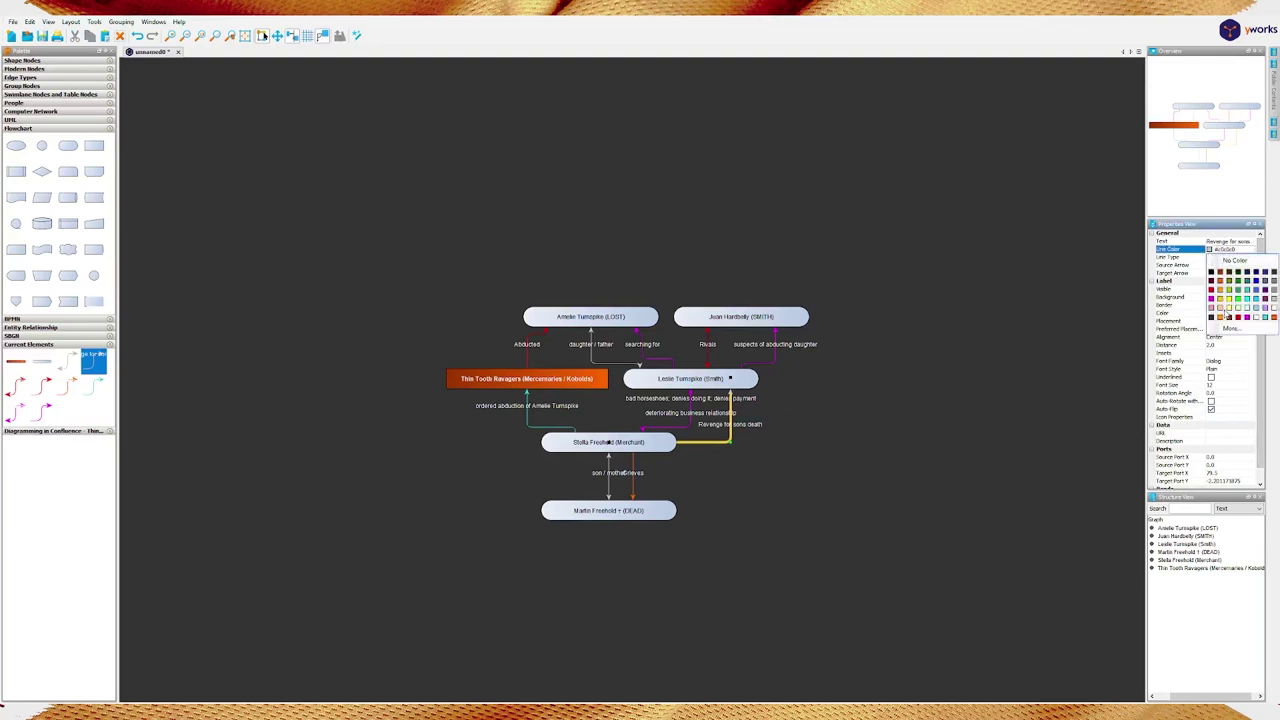
click(1219, 298)
click(900, 520)
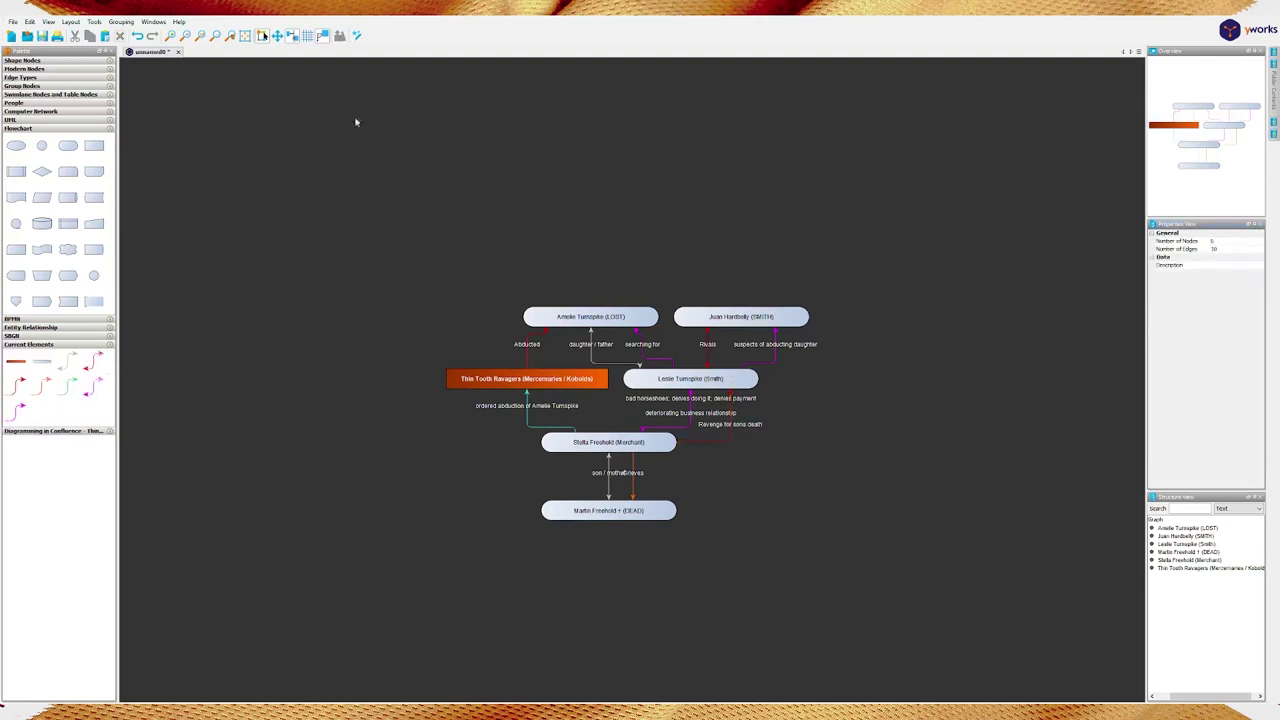
Apply the automatic layout so Martin sits beside Leslie and Stella moves to the bottom
click(355, 36)
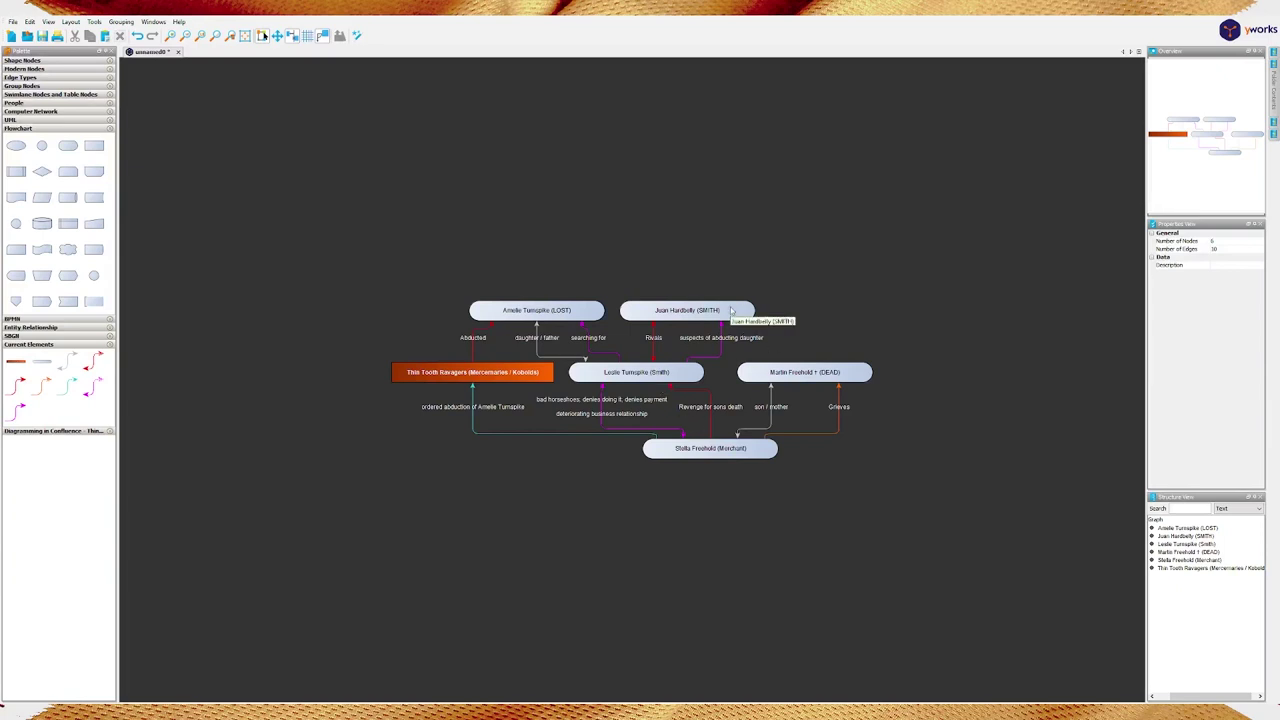
Add a yellow-green 'Took business from Leslie' edge from Juan to Stella with a start arrowhead, then re-lay out
drag(730, 311, 718, 450)
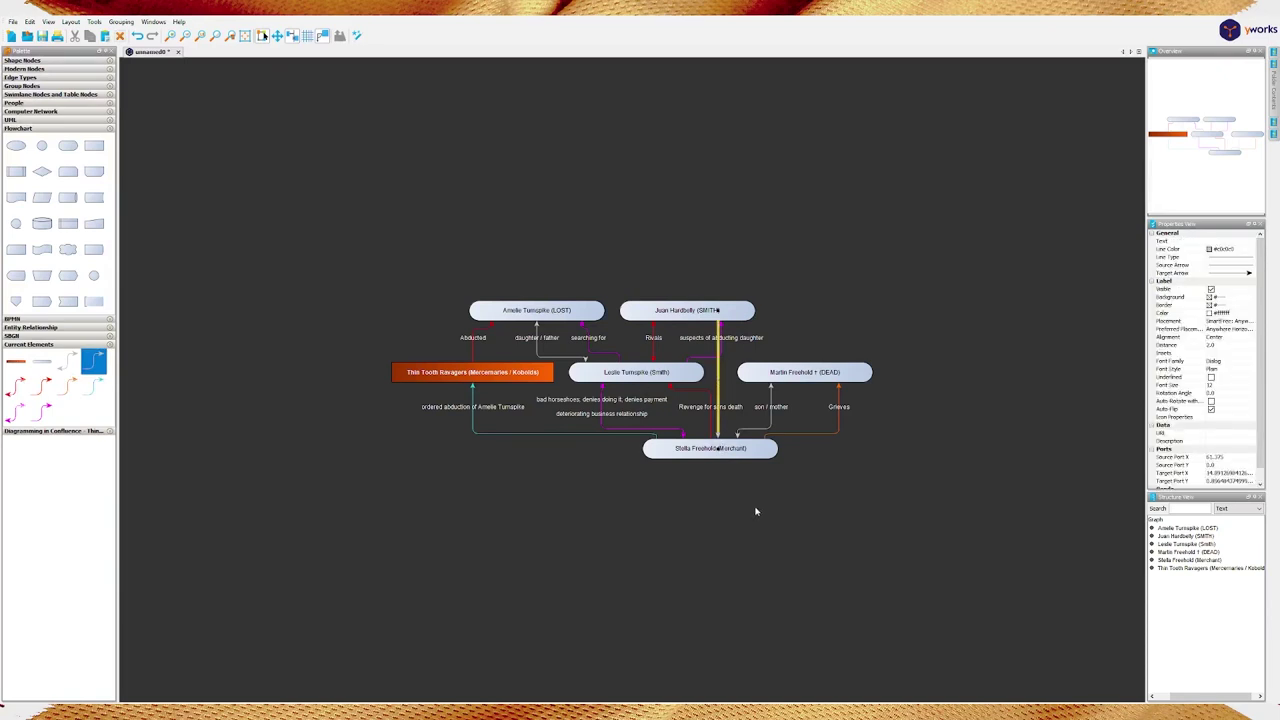
text(Tooth business from Leslie)
key(Return)
click(1230, 264)
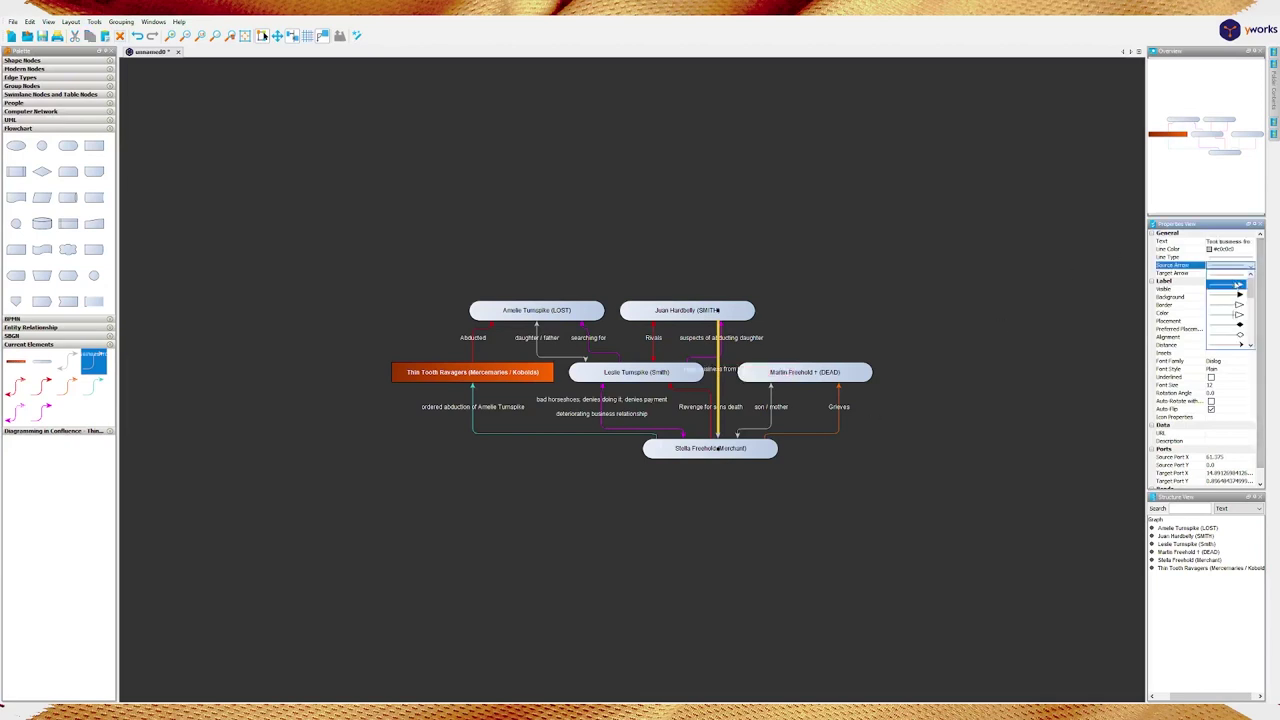
click(1228, 300)
click(1210, 250)
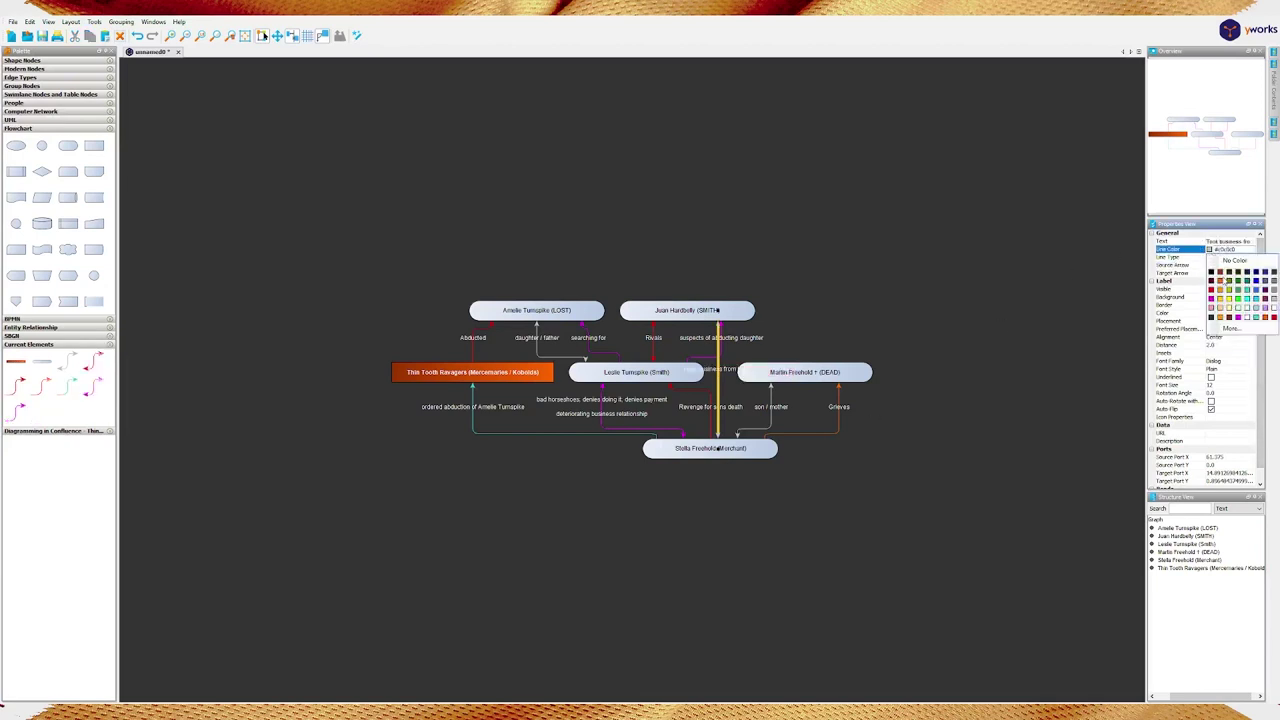
click(1229, 290)
click(590, 504)
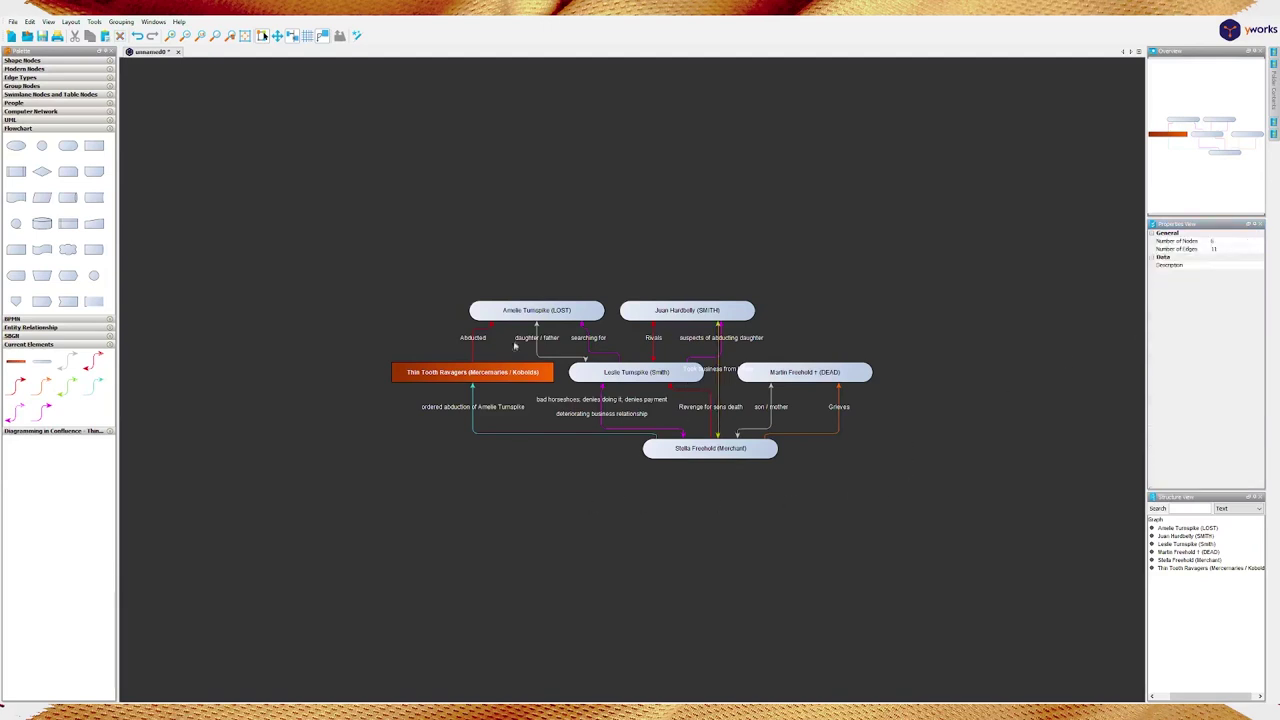
click(357, 36)
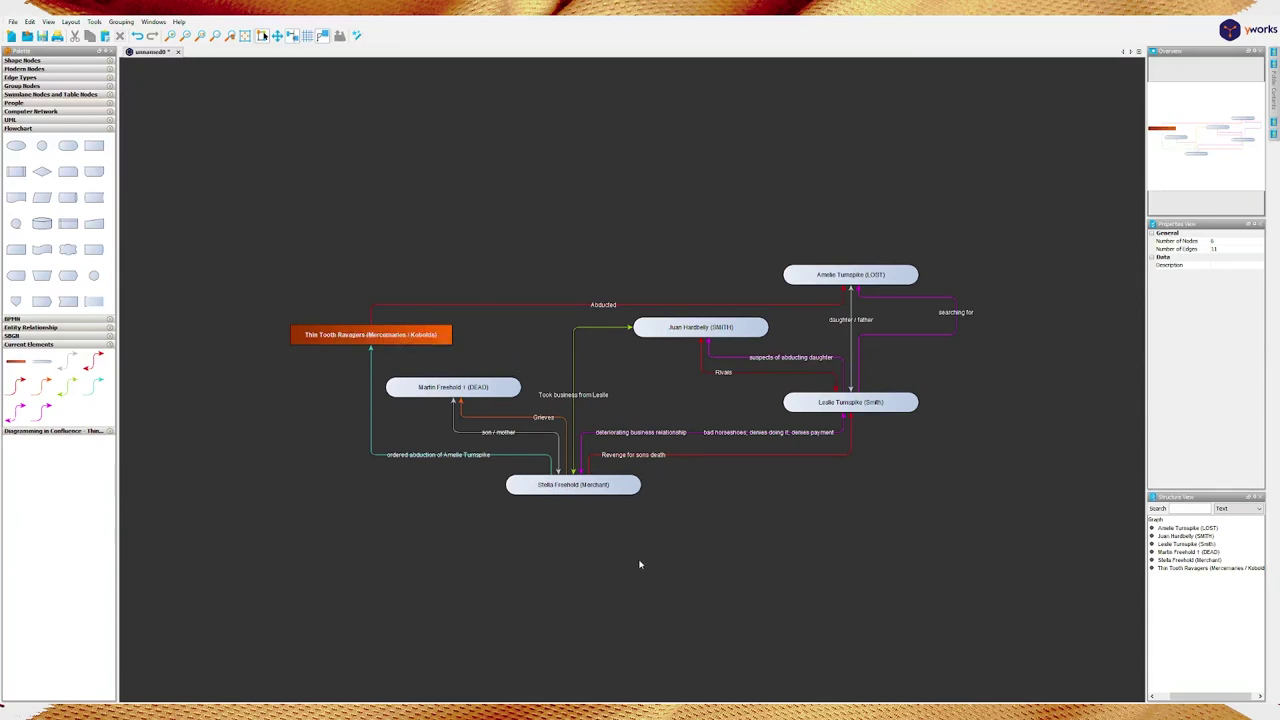
Duplicate the Stella Freehold node as 'Ulladan the Bear (DRUID)' and move it lower right
click(618, 485)
key(F2)
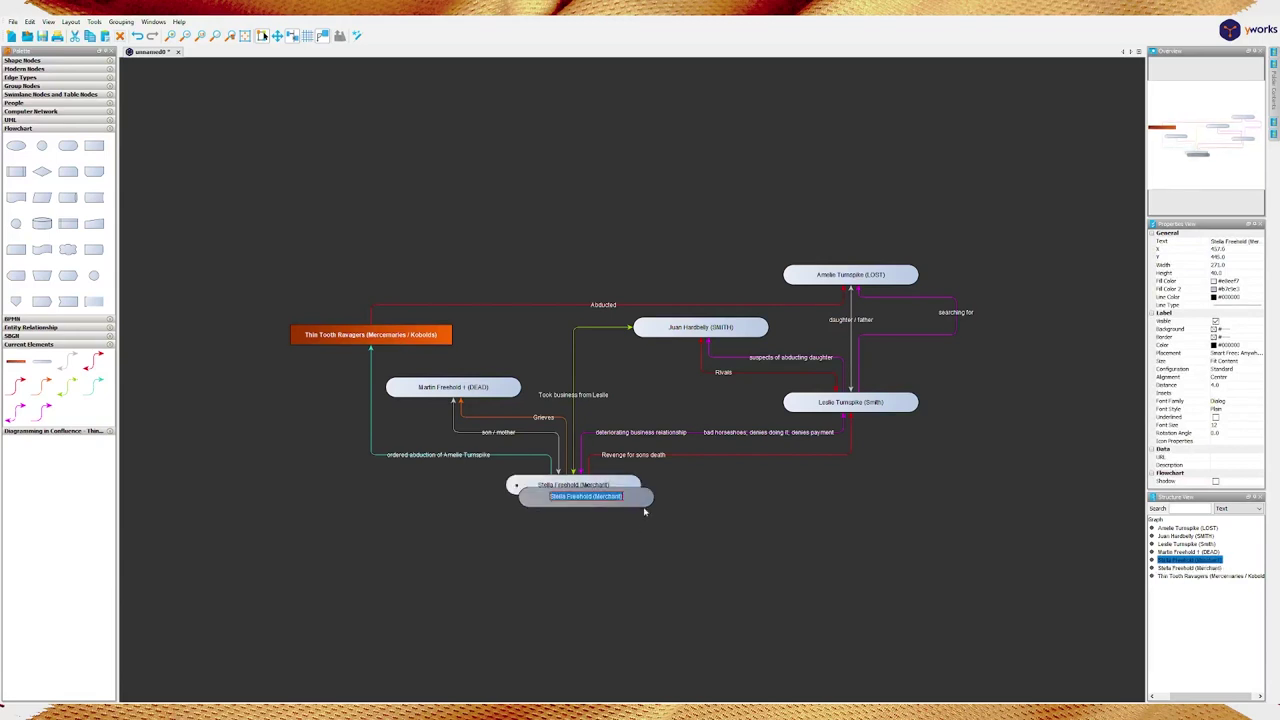
text(Ulfadun the Bear (DRUID))
key(Return)
drag(636, 505, 863, 560)
Duplicate the druid as 'Rexcalia Halfheart (BARBARIAN)' and place it just below Ulladan
key(ctrl+d)
key(F2)
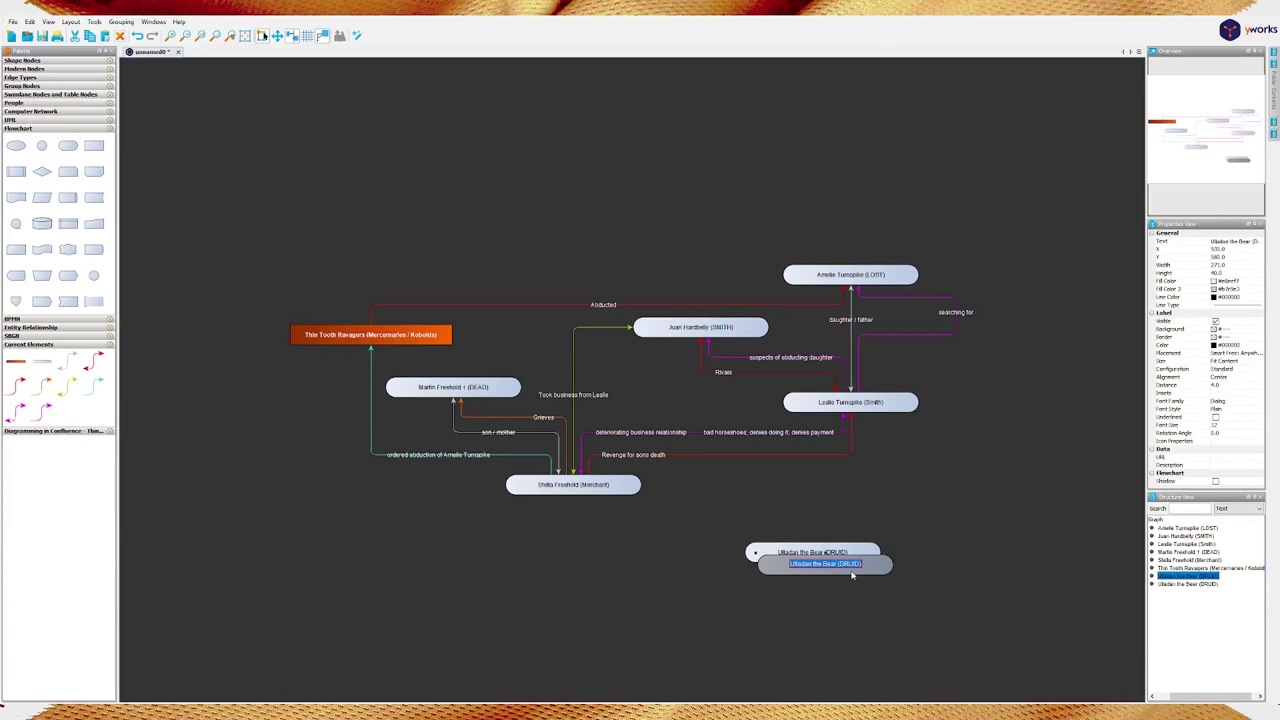
text(Rascallia Halfheart (BaRBARIAN))
key(Return)
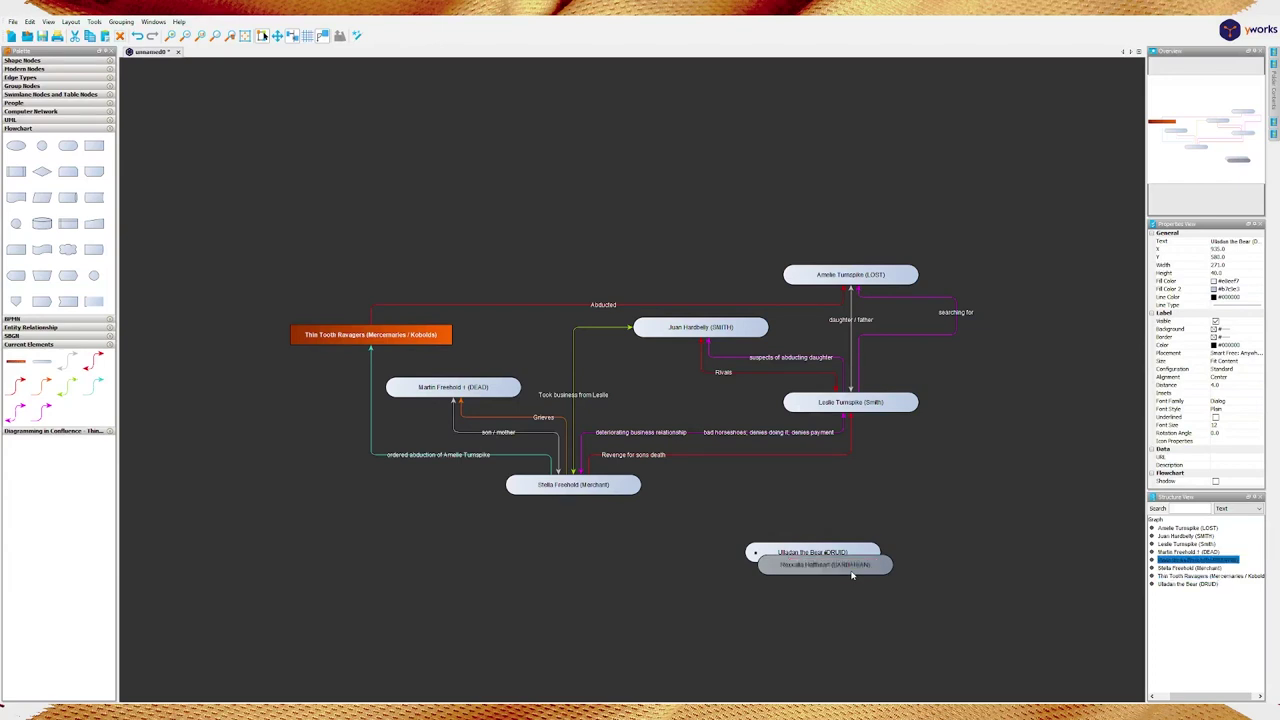
drag(851, 575, 838, 589)
click(862, 548)
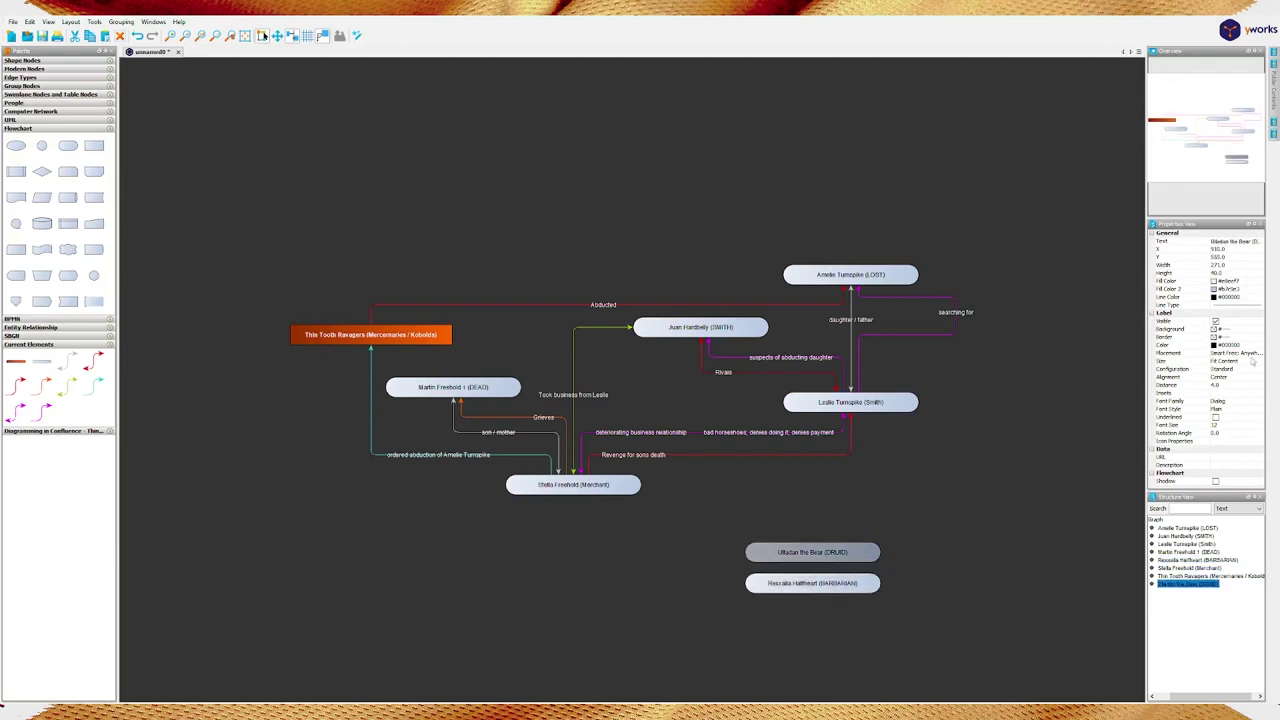
Give the Ulladan node a green-to-light-green gradient fill
click(1225, 281)
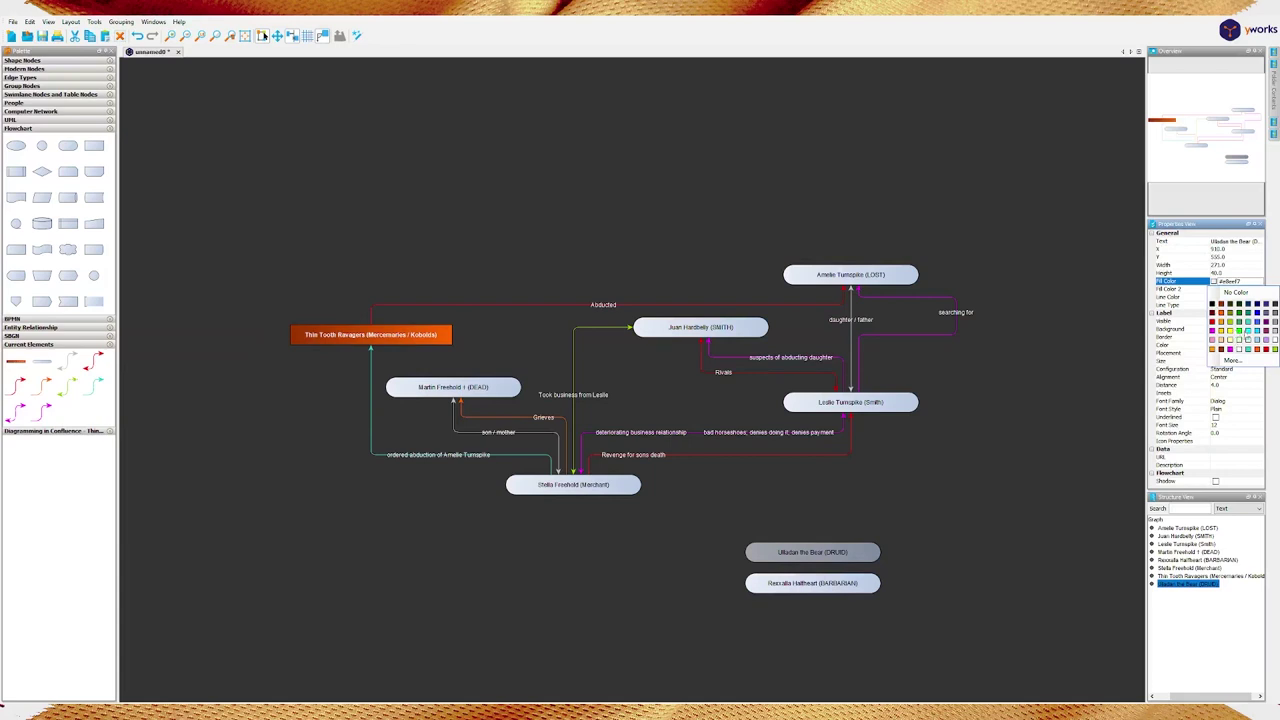
click(1241, 315)
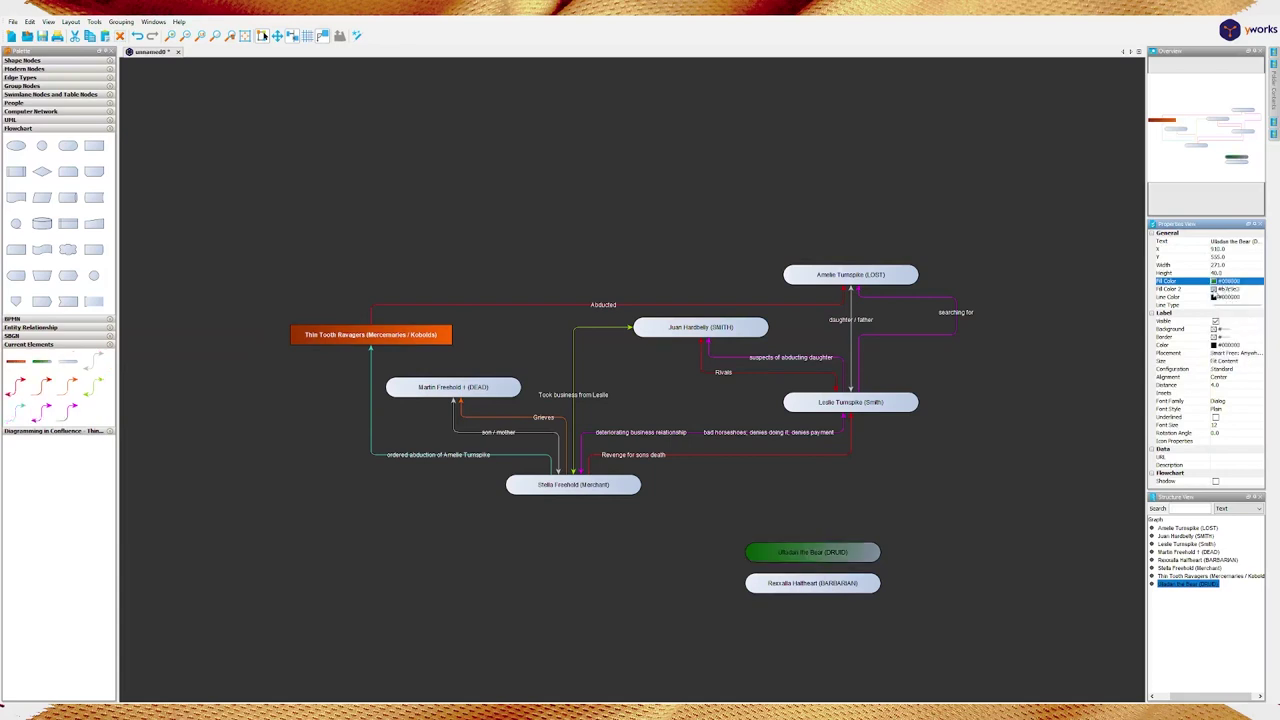
click(1216, 290)
click(1240, 332)
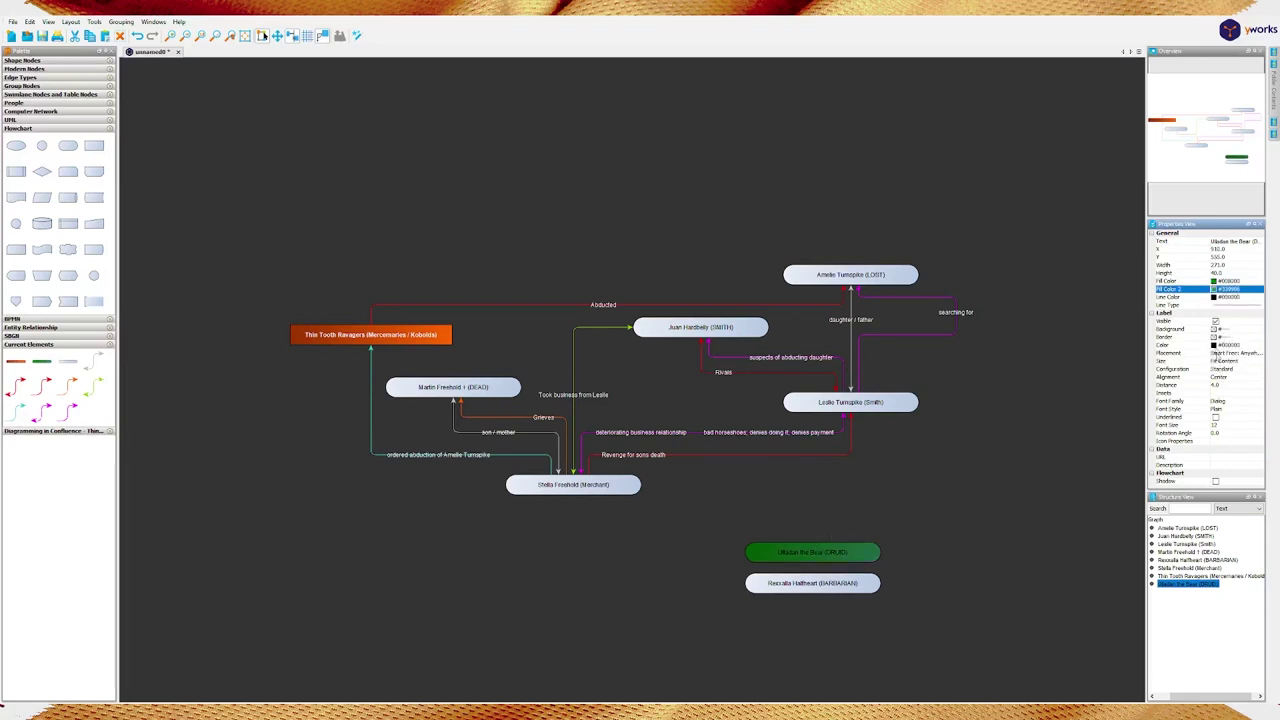
click(895, 530)
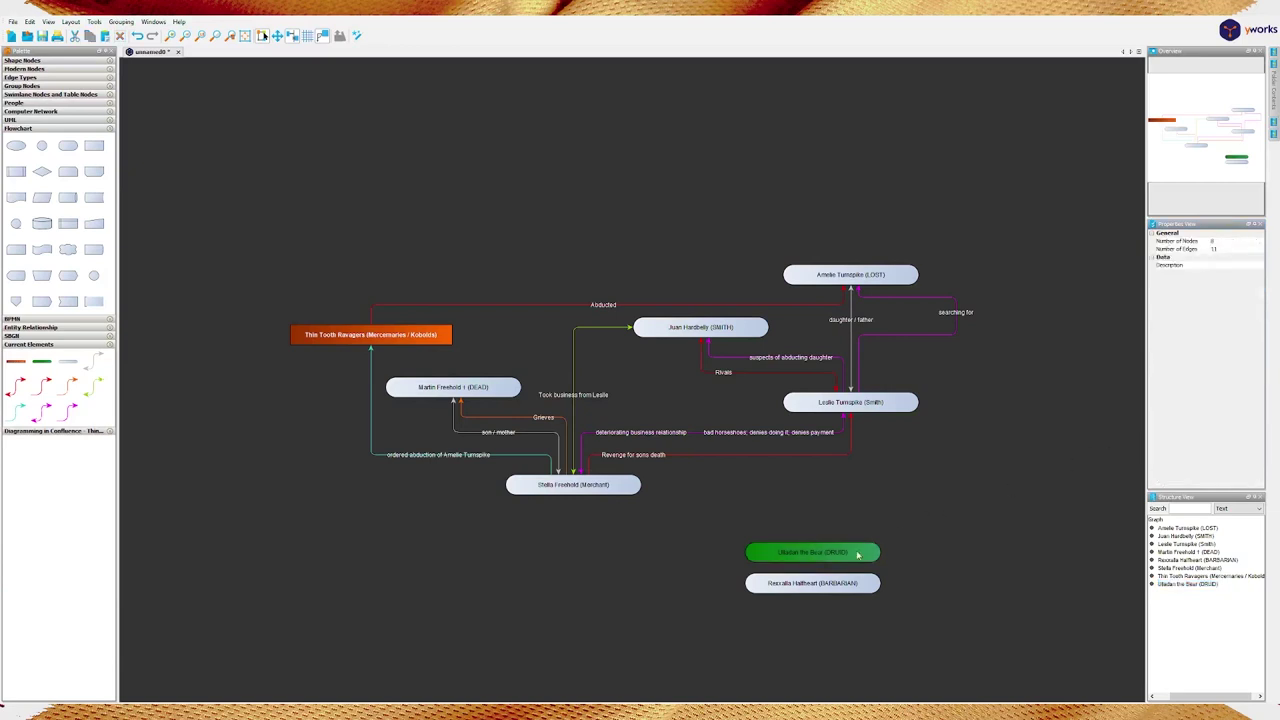
Make Ulladan's label text white and bold
click(857, 555)
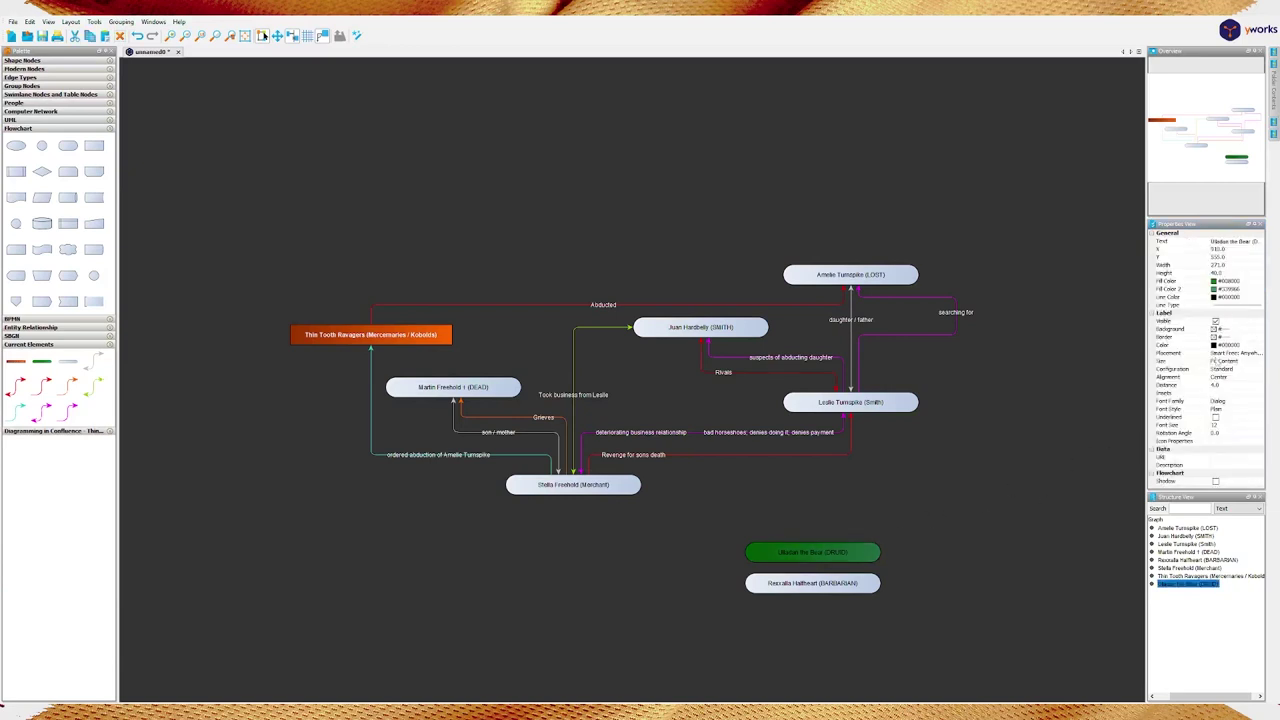
click(1214, 345)
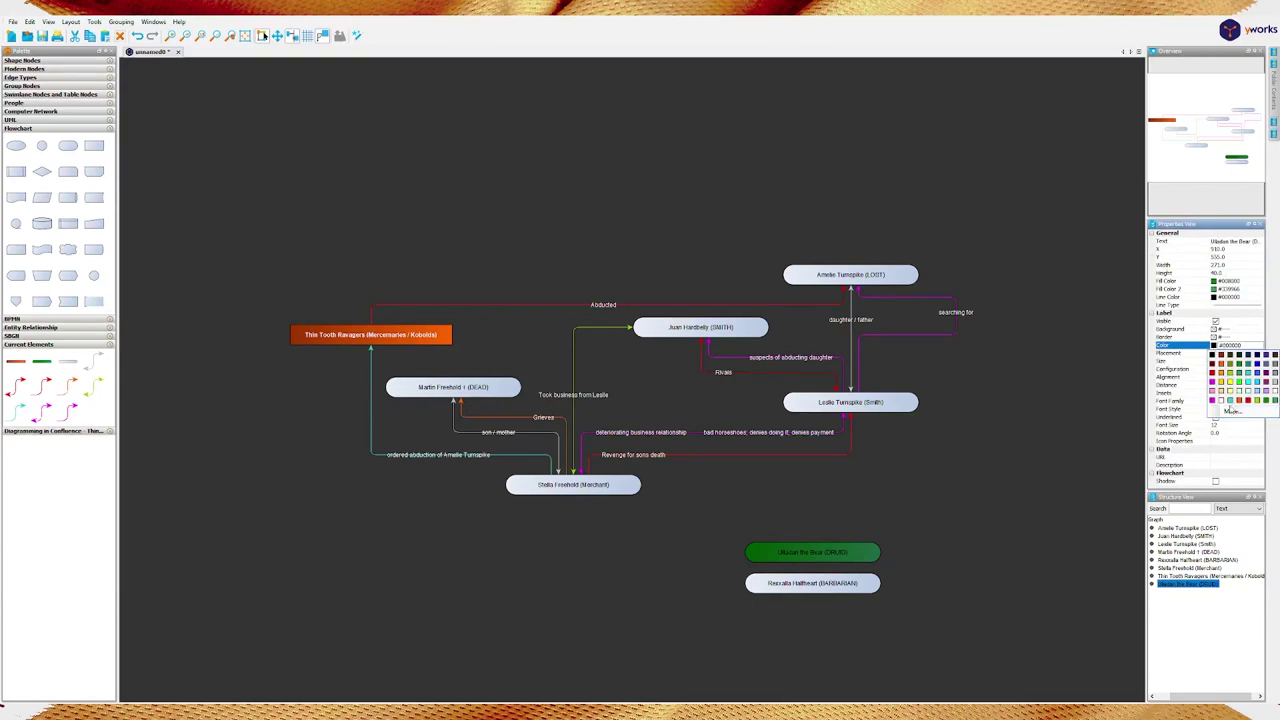
click(1221, 400)
click(1221, 410)
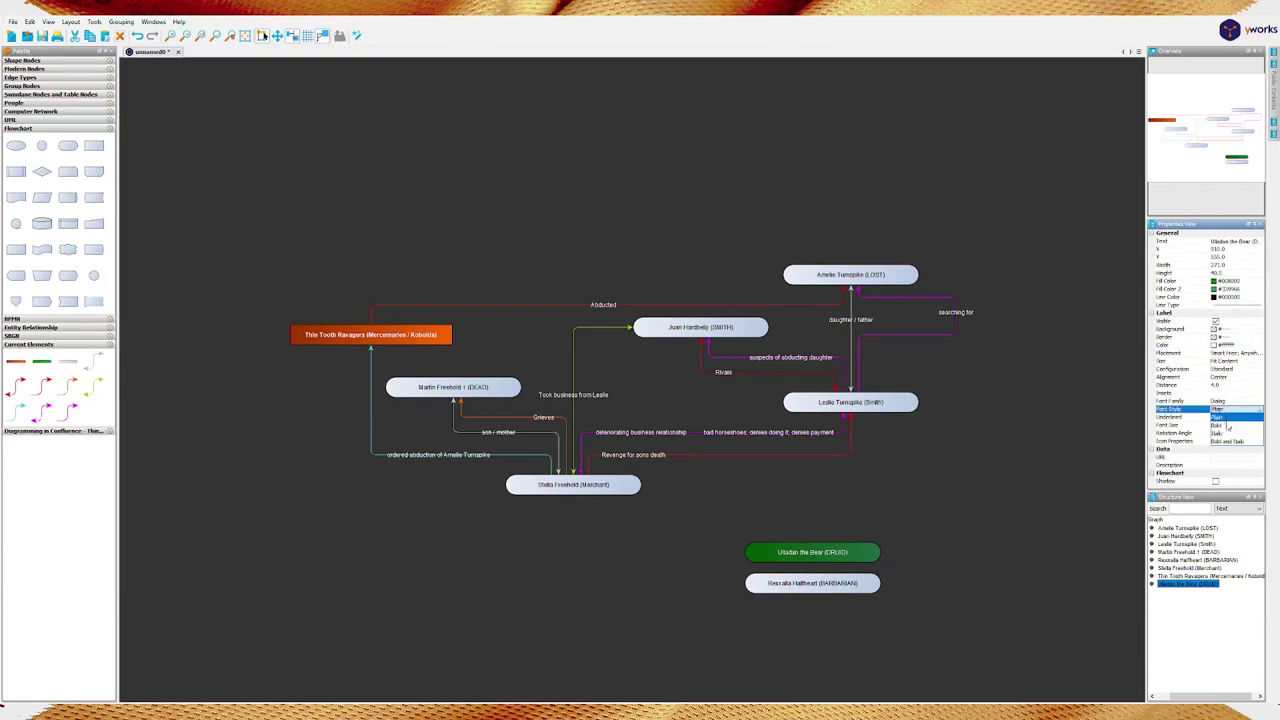
click(1227, 425)
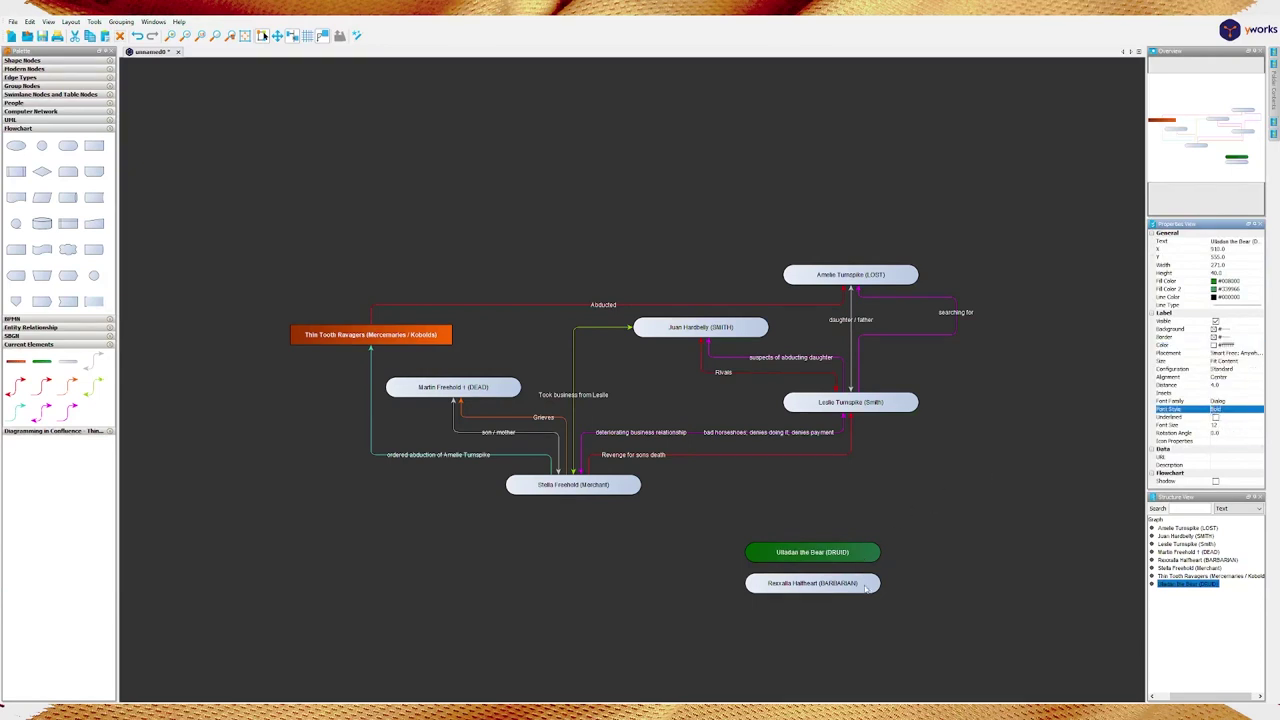
Delete the old unstyled Rexcalia Halfheart node
click(812, 583)
double_click(853, 583)
key(ctrl+c)
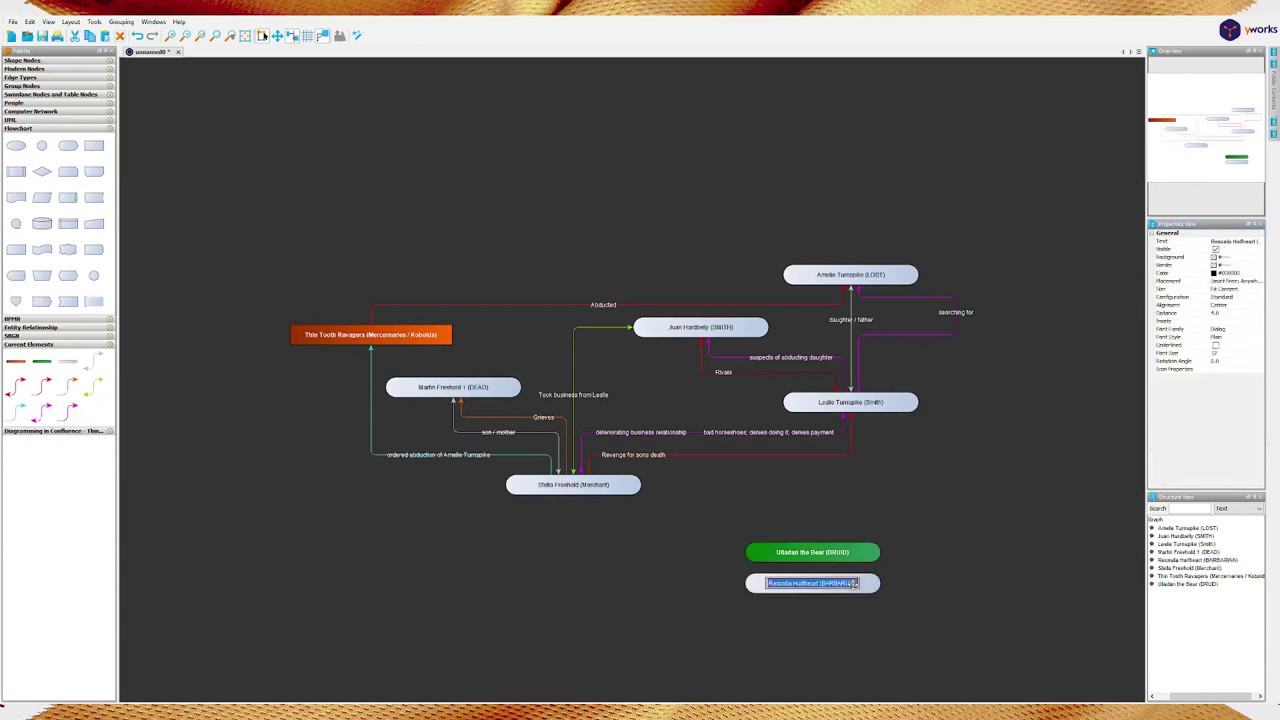
click(856, 584)
click(866, 589)
key(Delete)
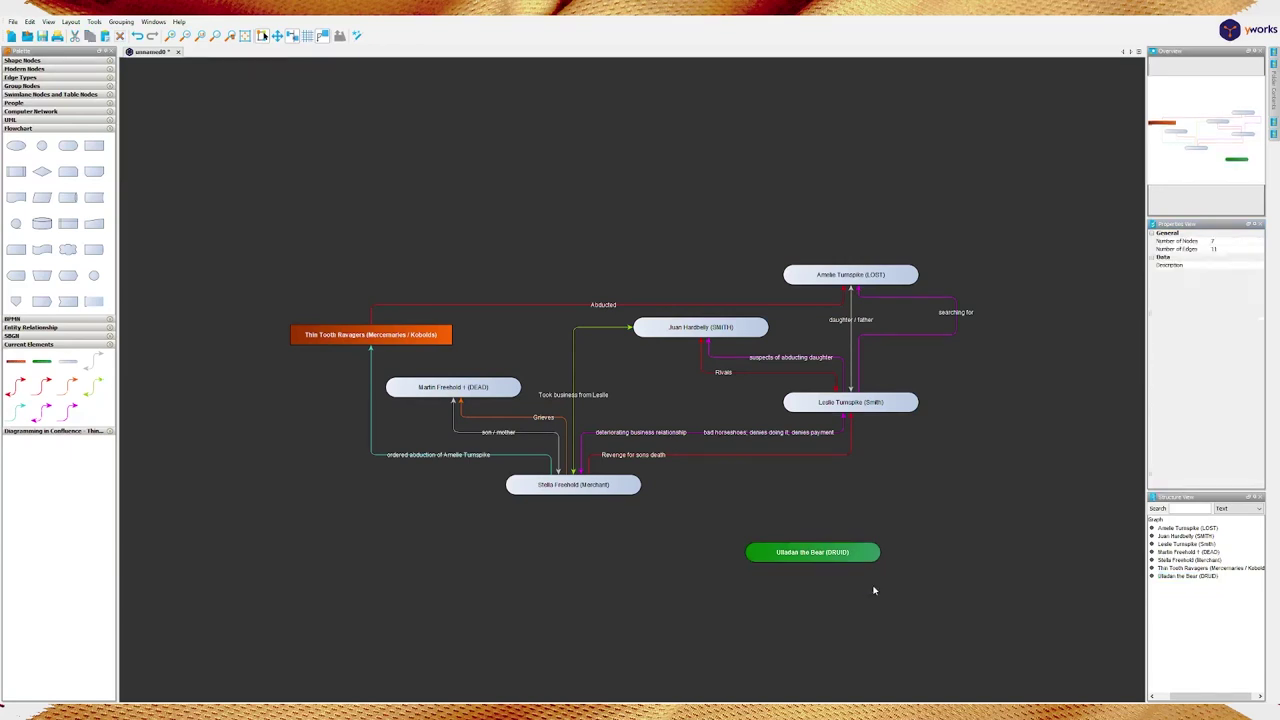
Duplicate the styled Ulladan node, relabel it 'Rexcalia Halfheart (BARBARIAN)', and align it beneath
click(853, 556)
key(ctrl+d)
key(F2)
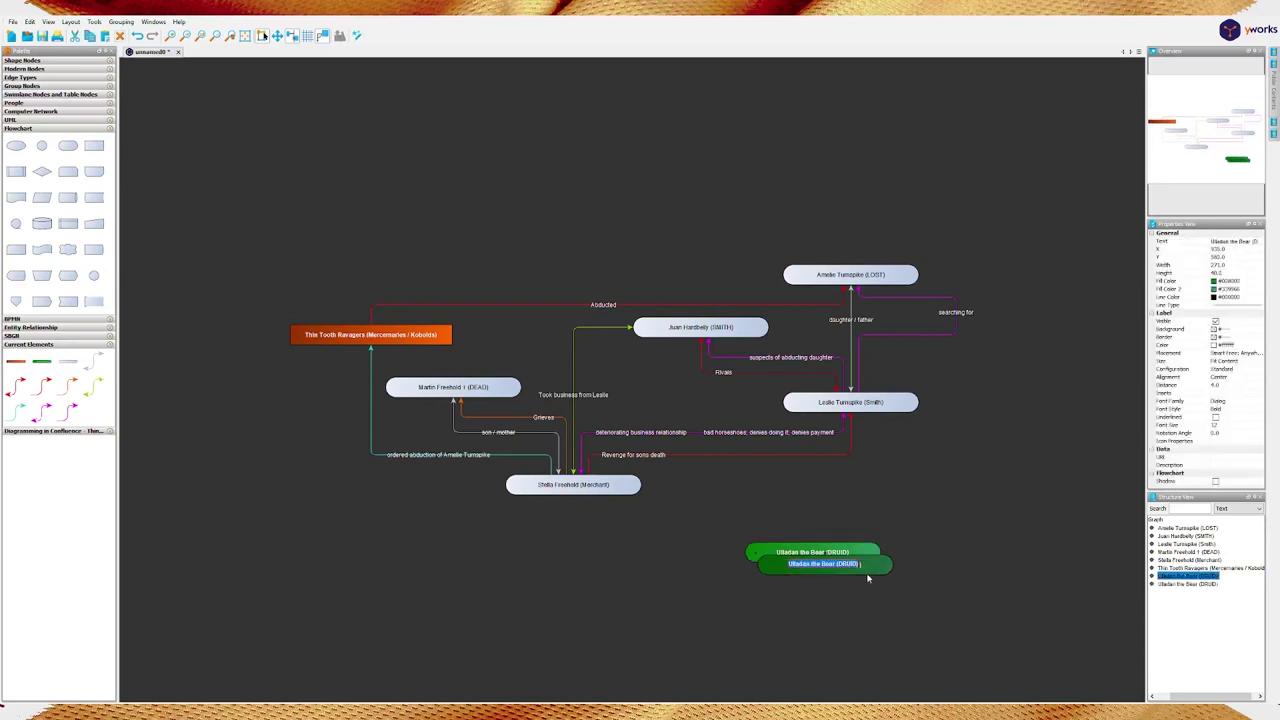
key(ctrl+v)
key(Return)
drag(880, 566, 867, 583)
click(914, 625)
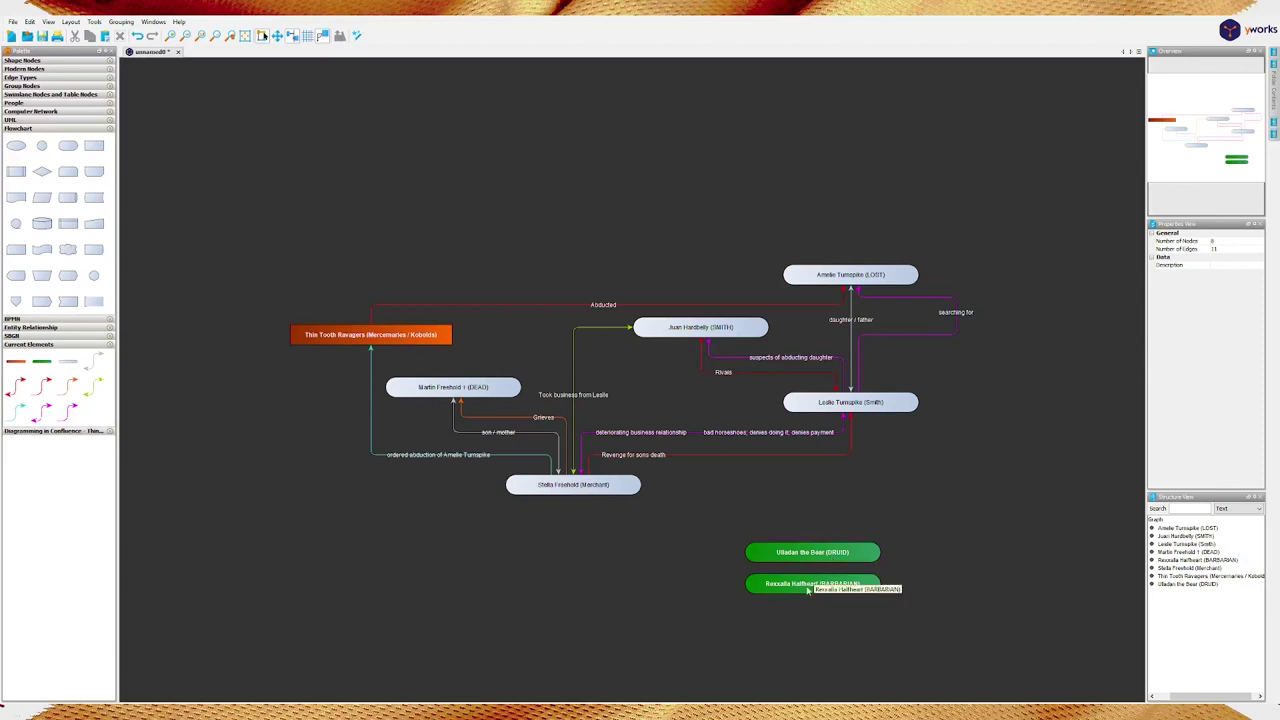
Connect Rexcalia to Juan Hardbelly with an olive edge labelled 'Hires'
mouse_move(808, 591)
mouse_down()
mouse_move(666, 376)
mouse_move(680, 332)
mouse_up()
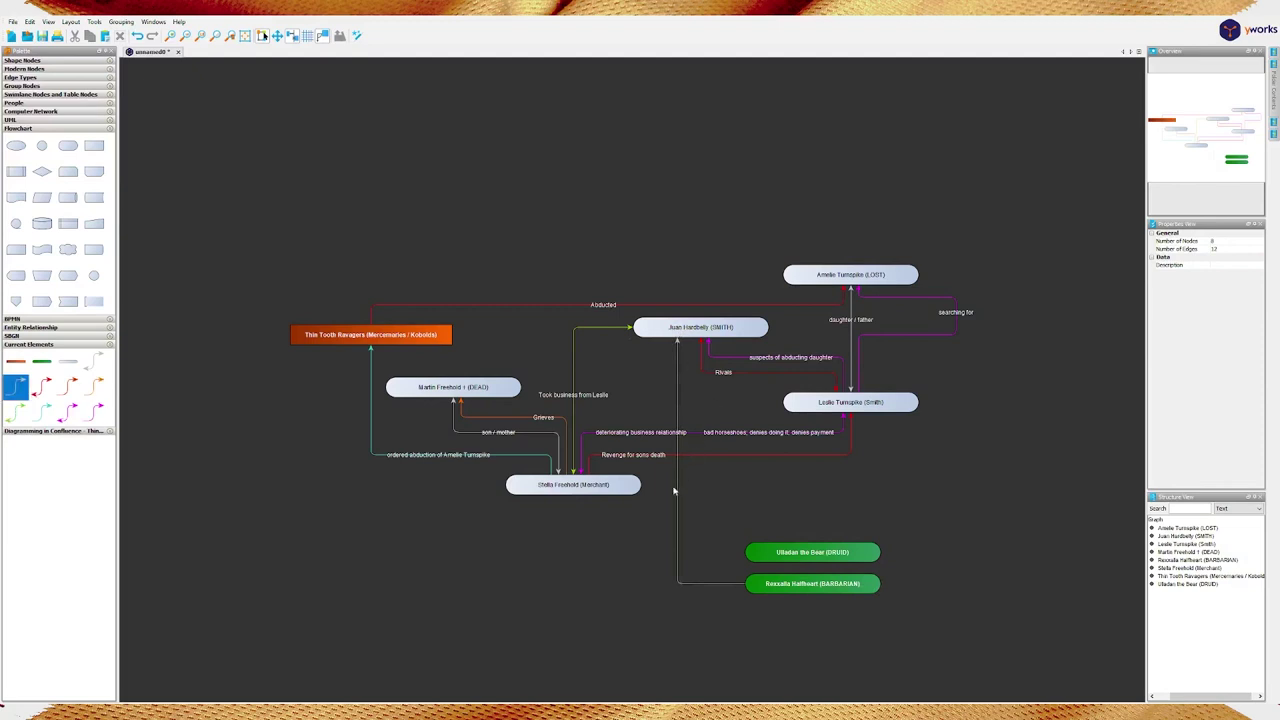
click(678, 491)
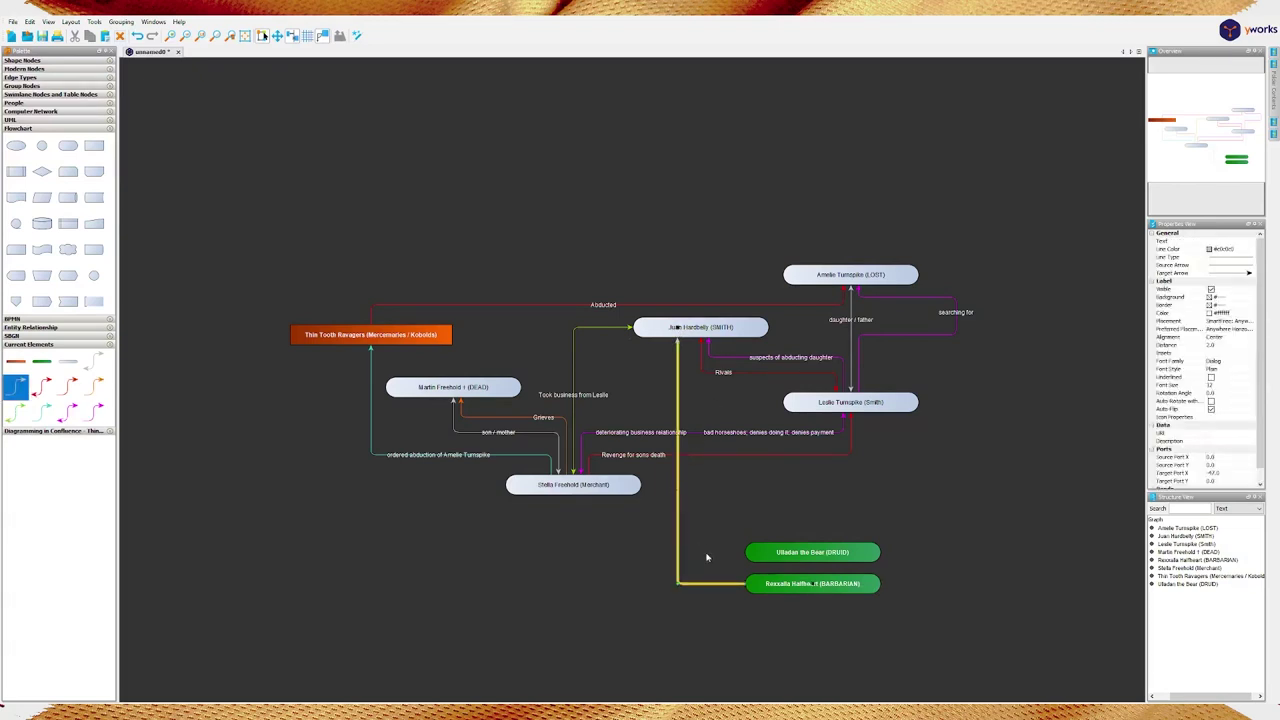
key(F2)
text(Hires)
key(Return)
click(1210, 249)
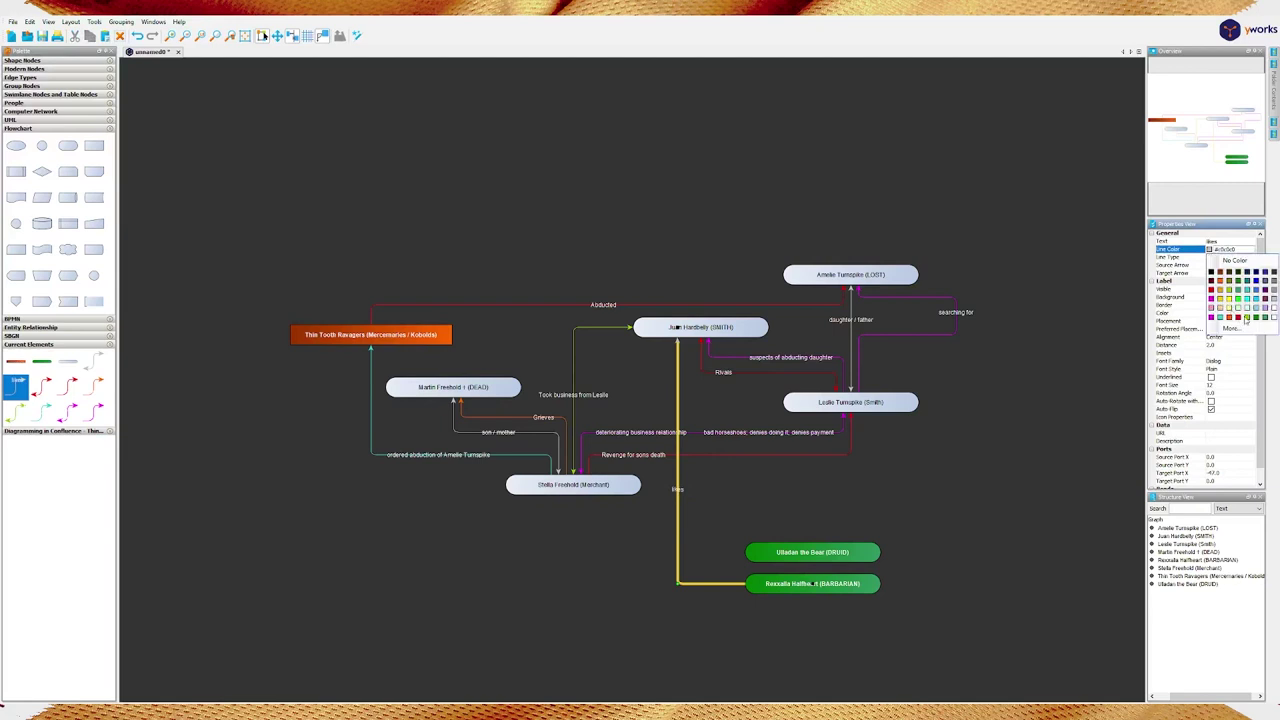
click(1246, 319)
click(729, 506)
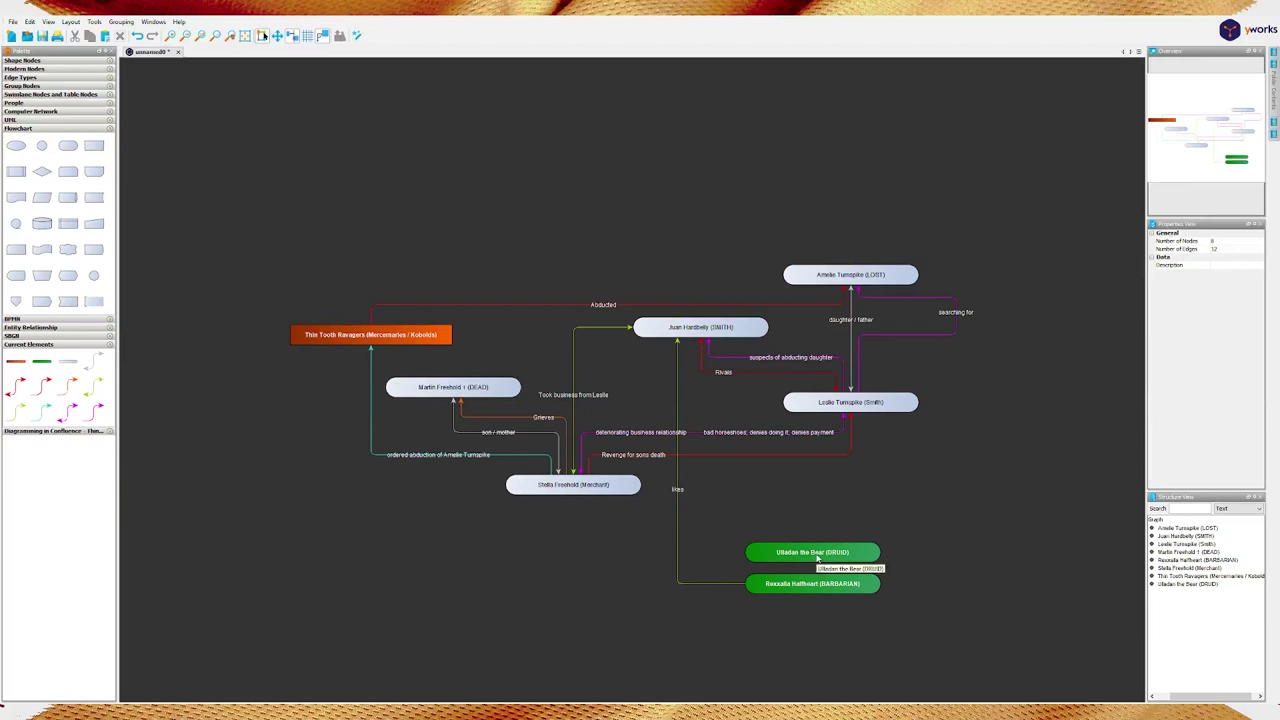
Connect Leslie to Ulladan with a magenta edge labelled 'suspicious'
drag(868, 405, 868, 550)
text(suspicio)
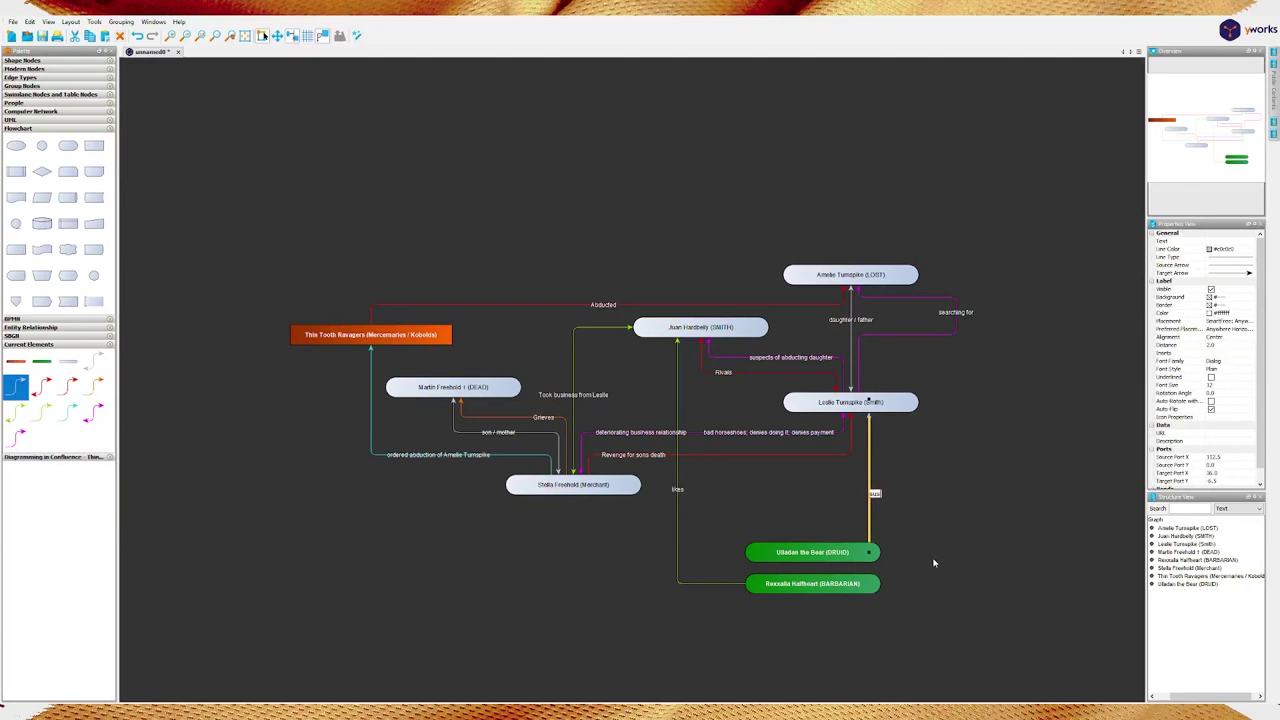
text(us)
key(Return)
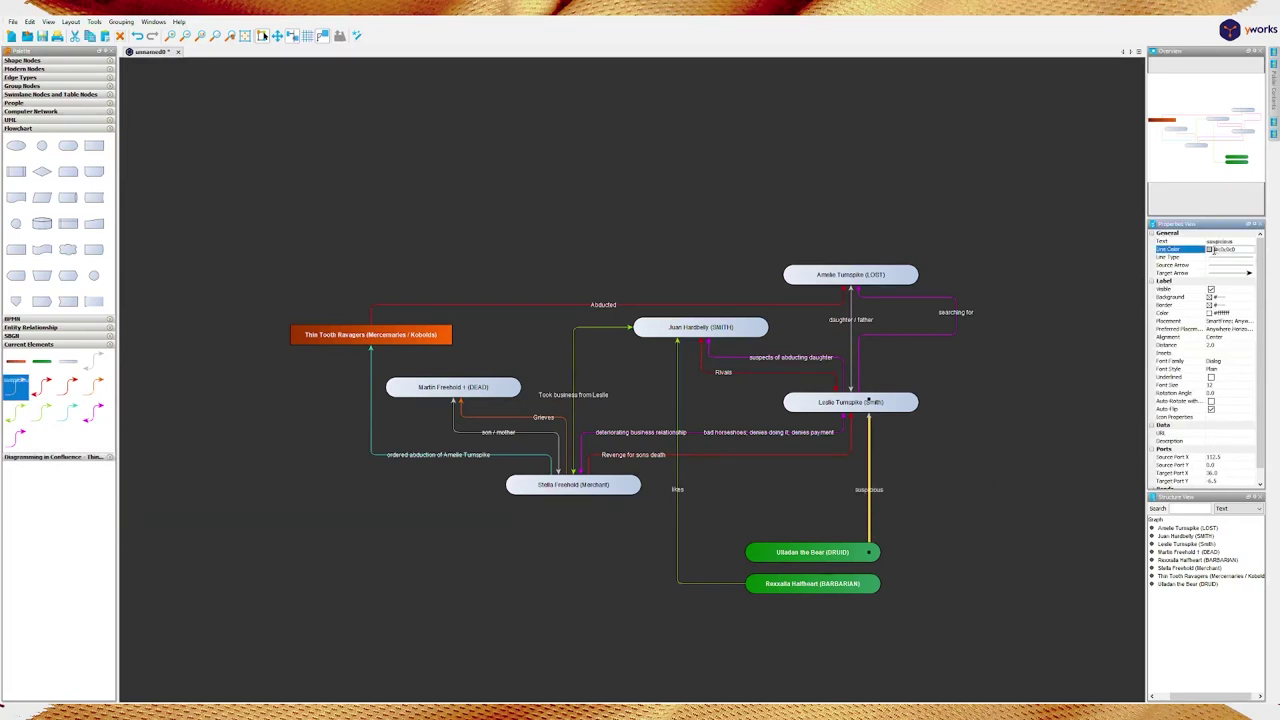
click(1214, 250)
click(1214, 250)
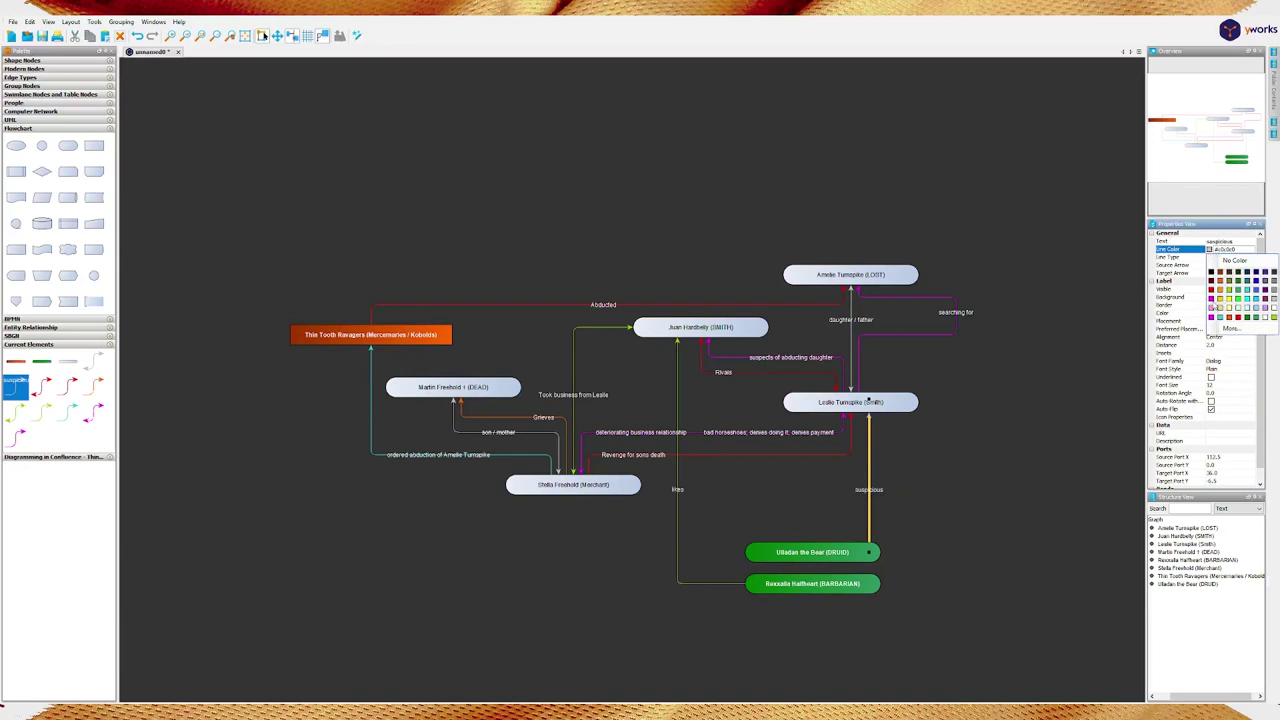
click(1211, 316)
click(930, 507)
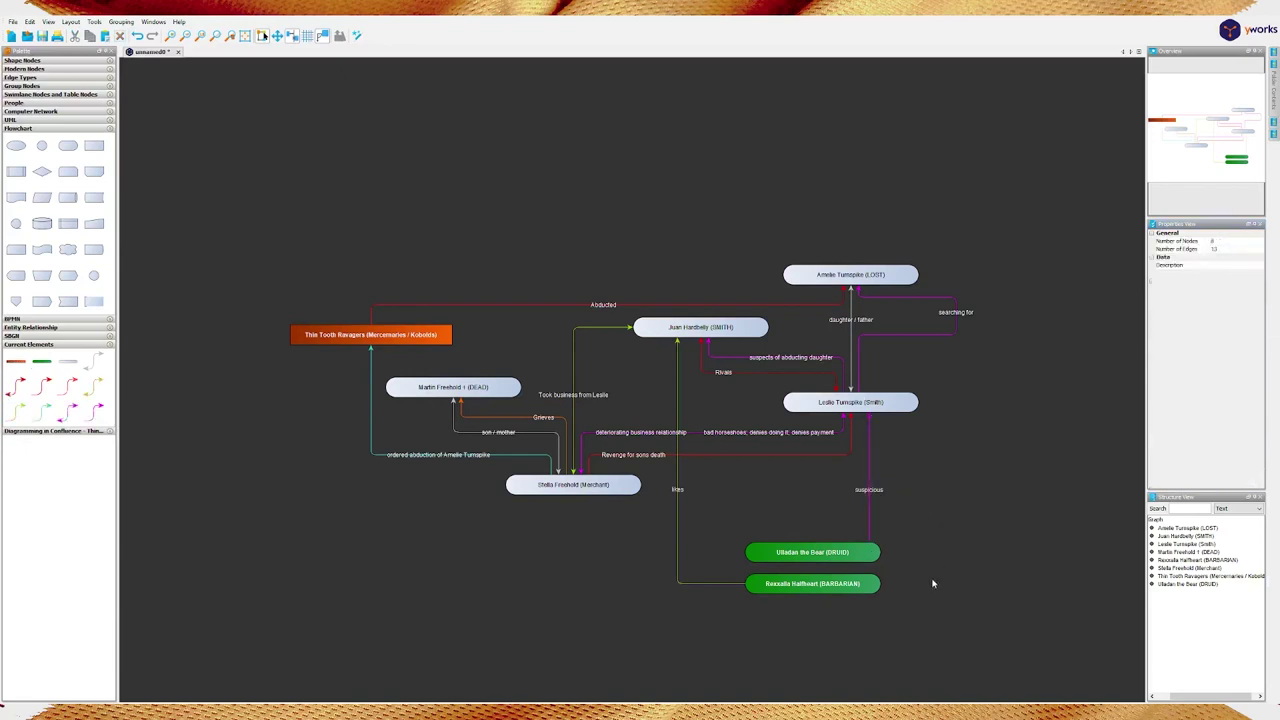
Group the Ulladan and Rexcalia nodes together and label the group 'Party'
click(846, 560)
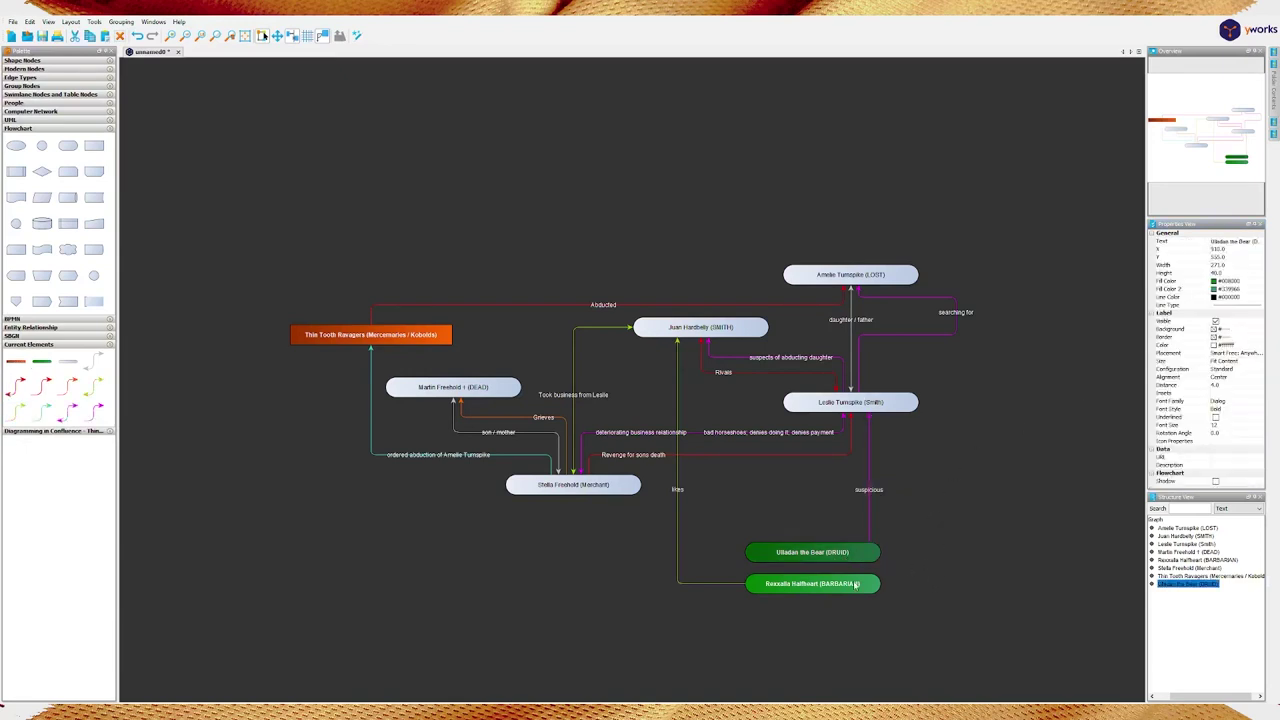
shift+click(855, 584)
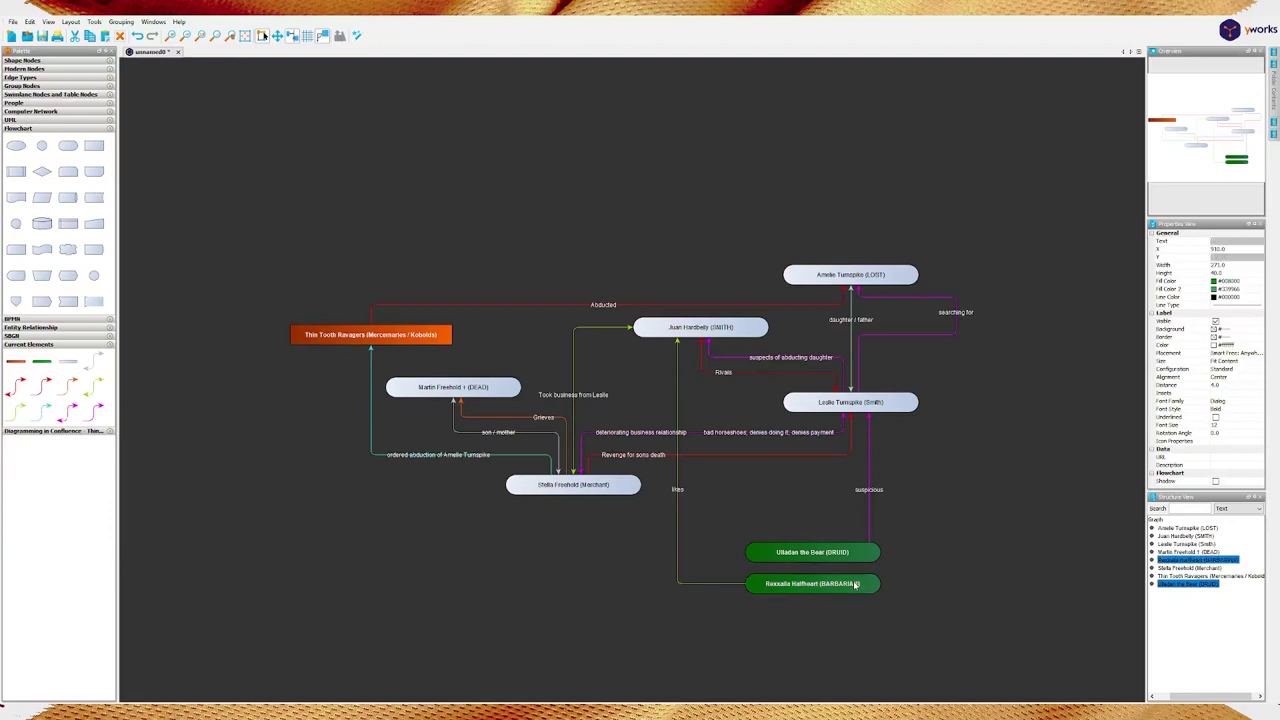
click(935, 575)
click(873, 559)
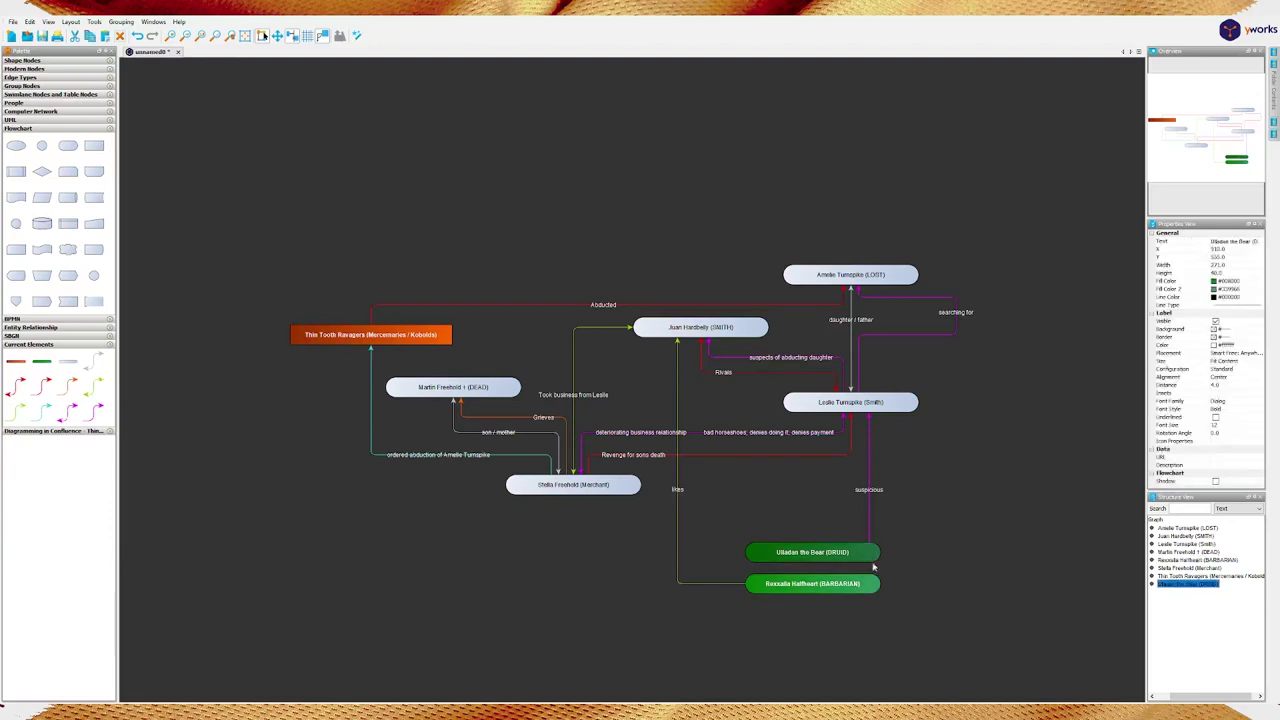
shift+click(871, 585)
click(886, 566)
click(873, 553)
shift+click(871, 560)
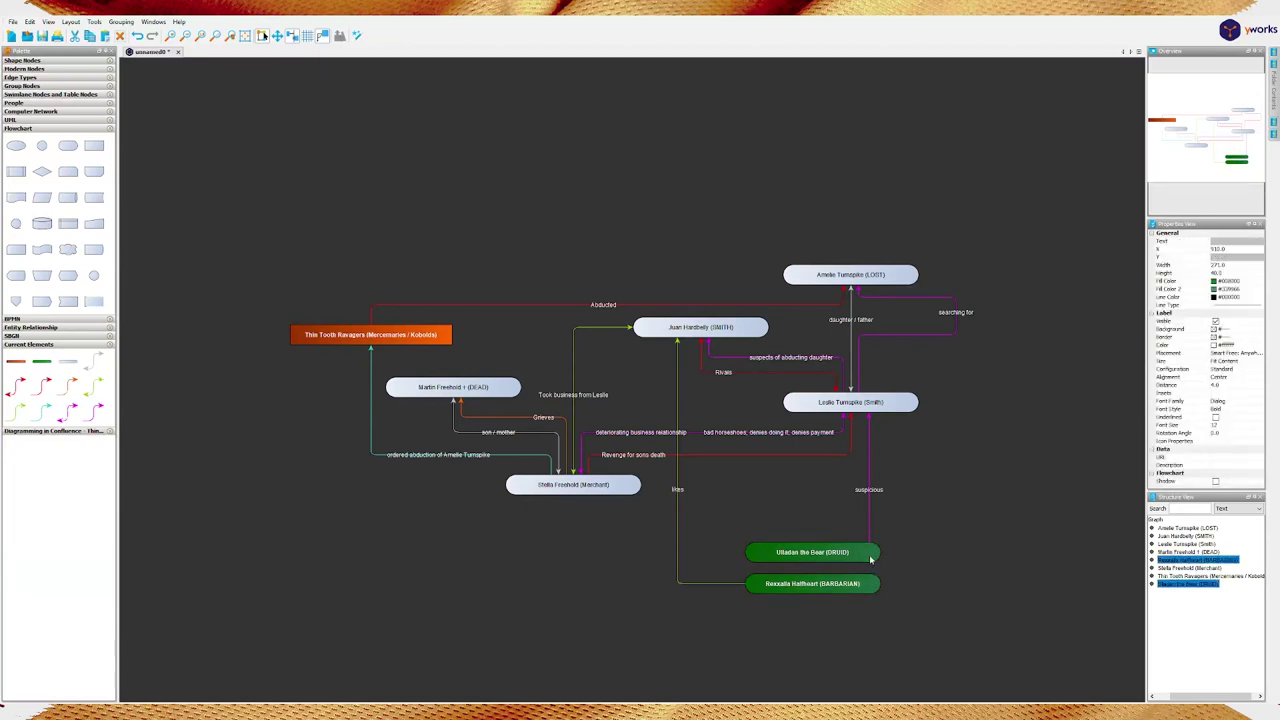
right_click(872, 548)
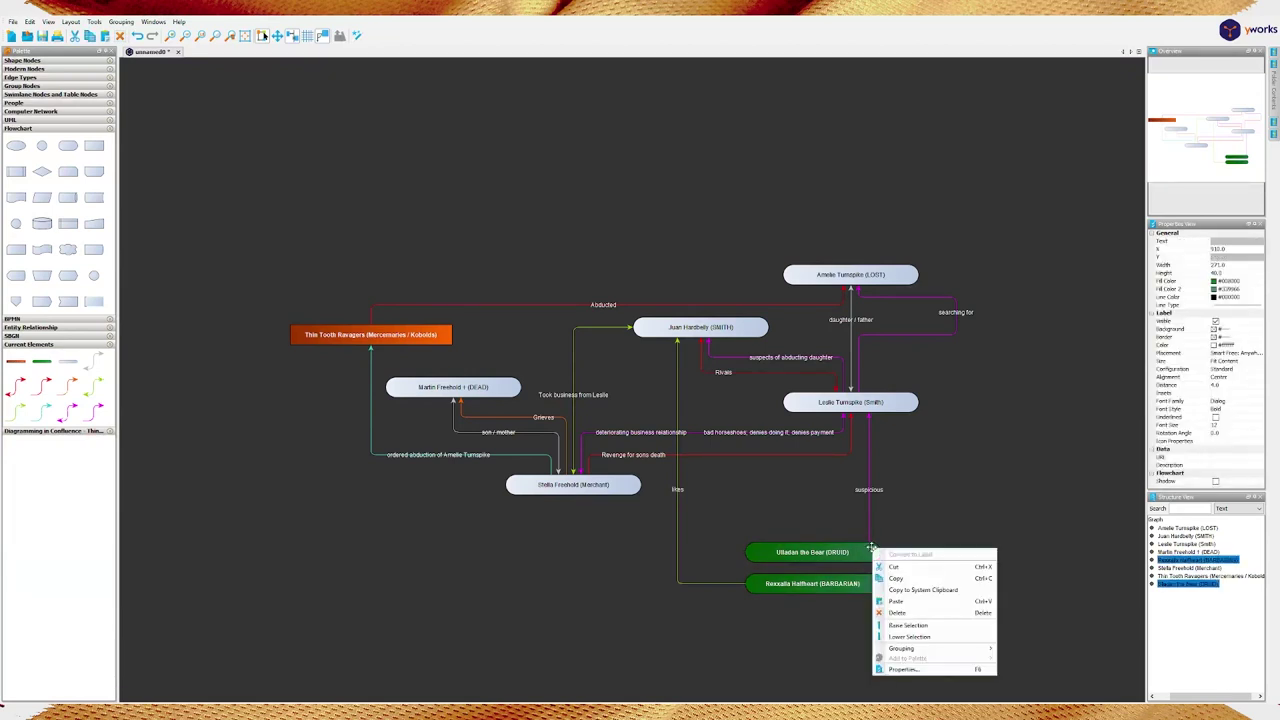
mouse_move(922, 648)
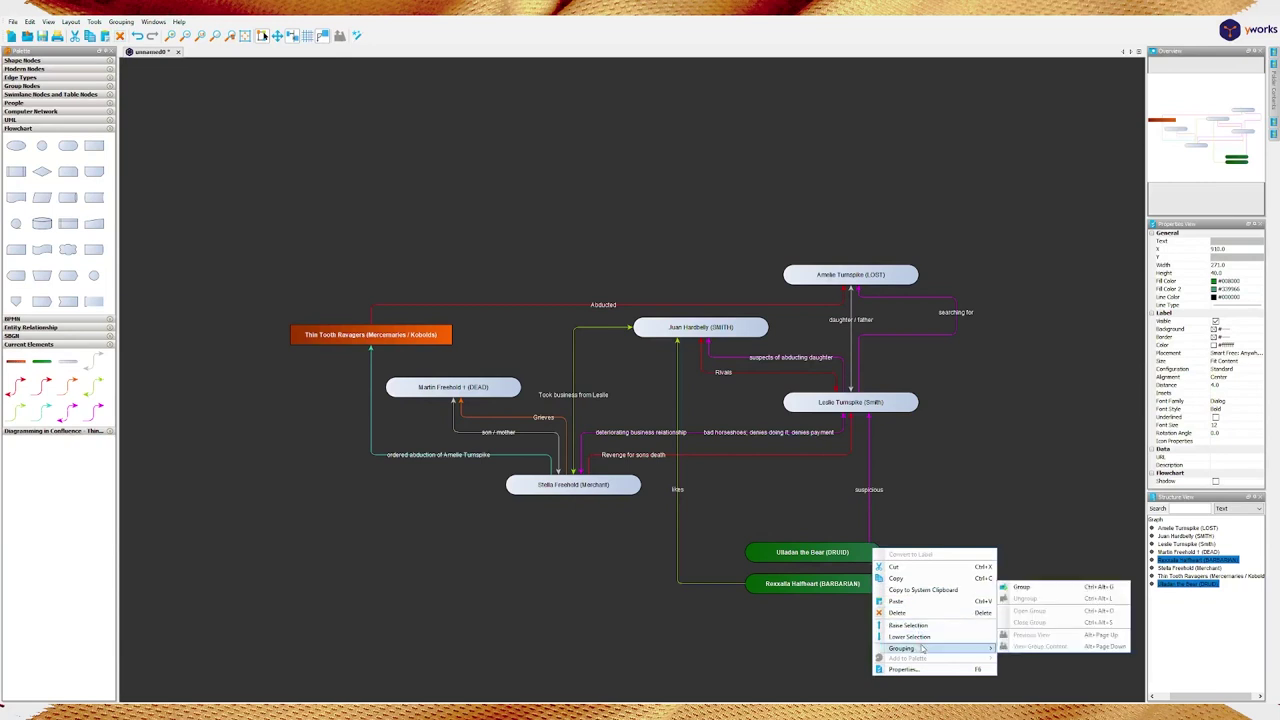
click(1044, 587)
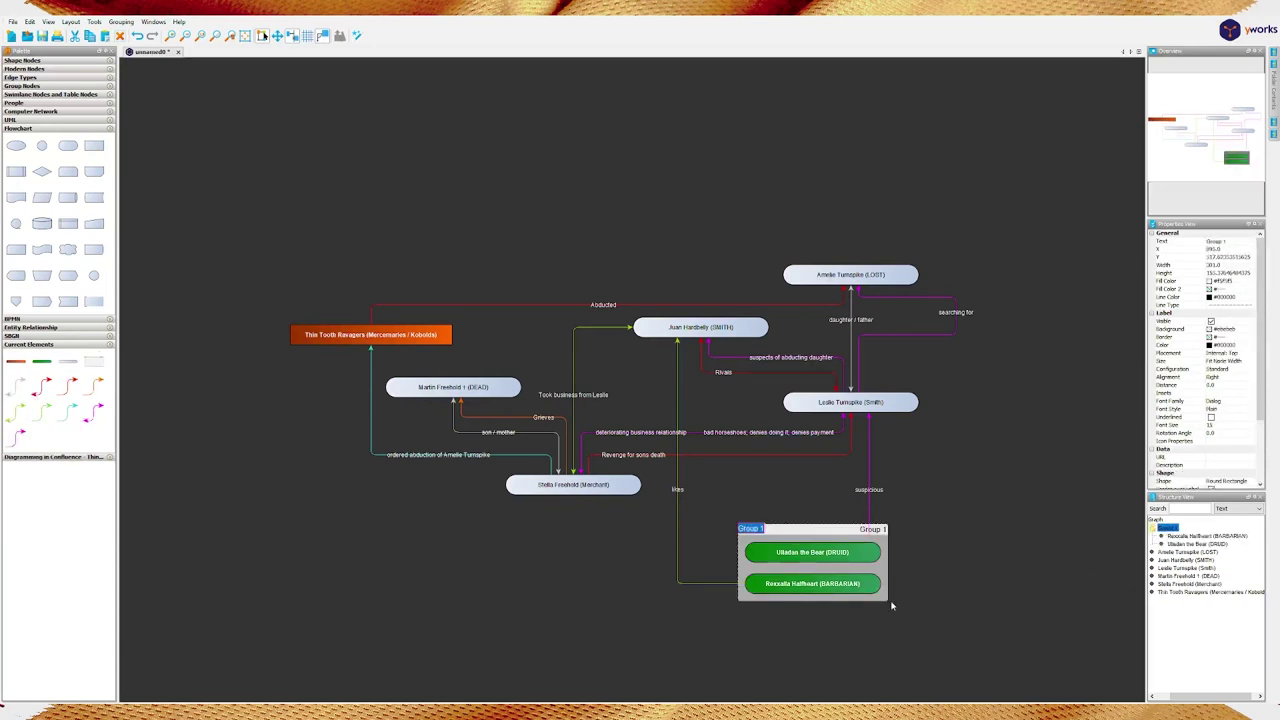
text(Party)
key(Return)
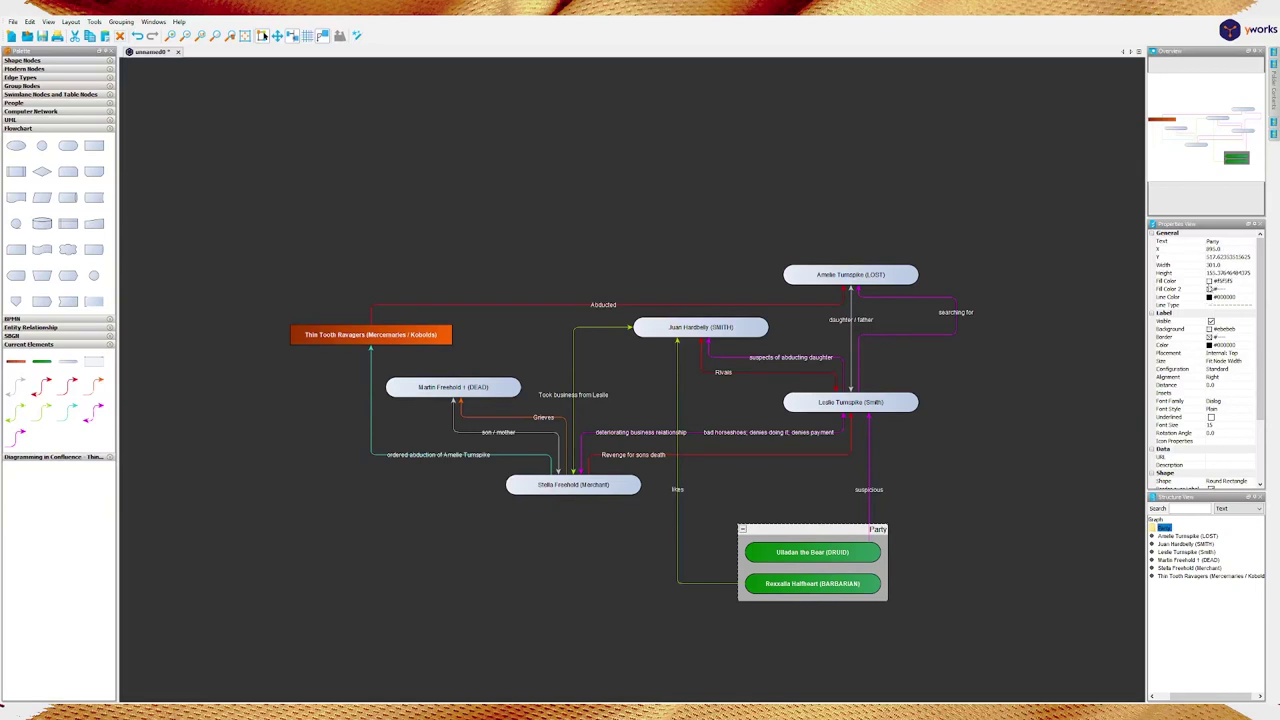
Make the Party group's fill transparent with a green dashed border
click(1213, 283)
click(1229, 300)
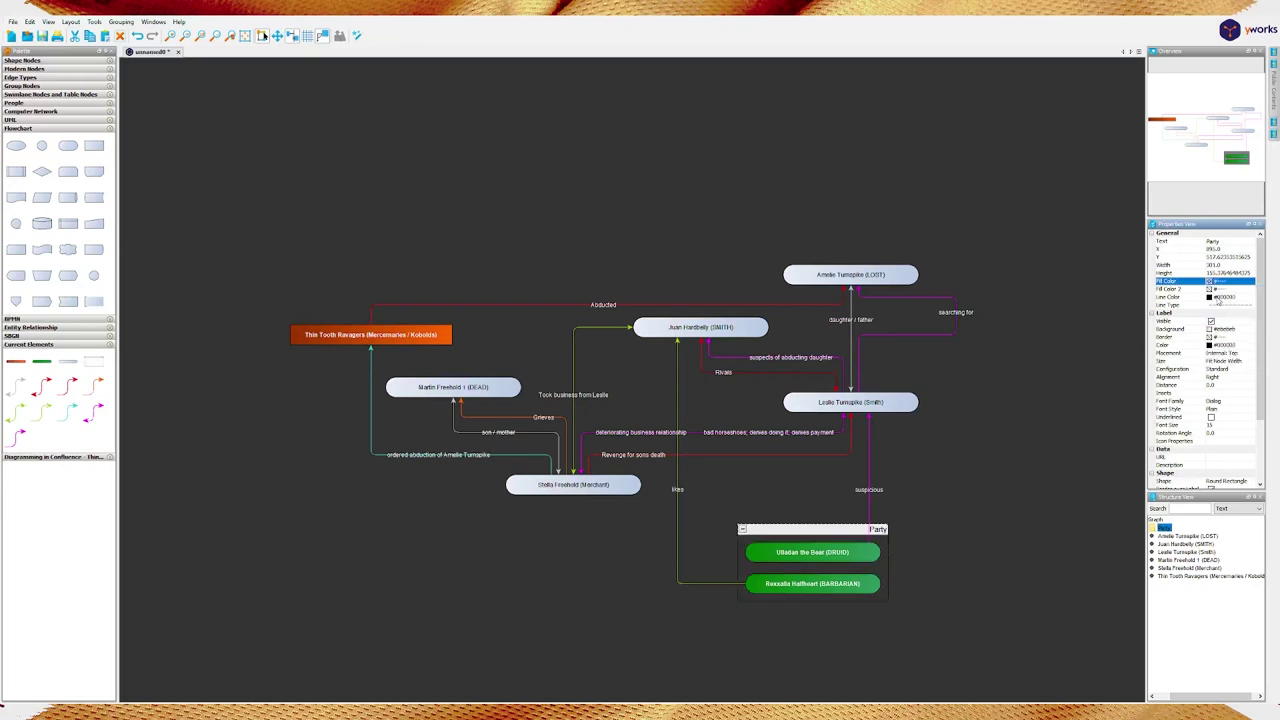
click(1211, 300)
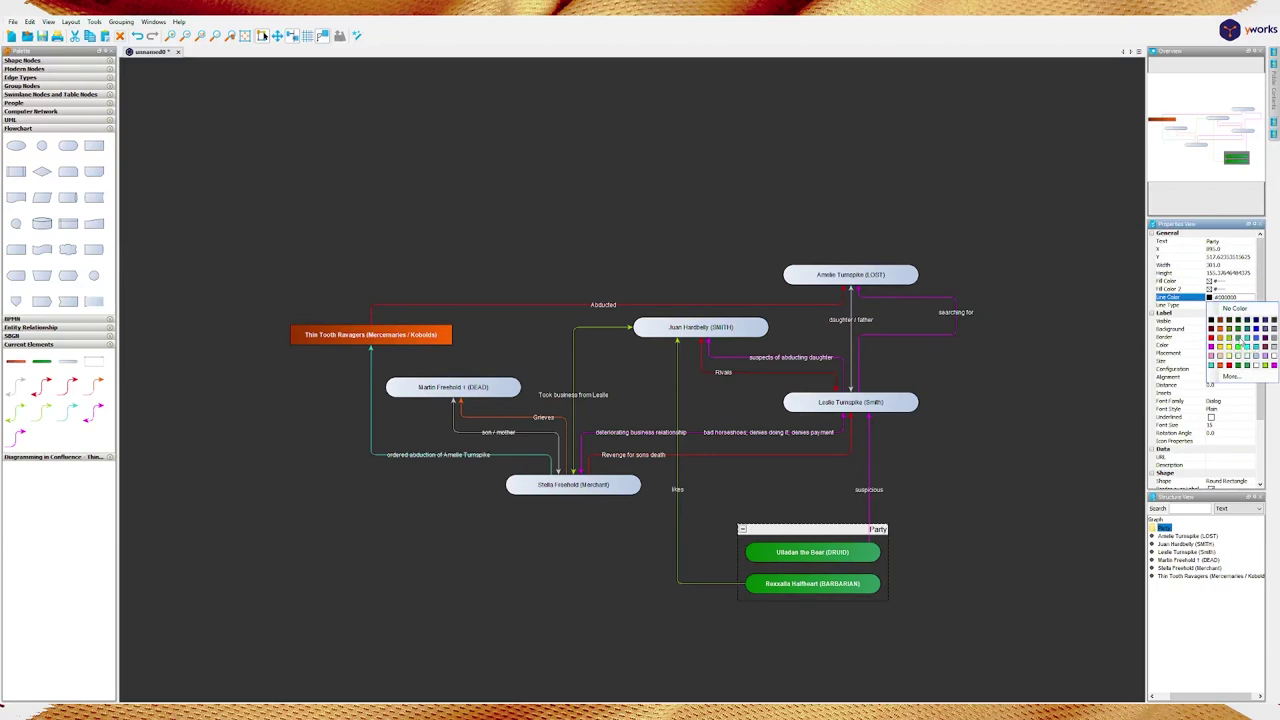
click(1239, 340)
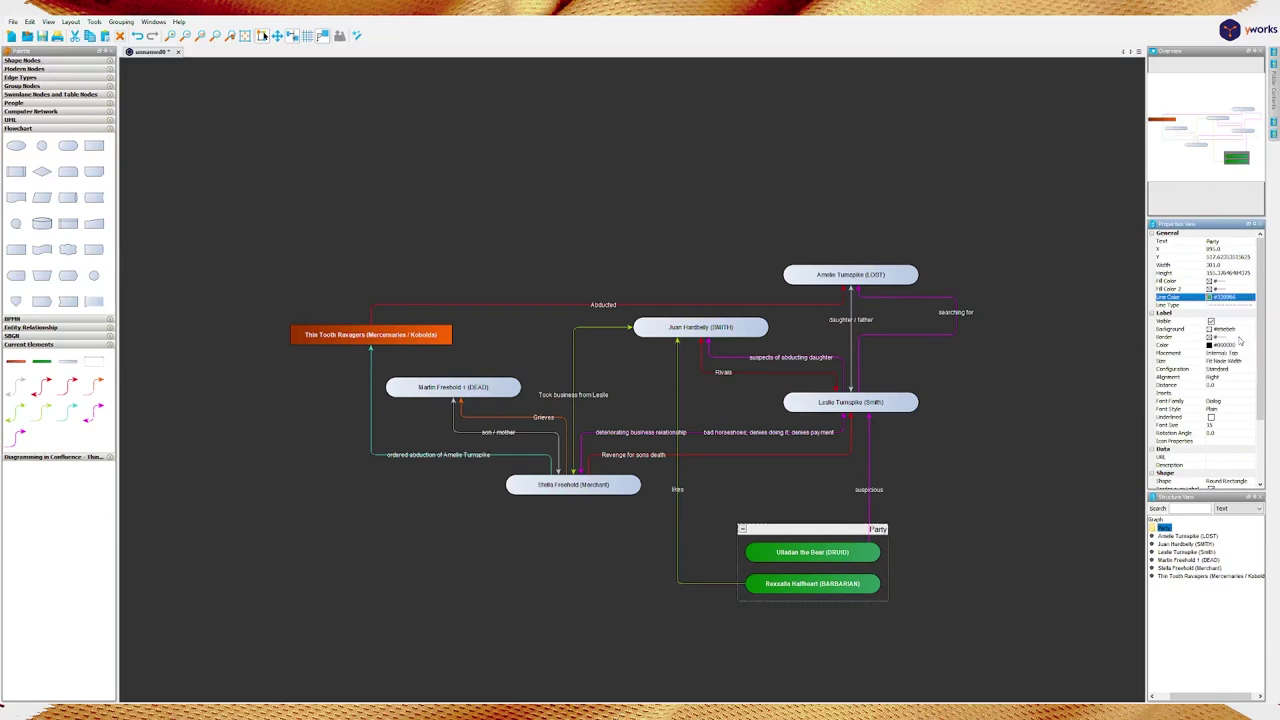
click(1236, 305)
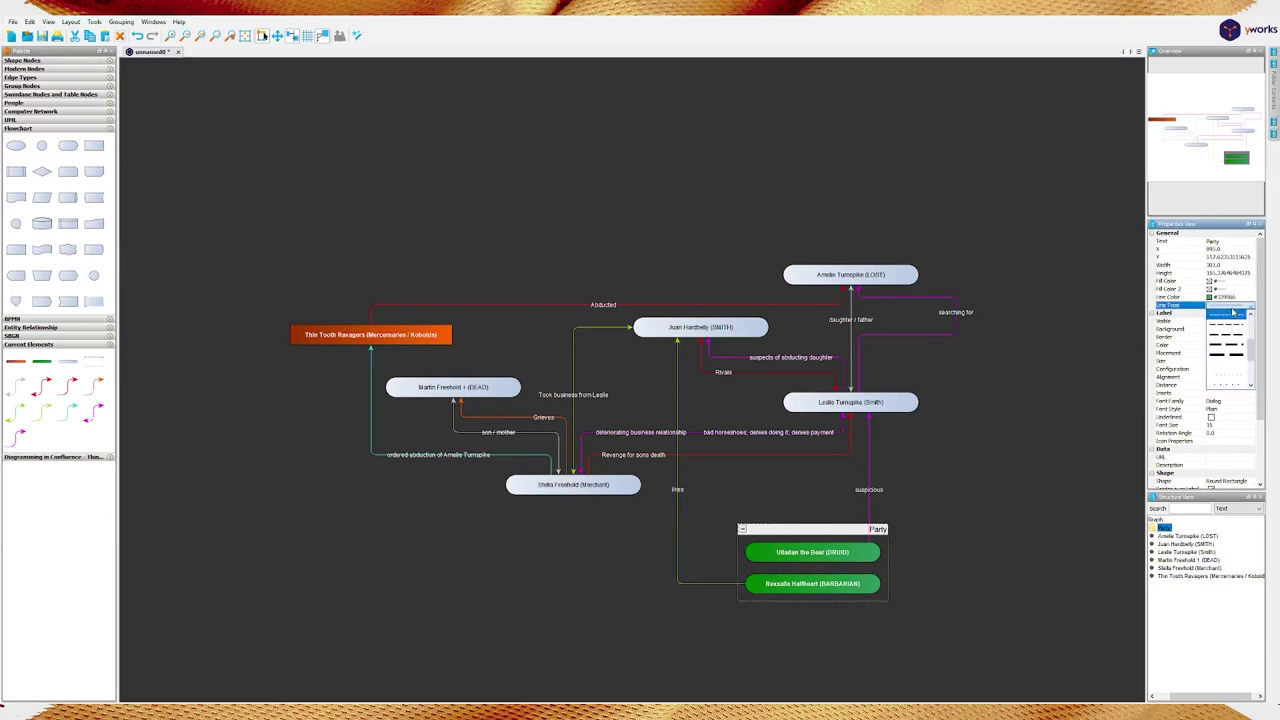
click(1234, 334)
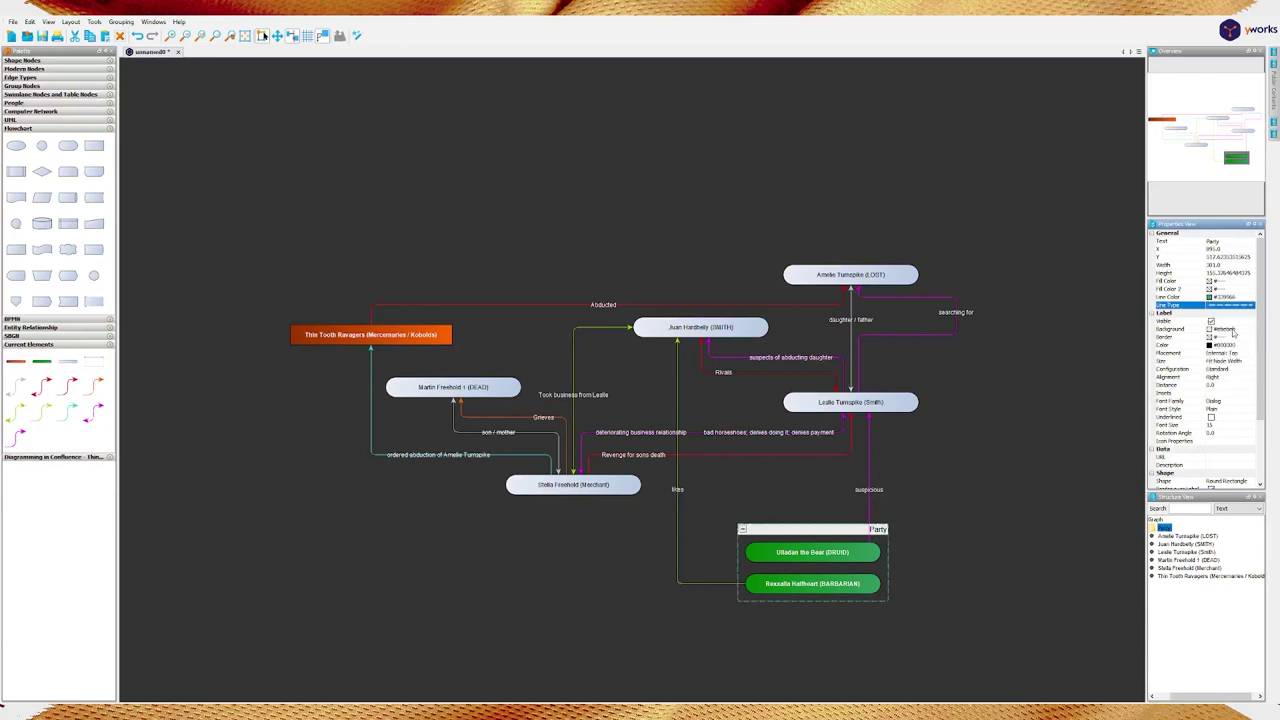
Give the Party header a green background with bold white text, nudging the group slightly
click(1211, 330)
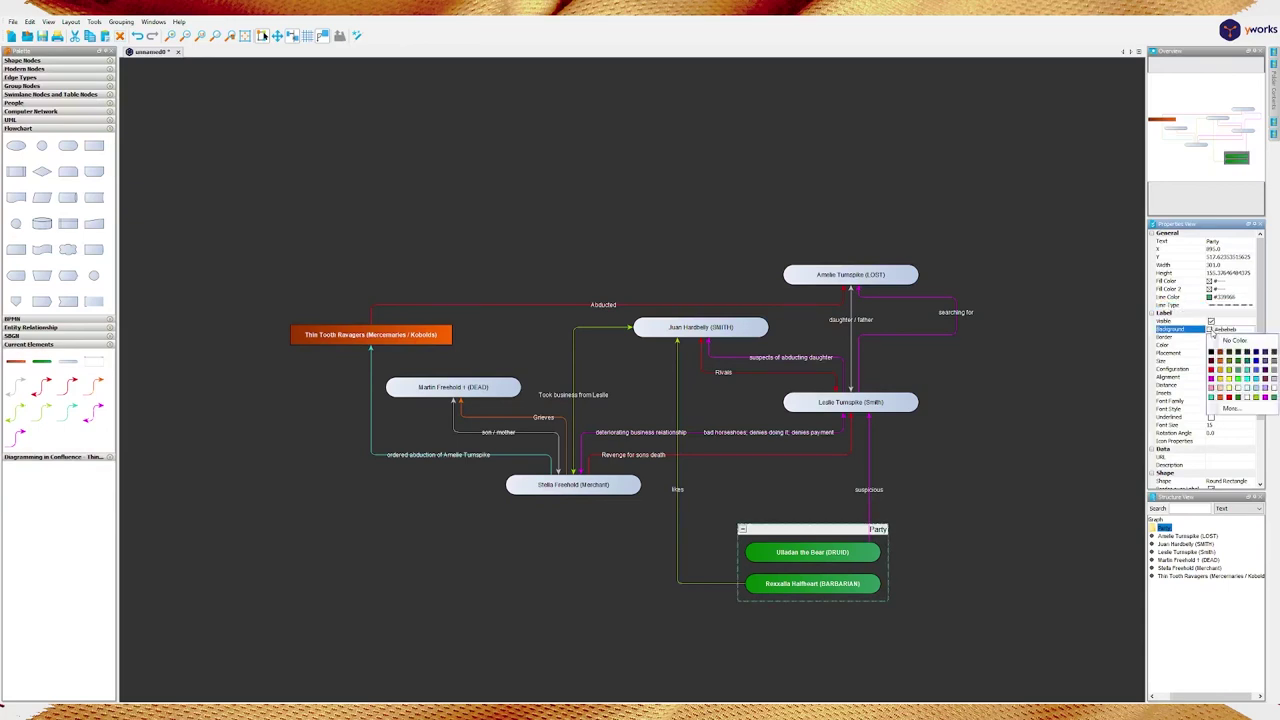
click(1240, 374)
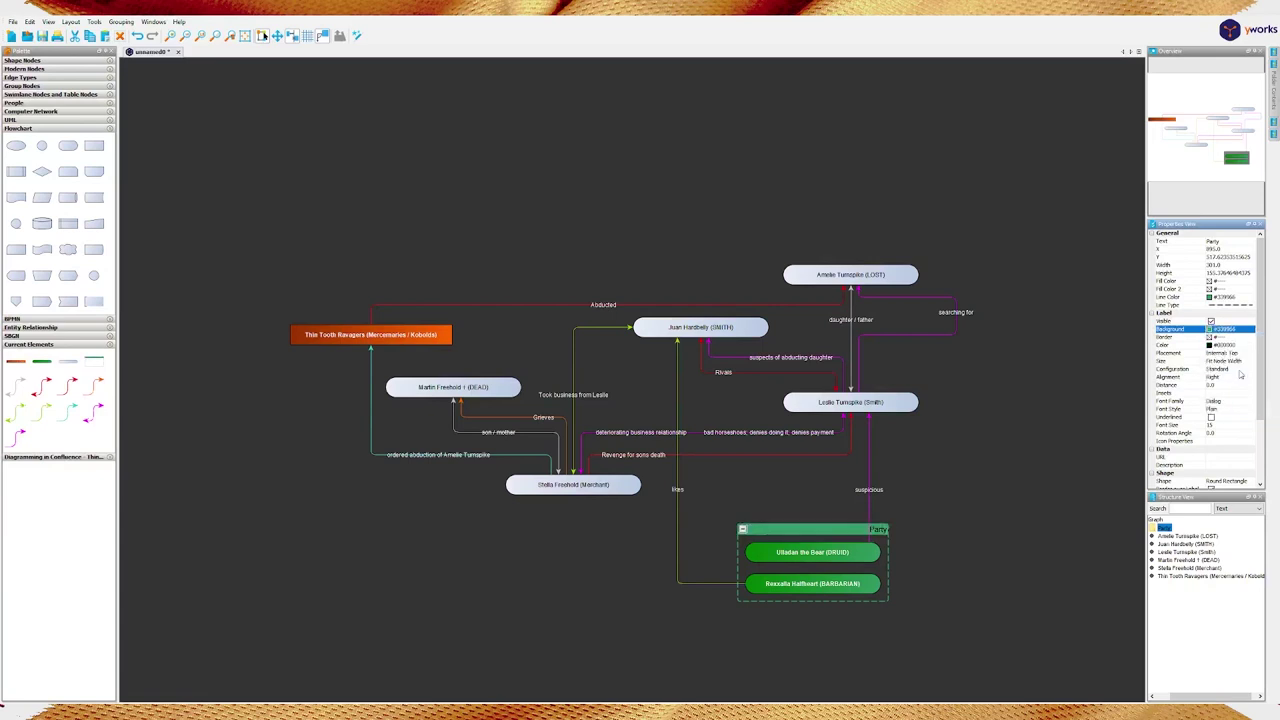
click(1222, 344)
click(1212, 345)
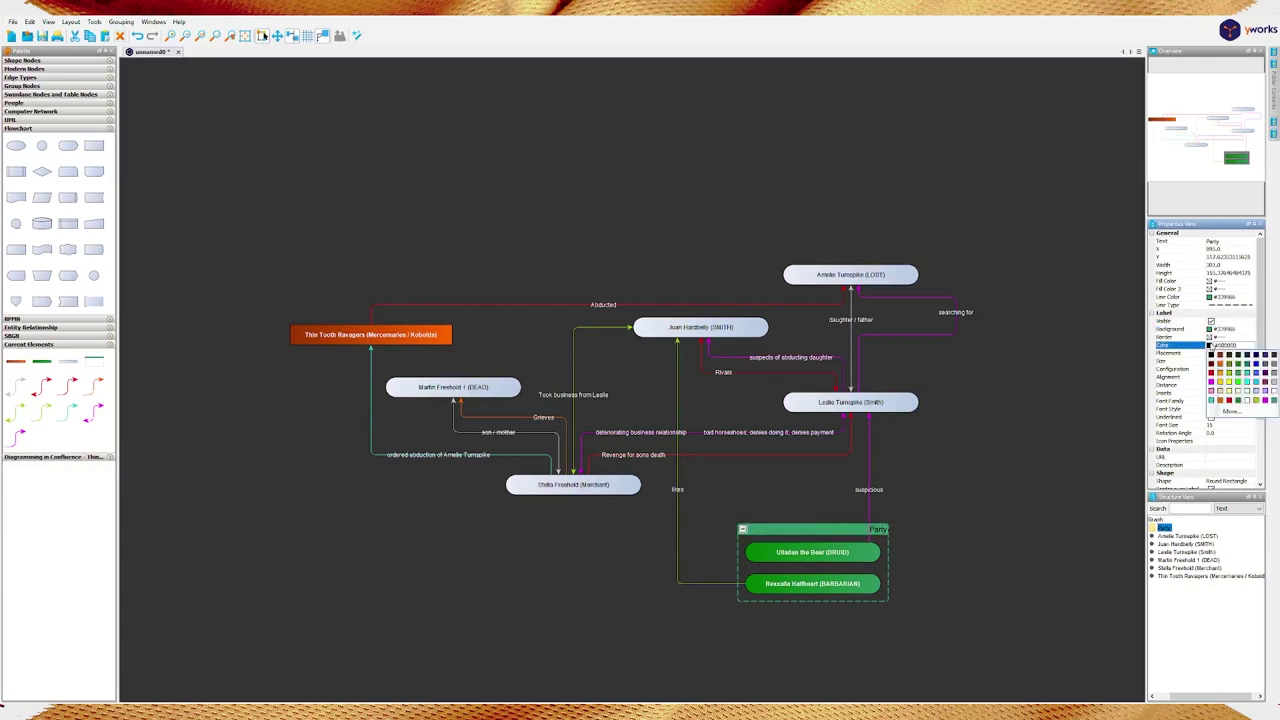
click(1273, 397)
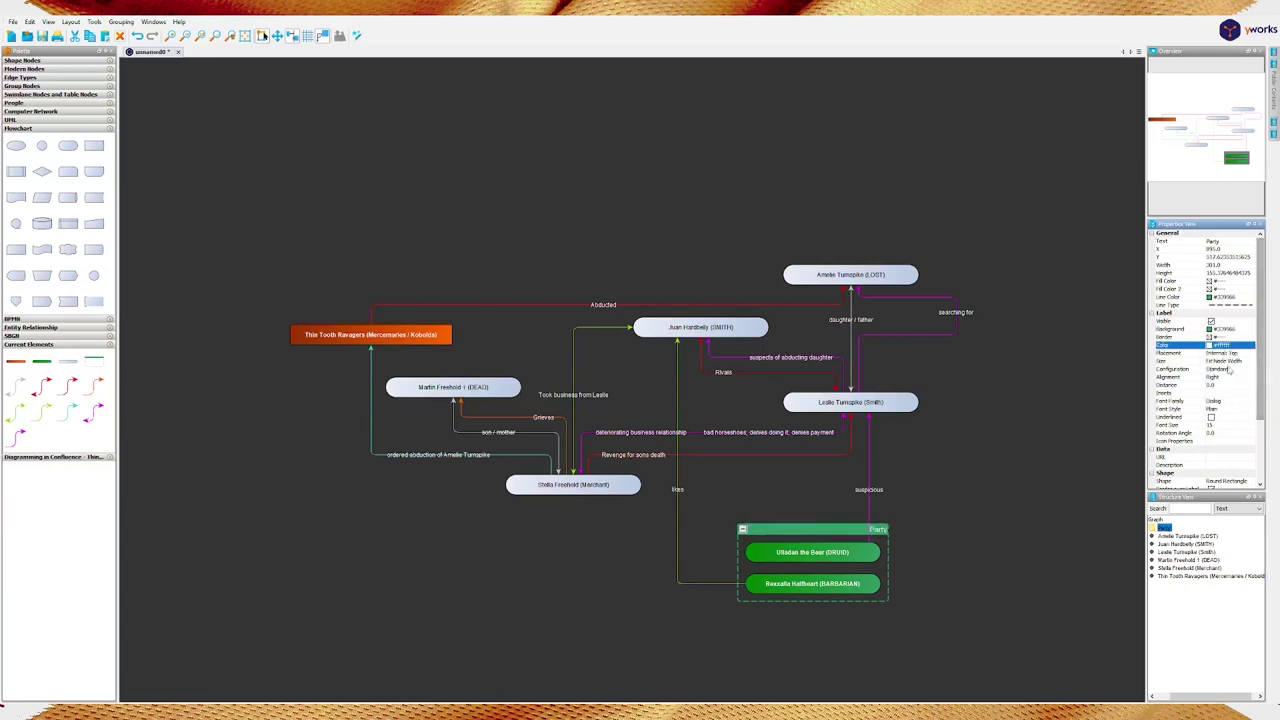
click(1218, 410)
click(1224, 433)
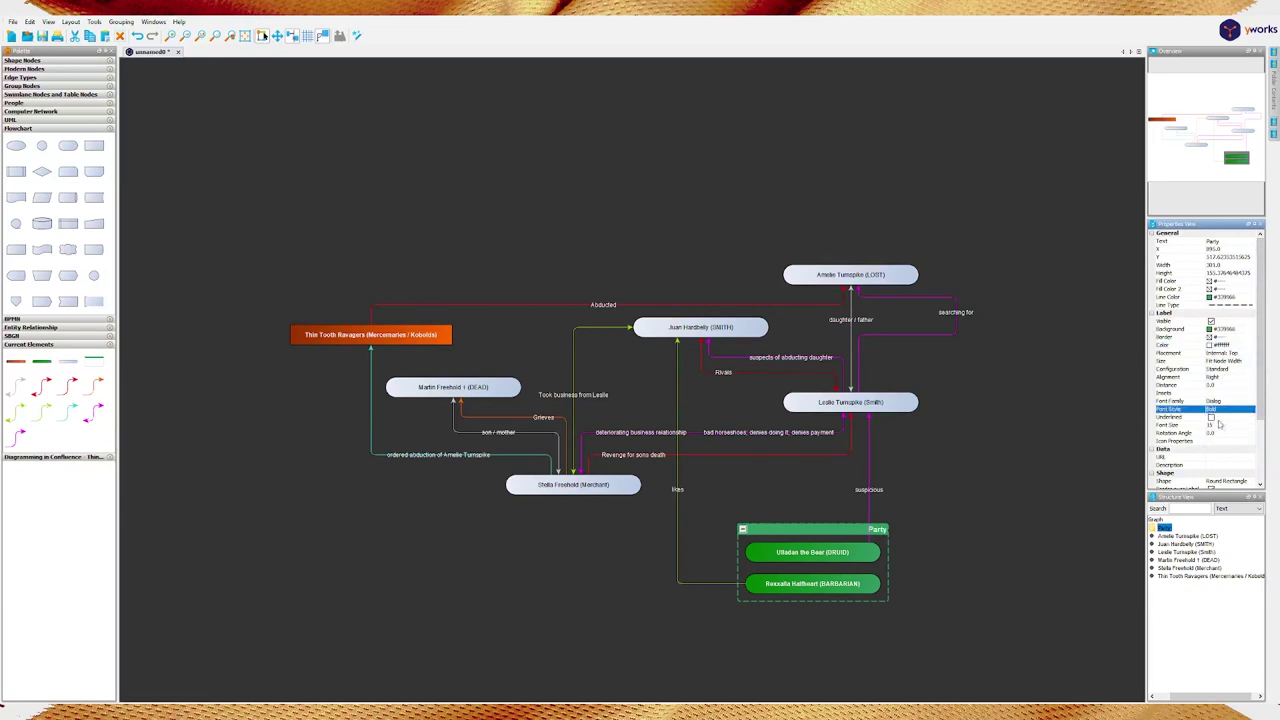
drag(805, 532, 784, 553)
click(956, 566)
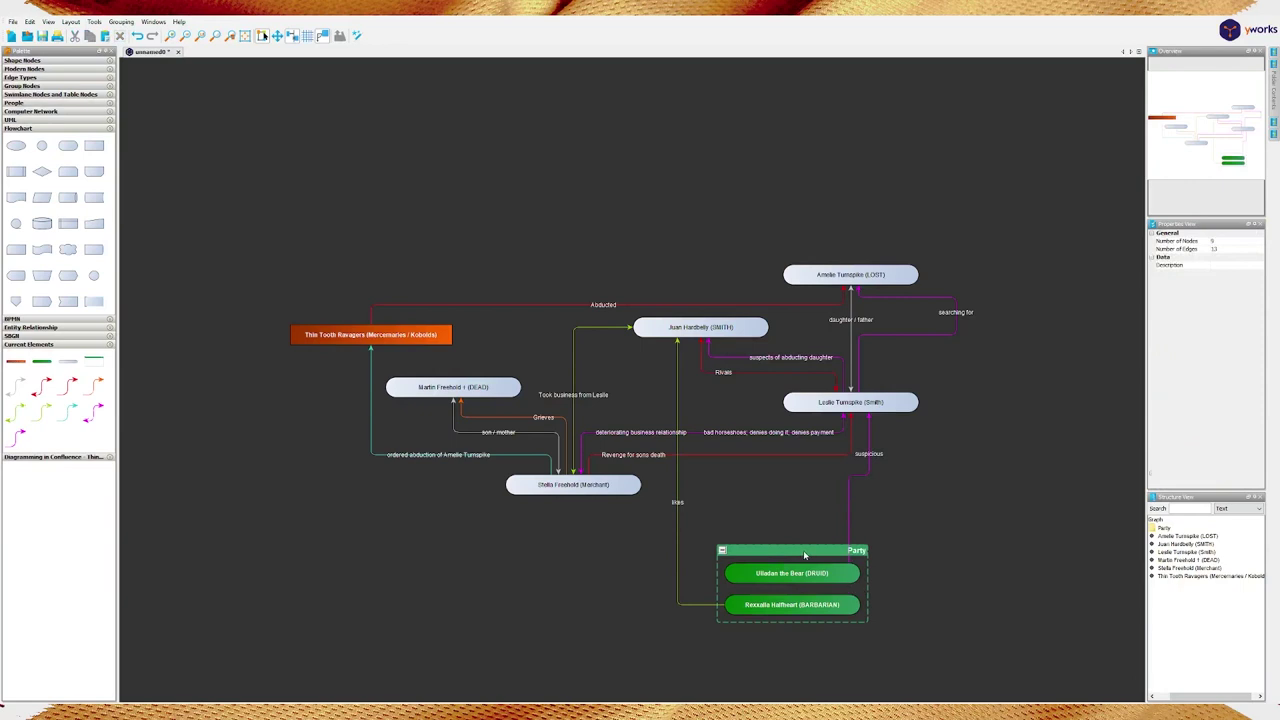
Connect the Party group to Leslie Turnpike with an edge labelled 'agrees to help'
drag(805, 555, 800, 405)
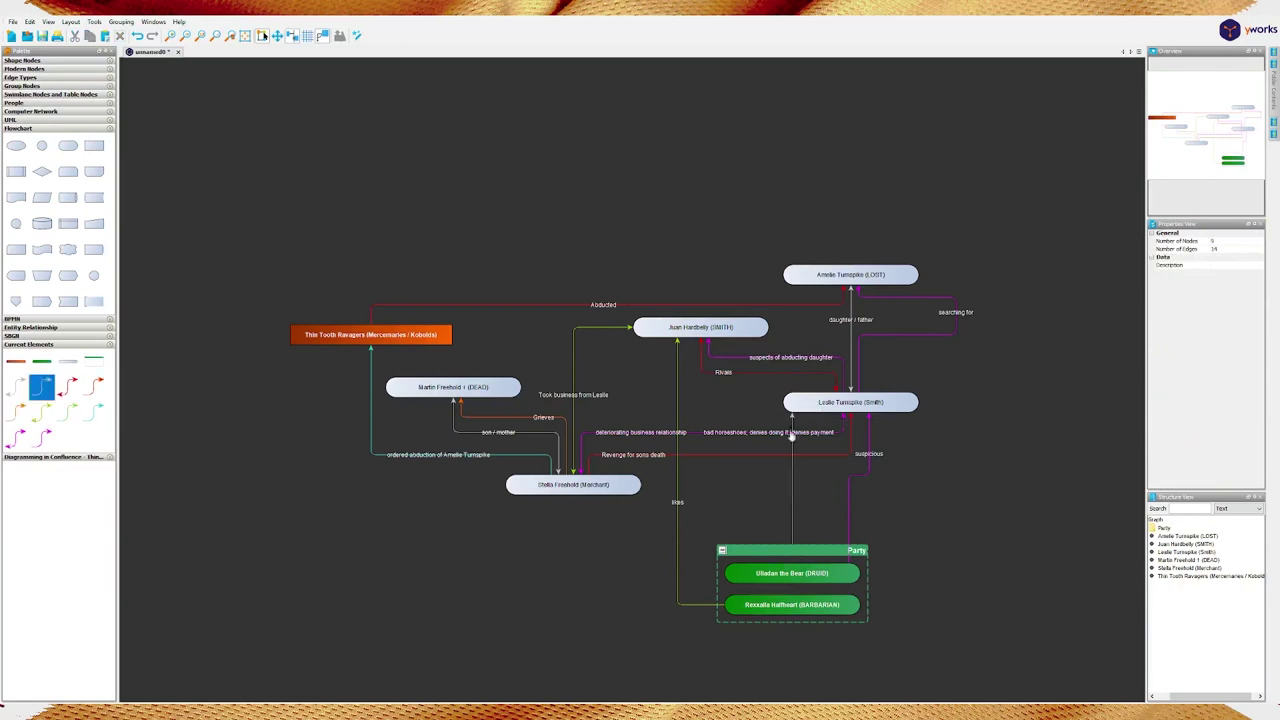
click(793, 495)
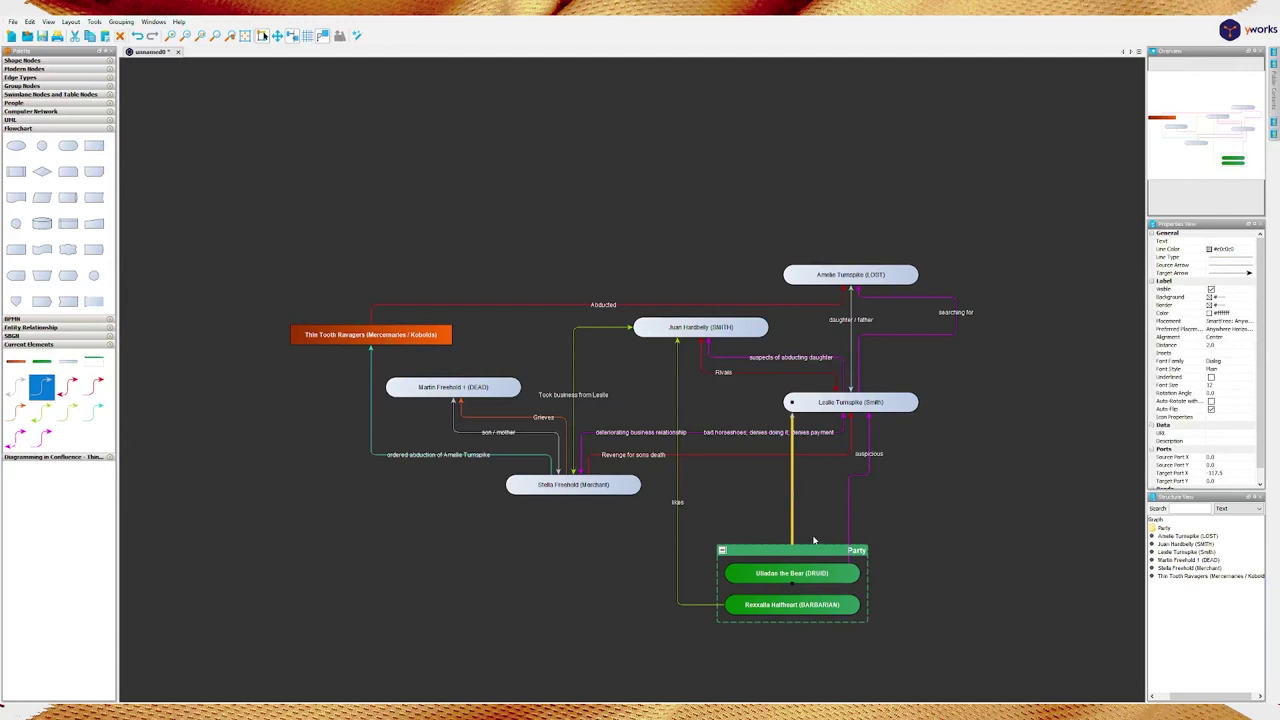
key(F2)
text(agrees)
text( to help)
key(Return)
Link the Party group to Amelie Turnpike with a magenta 'searching for' edge
drag(789, 556, 893, 282)
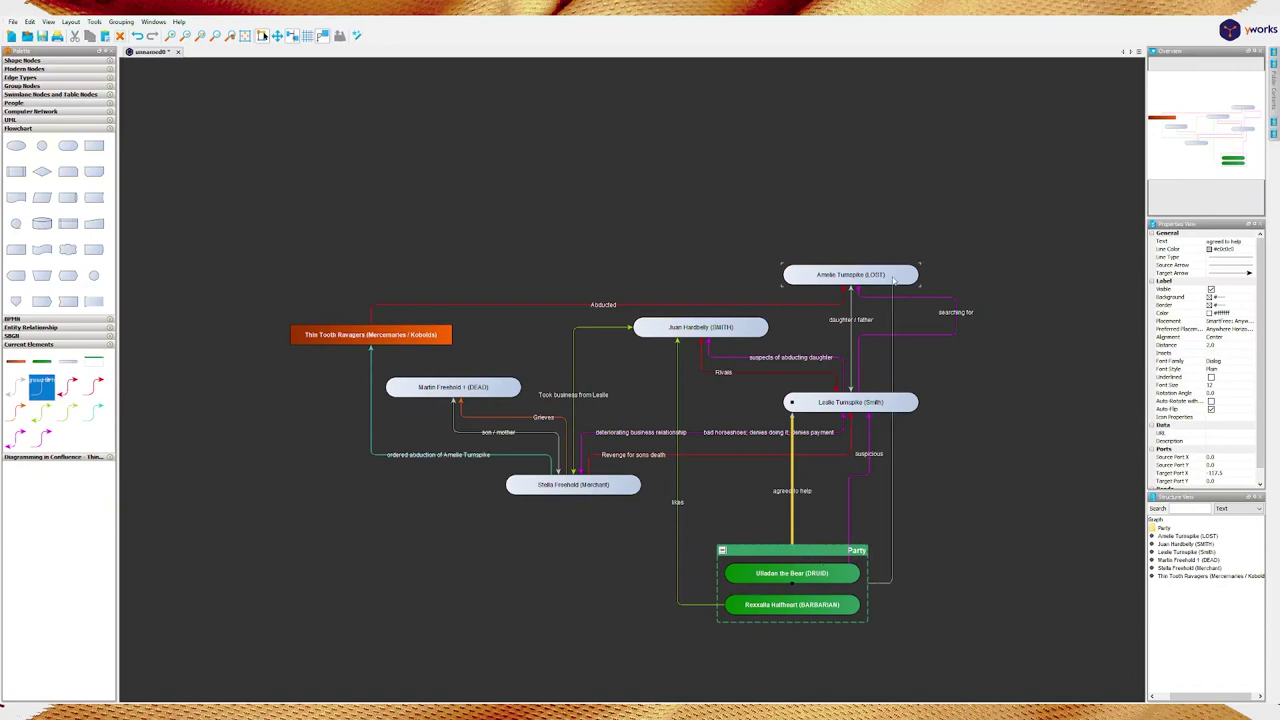
click(891, 502)
key(F2)
text(searching for)
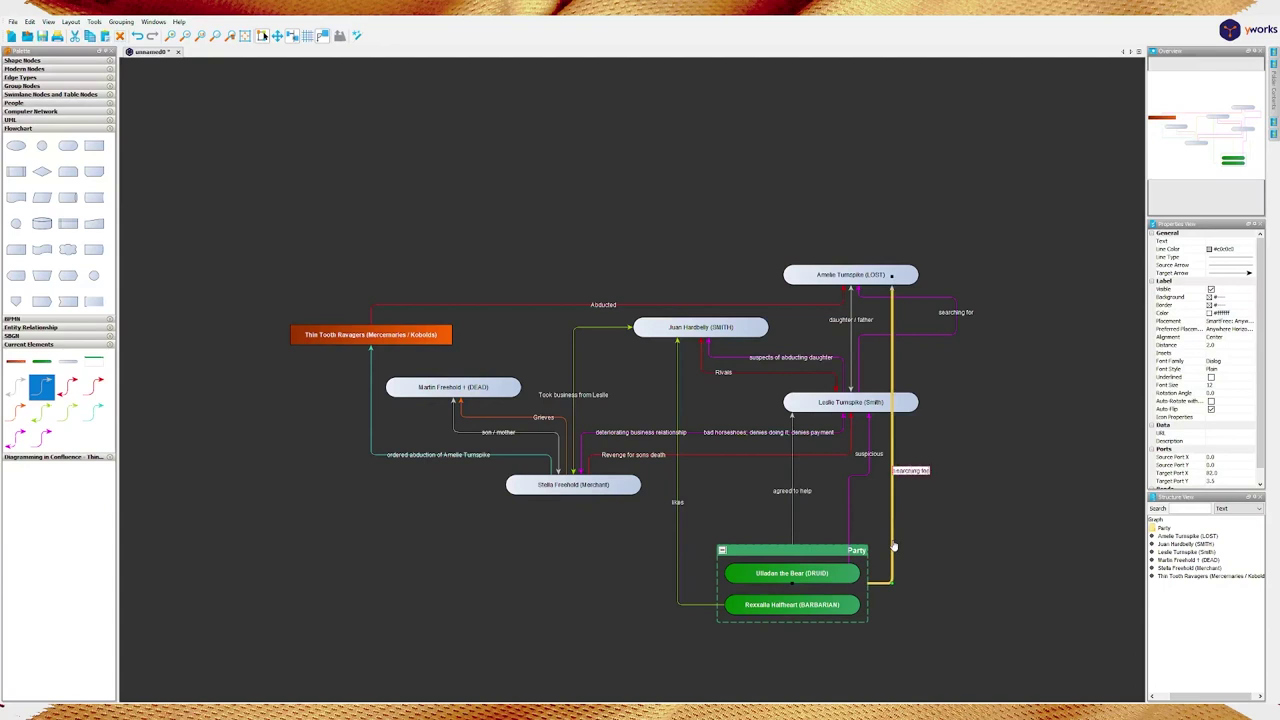
key(Return)
click(1210, 250)
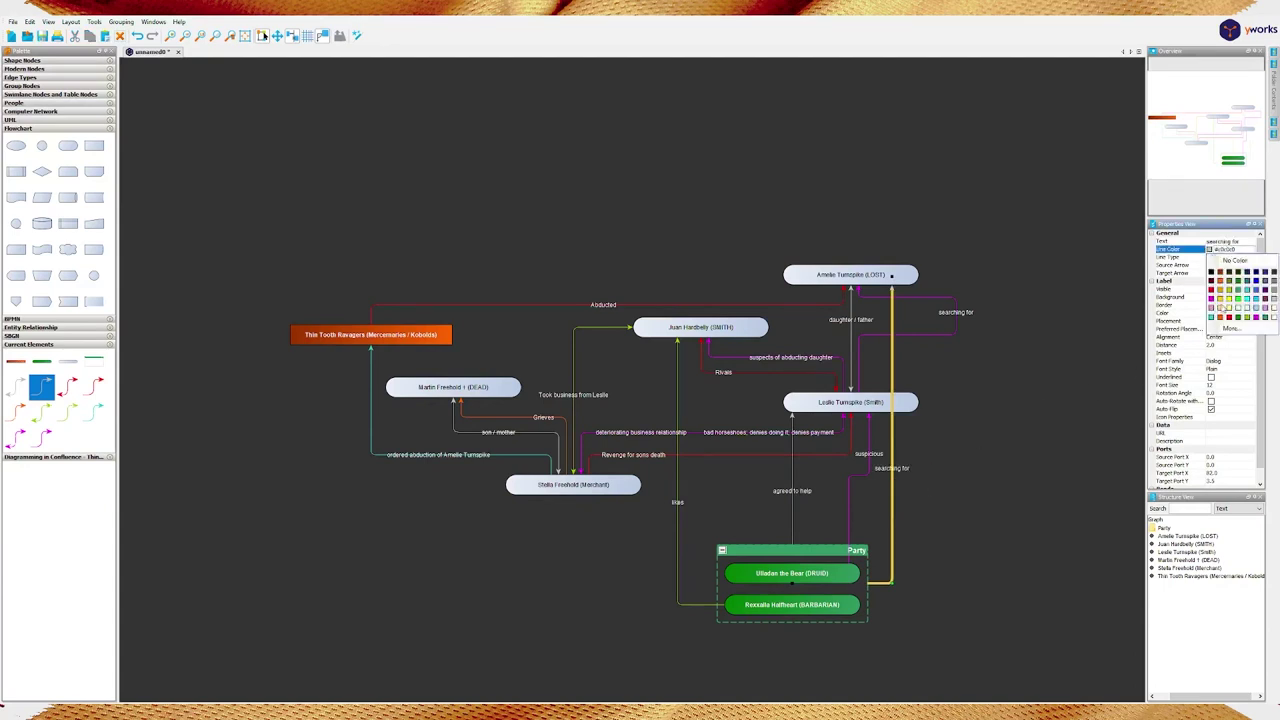
click(1211, 298)
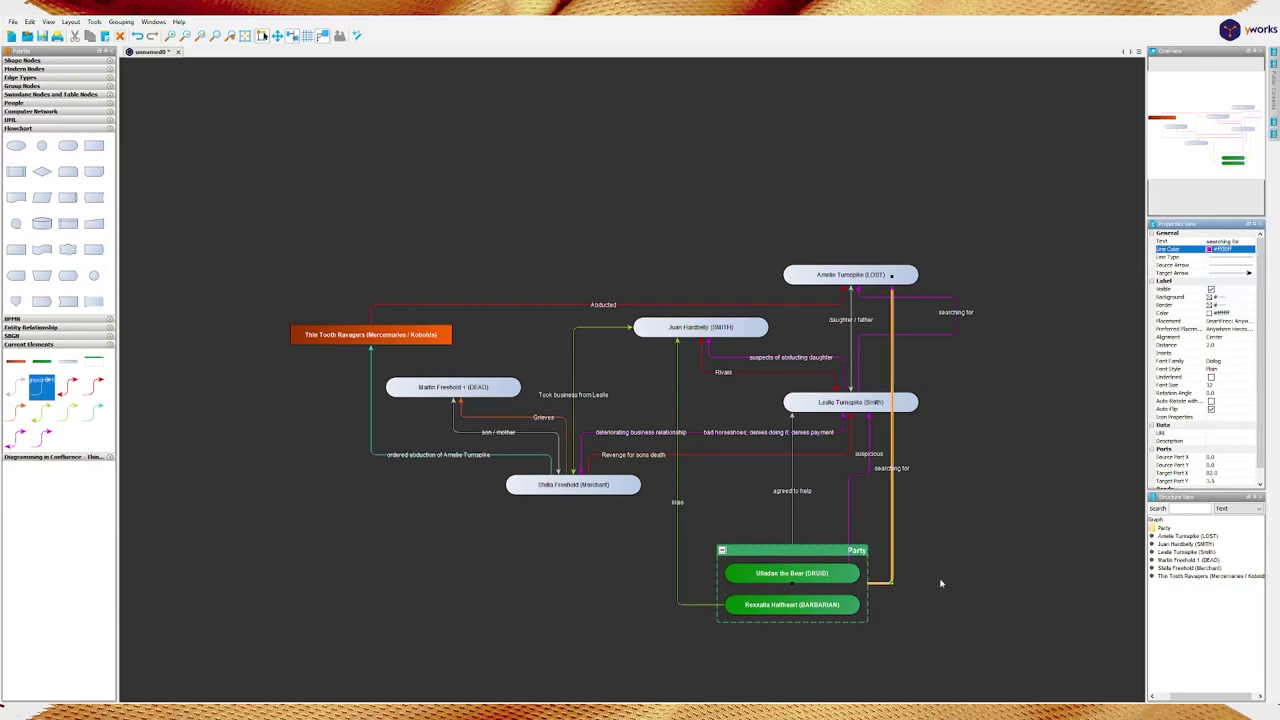
Make the 'agrees to help' edge line yellow-green
click(790, 523)
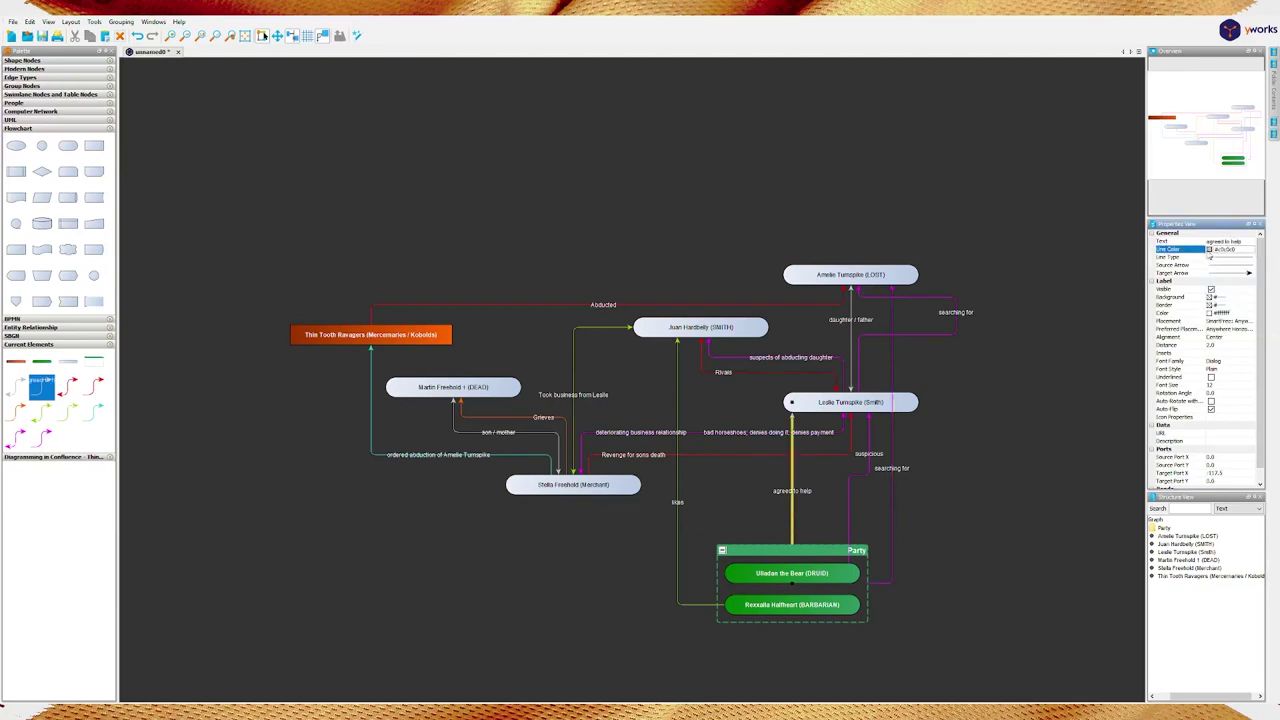
click(1210, 256)
click(1232, 297)
click(968, 587)
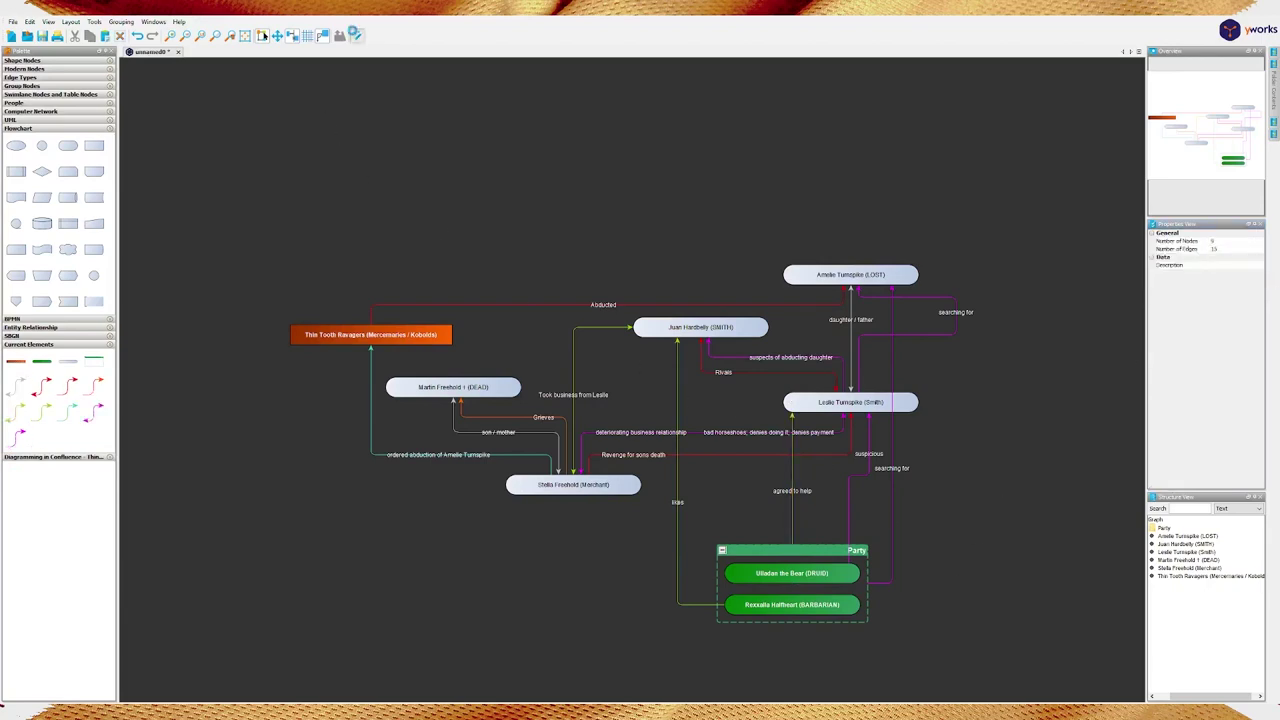
Run the compact automatic layout, then briefly view Amelie's neighbourhood panel and close it
click(356, 35)
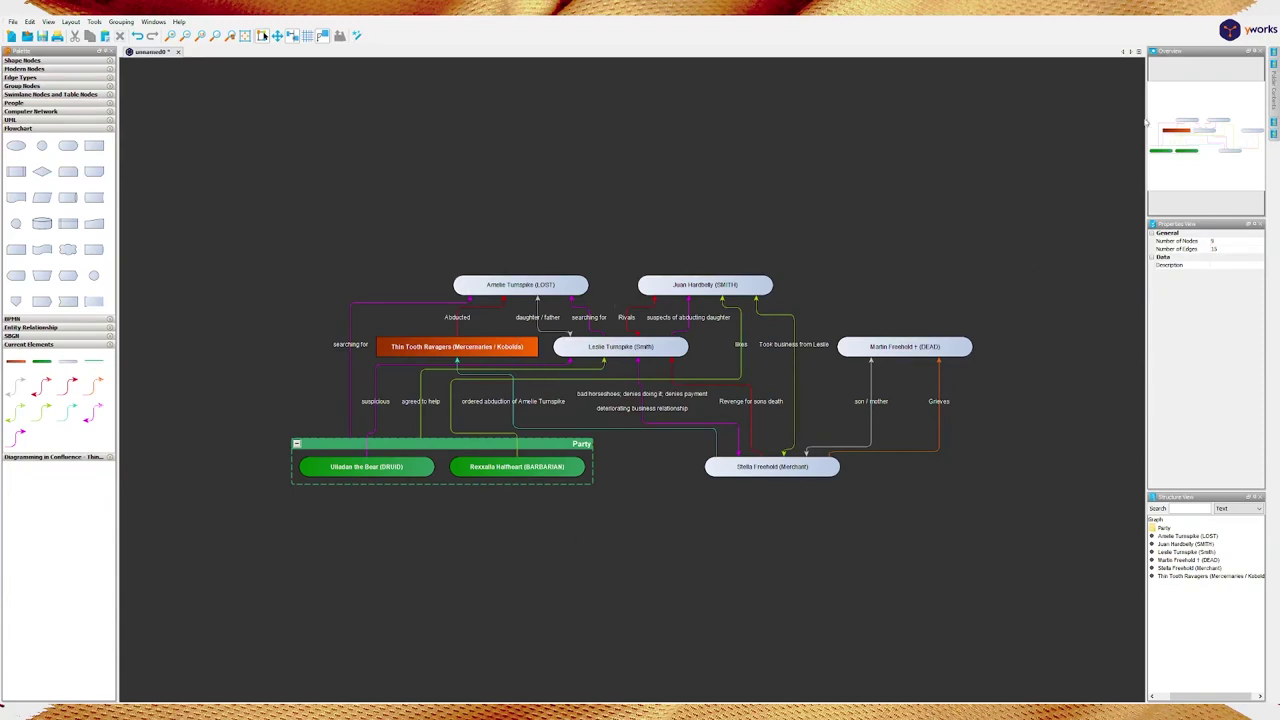
click(1273, 100)
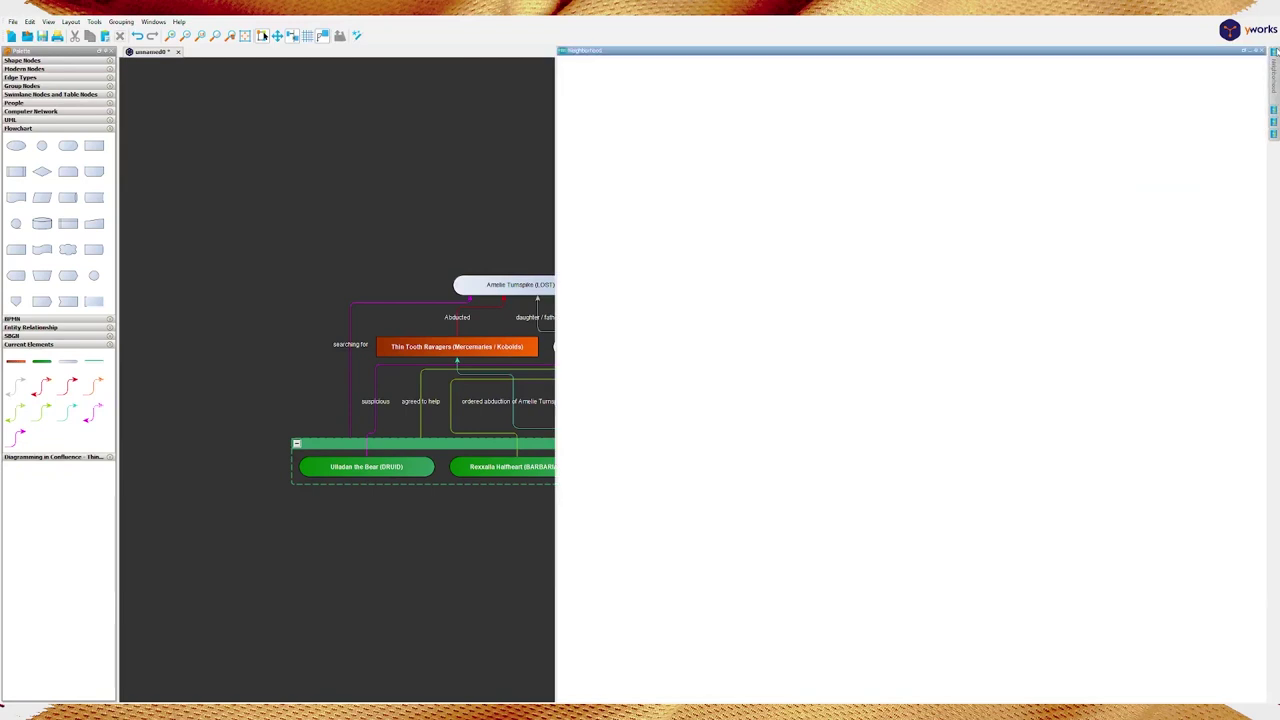
click(512, 284)
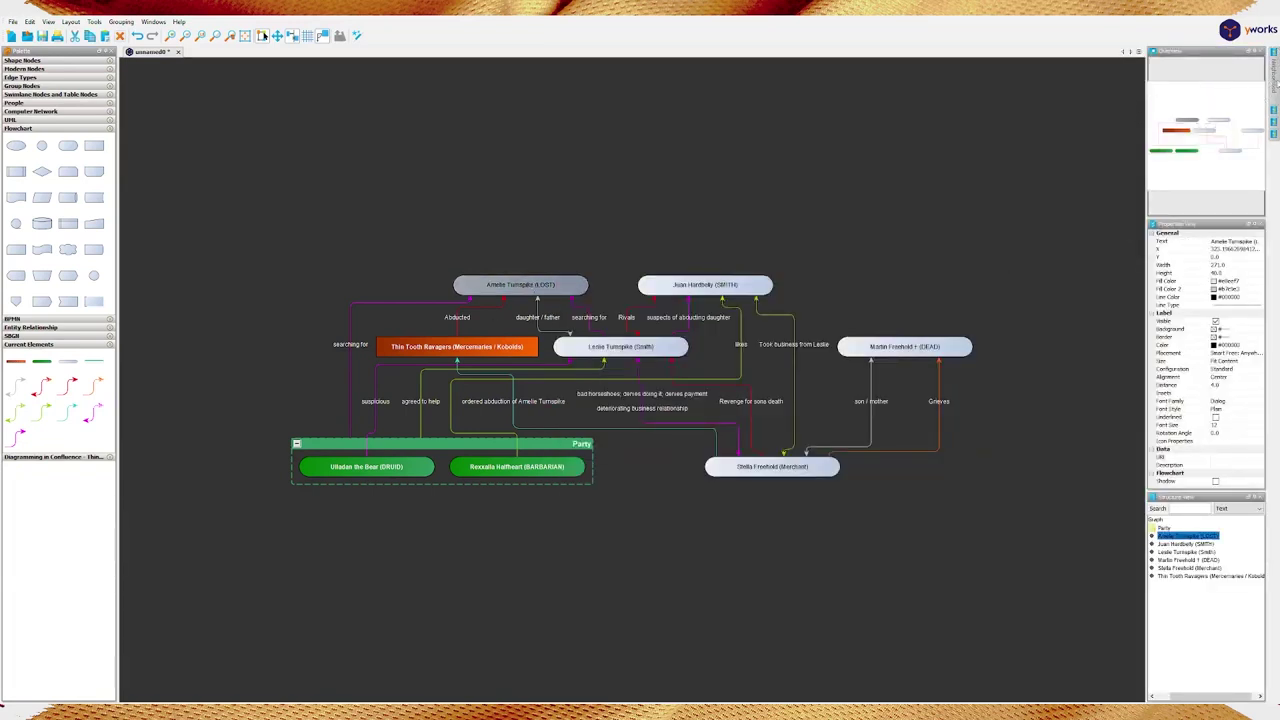
click(1271, 86)
click(1269, 96)
click(1275, 87)
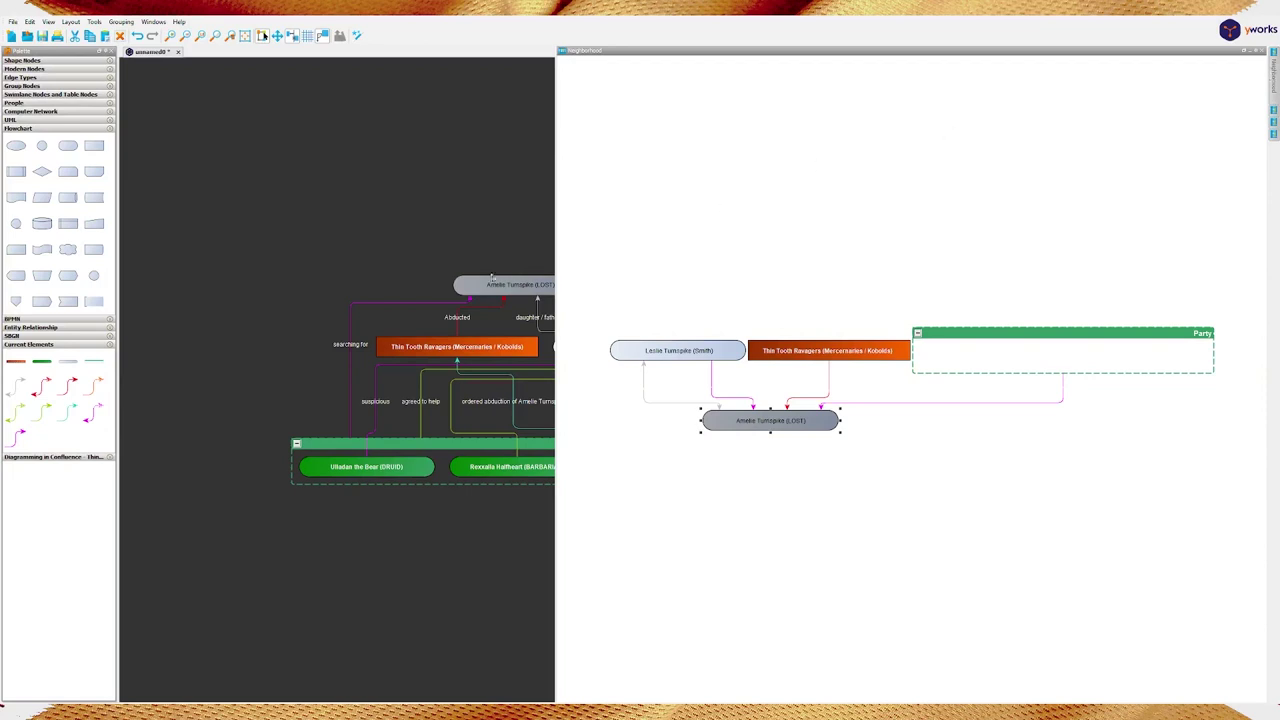
click(1250, 55)
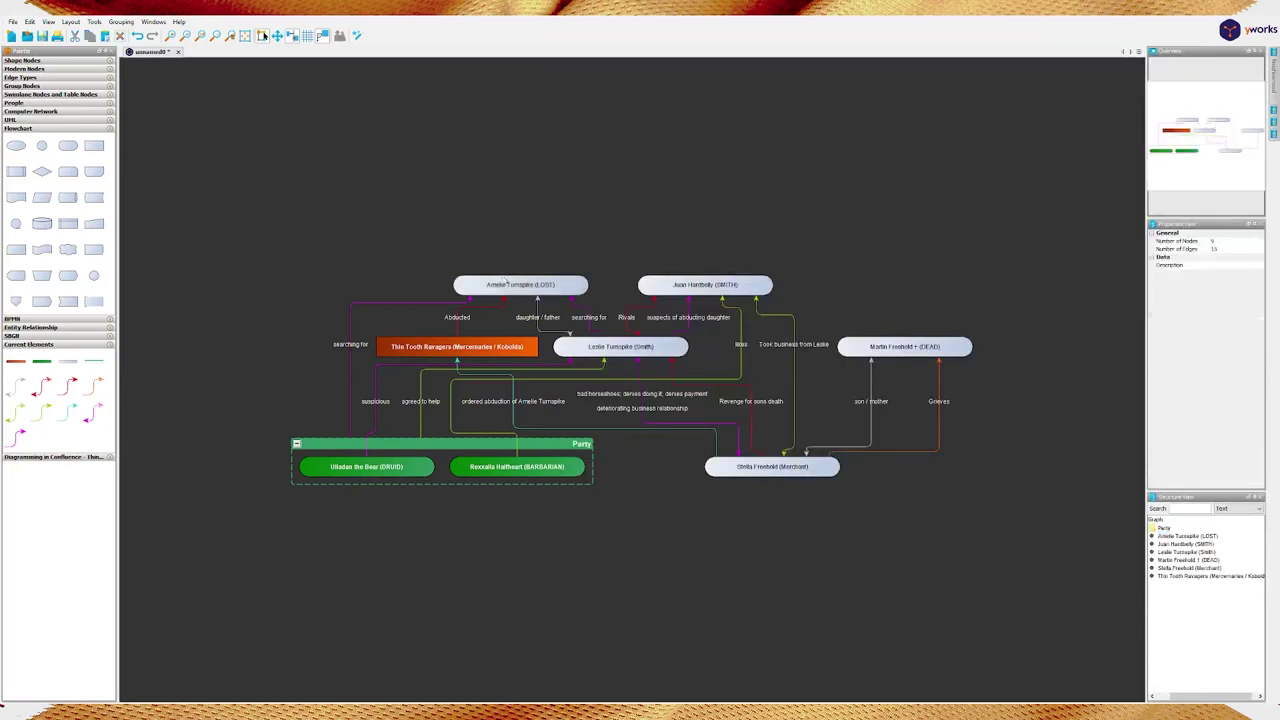
scroll(515, 322, up, 5)
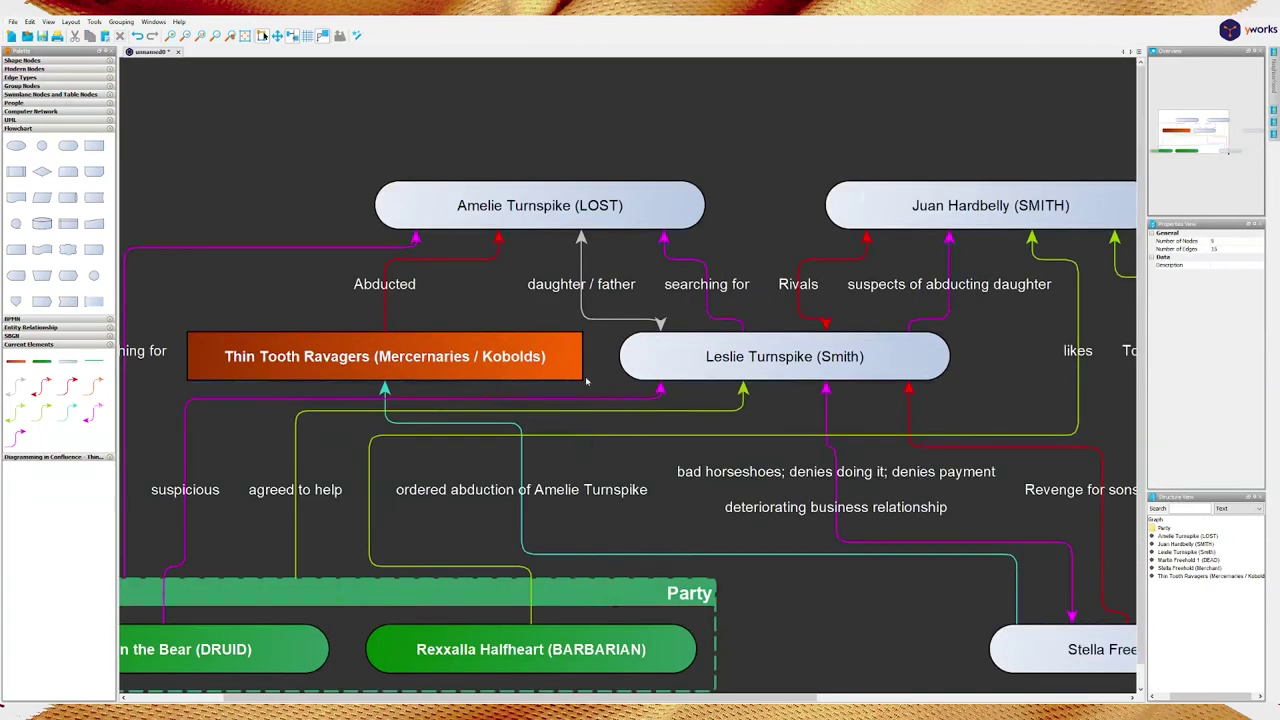
drag(609, 354, 786, 321)
scroll(700, 445, down, 4)
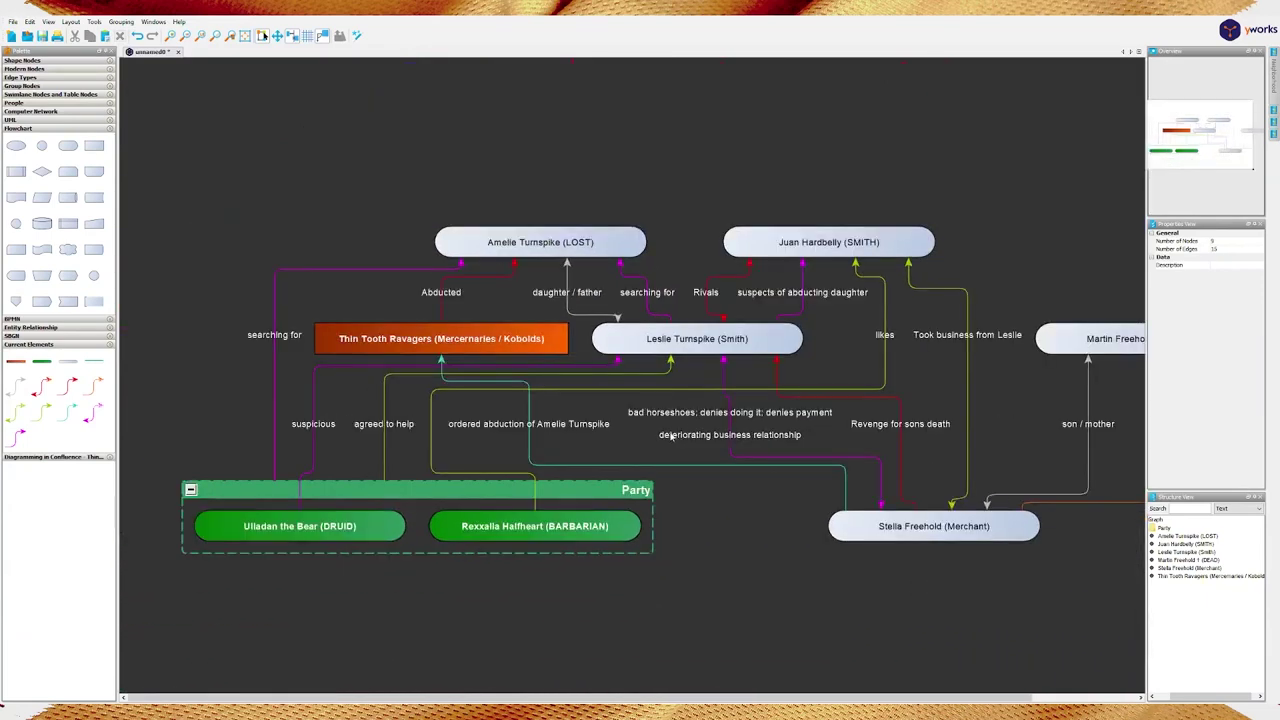
scroll(576, 458, down, 2)
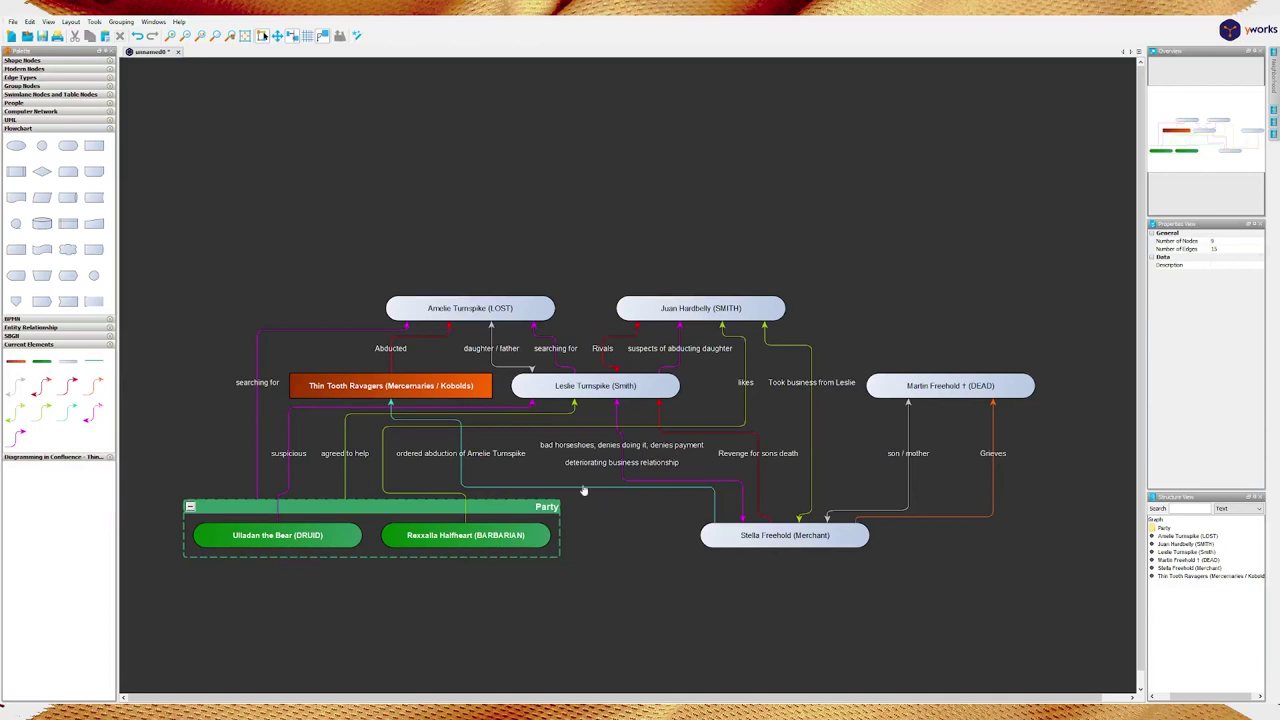
scroll(618, 566, down, 1)
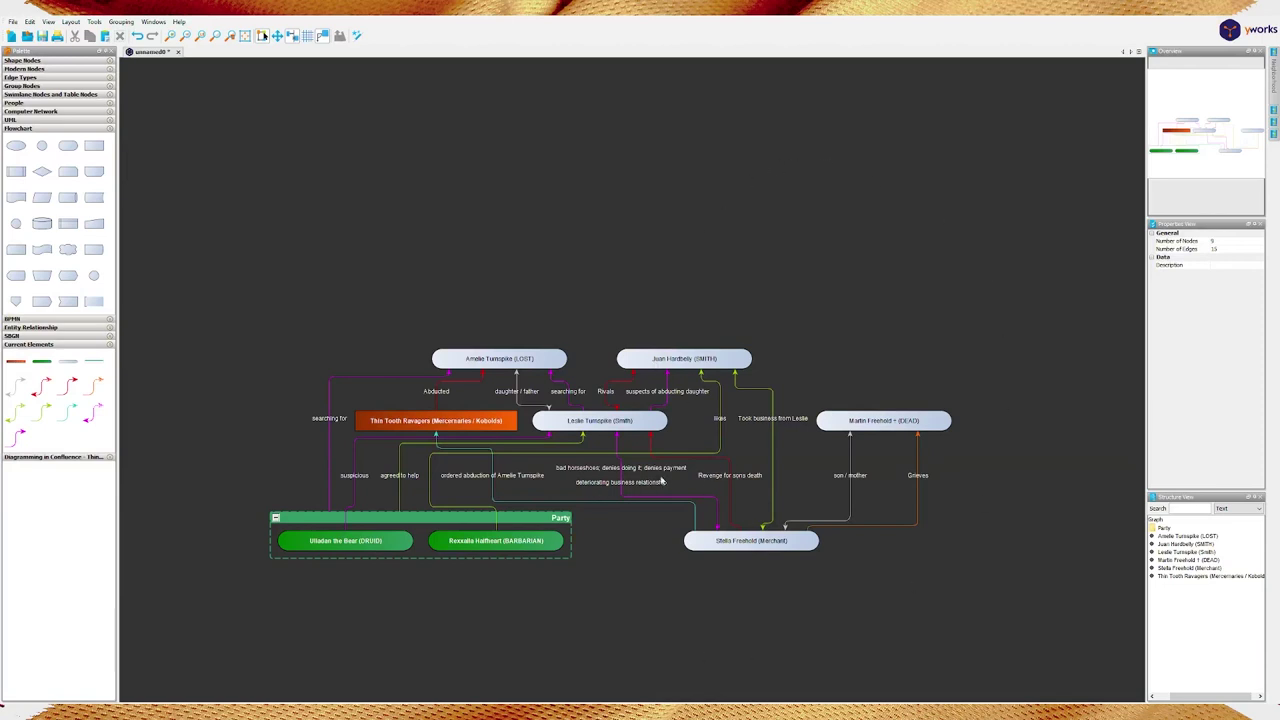
click(729, 366)
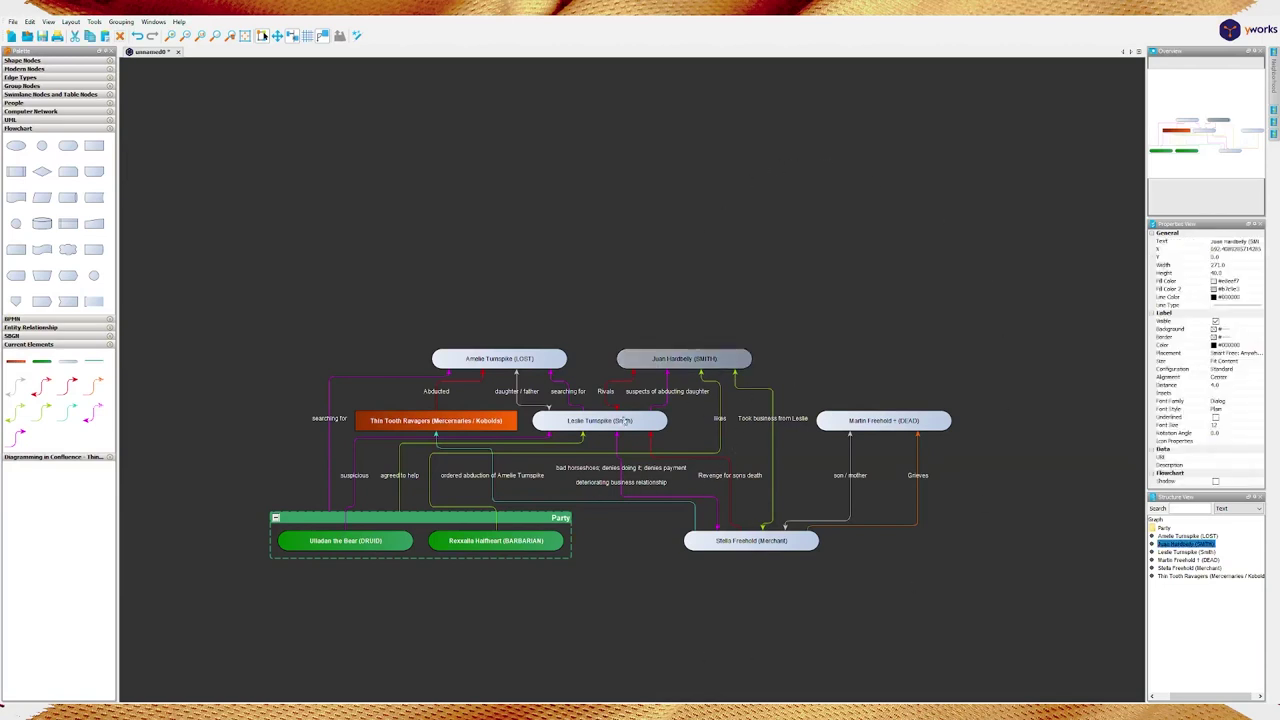
click(641, 425)
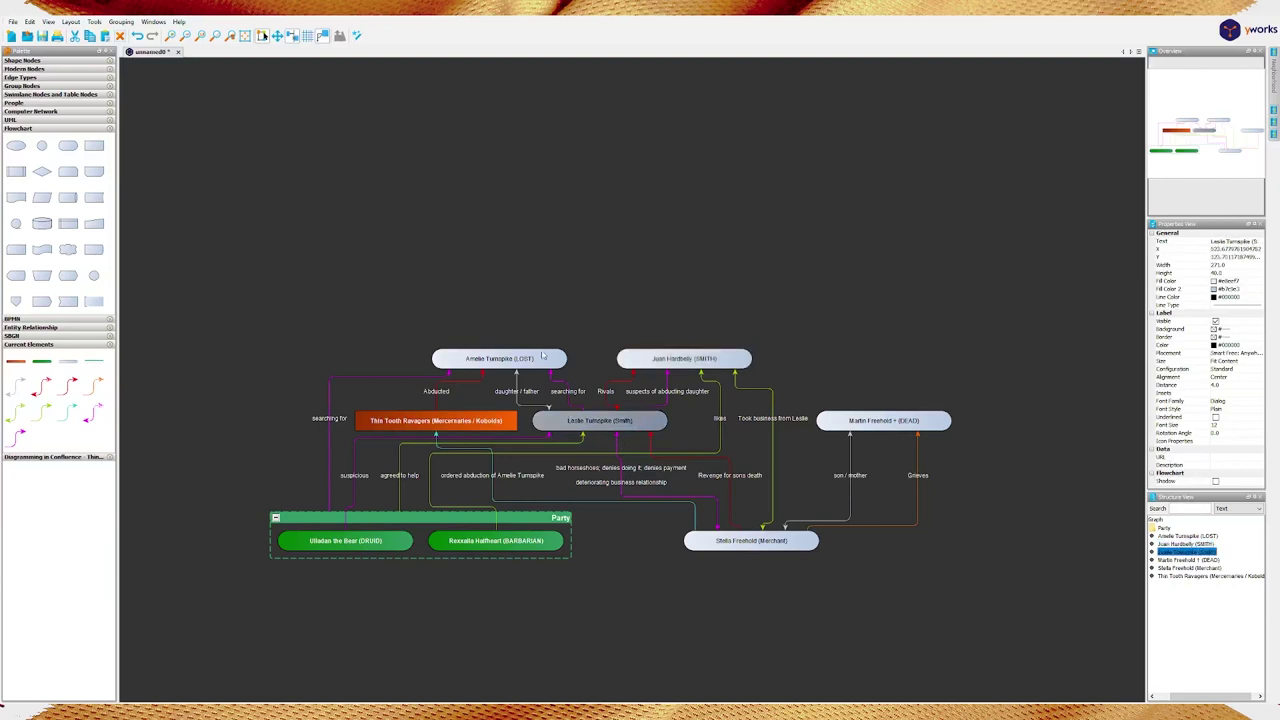
shift+click(544, 361)
right_click(544, 361)
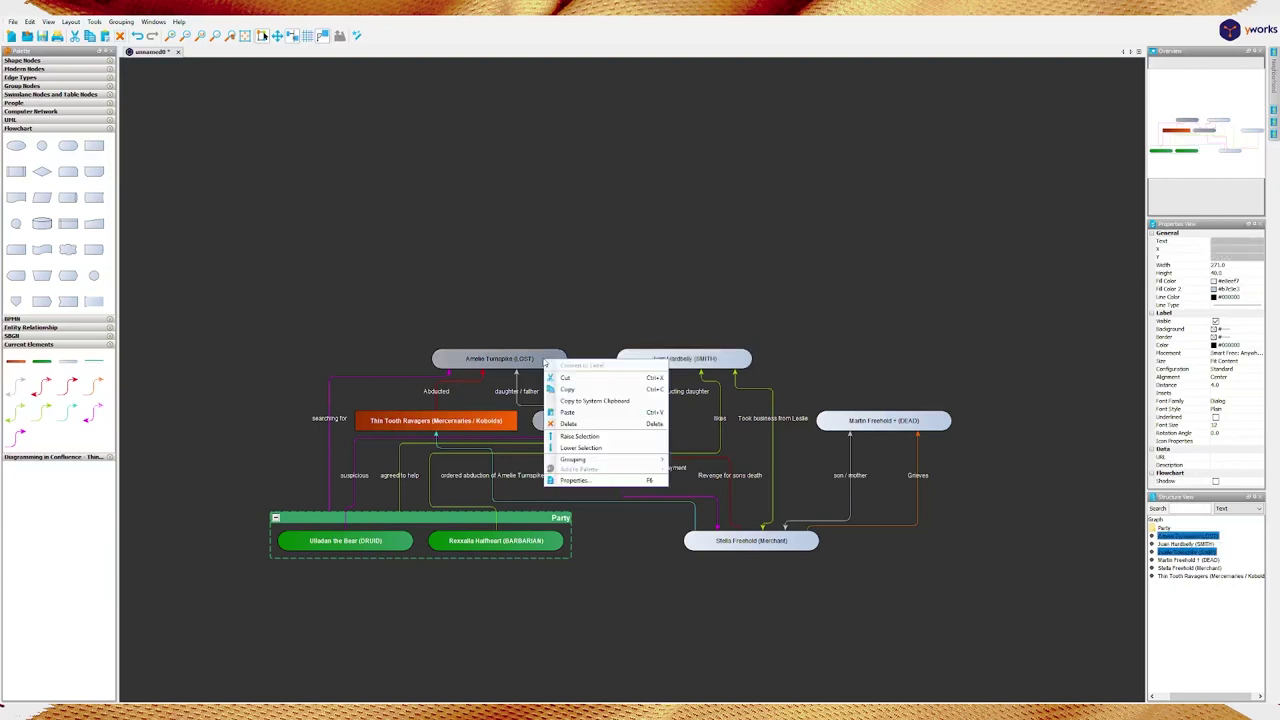
mouse_move(629, 461)
click(723, 462)
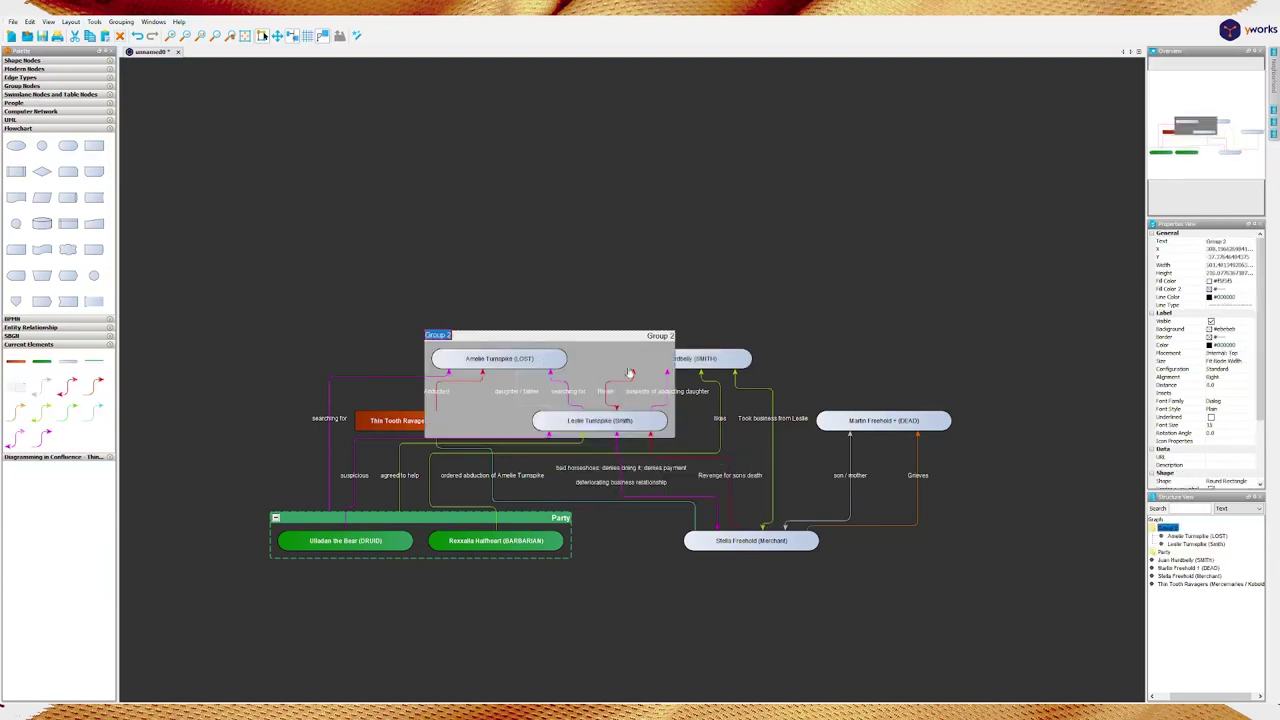
text(Turnspike Family)
key(Return)
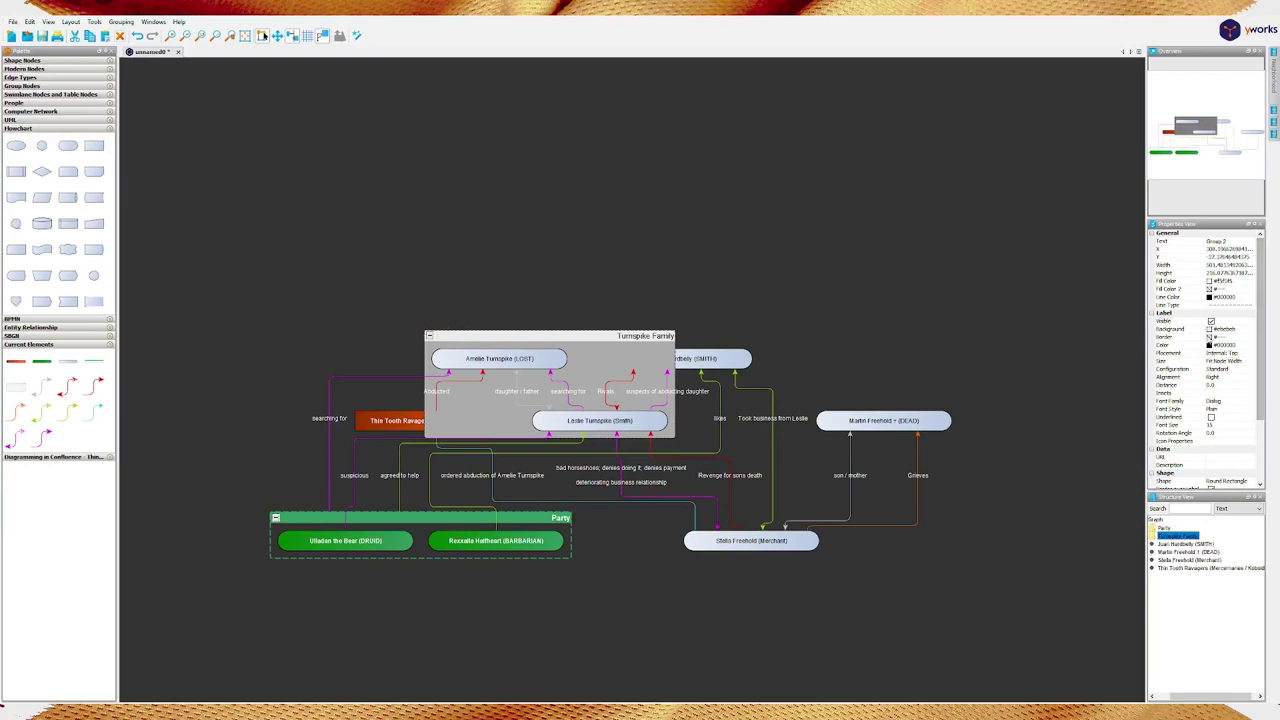
Make the Turnspike Family fill transparent and its outline yellow
click(1212, 331)
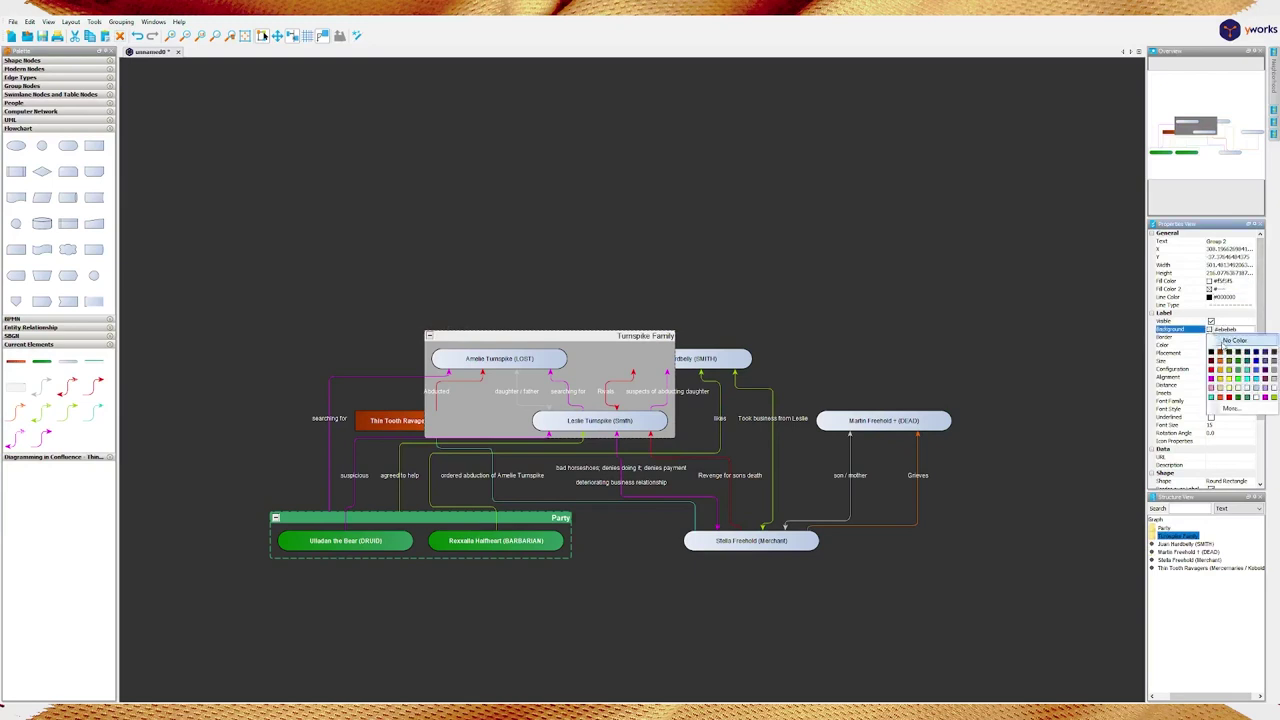
click(1213, 288)
click(1213, 285)
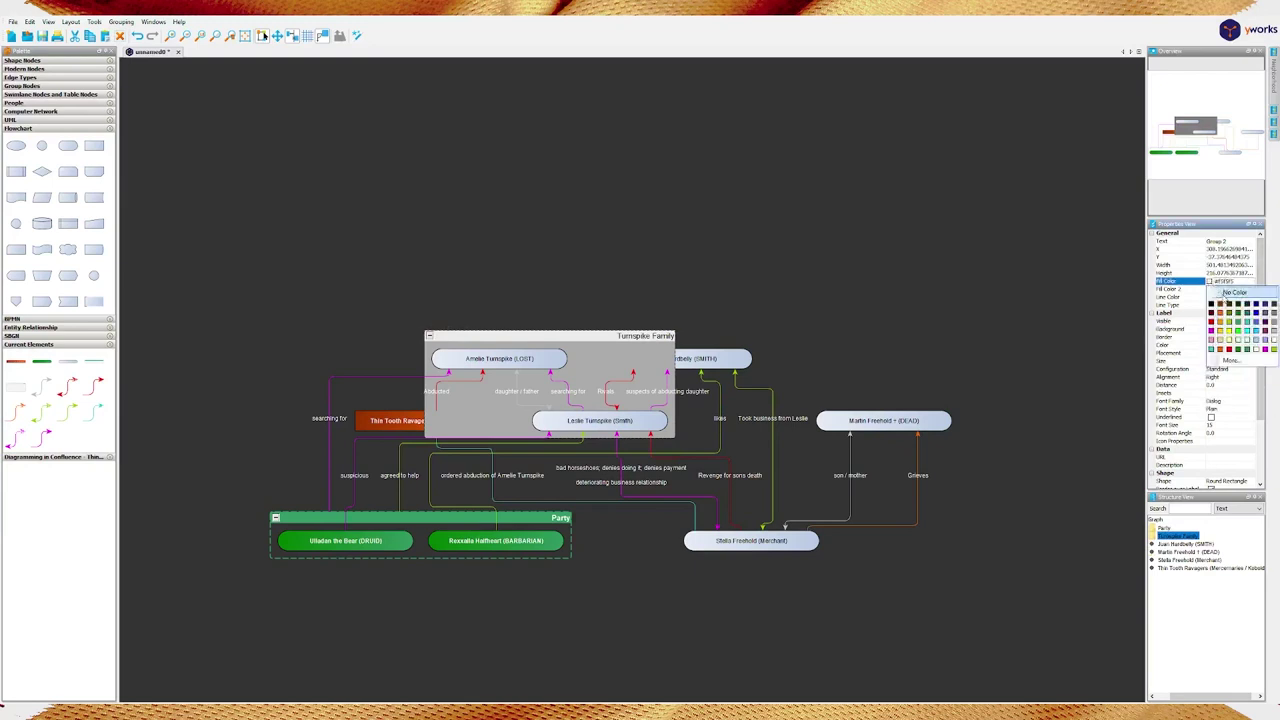
click(1226, 293)
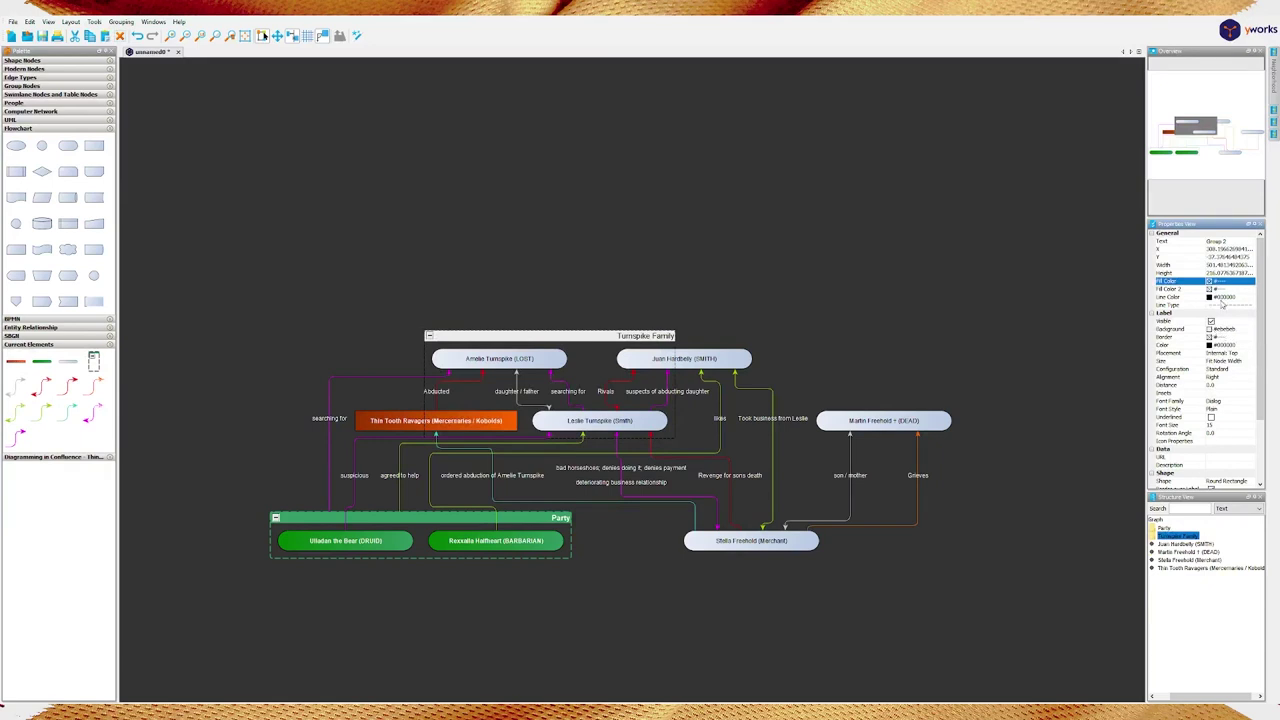
click(1214, 297)
click(1213, 298)
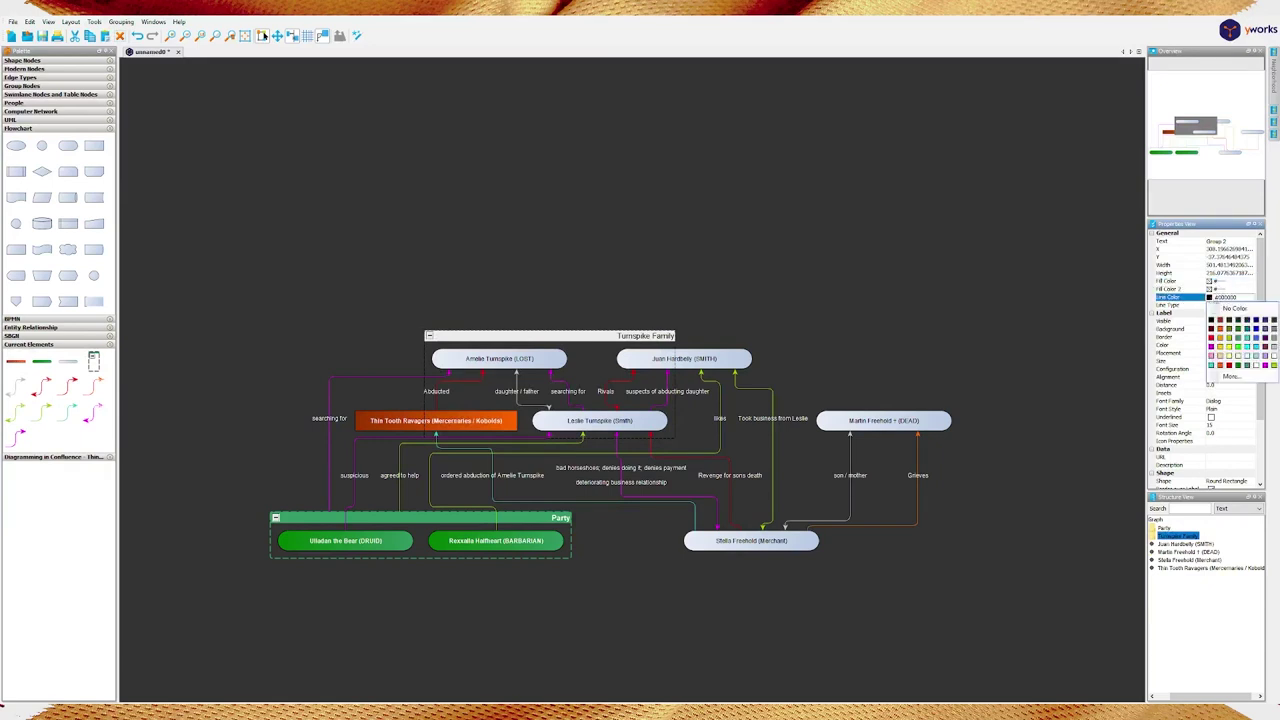
click(1232, 350)
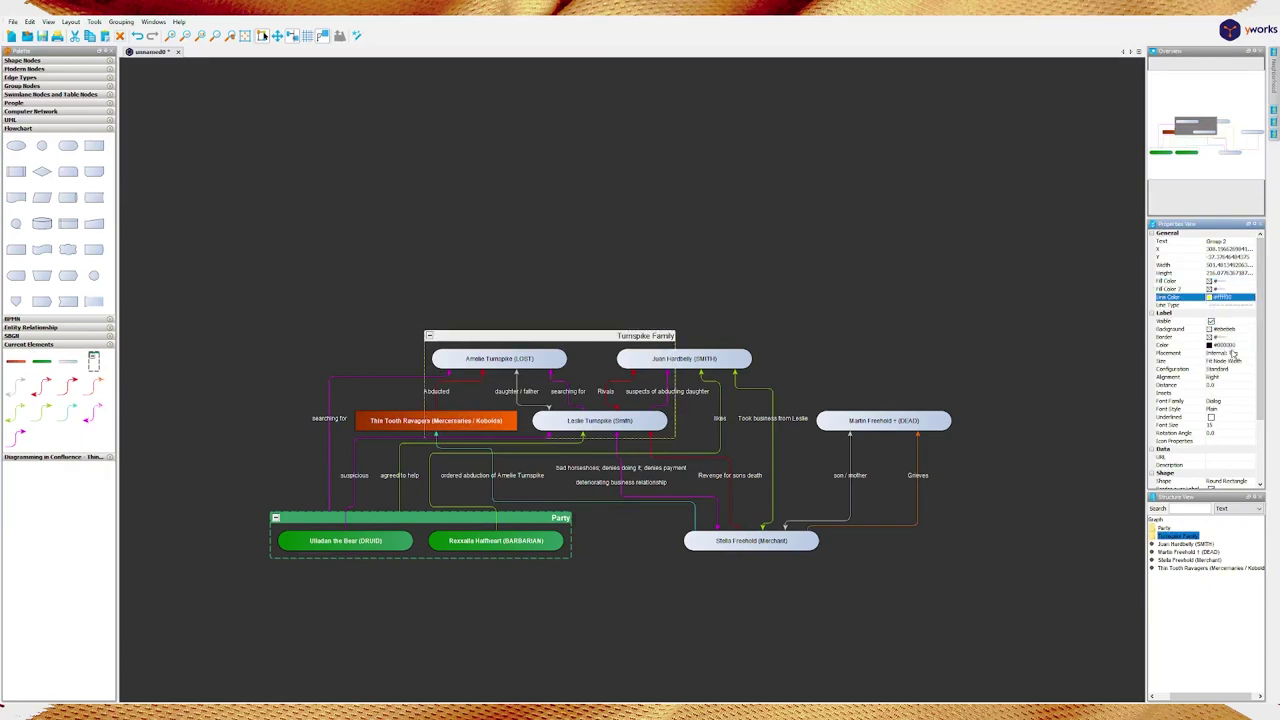
Make the group outline dashed and its header yellow (#ffcc00)
click(1230, 305)
click(1237, 342)
click(1213, 329)
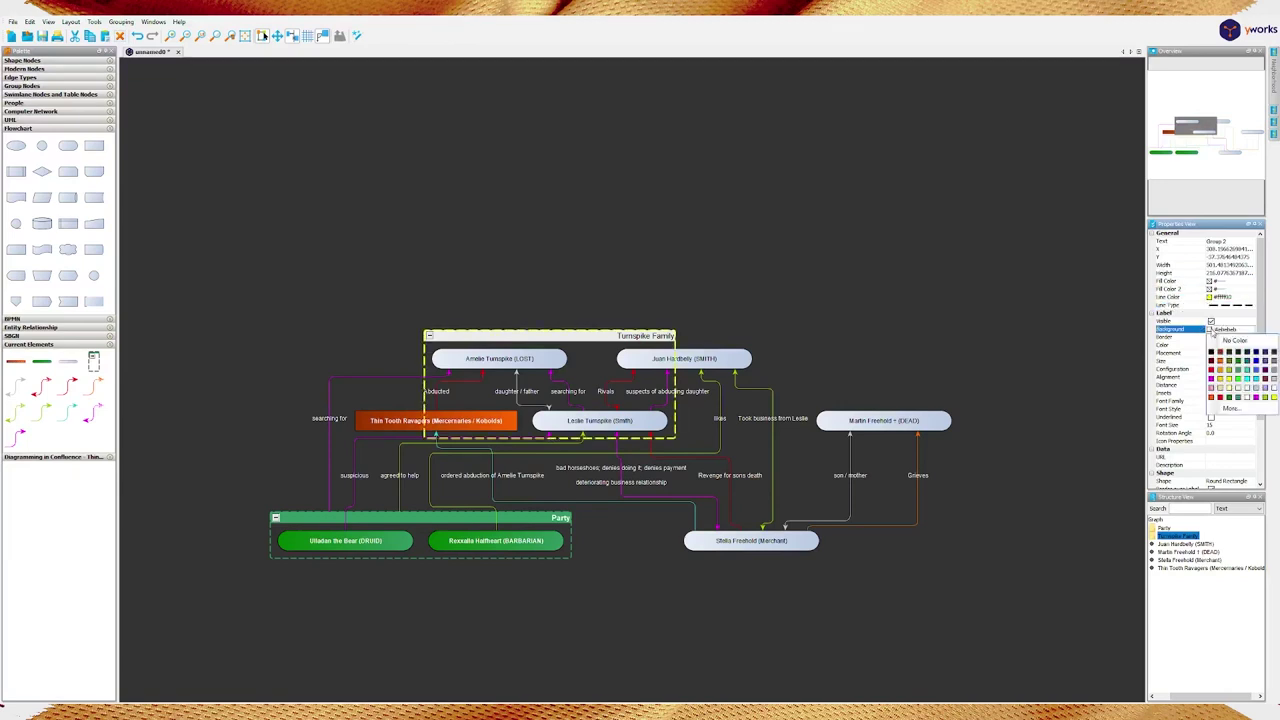
click(1220, 380)
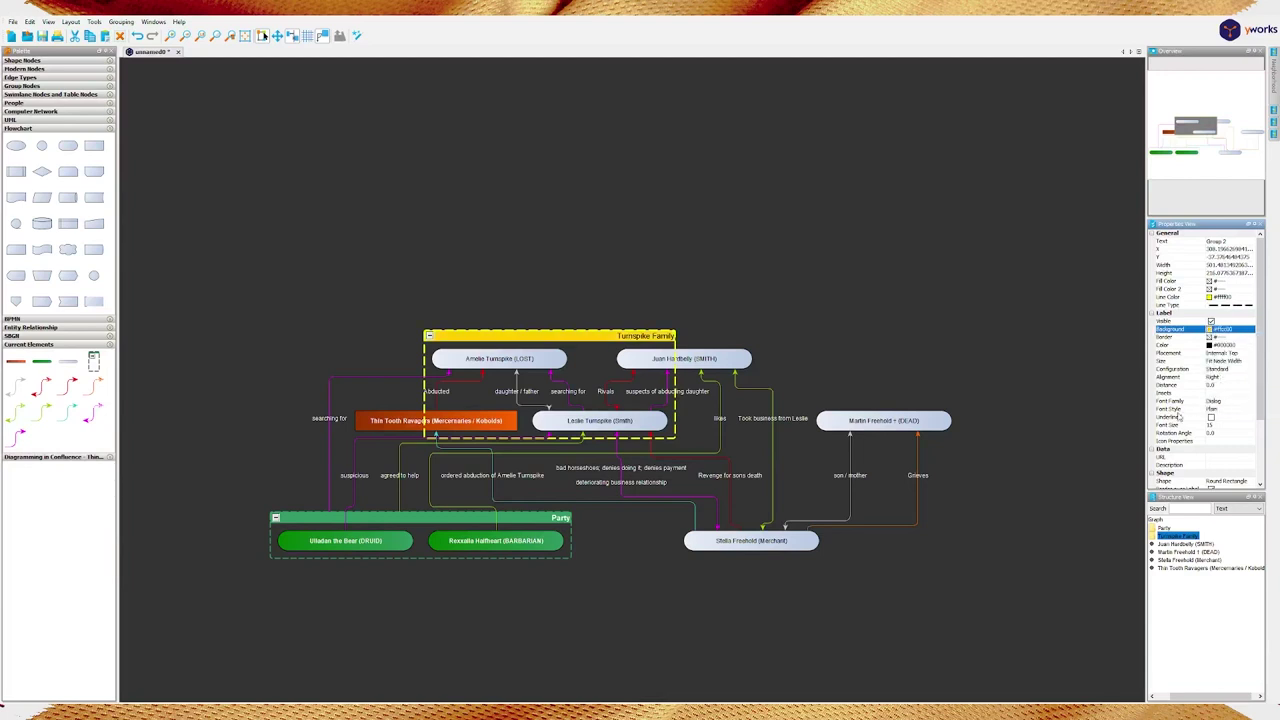
click(776, 541)
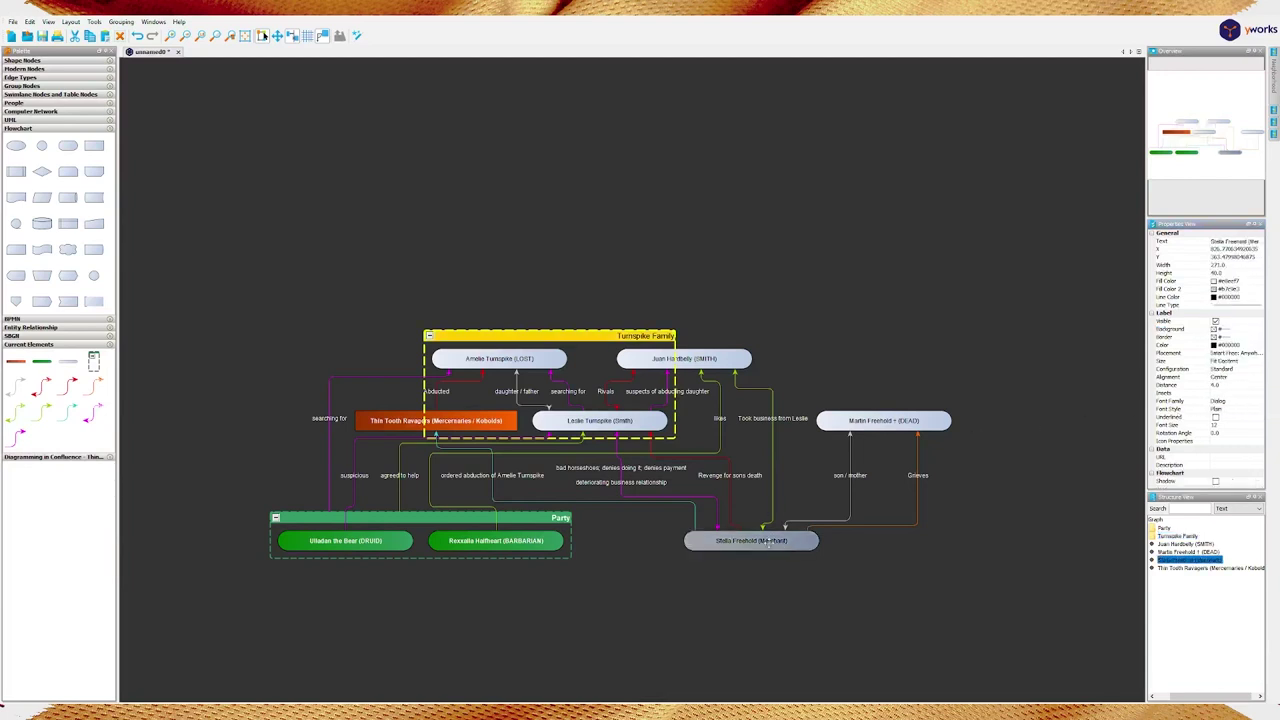
shift+click(912, 424)
right_click(912, 424)
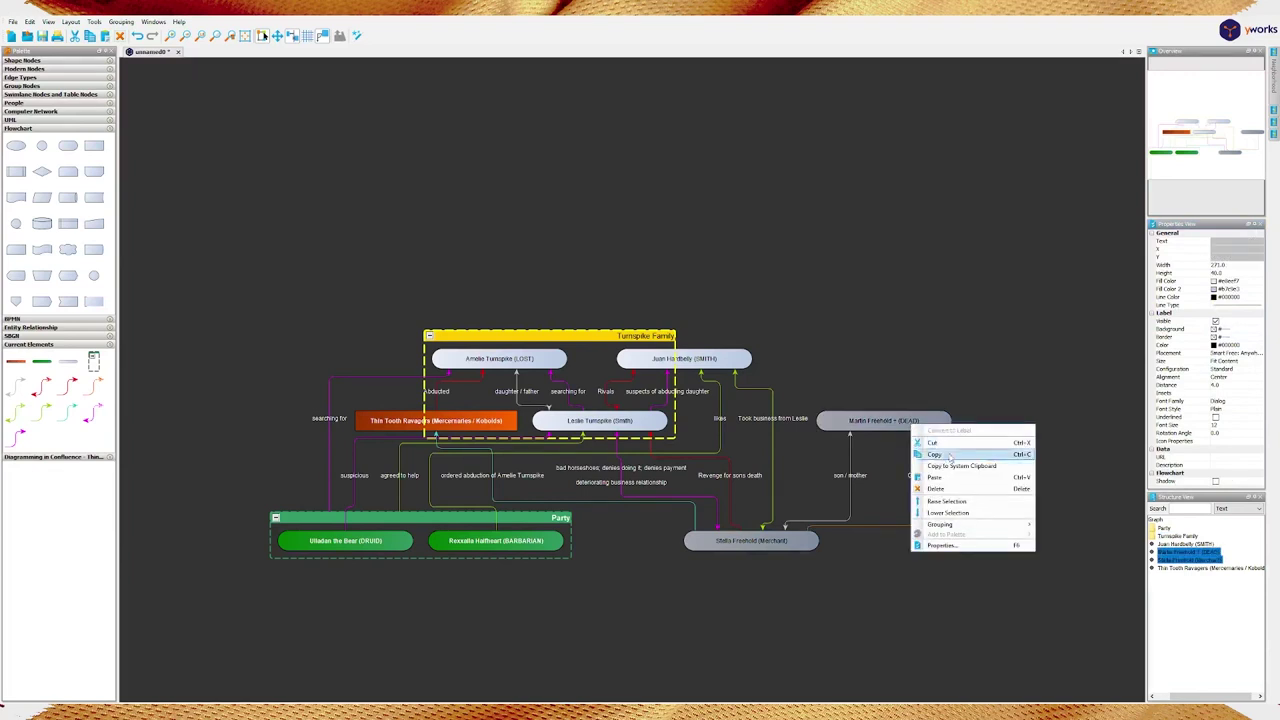
mouse_move(956, 532)
click(1085, 533)
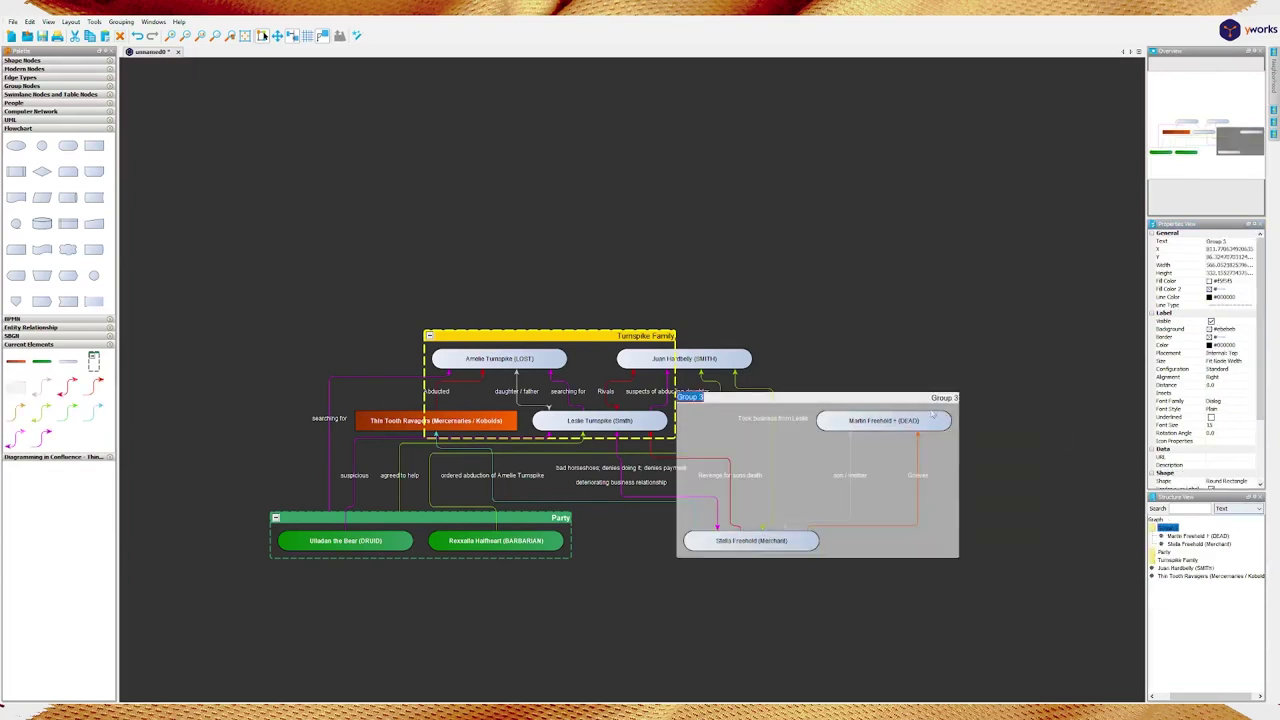
text(Freeh)
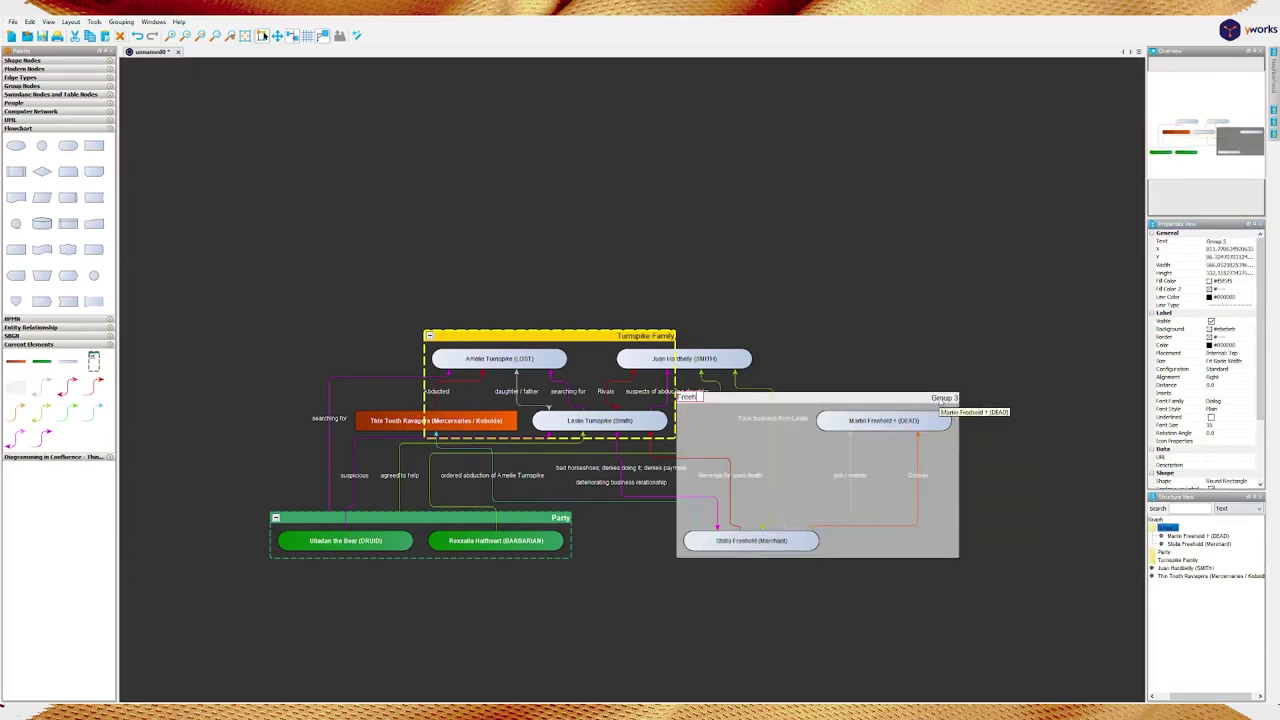
text(old Family)
key(Return)
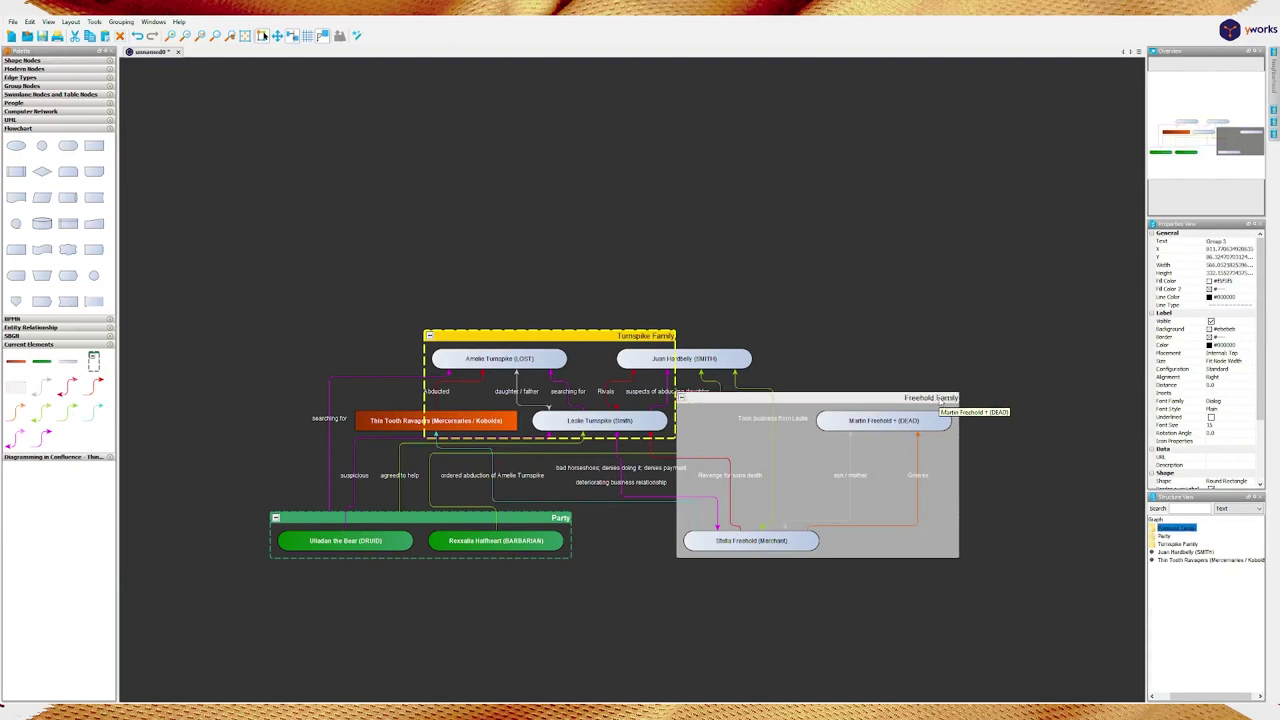
Give Freehold Family a transparent fill, dashed white outline and light cyan (#ccffff) header
click(1213, 283)
click(1212, 283)
click(1215, 293)
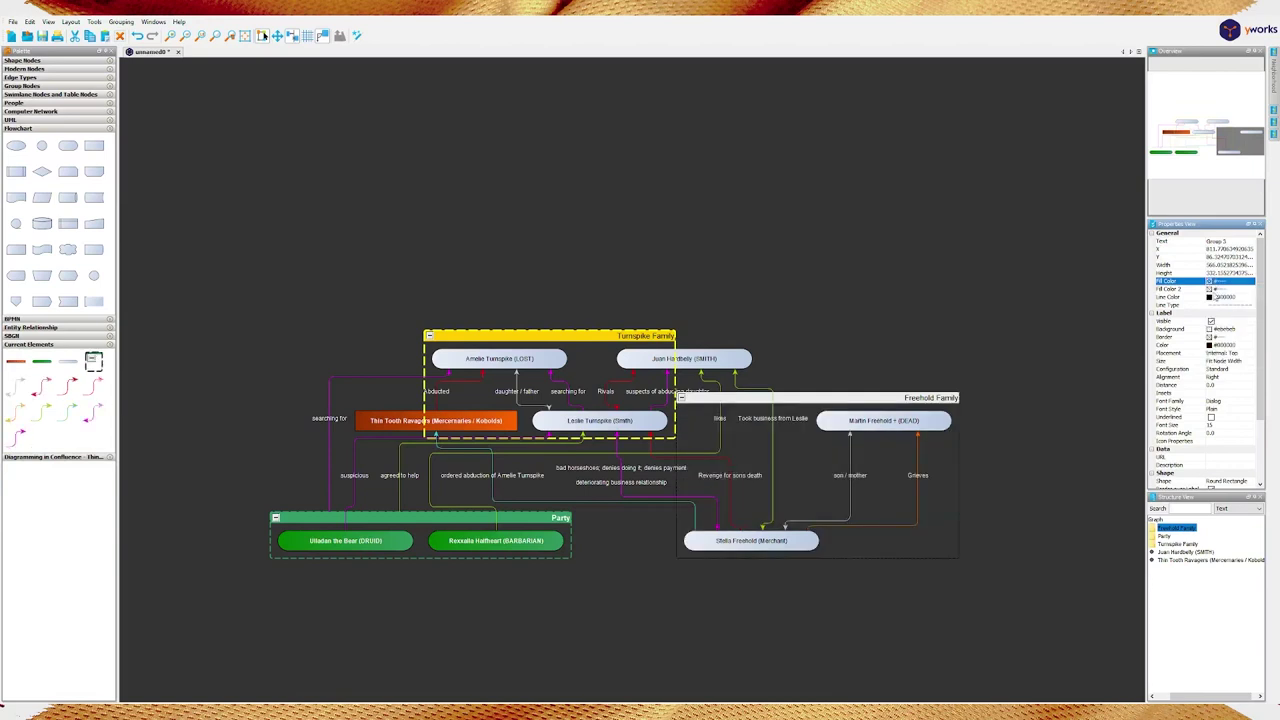
click(1212, 297)
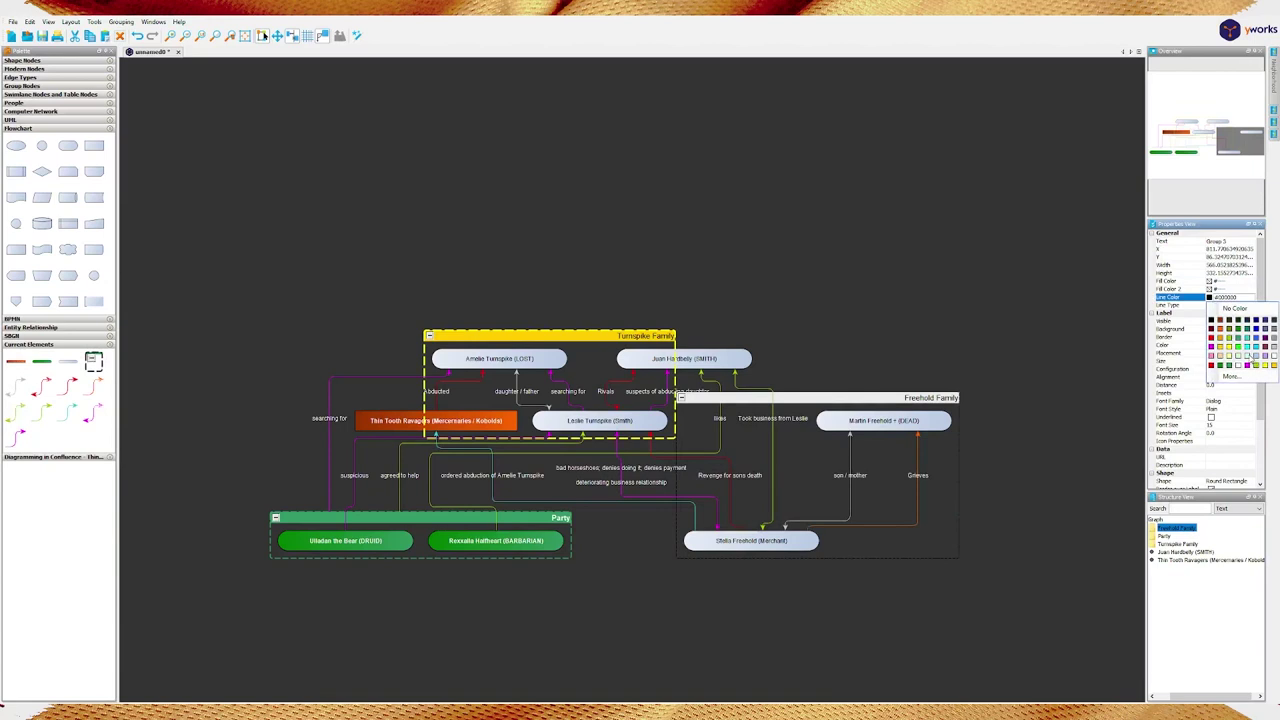
click(1247, 358)
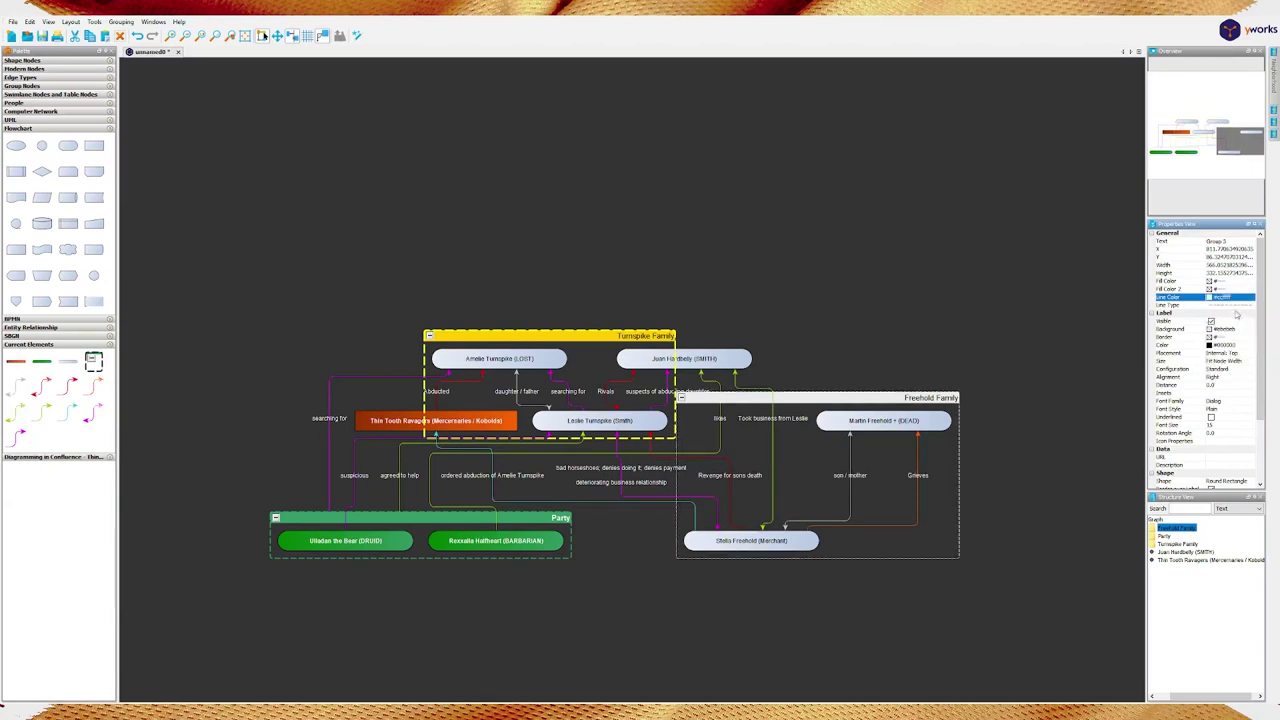
click(1241, 305)
click(1239, 338)
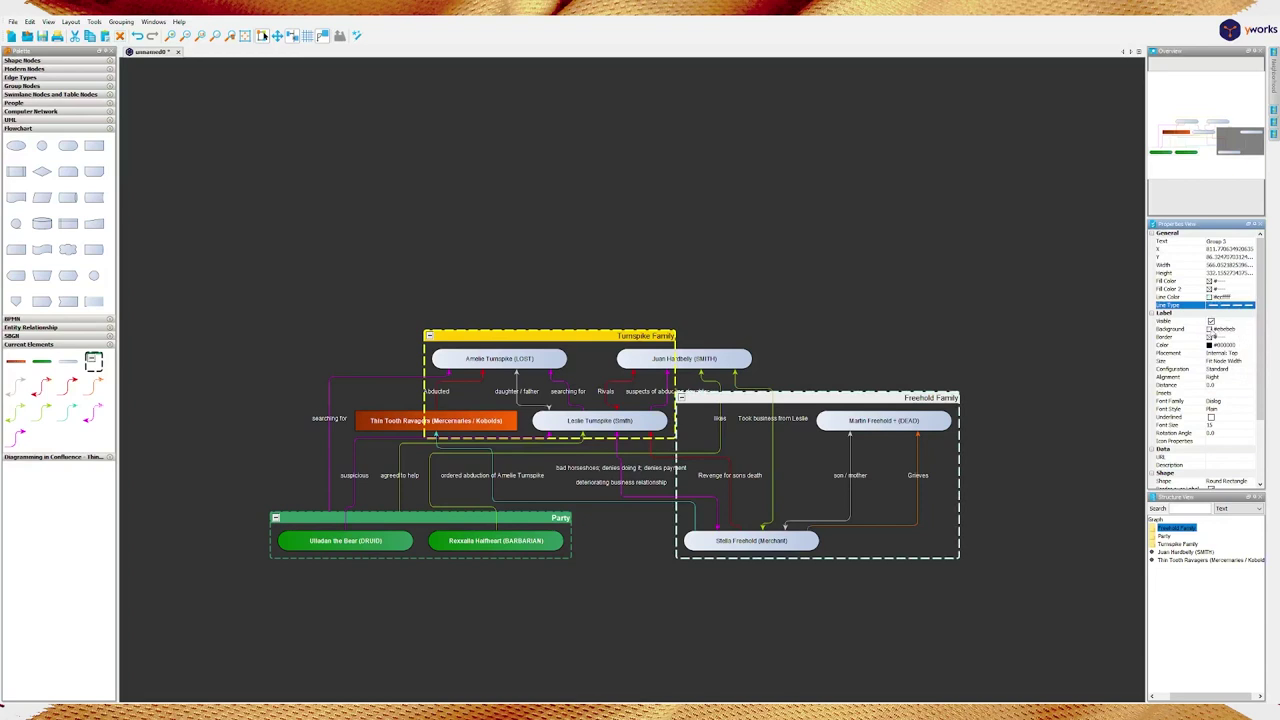
click(1211, 329)
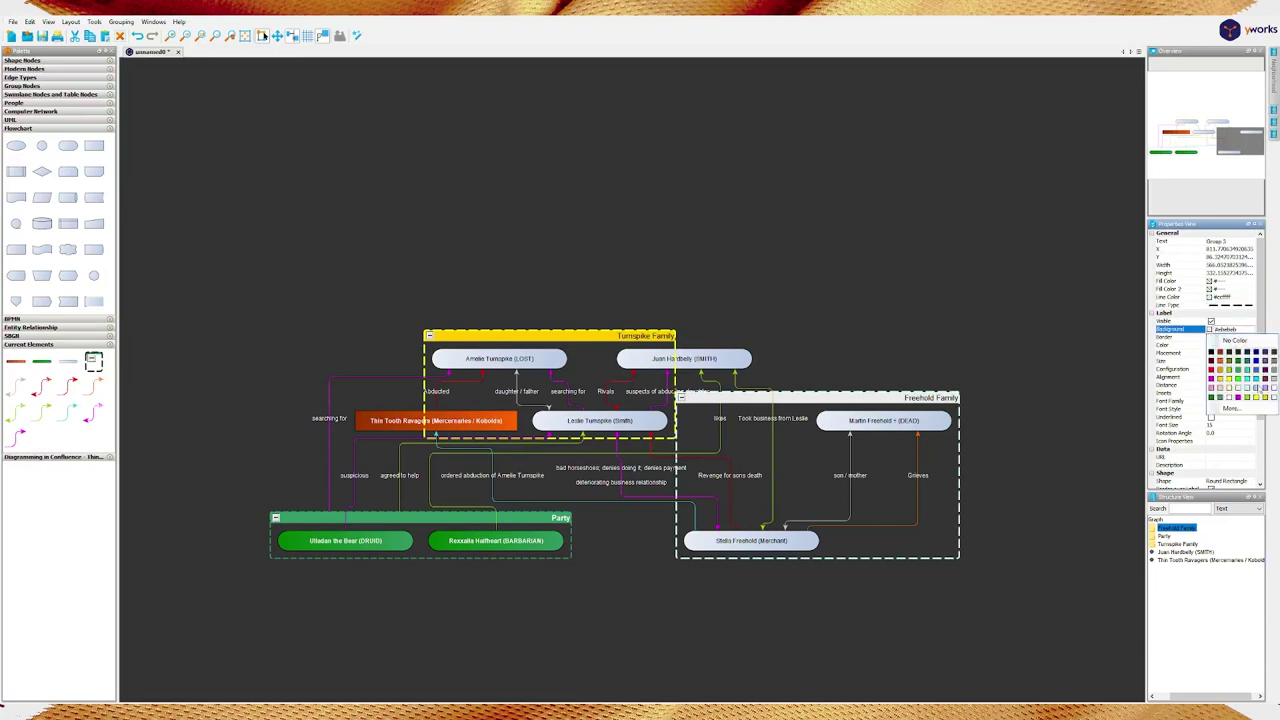
click(1250, 386)
click(600, 206)
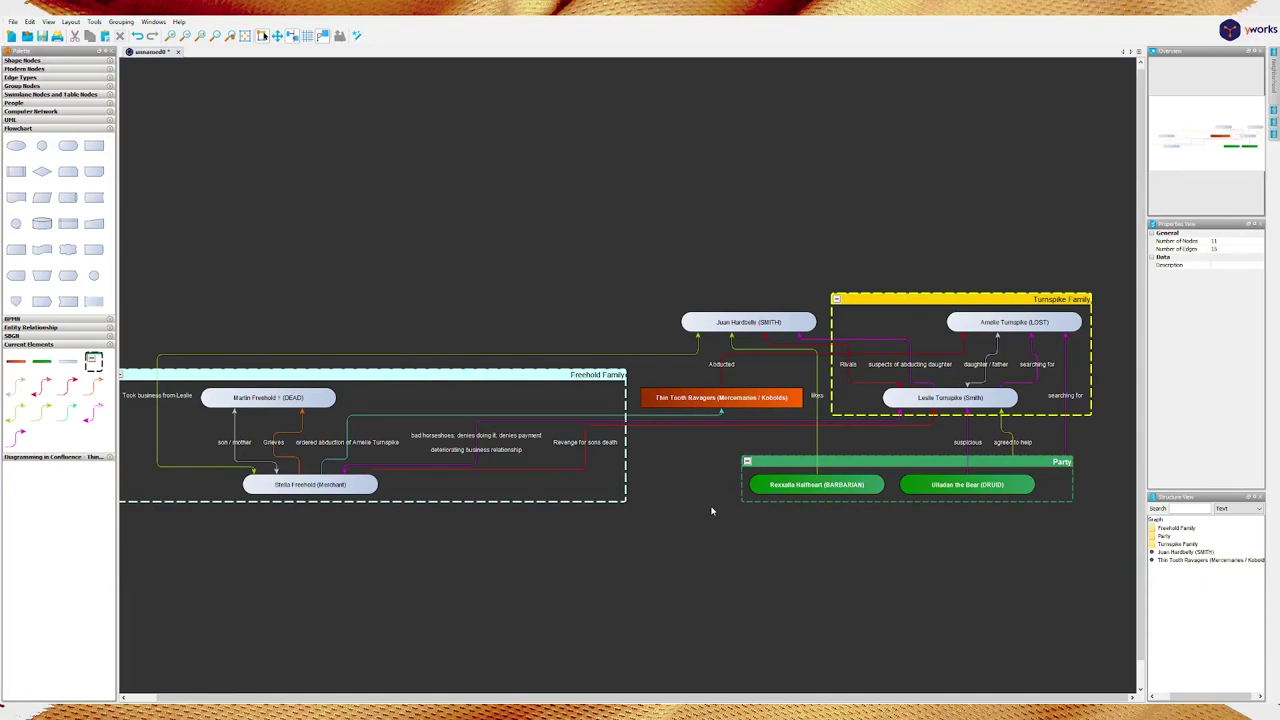
Collapse and re-expand Turnpike Family, pan the view left, and re-run the automatic layout
click(837, 299)
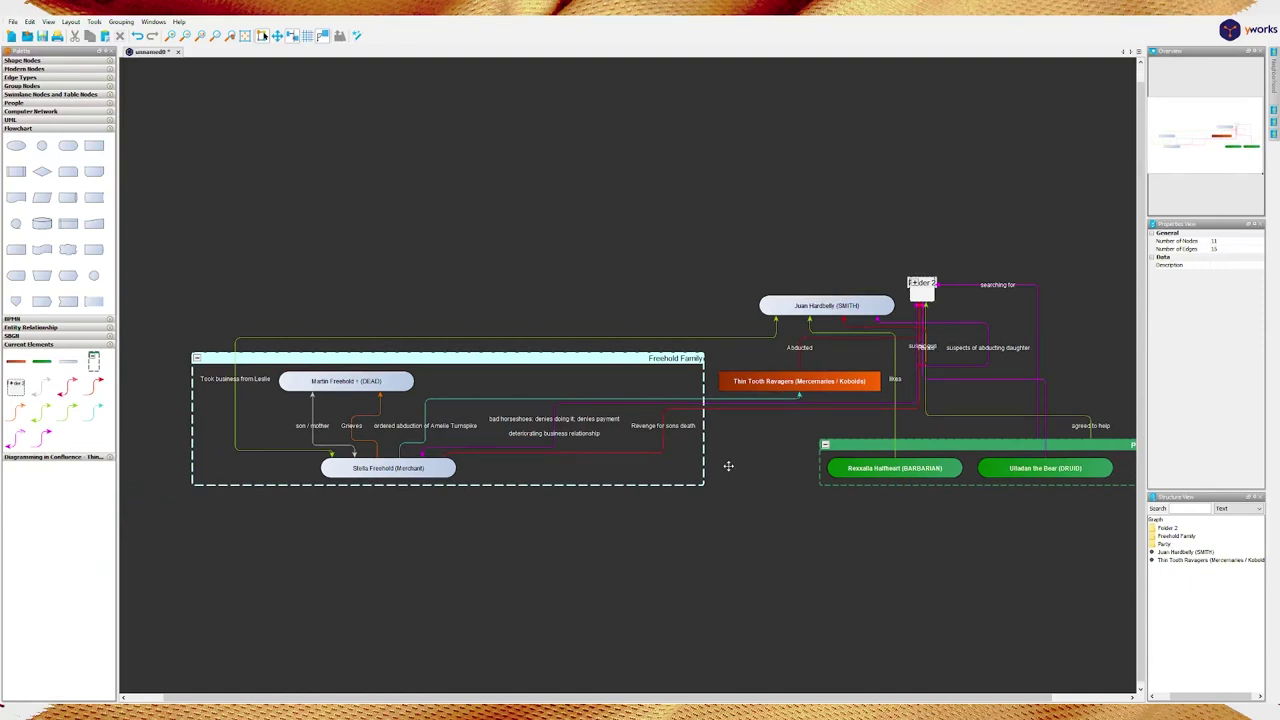
drag(728, 466, 674, 451)
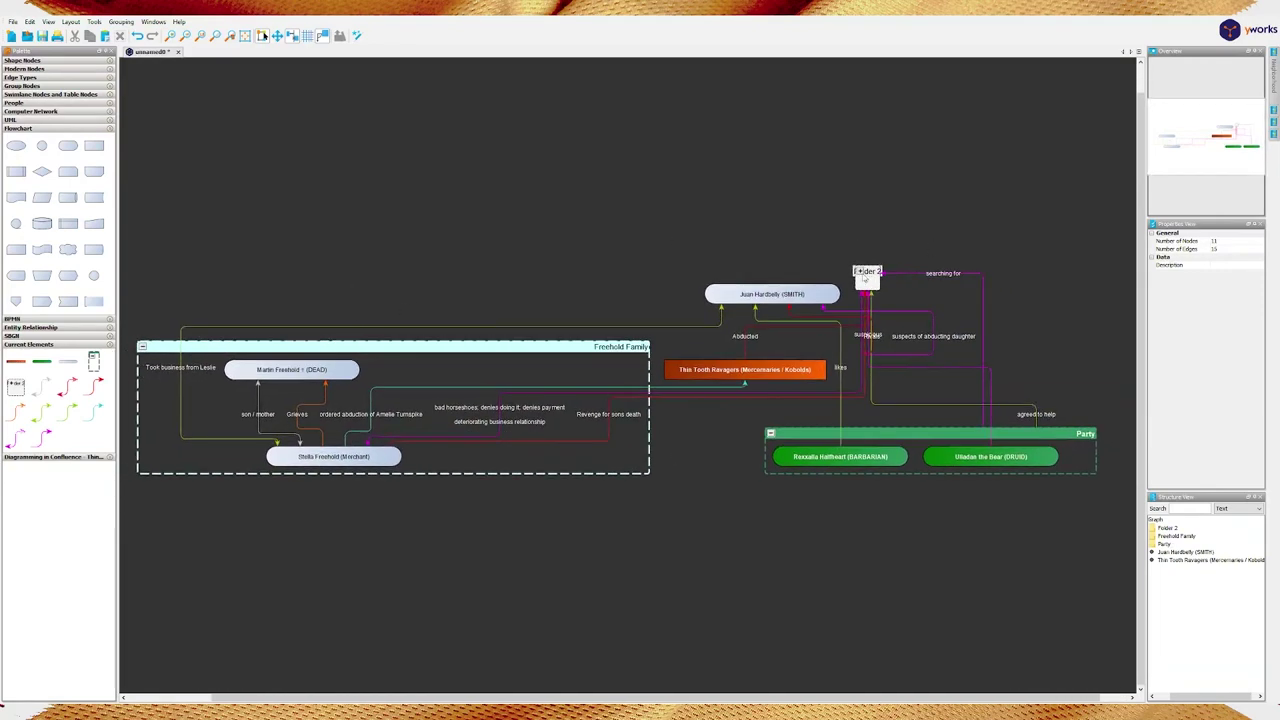
click(861, 274)
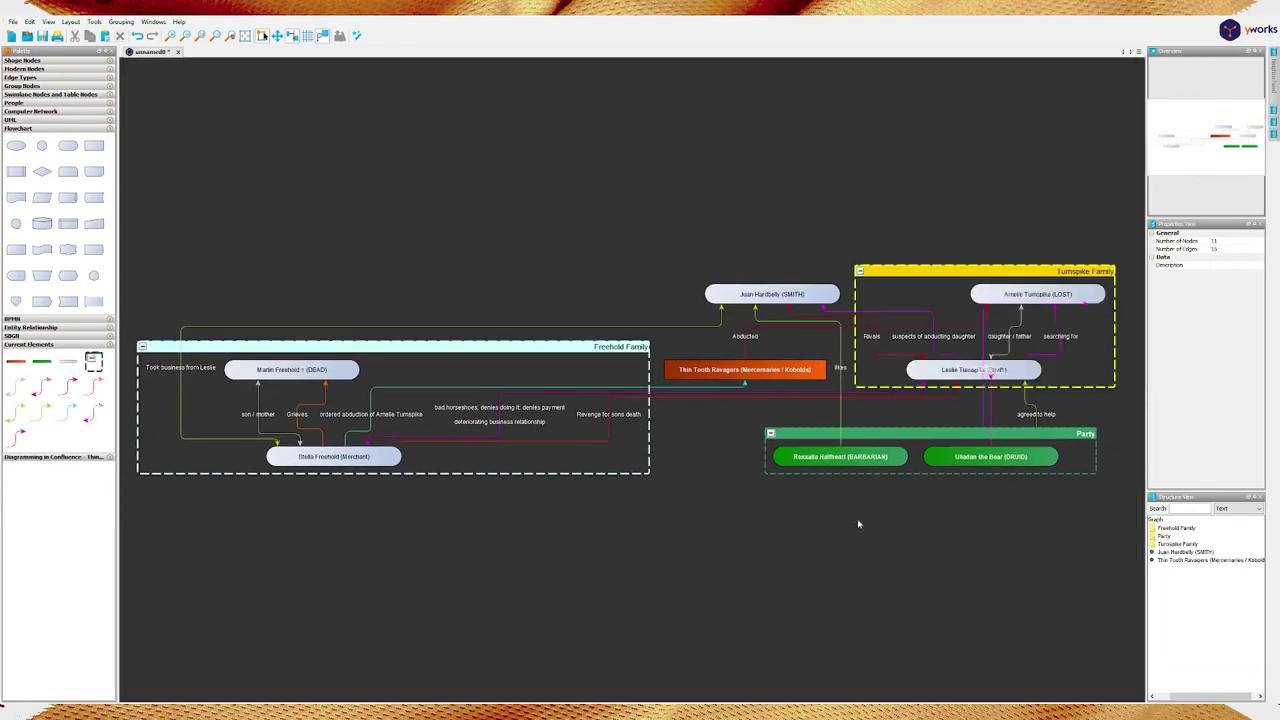
click(356, 36)
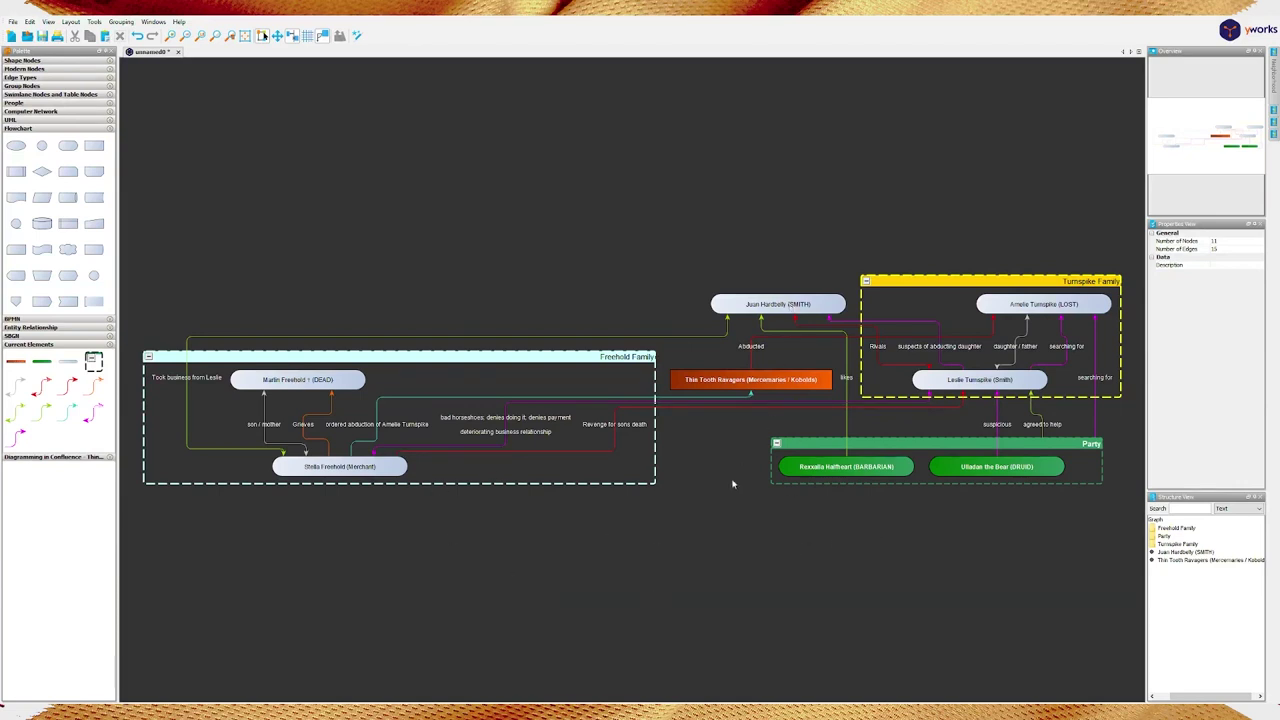
Copy Juan Hardbelly's node and label the copy 'Haggar the Mighty'
drag(728, 489, 692, 556)
click(796, 369)
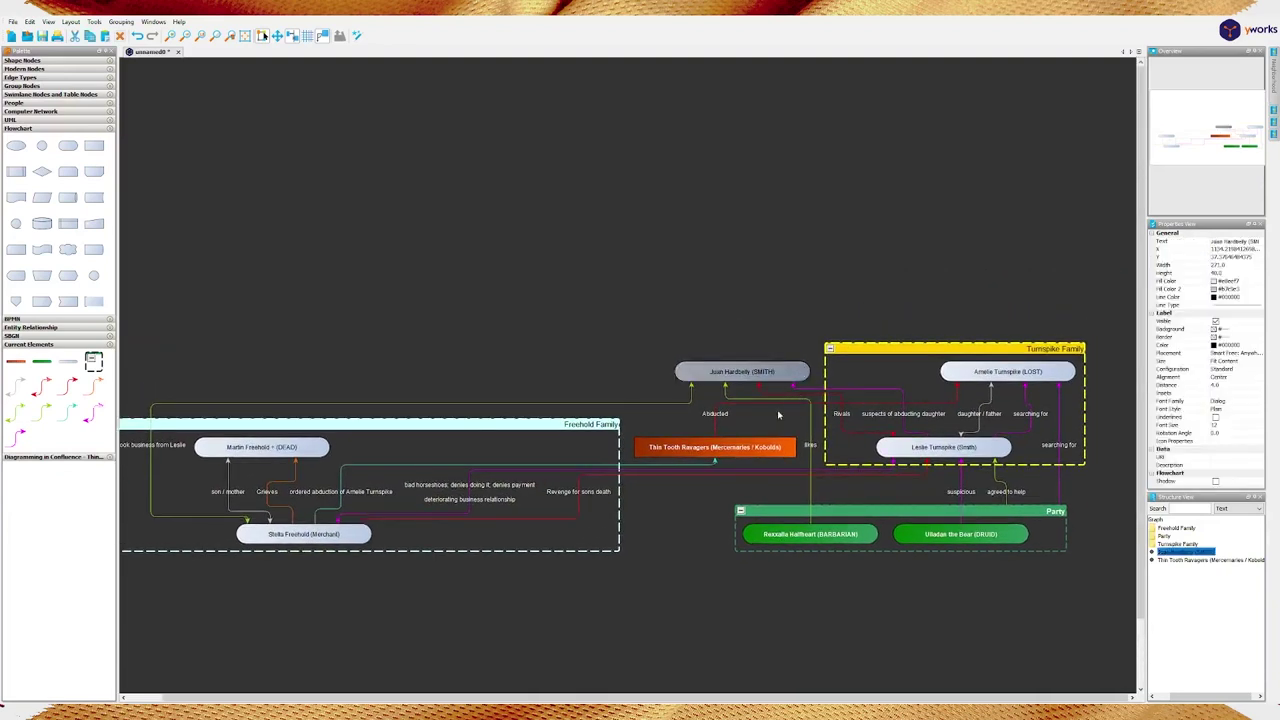
click(733, 449)
click(803, 369)
key(F2)
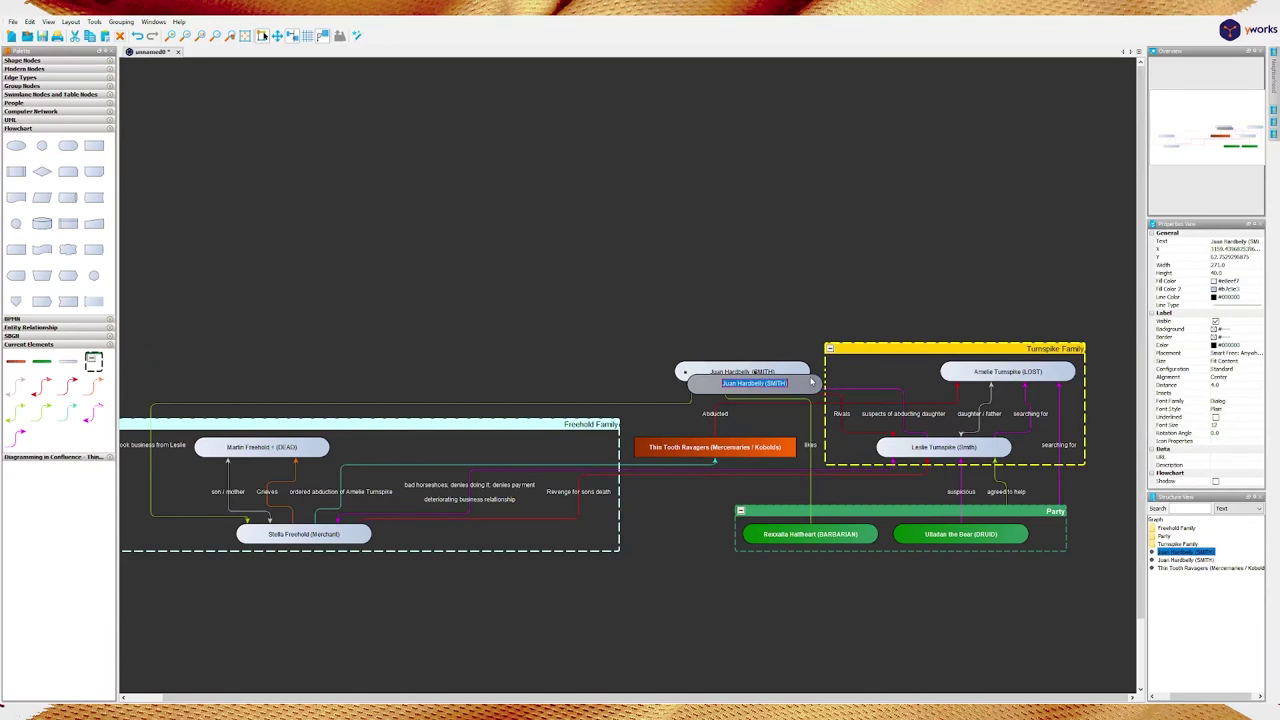
text(Haggar the Nighty)
key(Return)
Append '(RED DRAGON)' to the label and move the node above Juan Hardbelly
key(F2)
key(Escape)
text((RED DRAGON))
key(Return)
drag(794, 392, 782, 294)
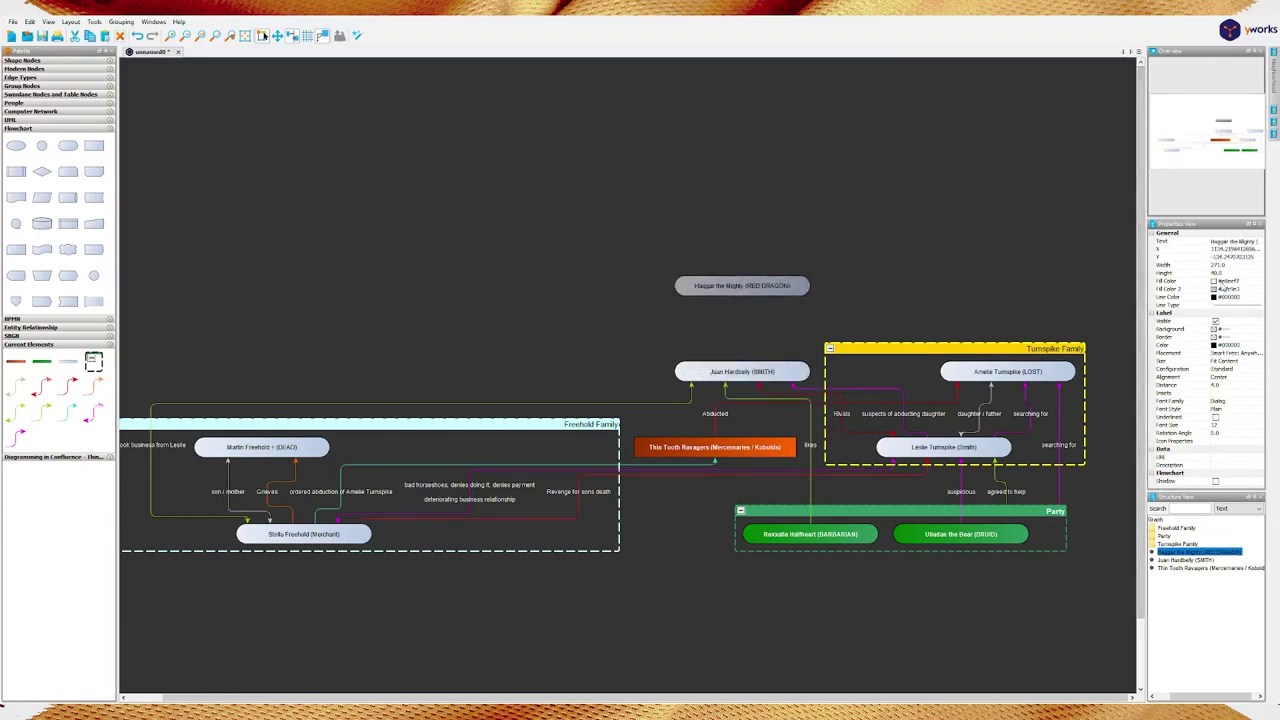
Give the Haggar node a red-to-black gradient fill
click(1225, 281)
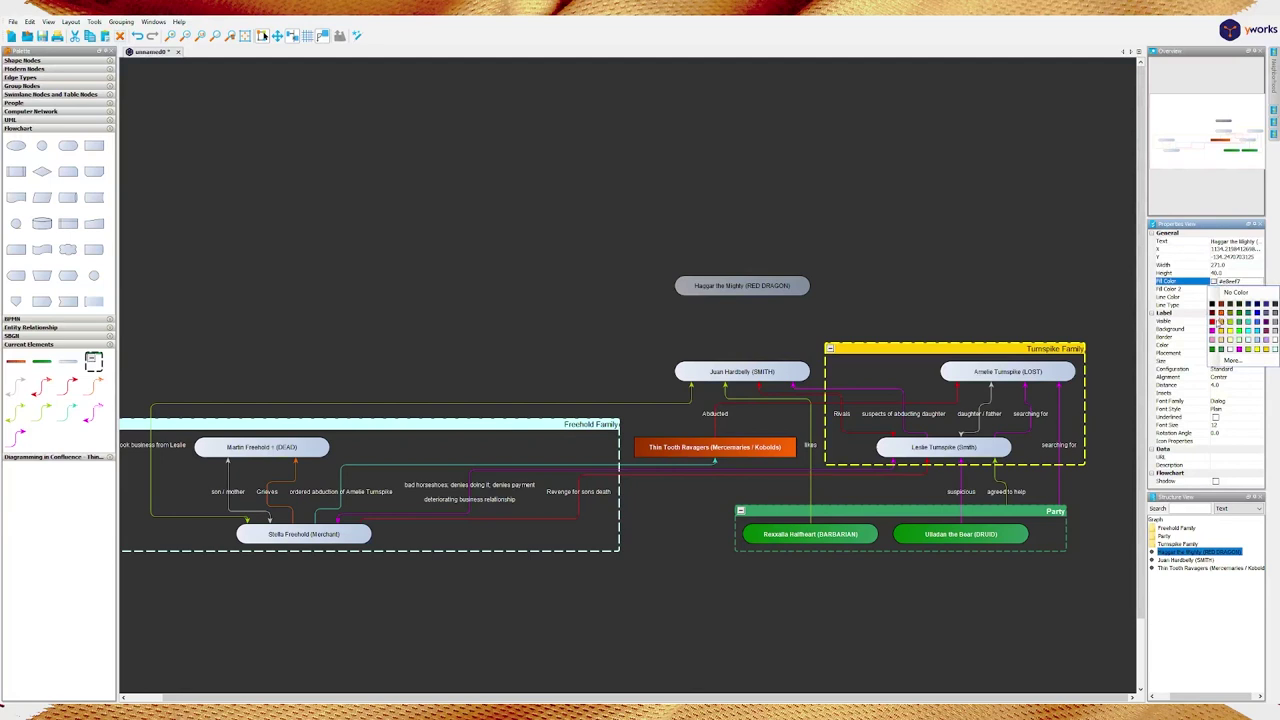
click(1221, 321)
click(1223, 289)
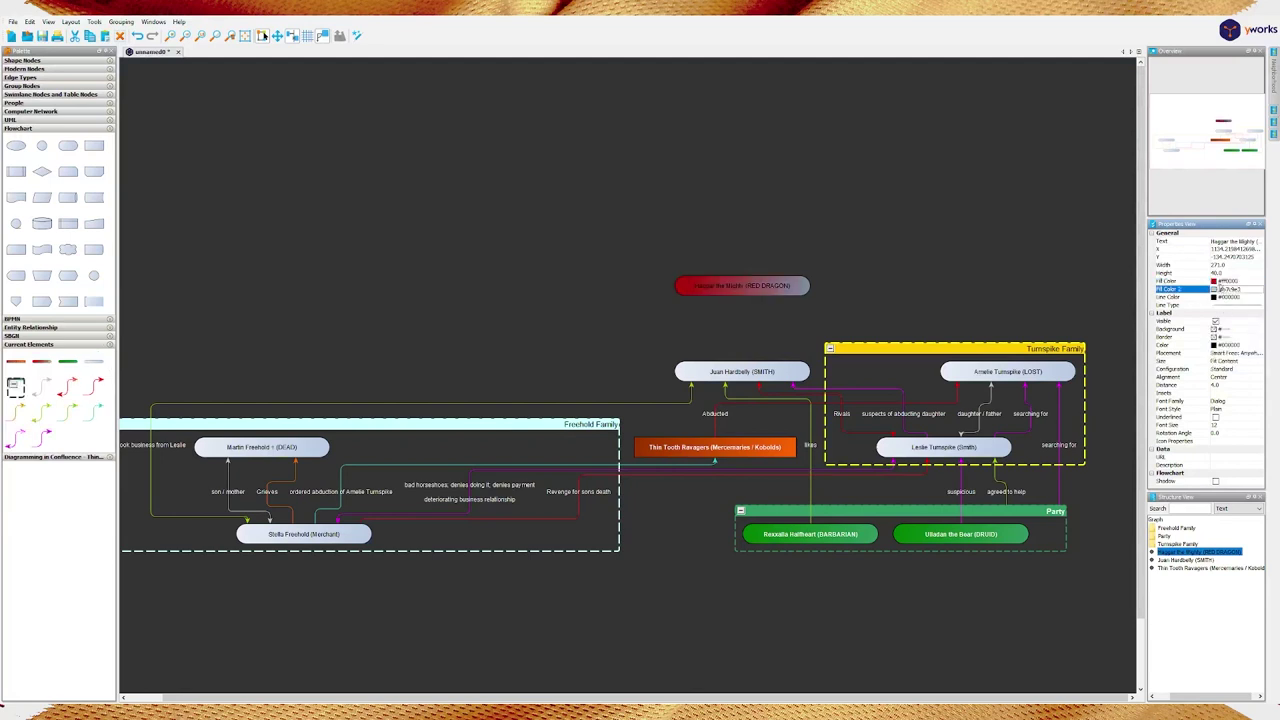
click(1217, 289)
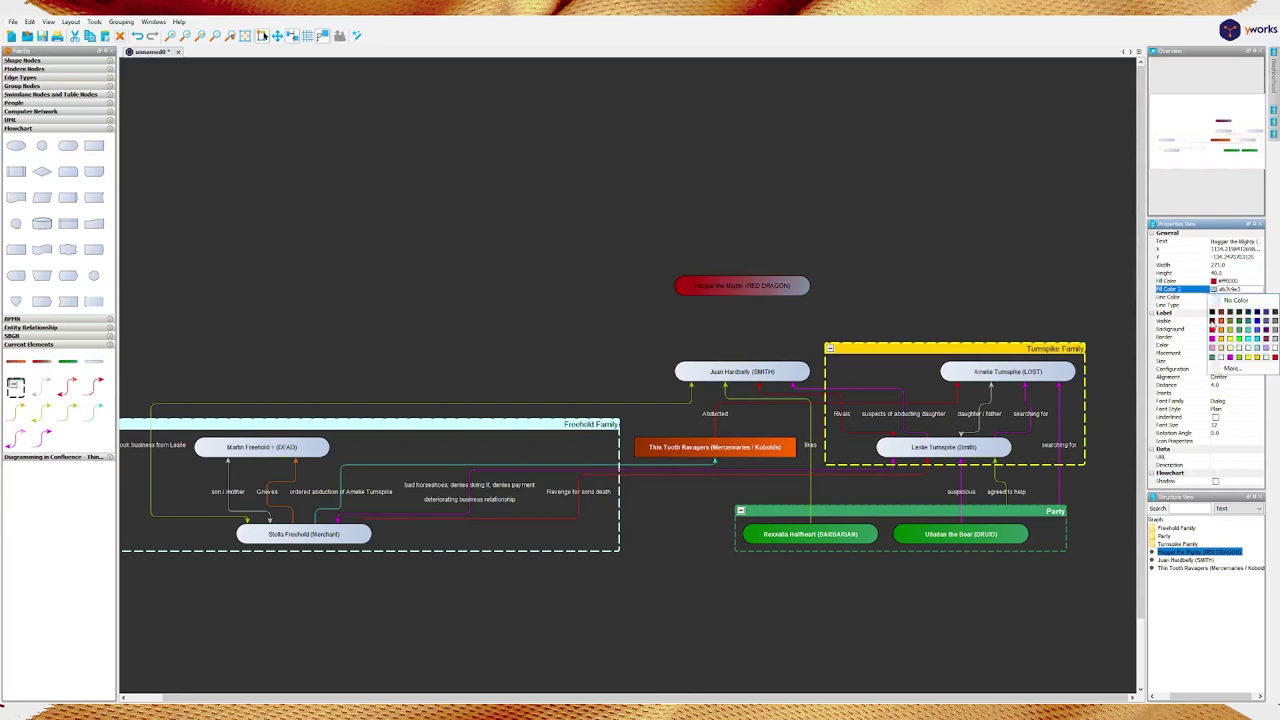
click(1213, 313)
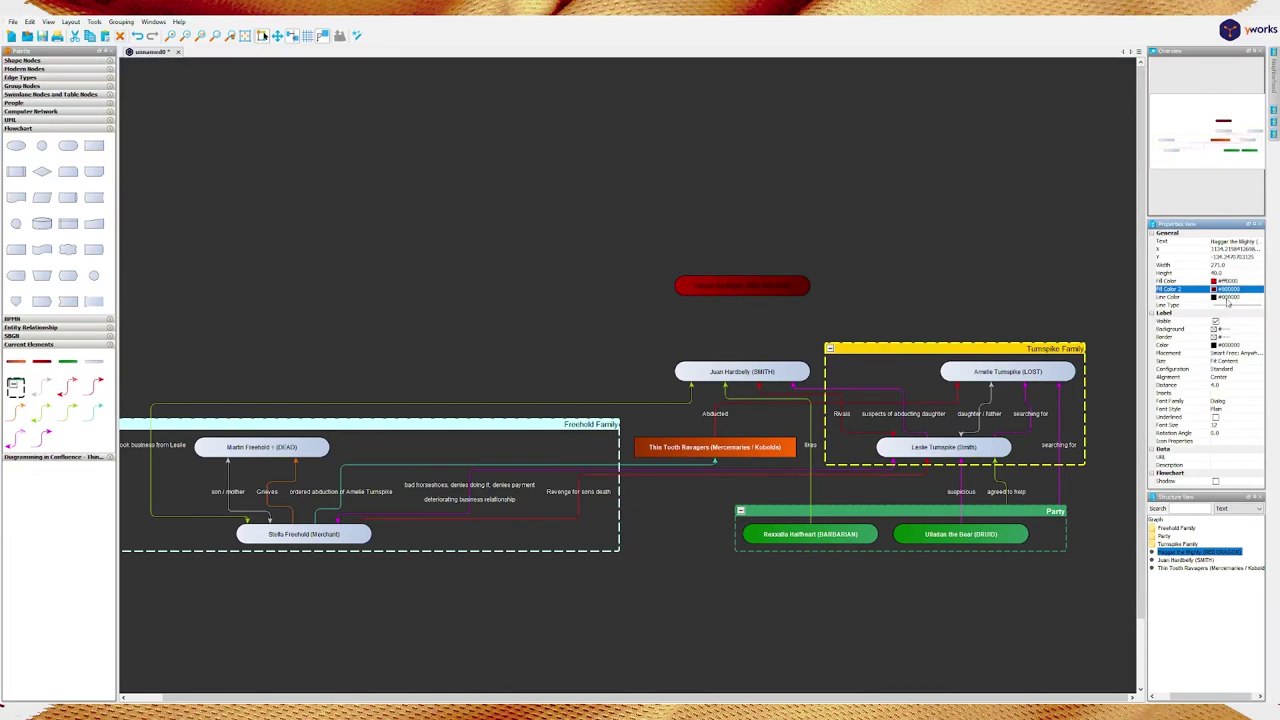
Give the Haggar node a white outline and bold white label text
click(1228, 298)
click(1218, 297)
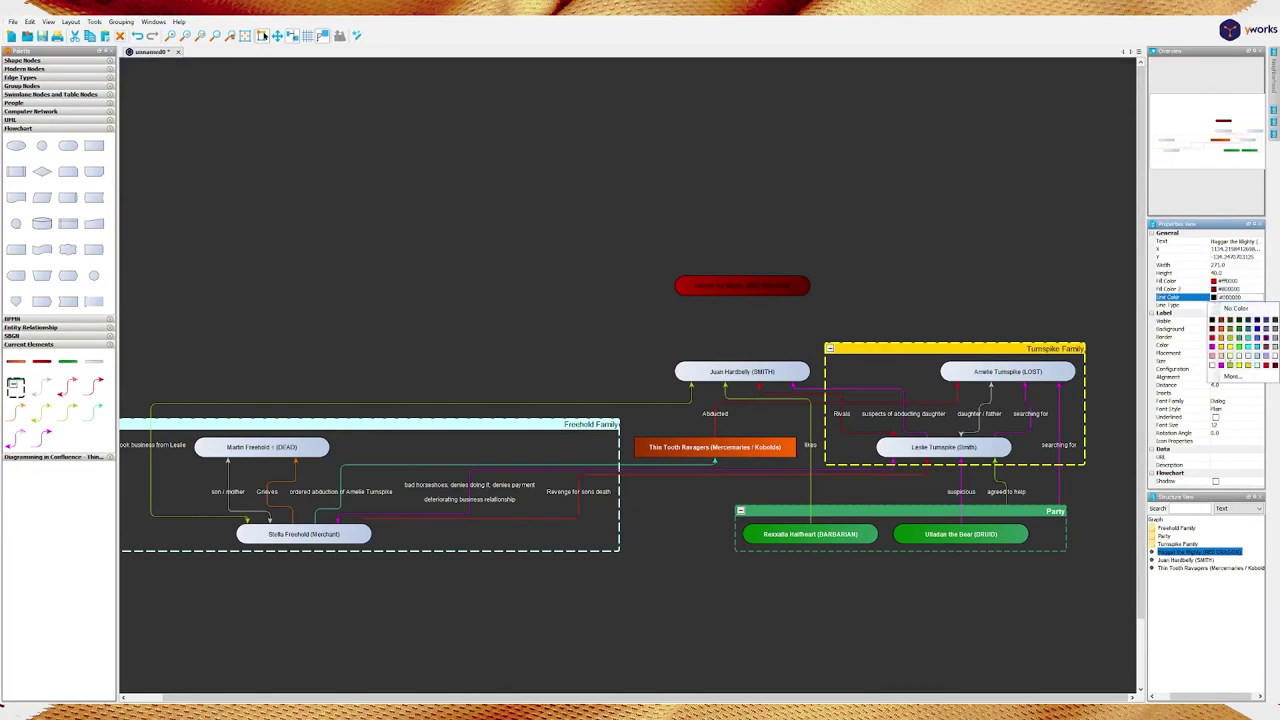
click(1214, 364)
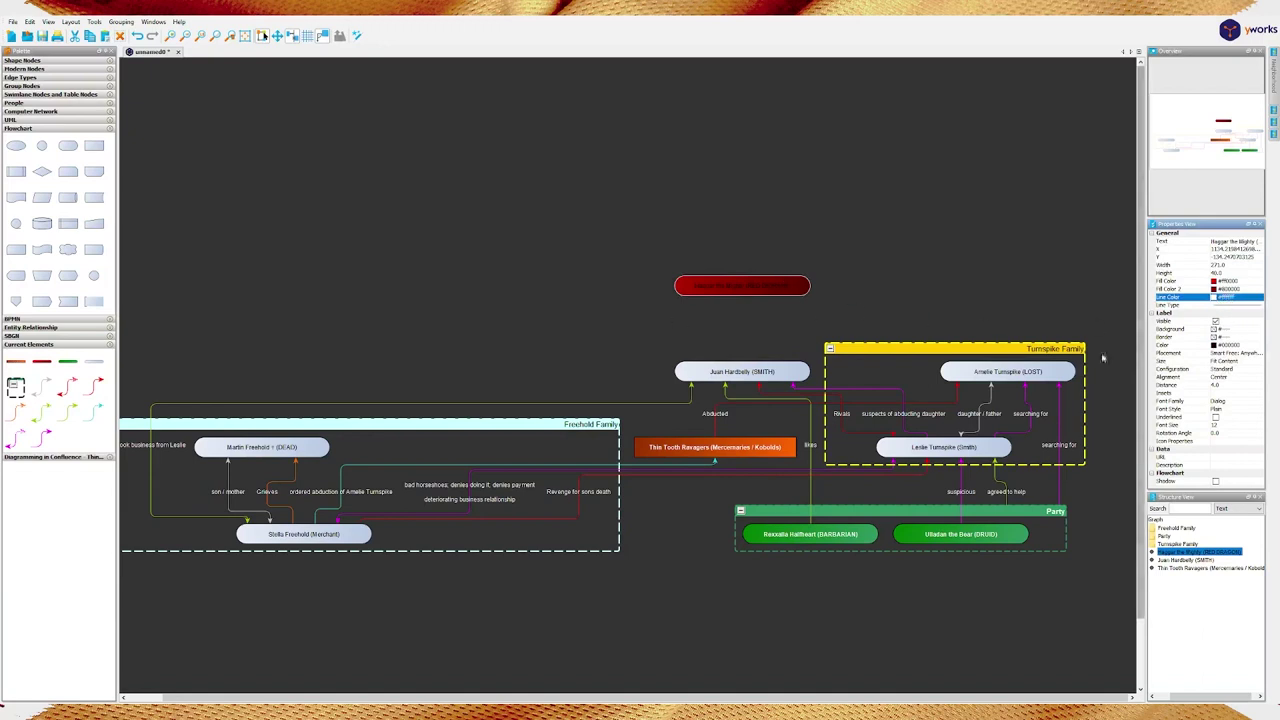
click(1215, 345)
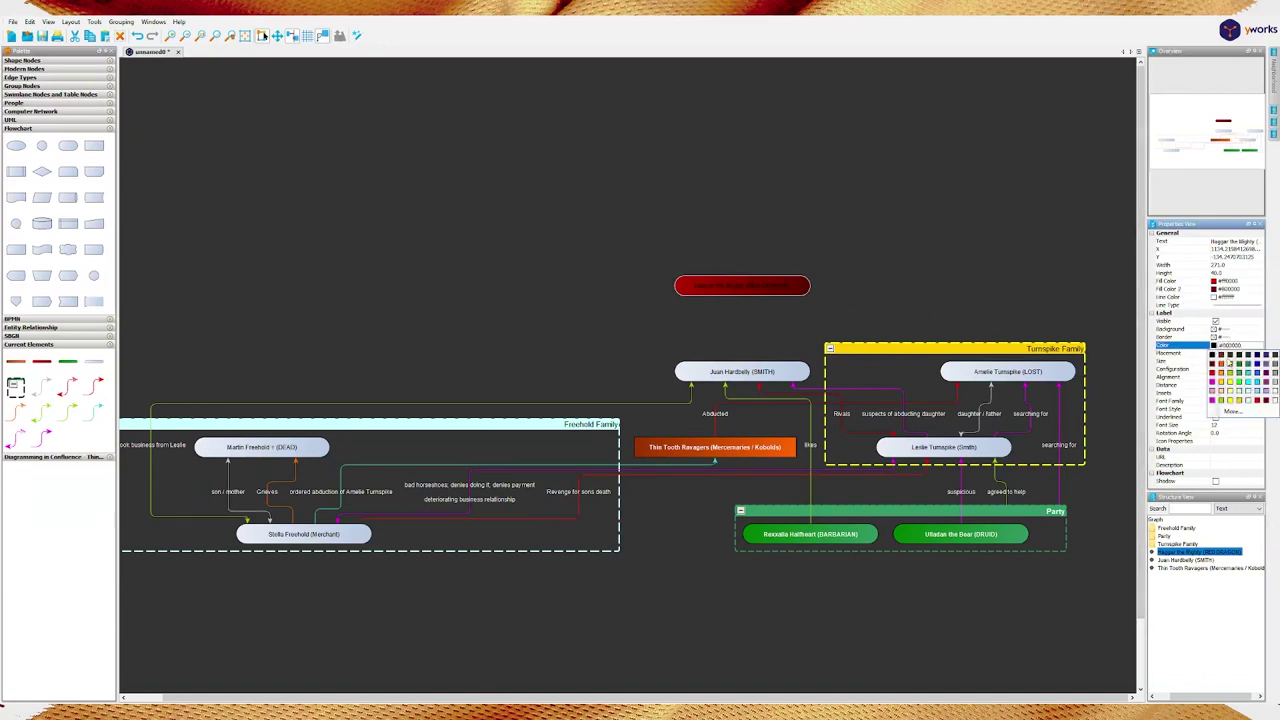
click(1216, 410)
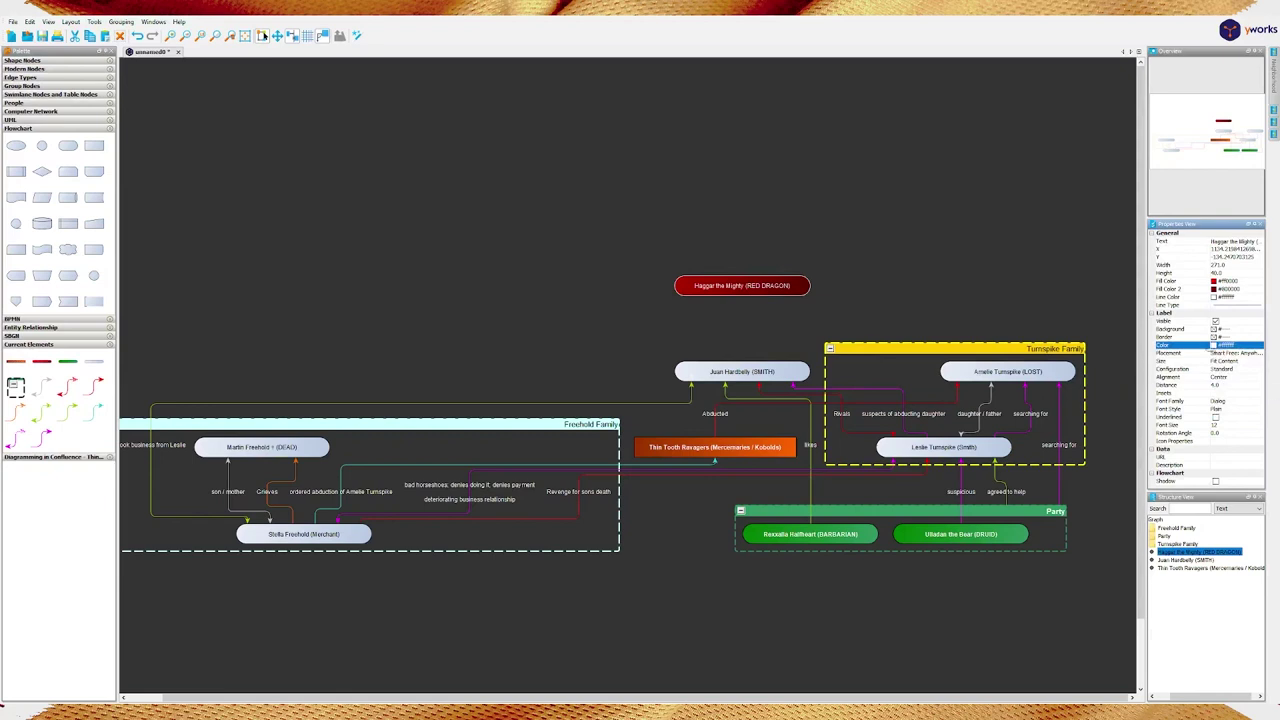
click(1225, 409)
click(1225, 425)
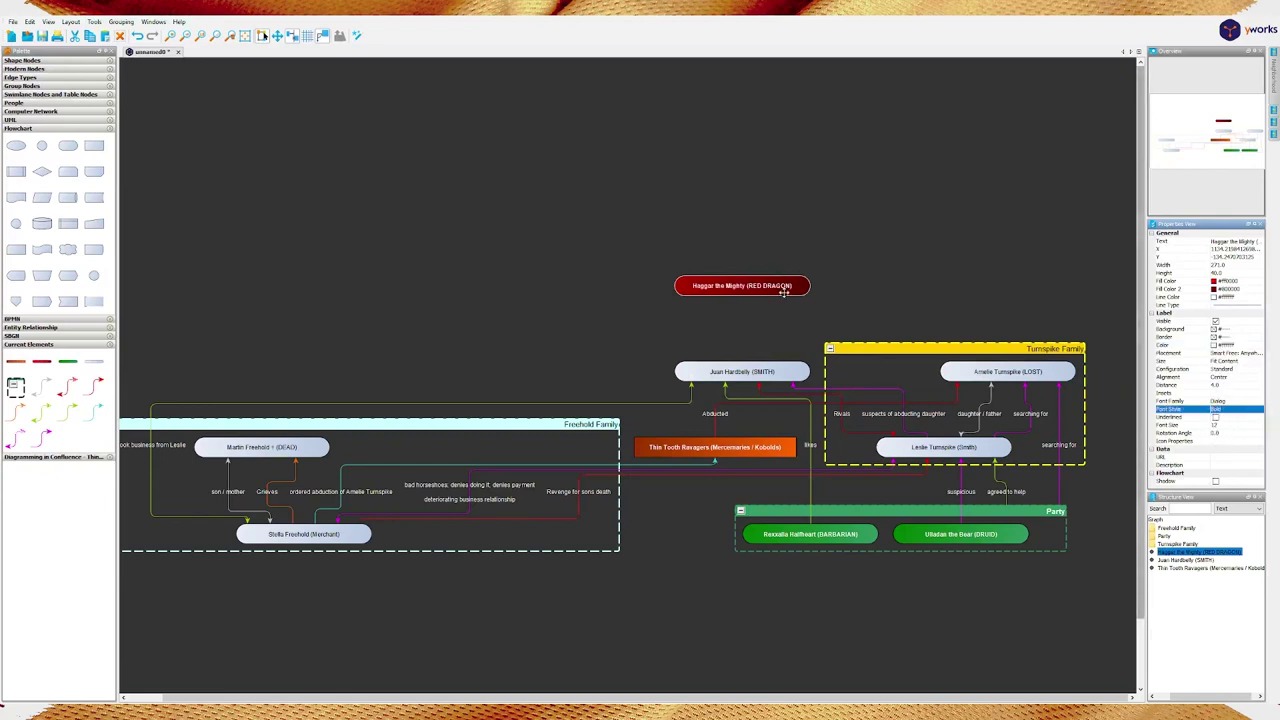
click(749, 303)
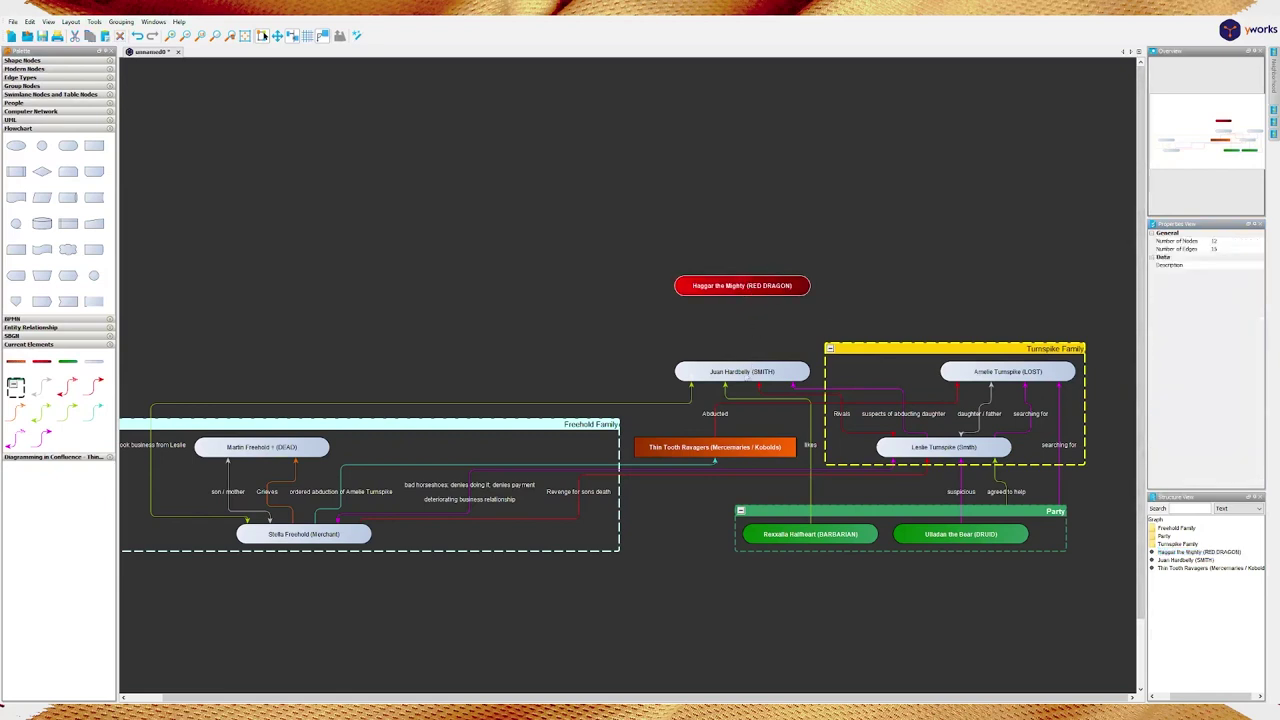
Connect Juan Hardbelly to Haggar with an edge labelled 'Deal, Forge Fire for Payment'
drag(745, 375, 743, 290)
click(743, 333)
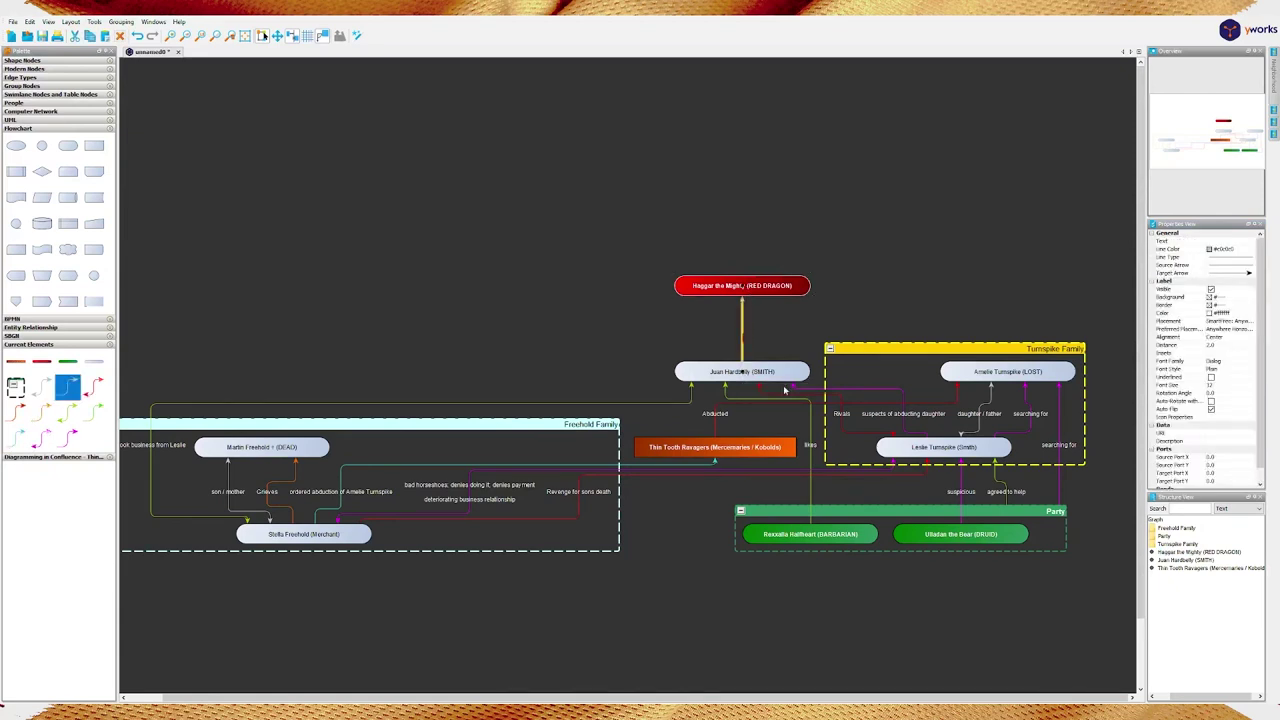
key(F2)
text(Deal, Forge Fire)
text(for Payment)
key(Return)
Change the Juan–Haggar edge's source arrowhead and line colour
click(1230, 264)
click(1237, 289)
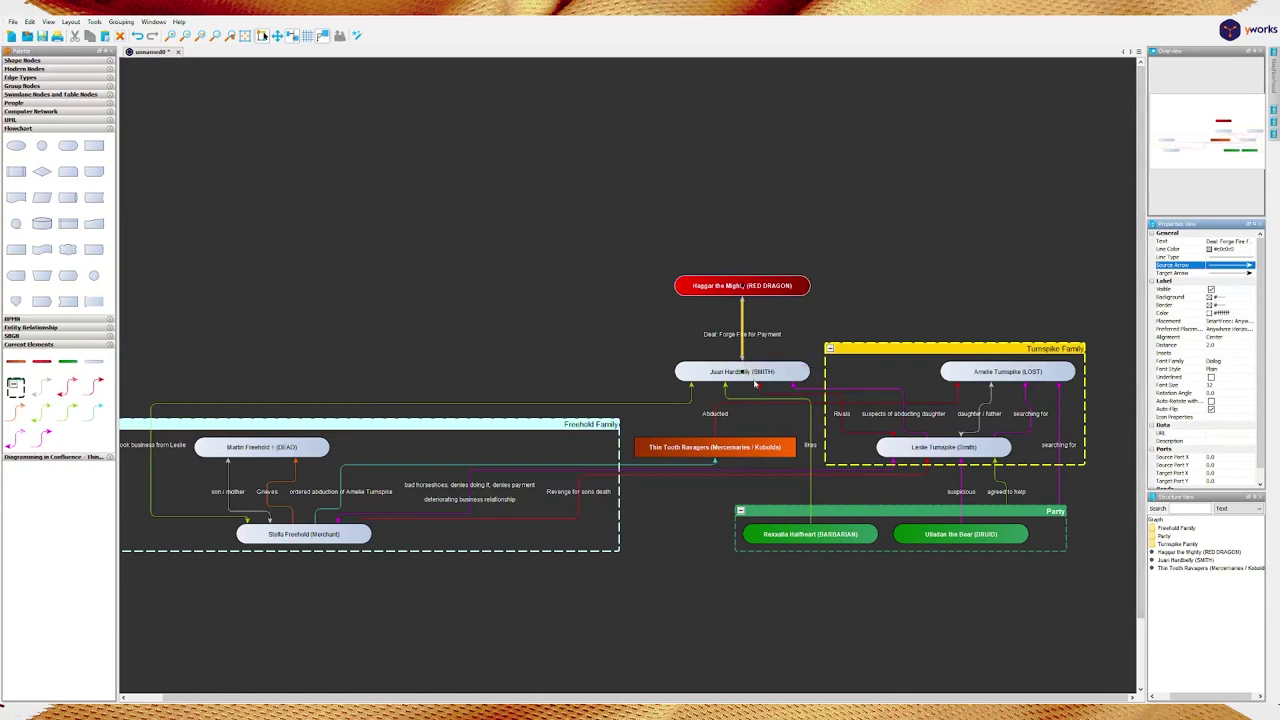
click(1210, 250)
click(982, 311)
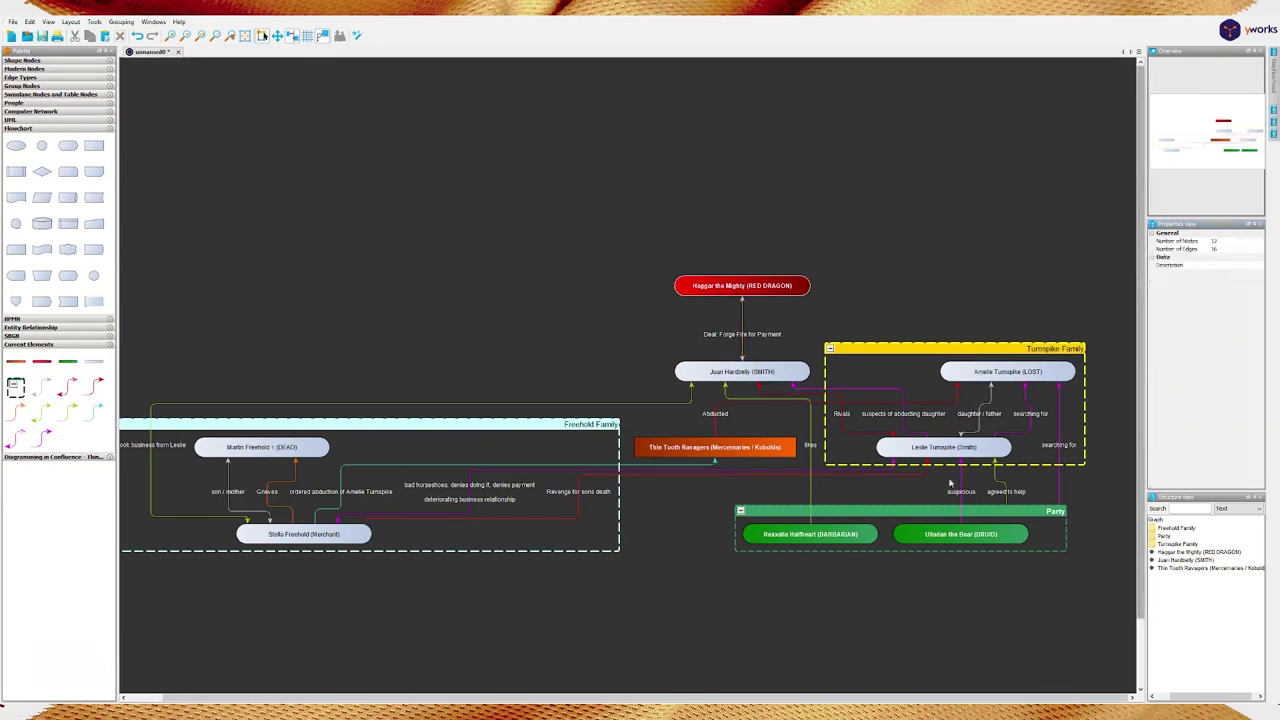
click(742, 312)
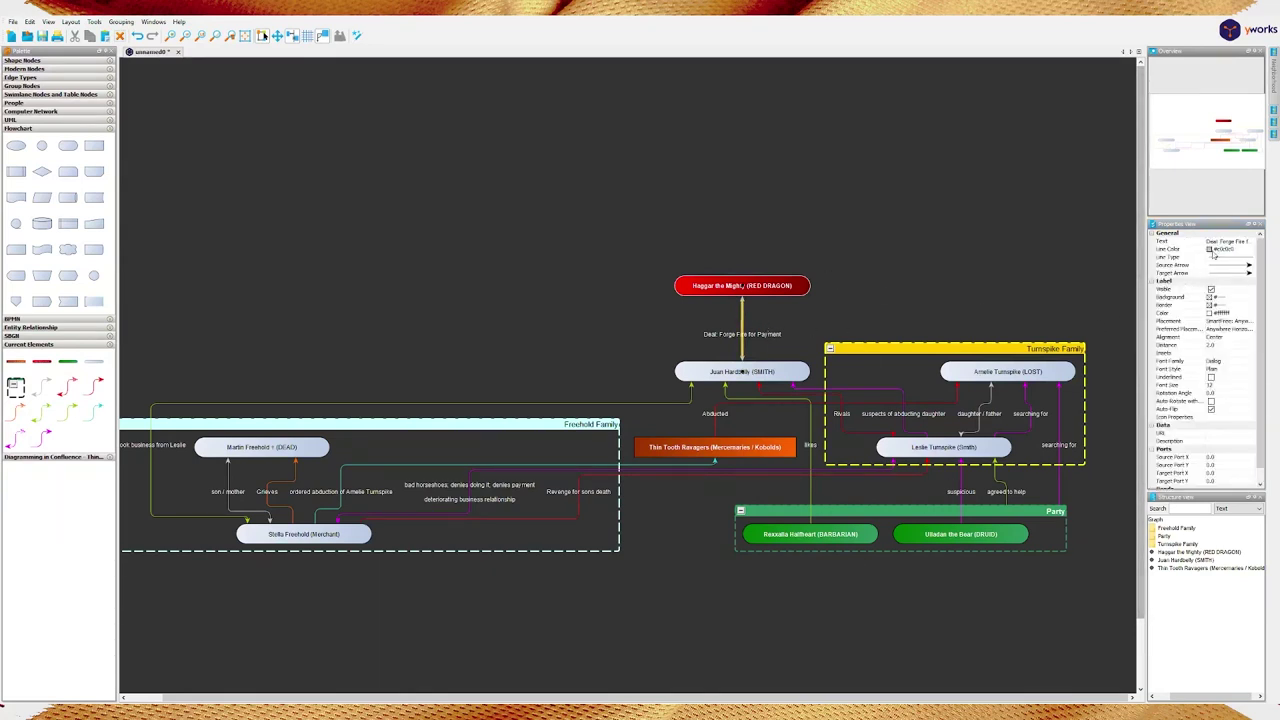
click(1222, 252)
click(1220, 321)
click(787, 652)
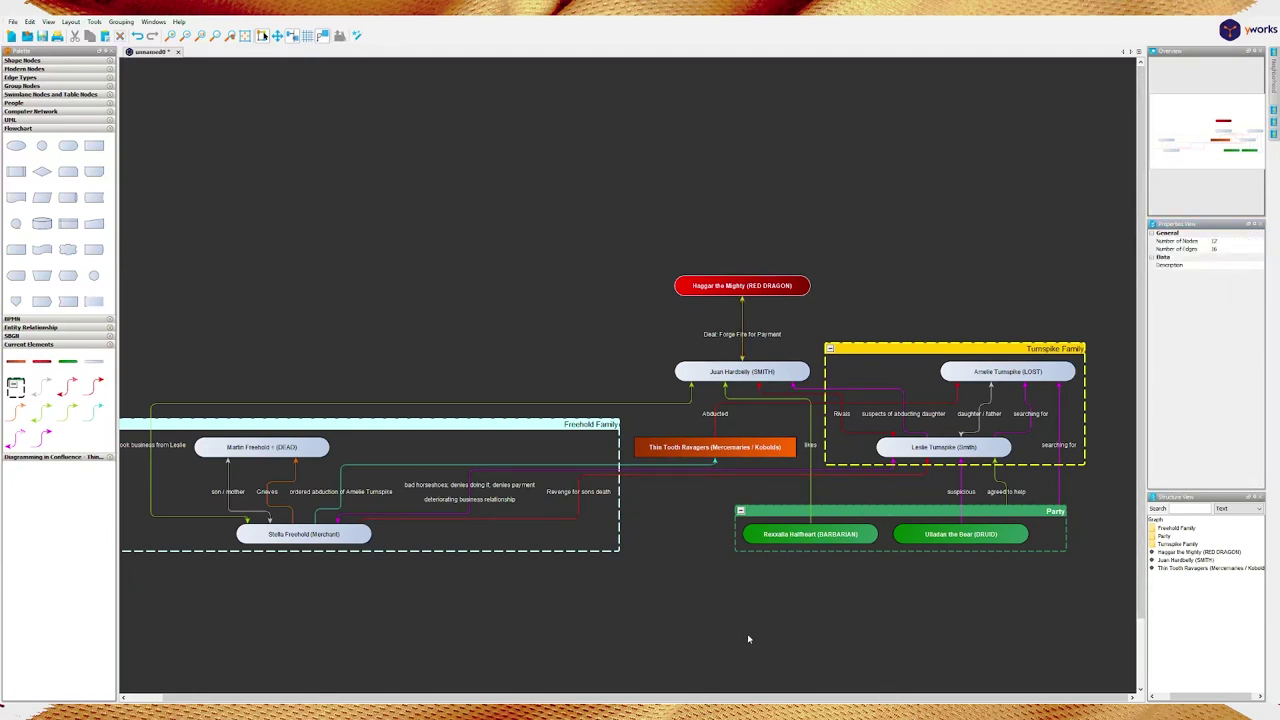
Connect Haggar back to Juan Hardbelly with an edge labelled 'Expects large payment soon'
drag(776, 291, 776, 370)
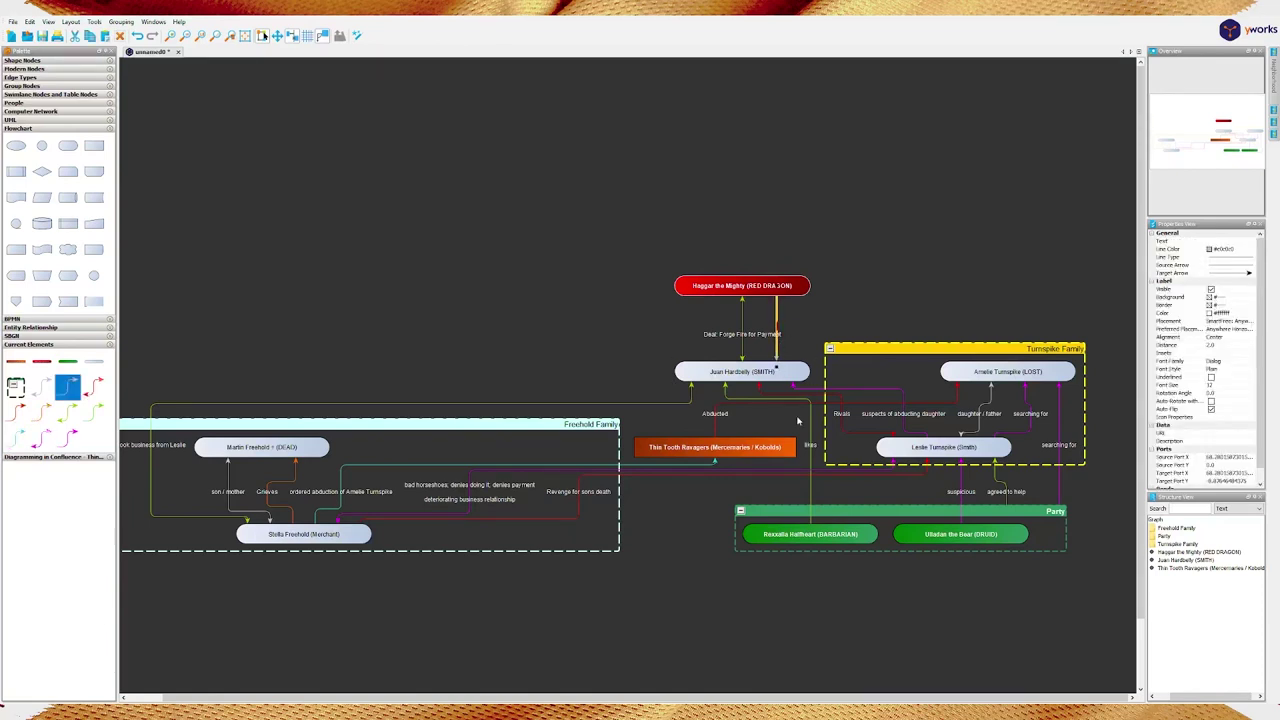
key(F2)
text(Wur)
key(BackSpace)
key(BackSpace)
key(BackSpace)
key(BackSpace)
key(BackSpace)
text(Expects large payment soon)
key(Return)
Make the new edge red and re-run the automatic layout of the whole graph
click(1220, 249)
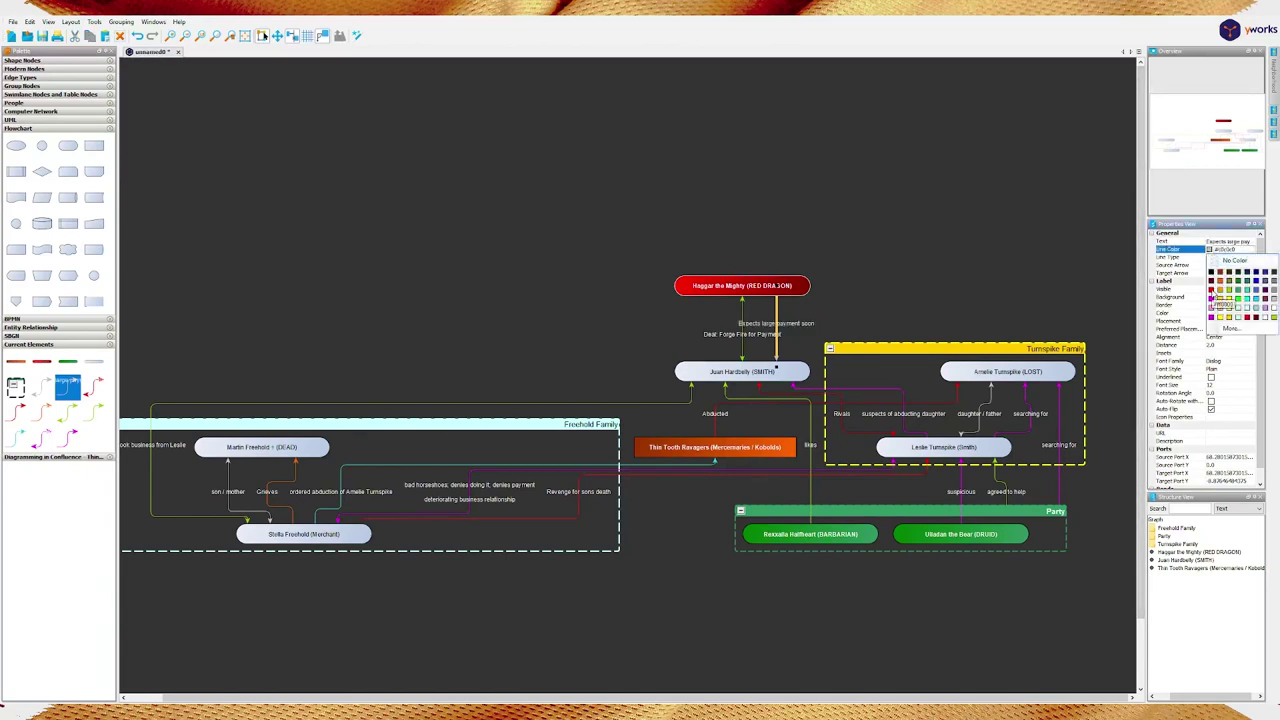
click(1211, 290)
click(951, 249)
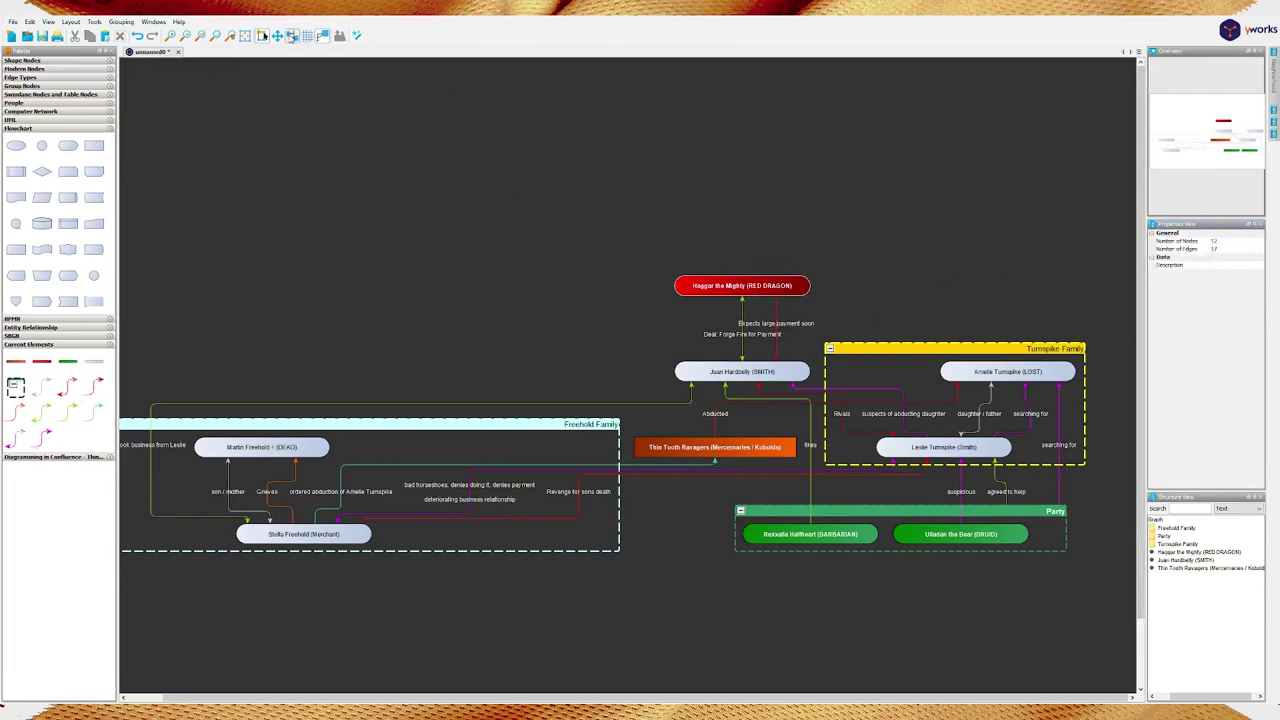
click(357, 35)
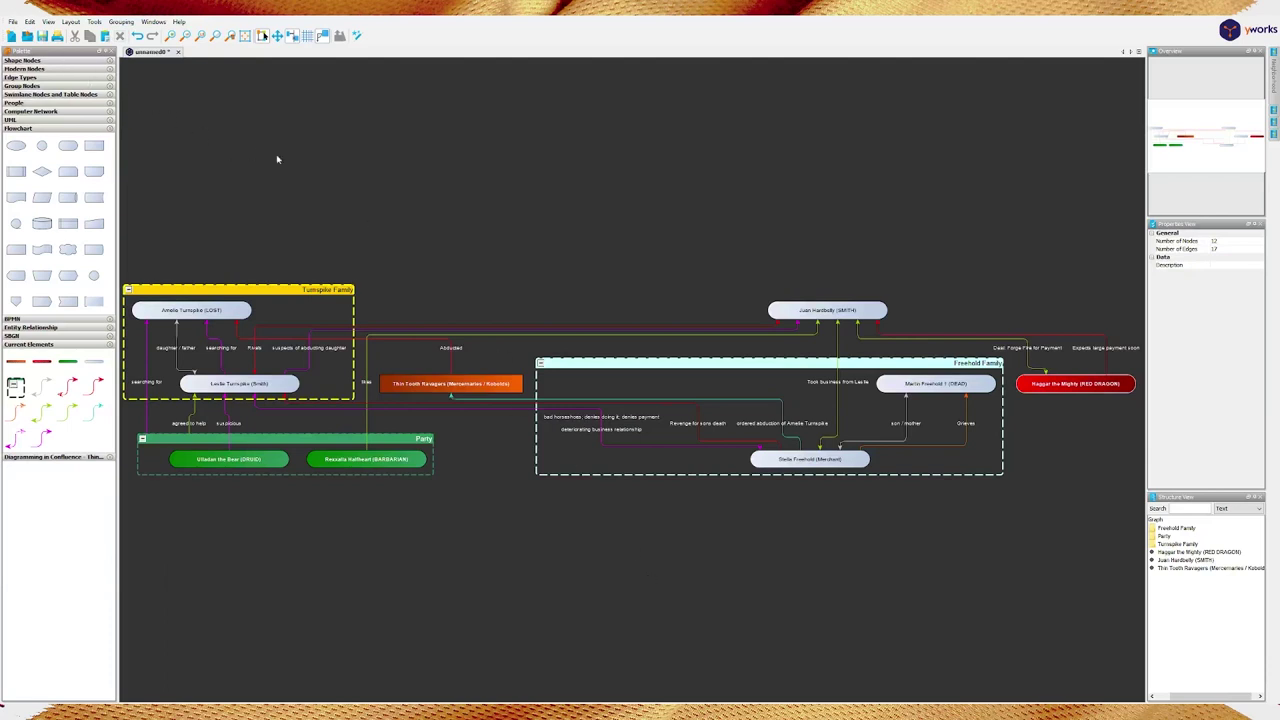
click(14, 22)
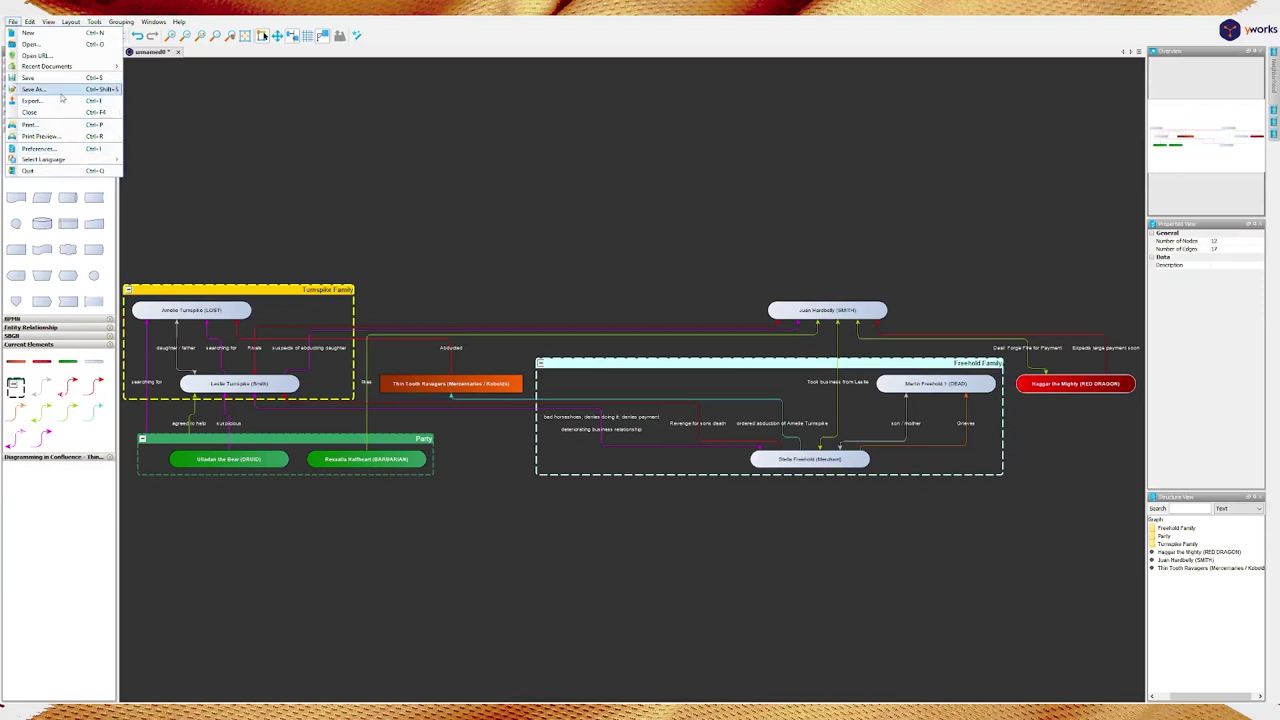
click(544, 239)
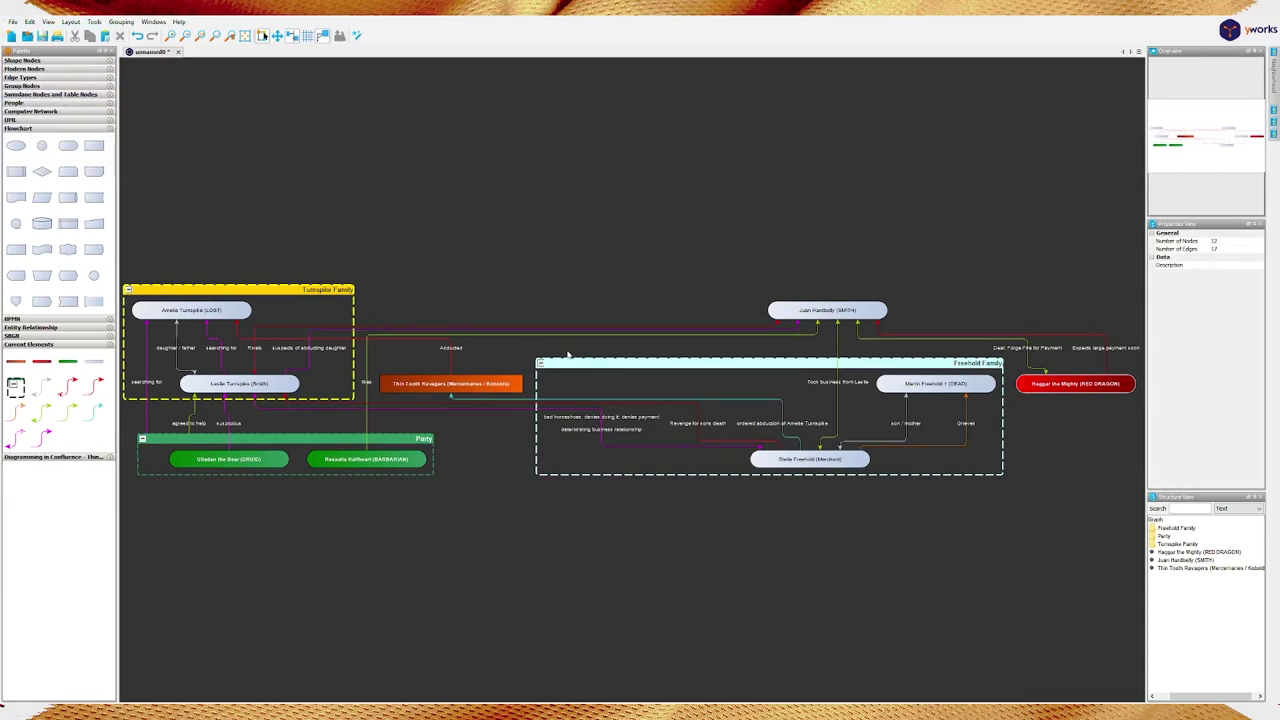
click(13, 21)
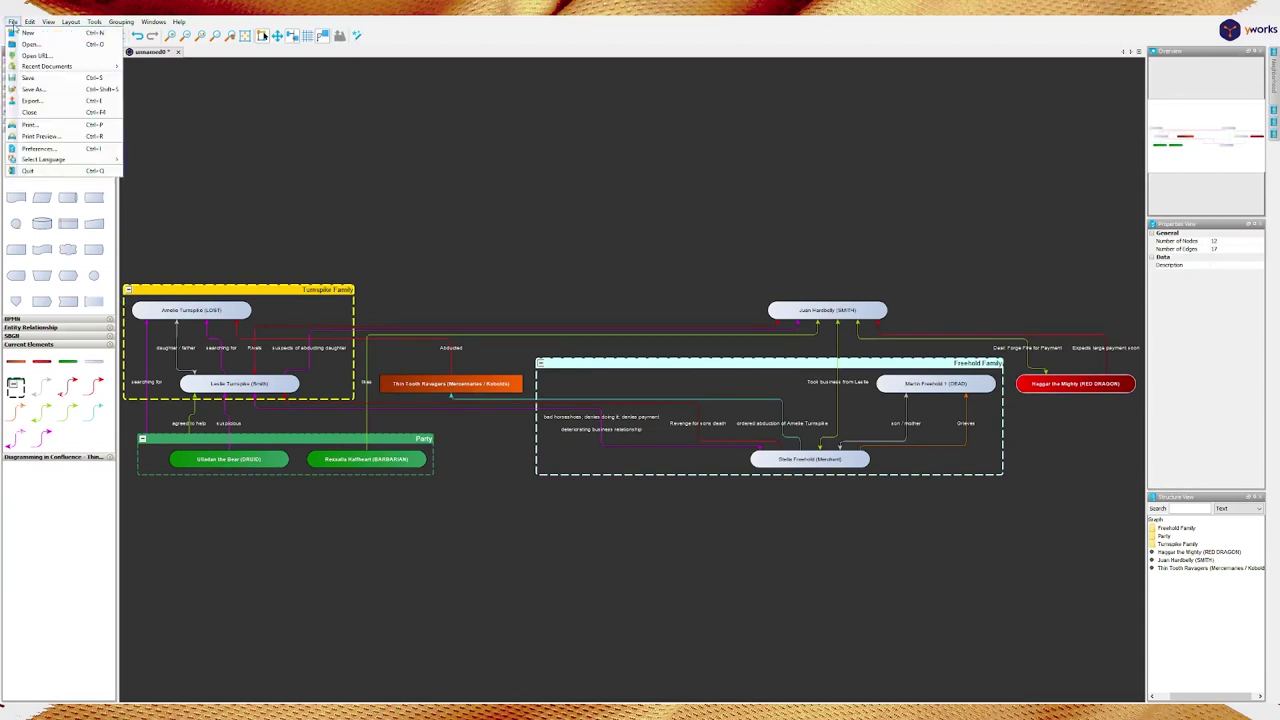
click(682, 234)
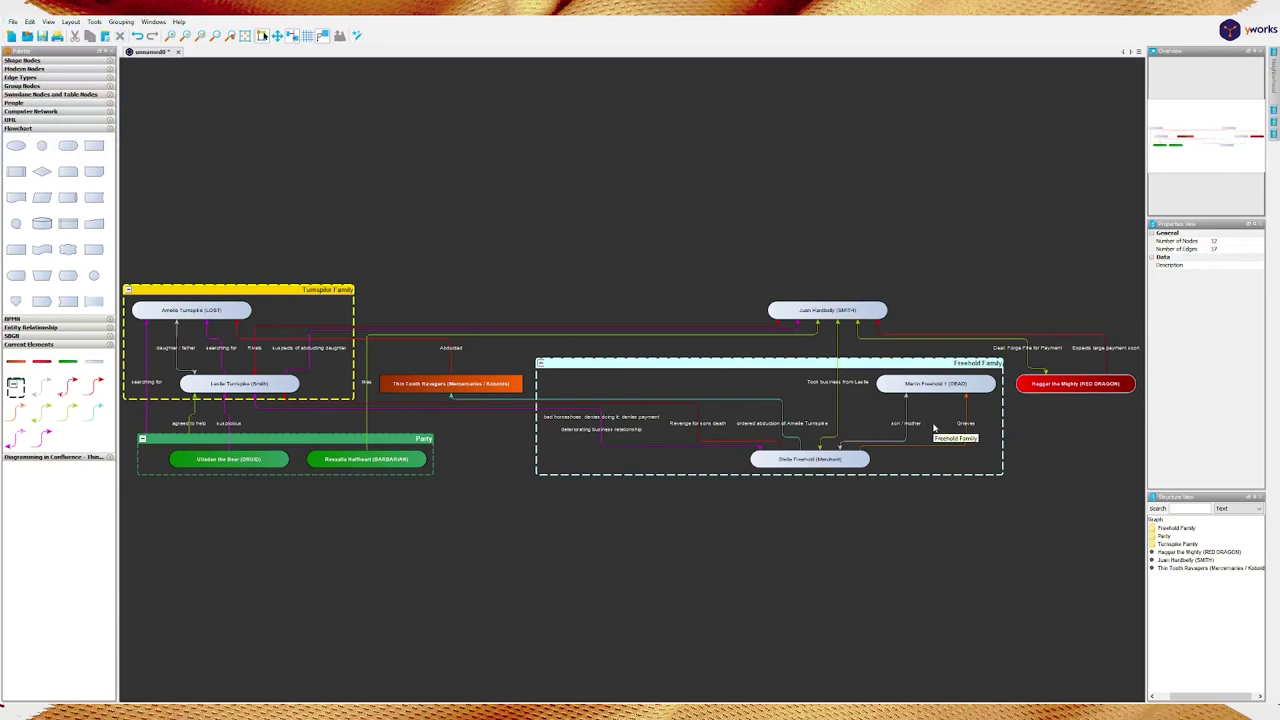